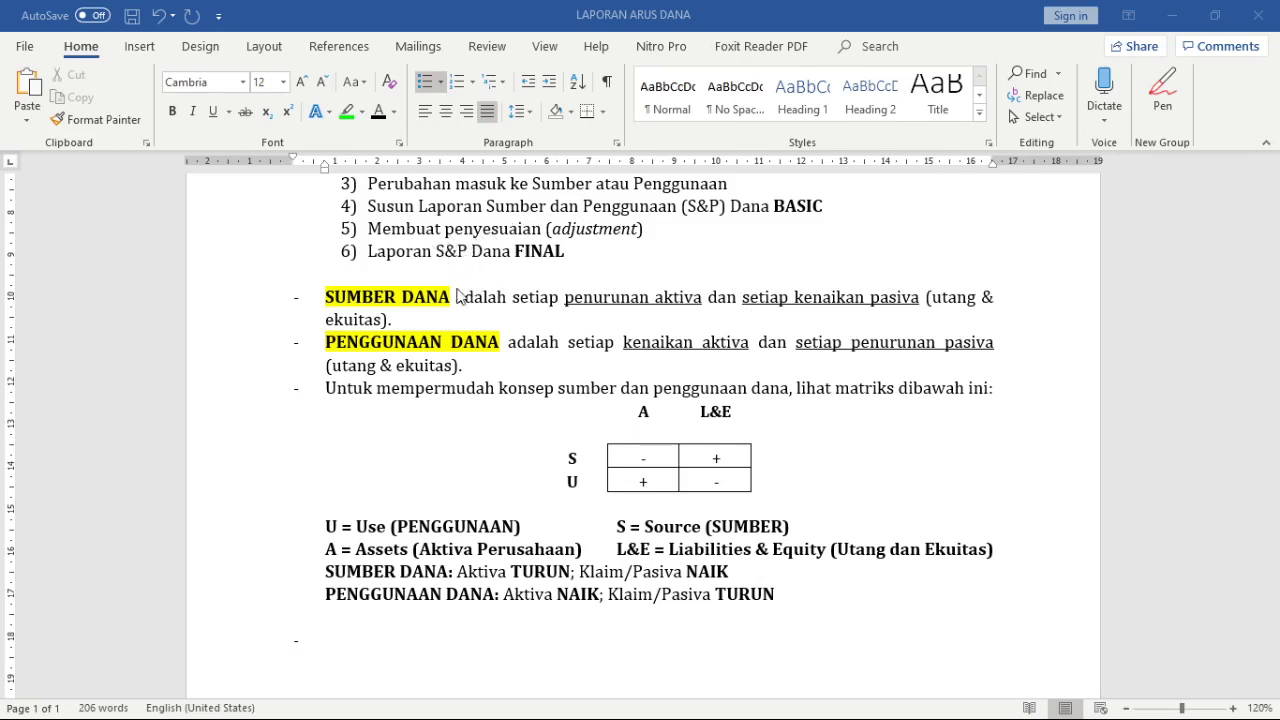
Examine the SUMBER DANA and PENGGUNAAN DANA definitions and the matrix alongside the asset and debt entries in the PT.IndoRaya balance sheet in Excel
click(392, 346)
key(alt+Tab)
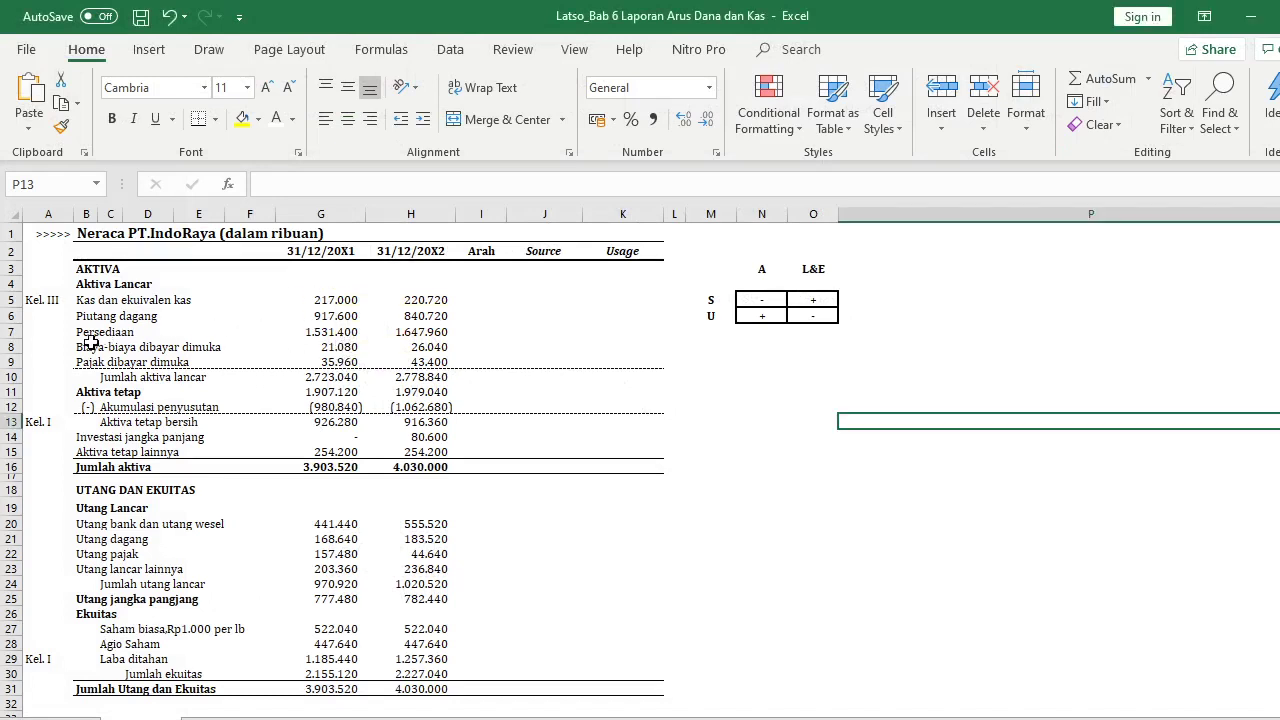
click(337, 332)
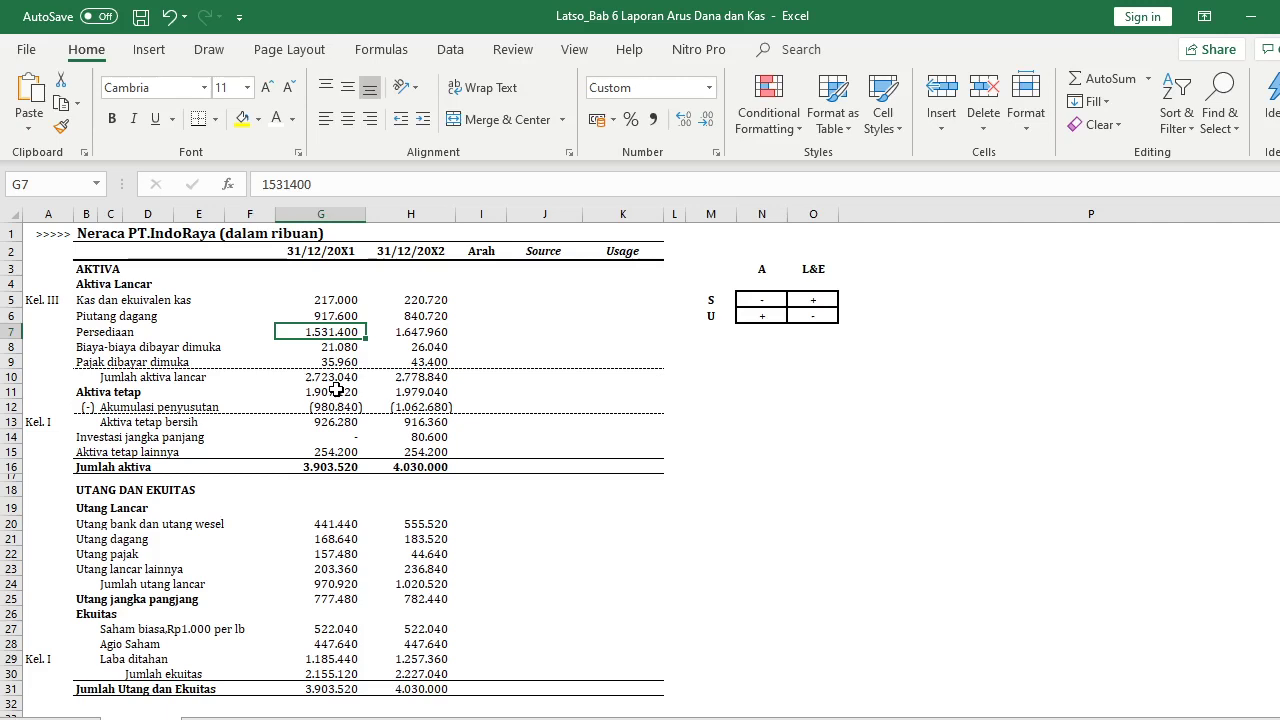
click(336, 313)
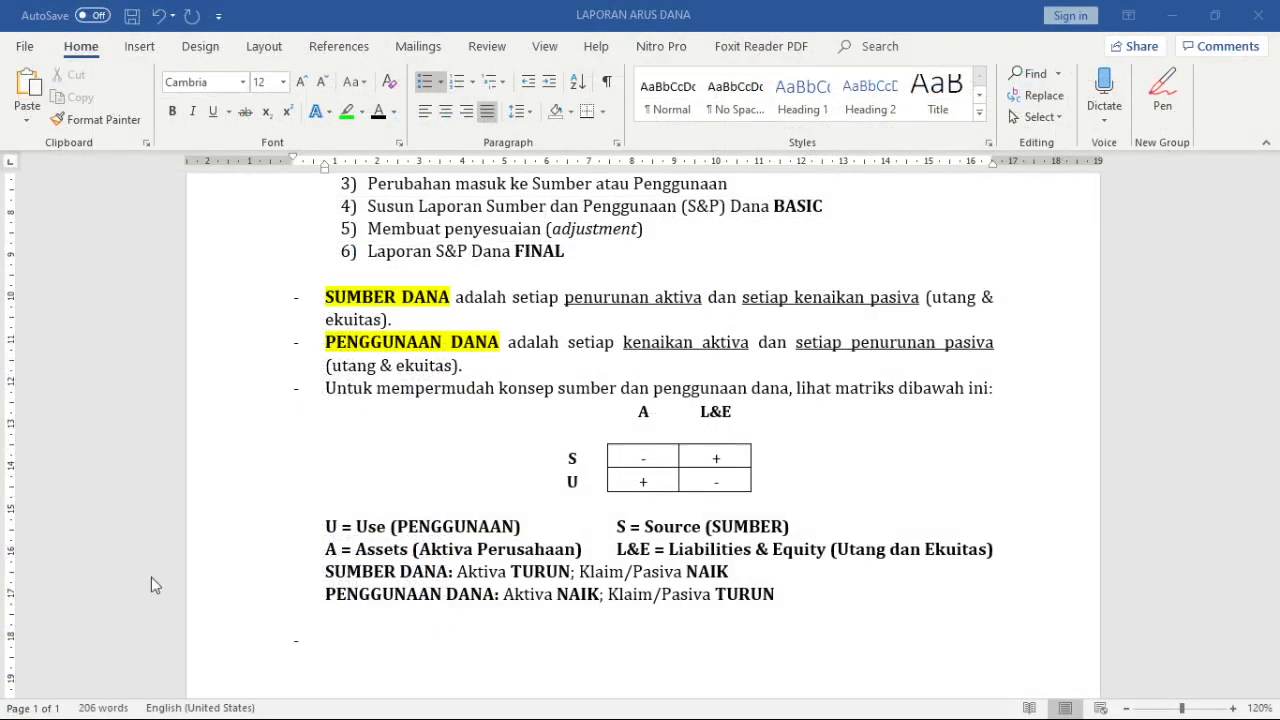
click(494, 484)
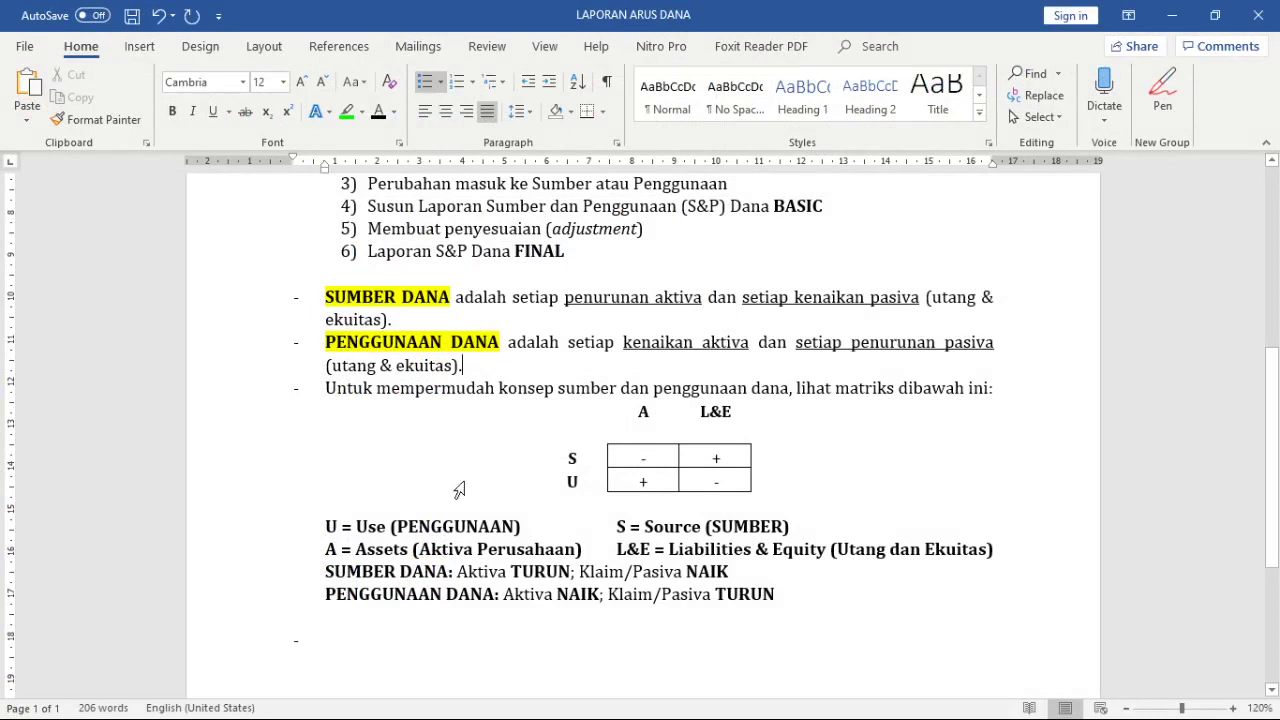
click(392, 350)
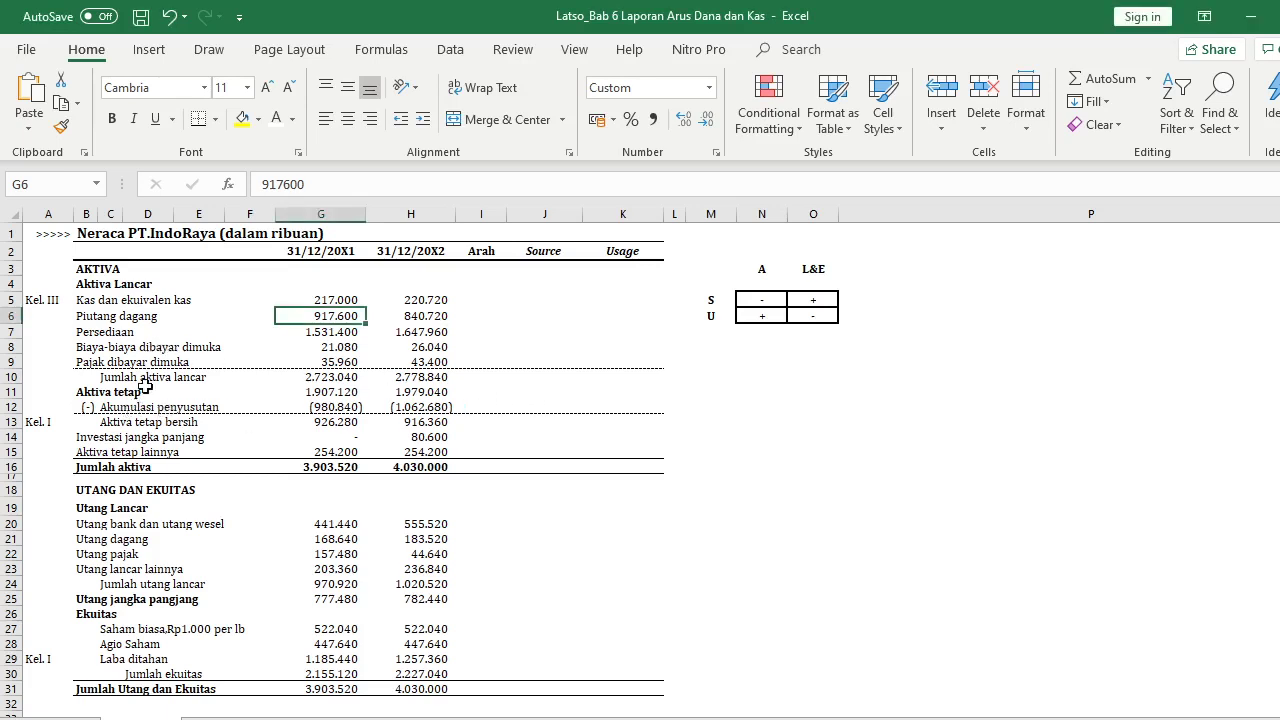
click(136, 332)
click(330, 344)
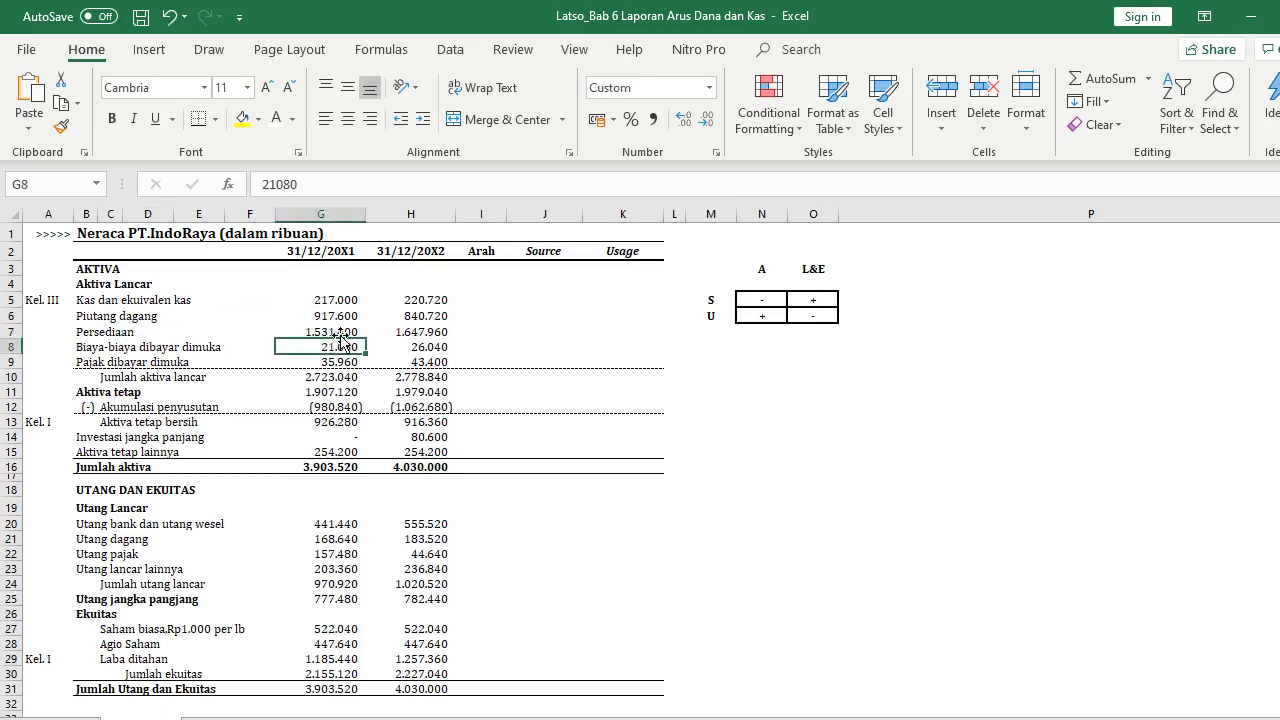
click(340, 333)
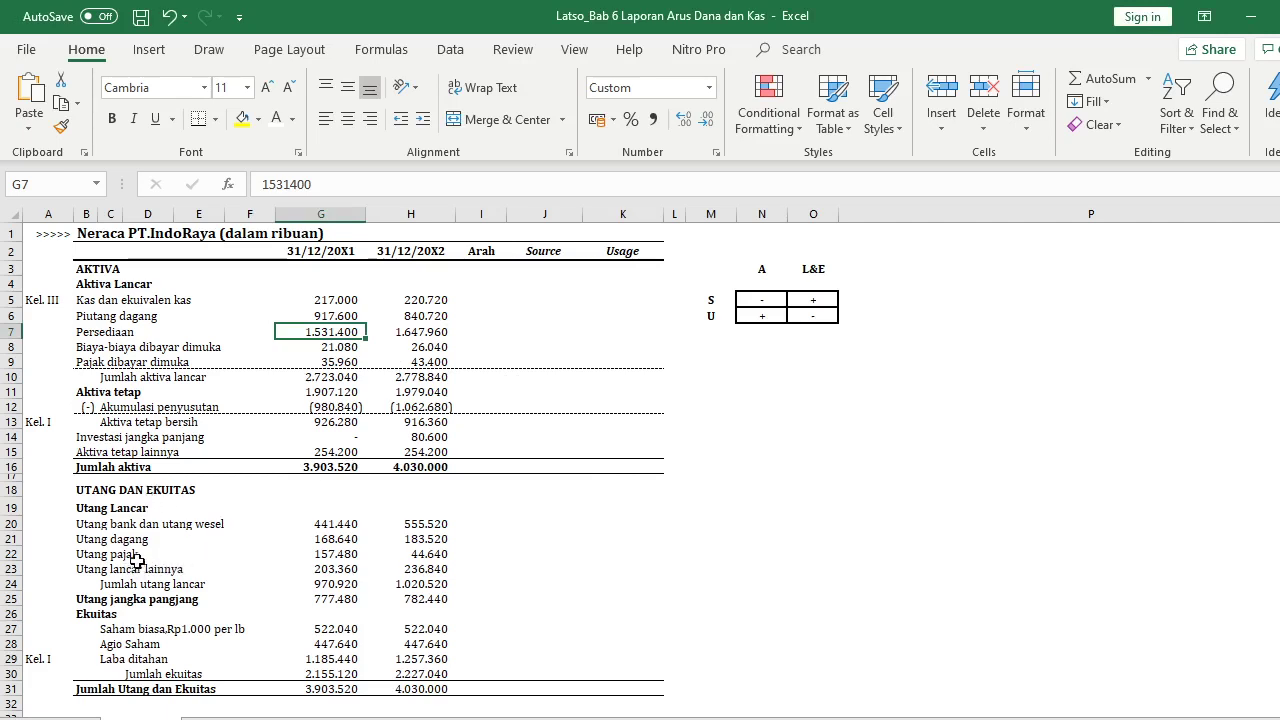
click(178, 526)
click(332, 520)
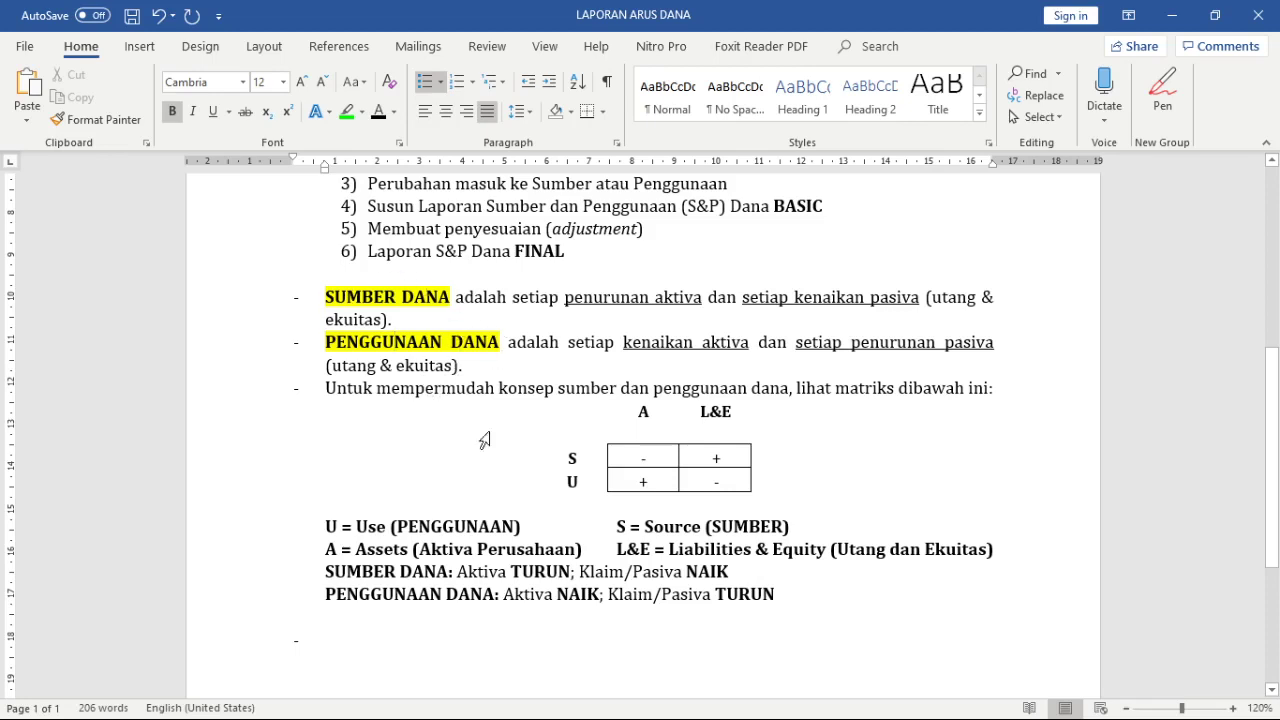
click(523, 385)
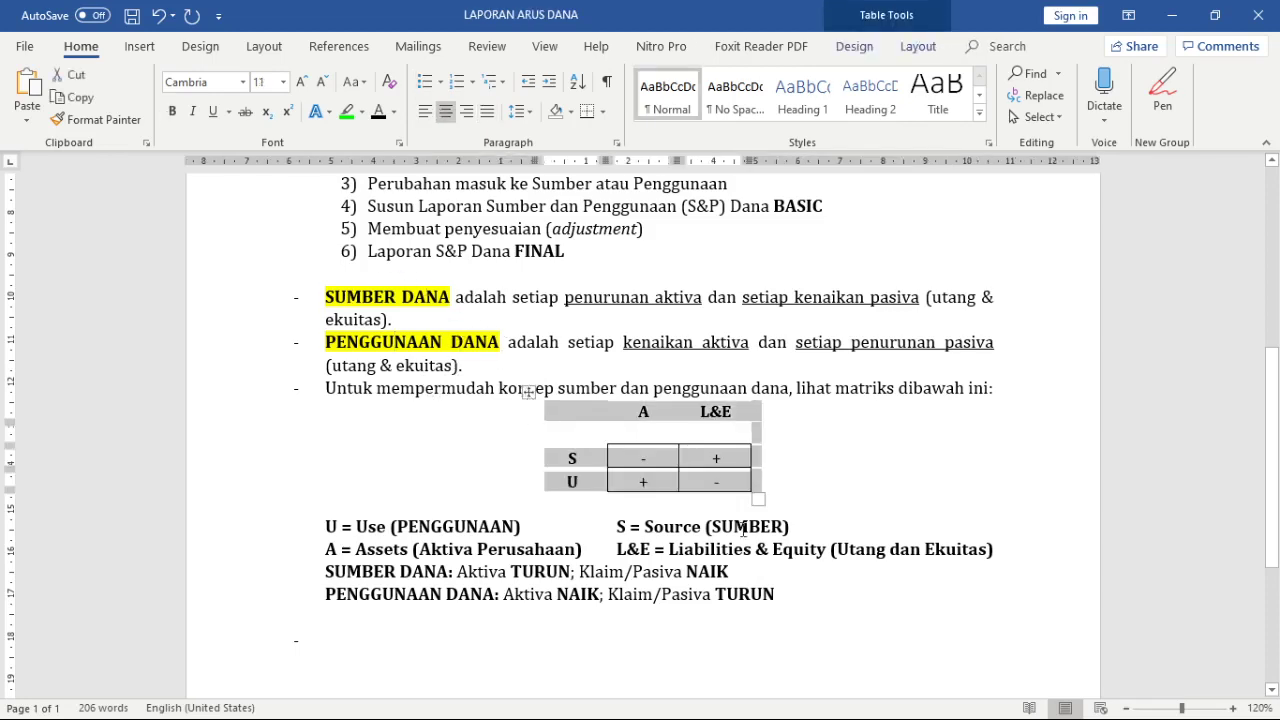
click(851, 481)
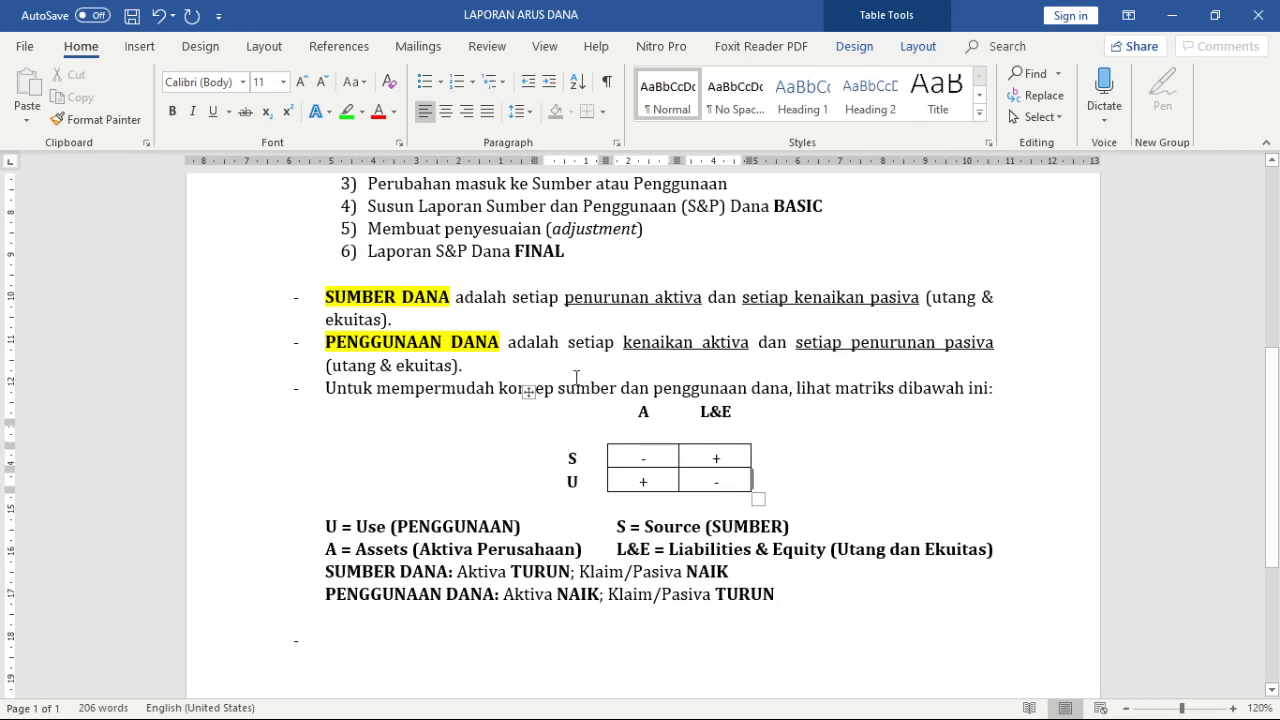
Insert a blank line above "SUMBER DANA: Aktiva TURUN" and remove the empty bullet at the end of the document
click(322, 571)
key(Return)
scroll(624, 505, down, 4)
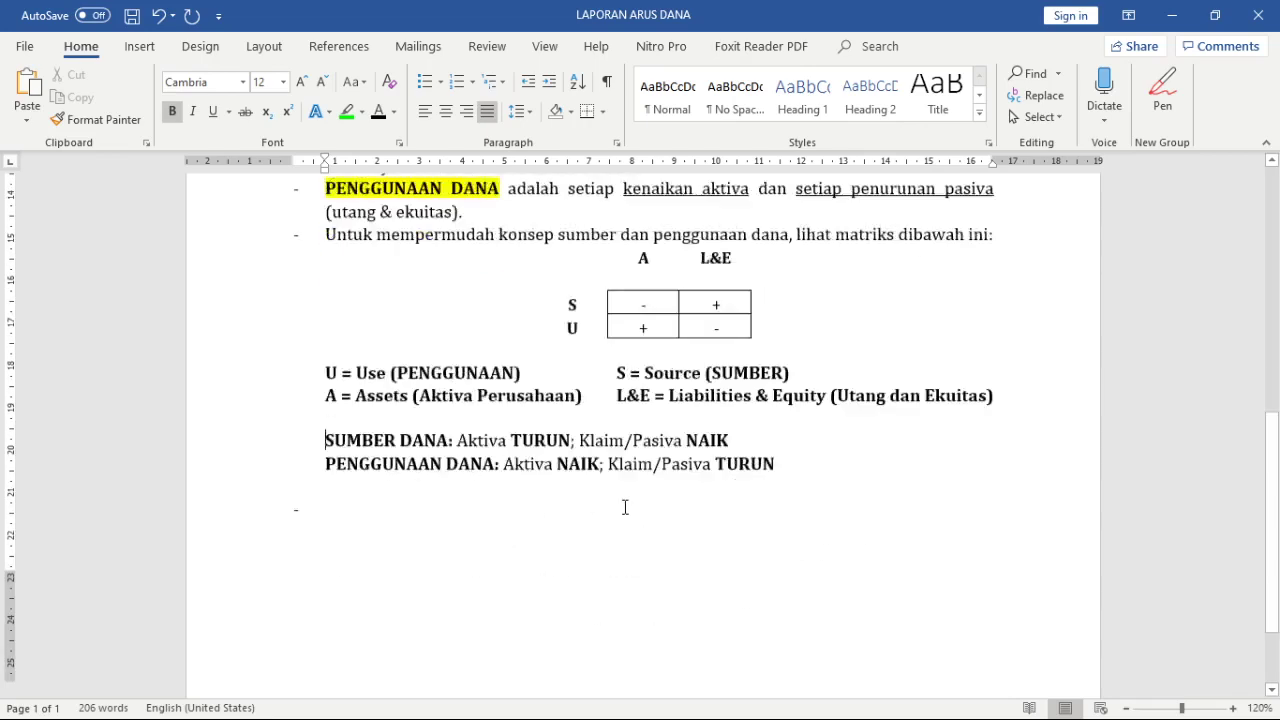
click(434, 417)
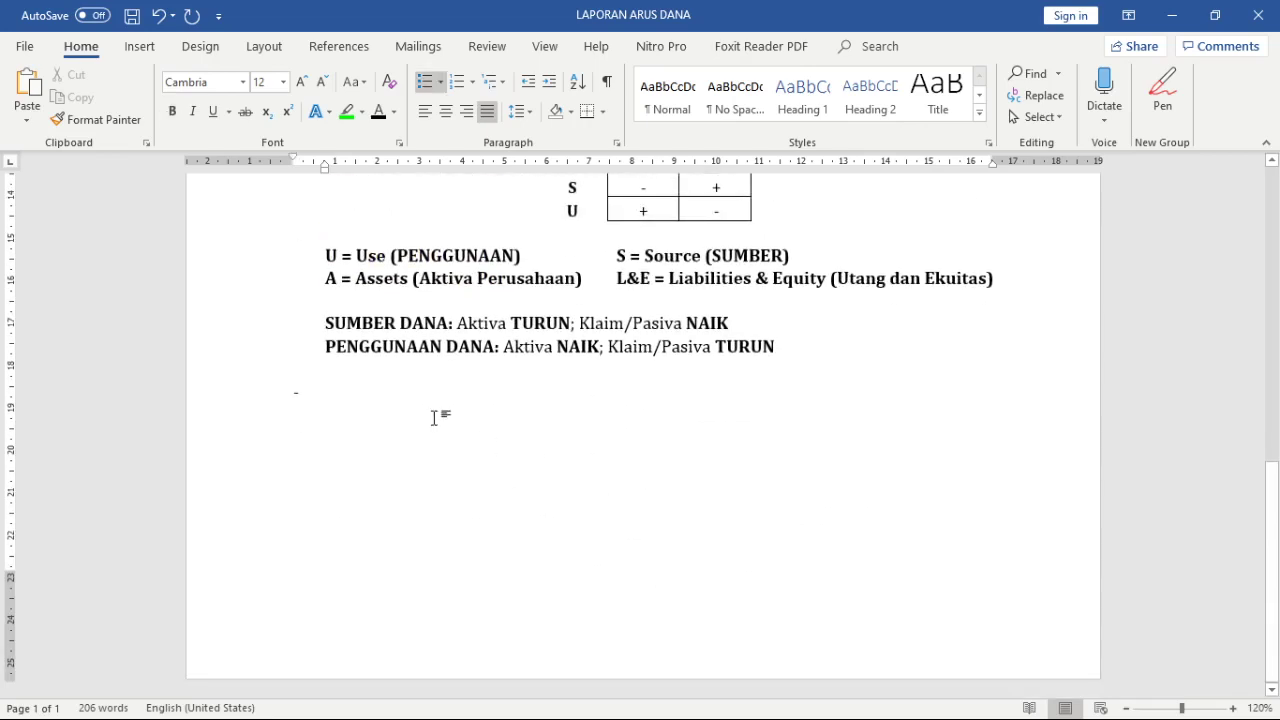
key(BackSpace)
key(BackSpace)
key(BackSpace)
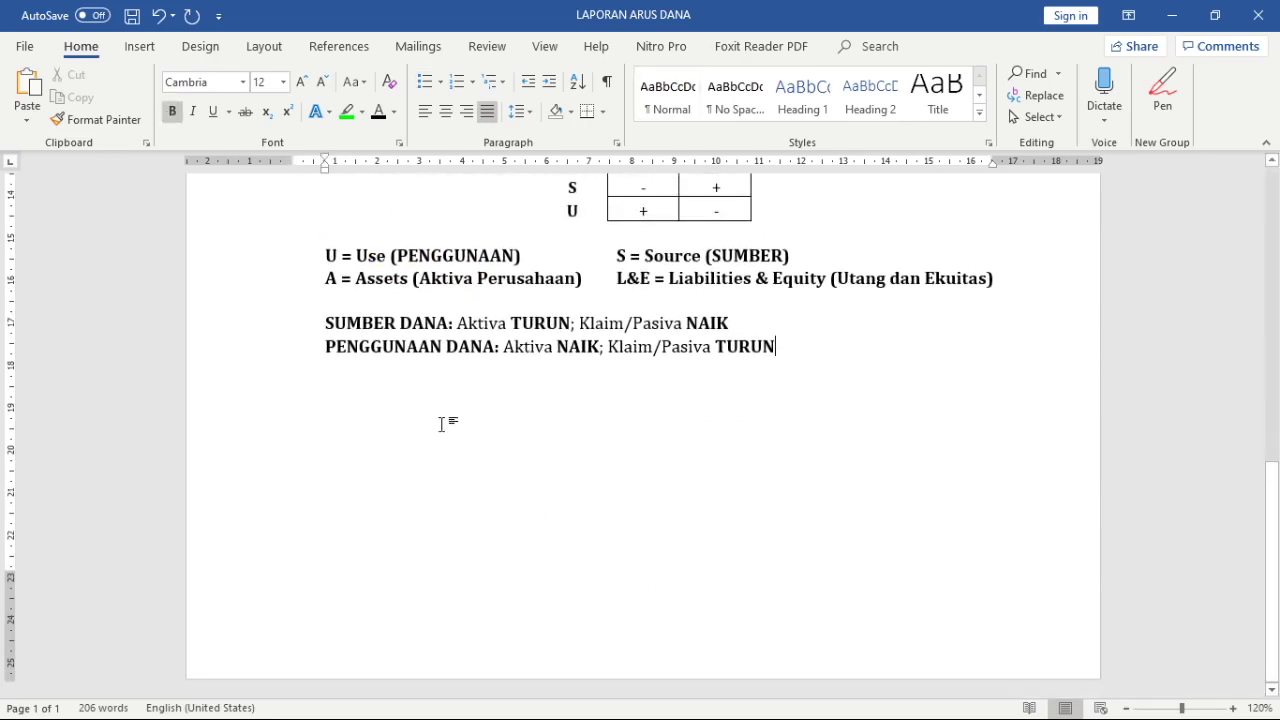
Highlight "A = Assets" and "L&E = Liabilities & Equity" in bright green in the legend below the matrix
scroll(450, 420, up, 2)
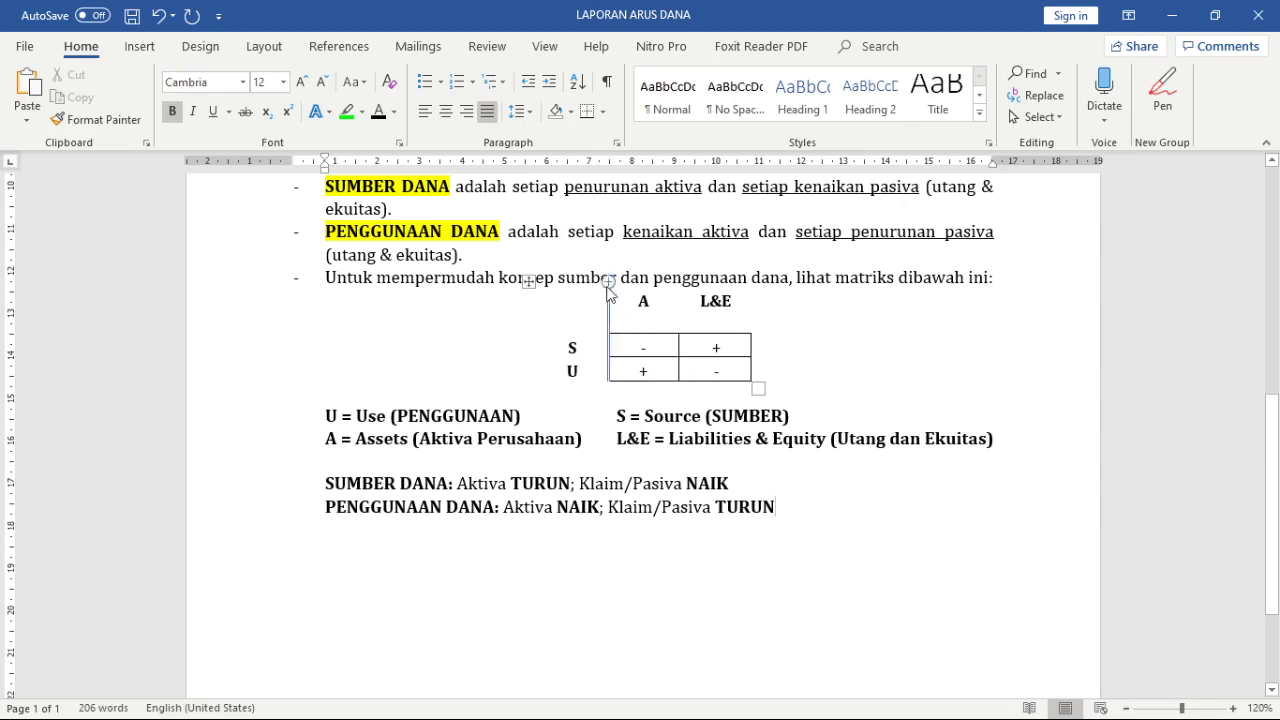
drag(322, 441, 398, 442)
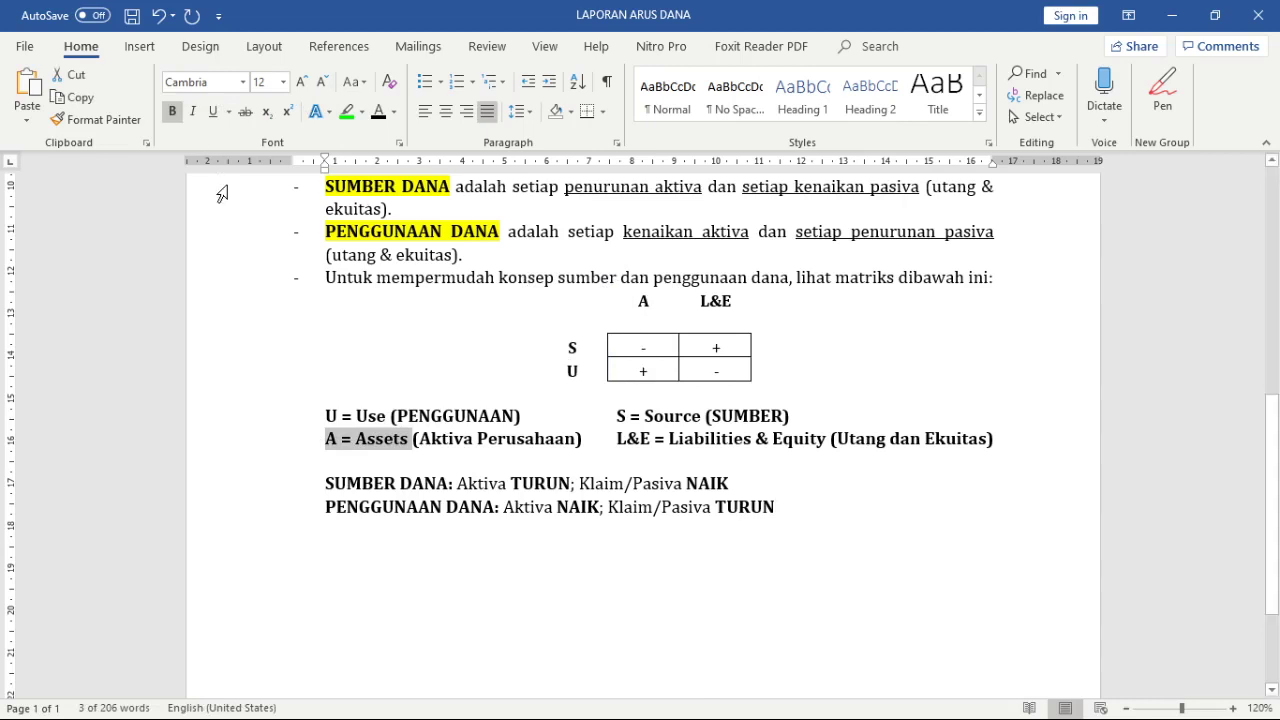
click(352, 114)
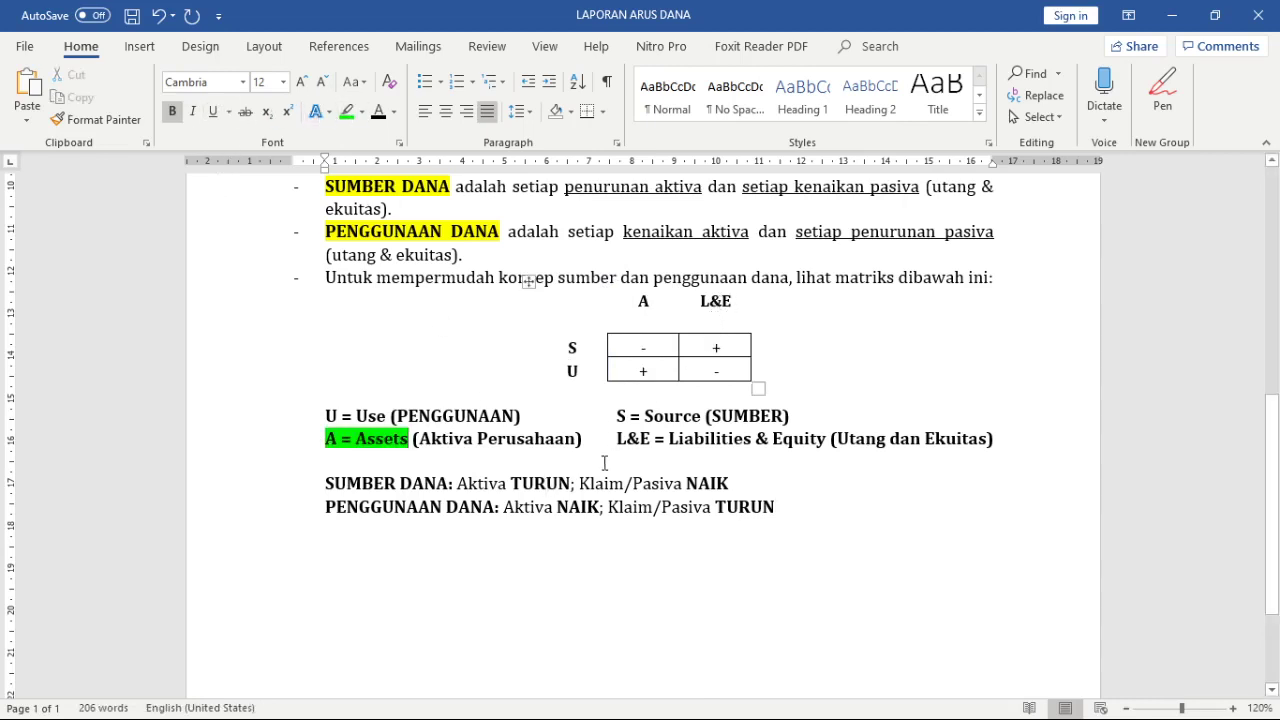
drag(616, 440, 829, 440)
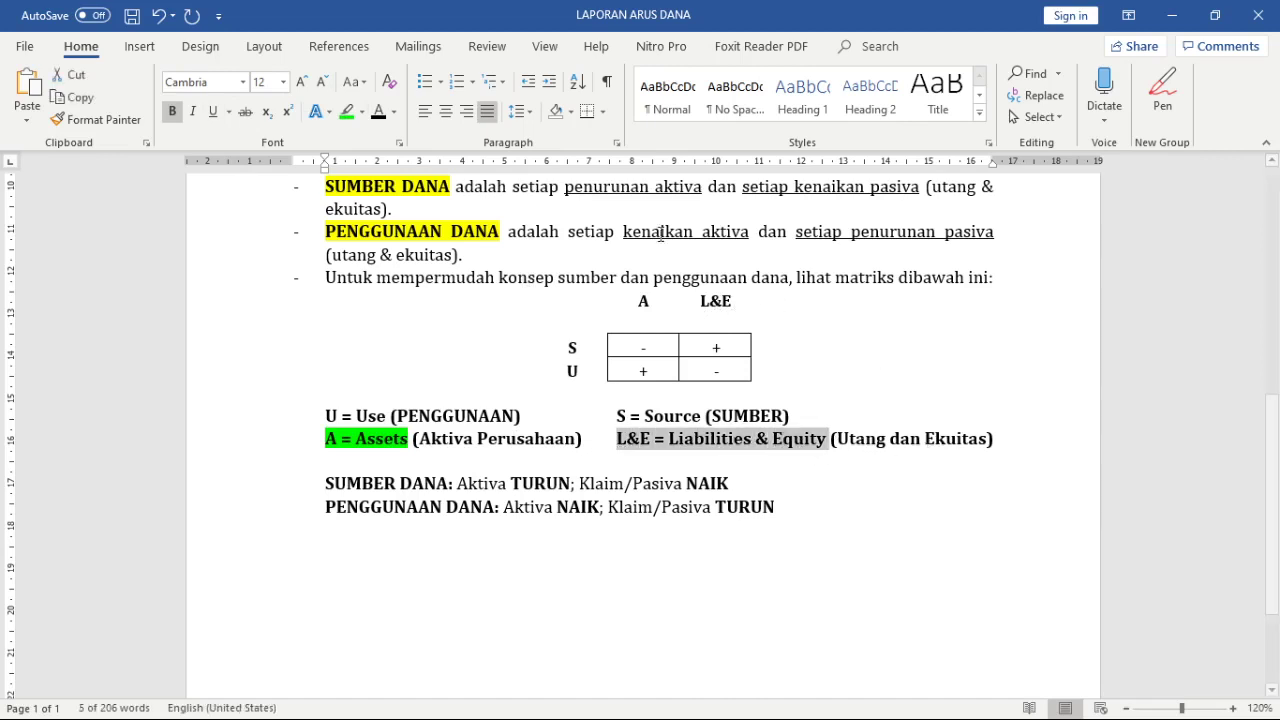
click(346, 111)
Highlight the matrix row label S and the legend entry "S = Source (SUMBER)" in yellow
click(565, 371)
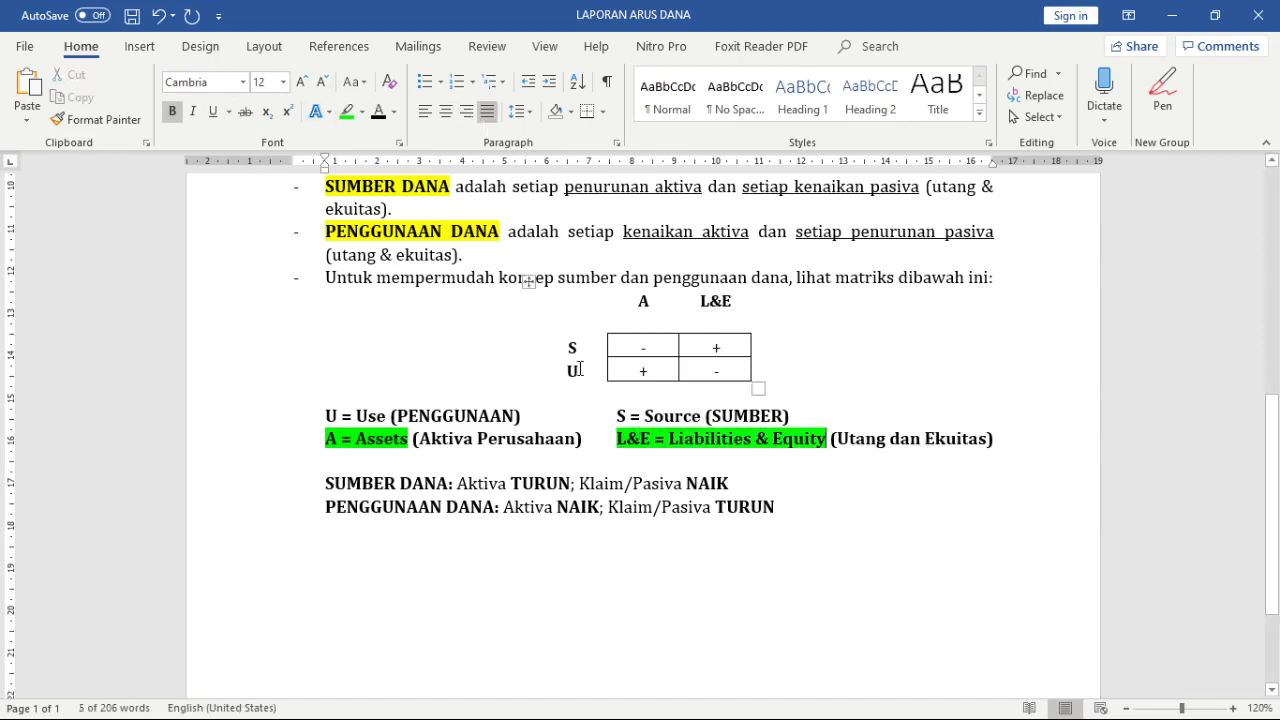
double_click(571, 347)
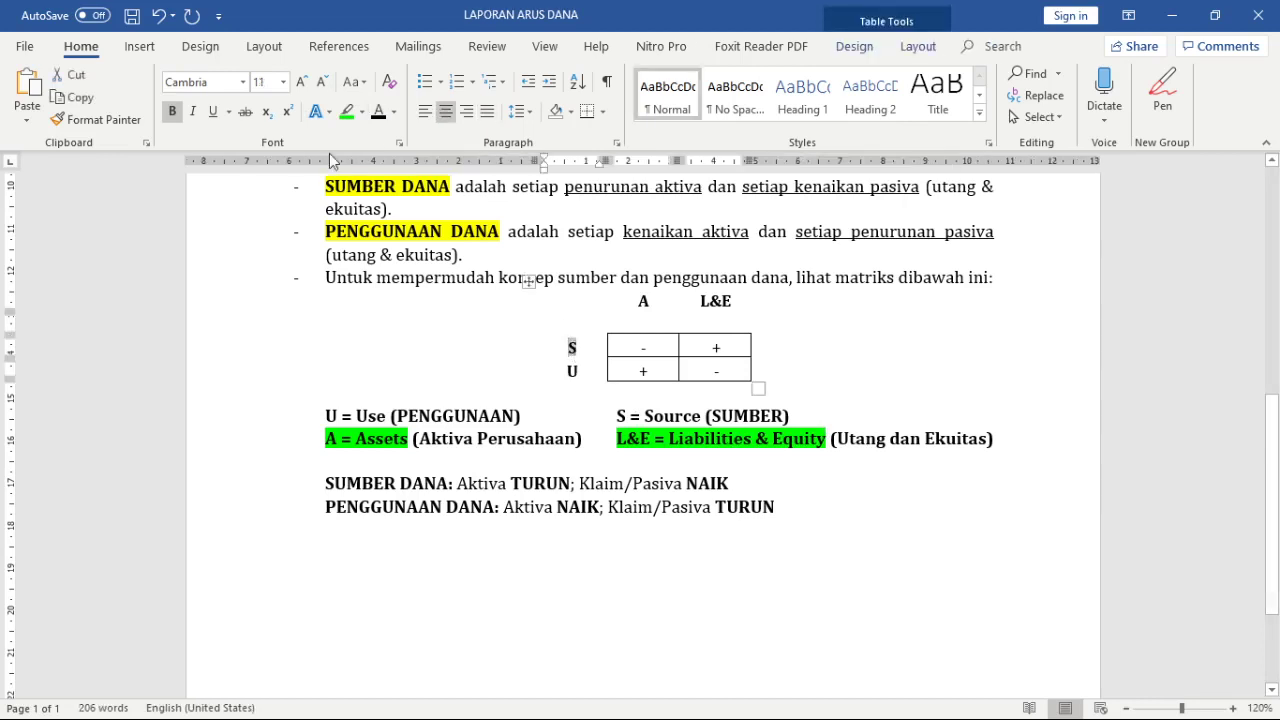
click(348, 111)
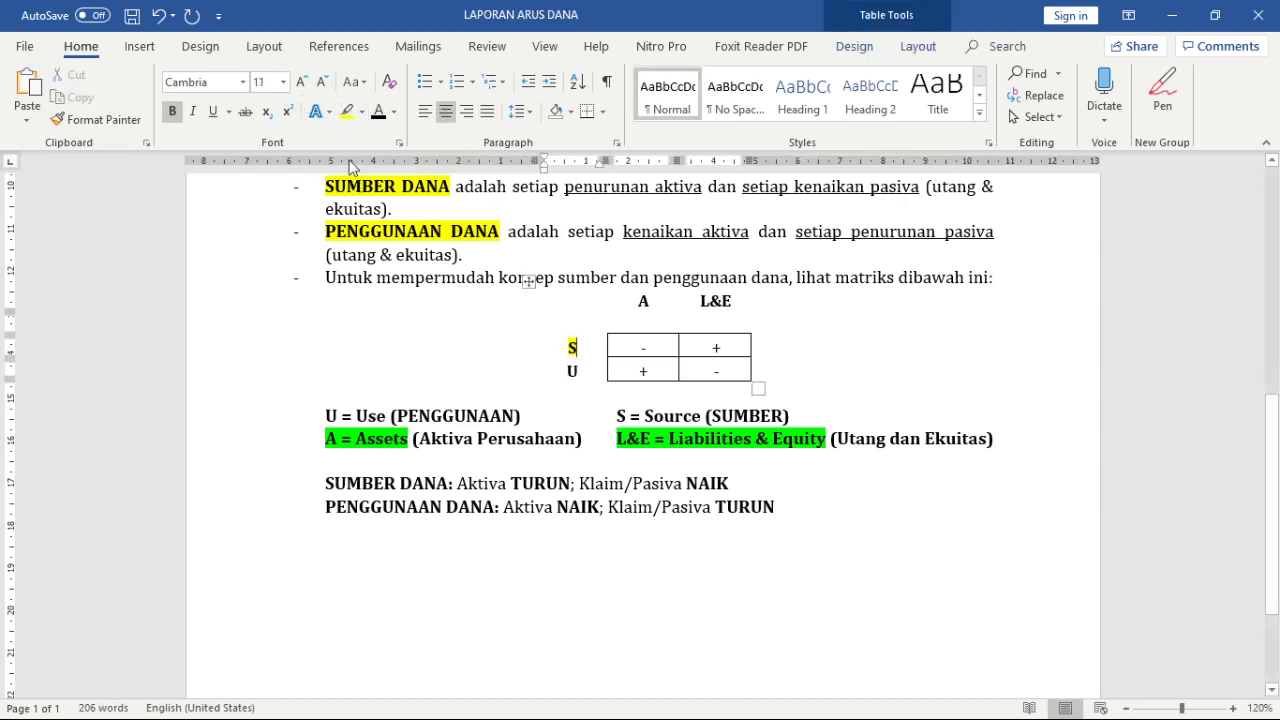
drag(619, 414, 795, 416)
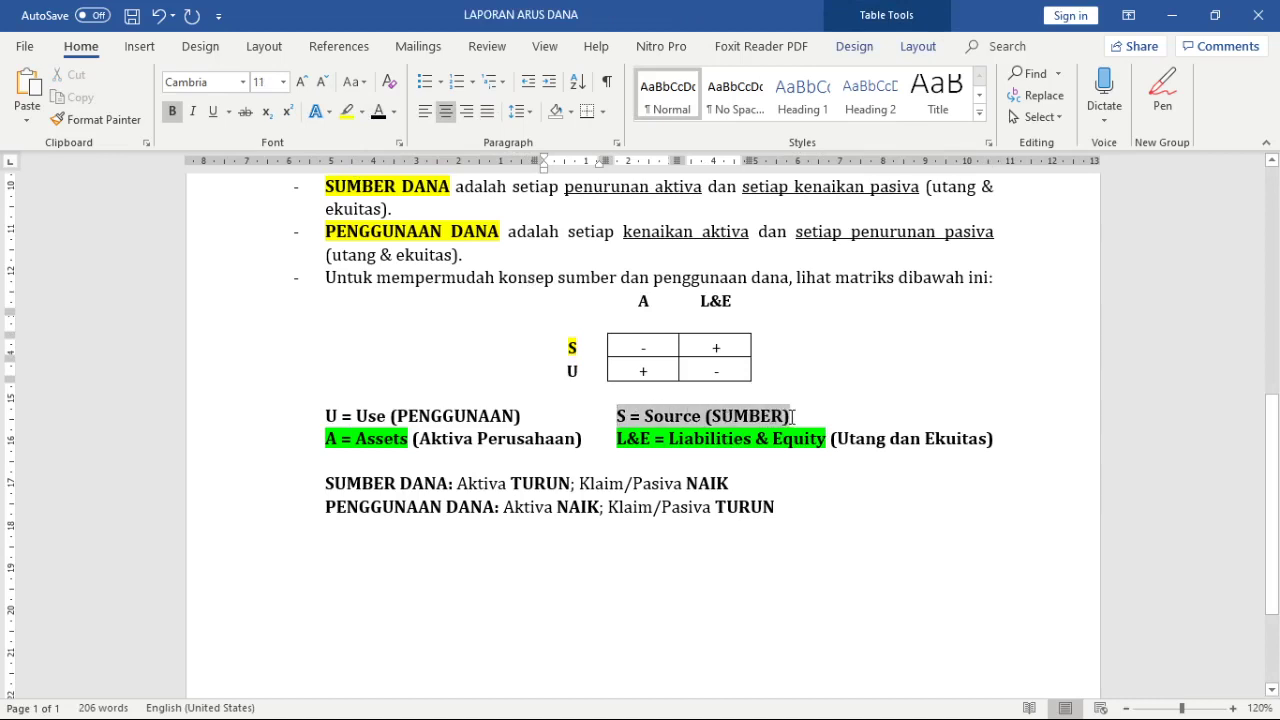
click(344, 111)
Highlight the matrix row label U and the legend entry "U = Use (PENGGUNAAN)" in yellow
drag(571, 370, 579, 370)
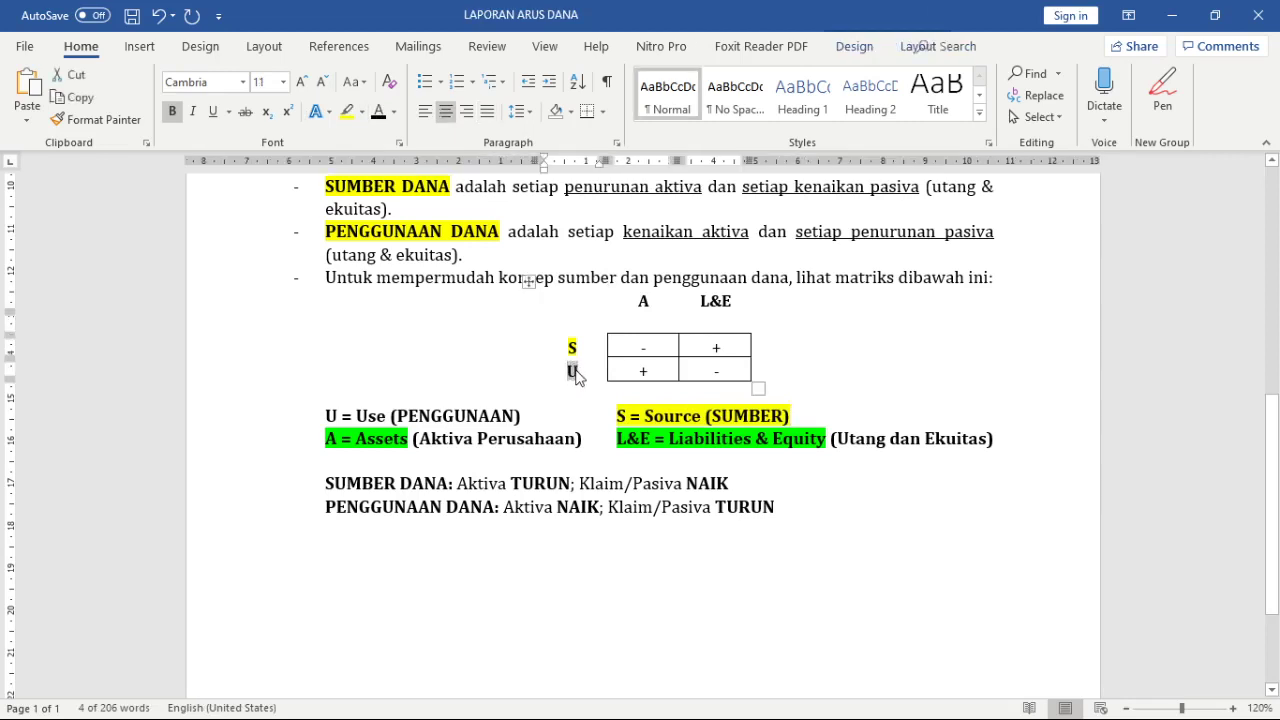
click(344, 111)
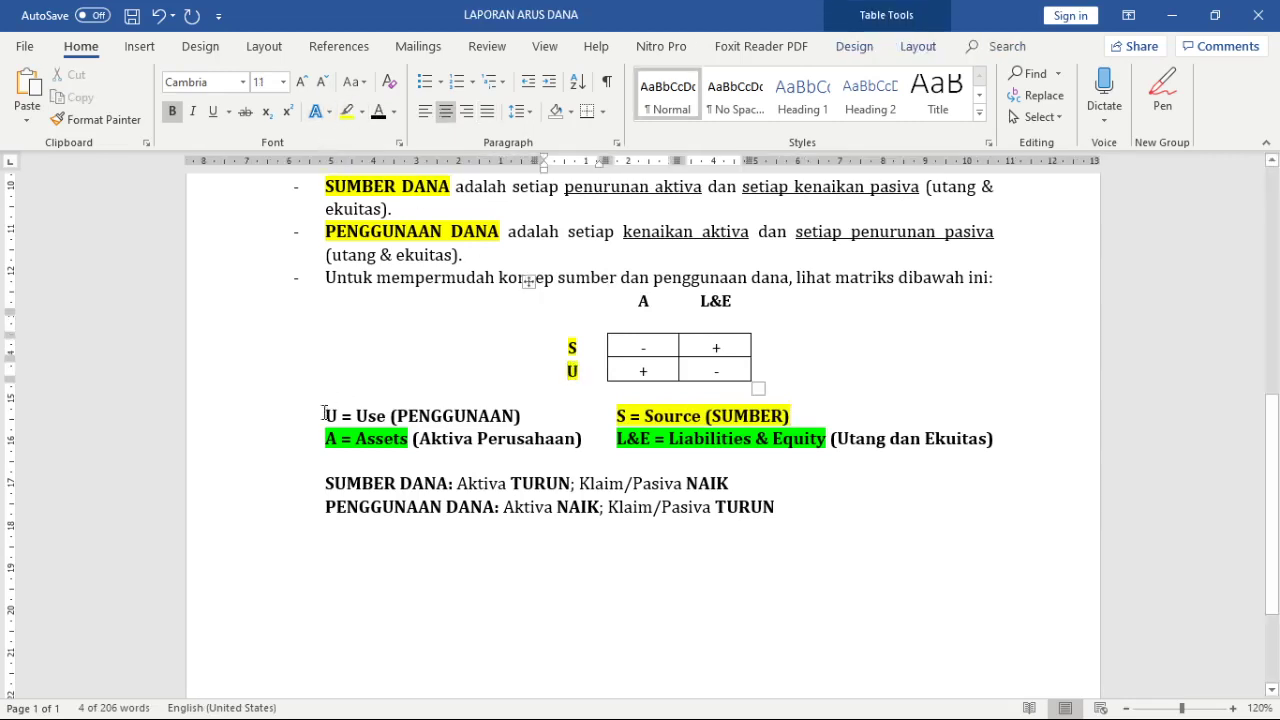
drag(325, 416, 524, 408)
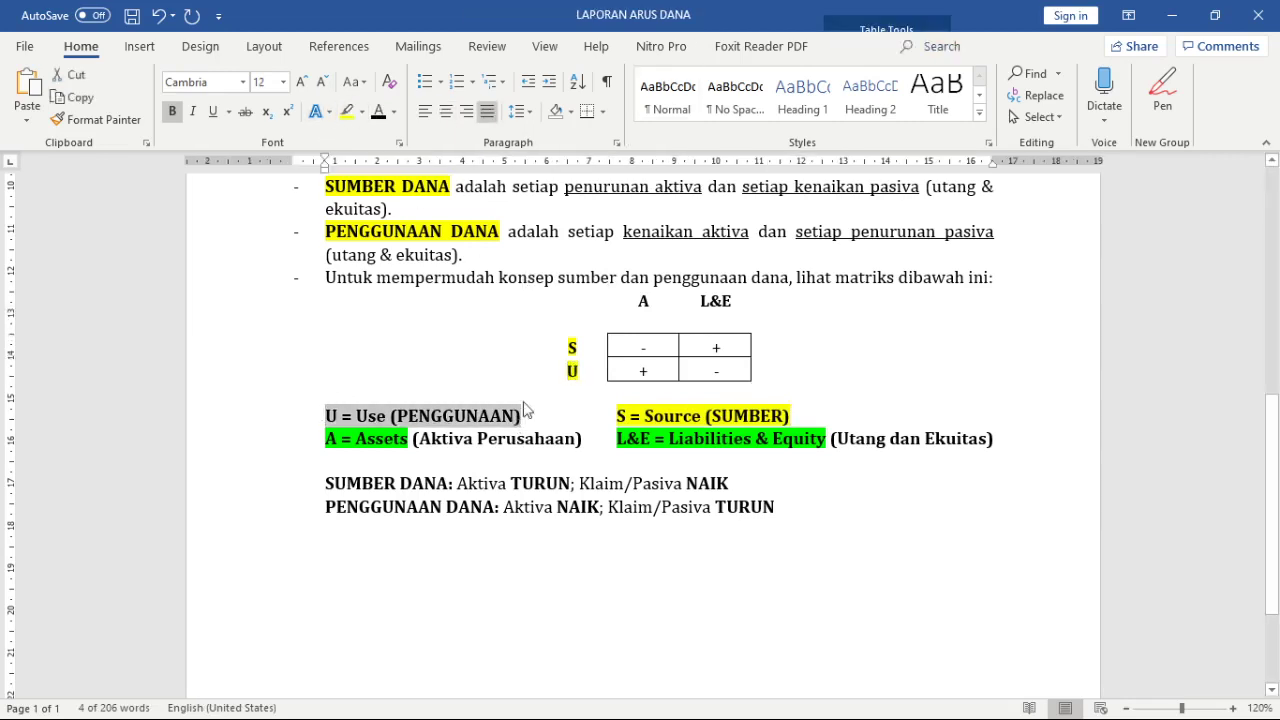
click(344, 111)
Review the plus and minus signs in the source and use matrix, and check the balance sheet in Excel against them
scroll(501, 436, up, 1)
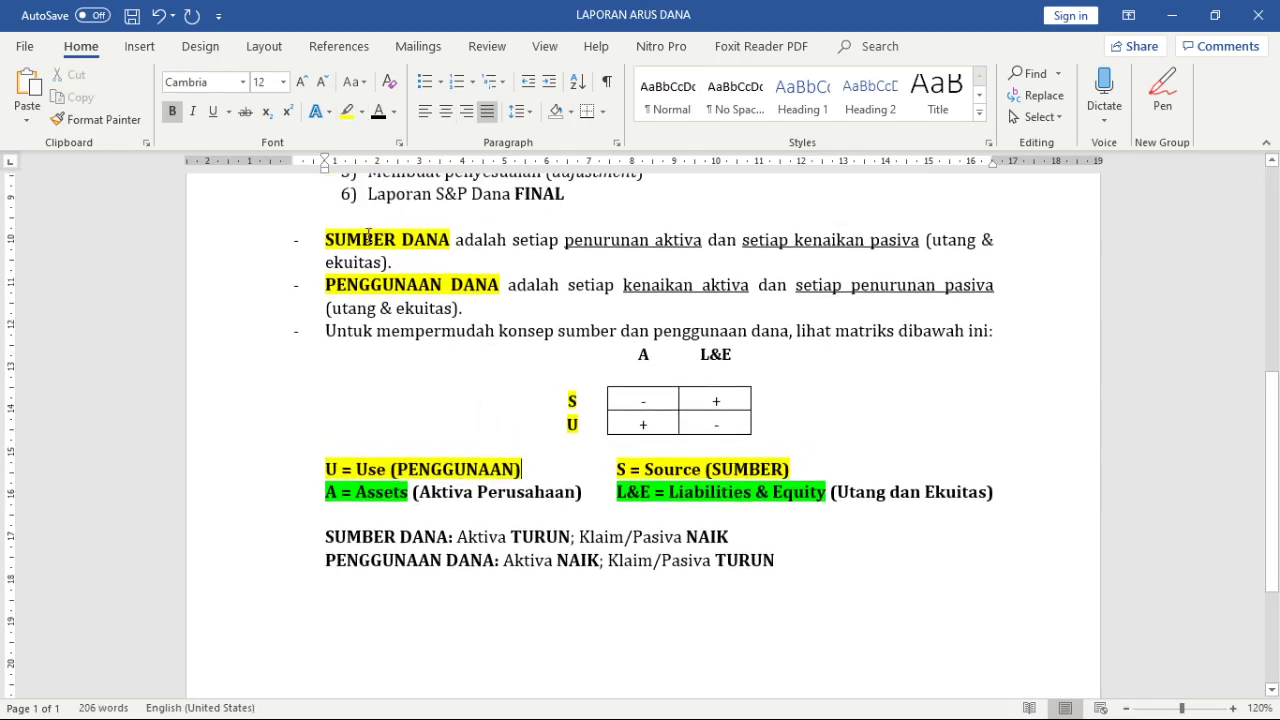
scroll(368, 236, up, 1)
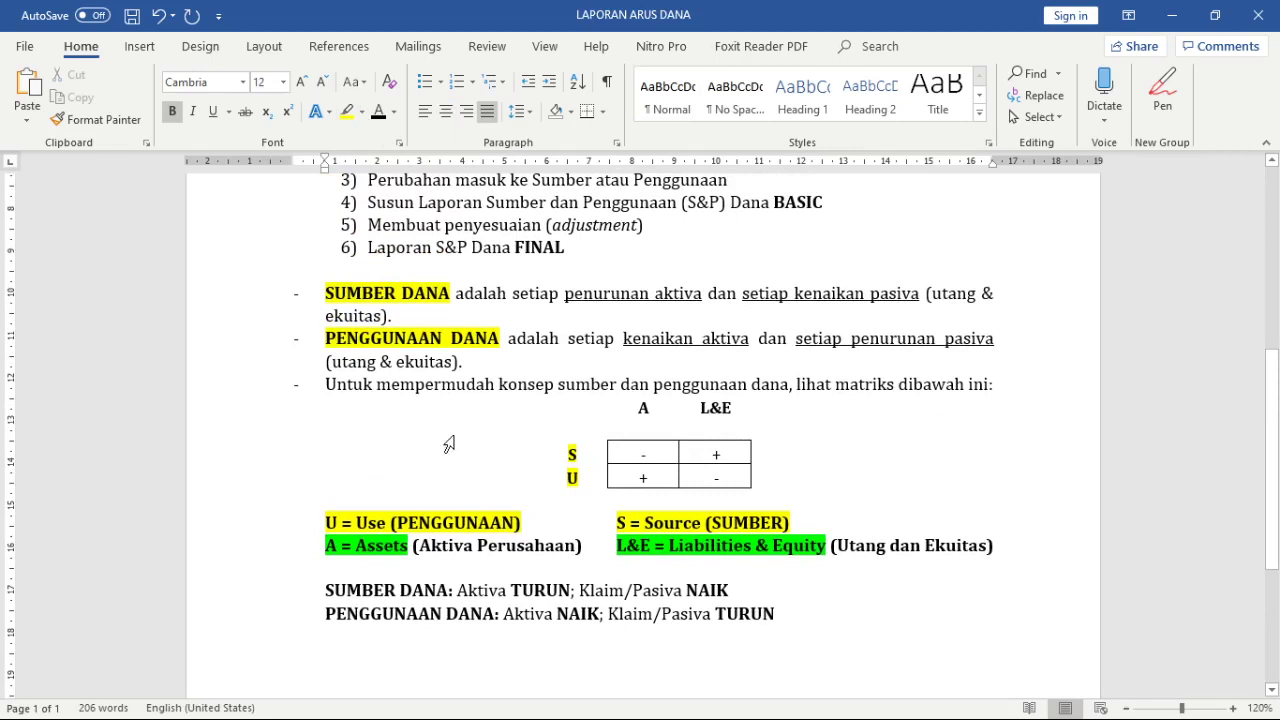
click(645, 404)
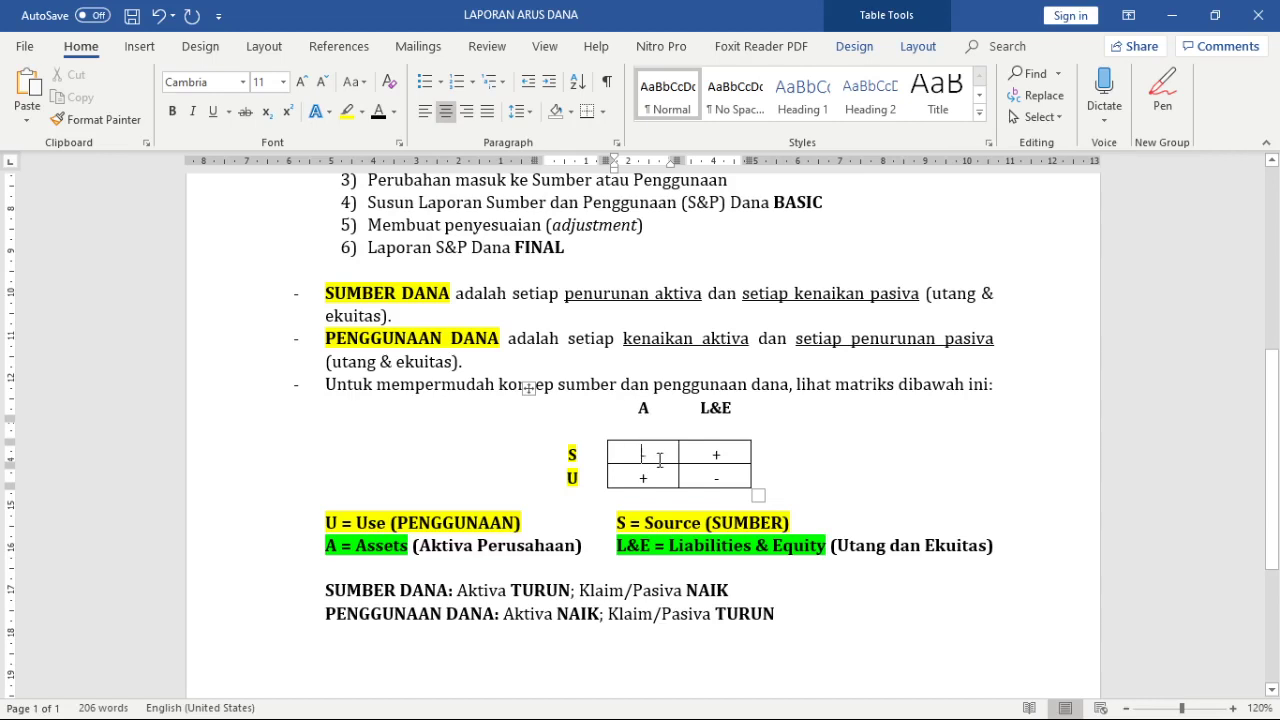
click(648, 456)
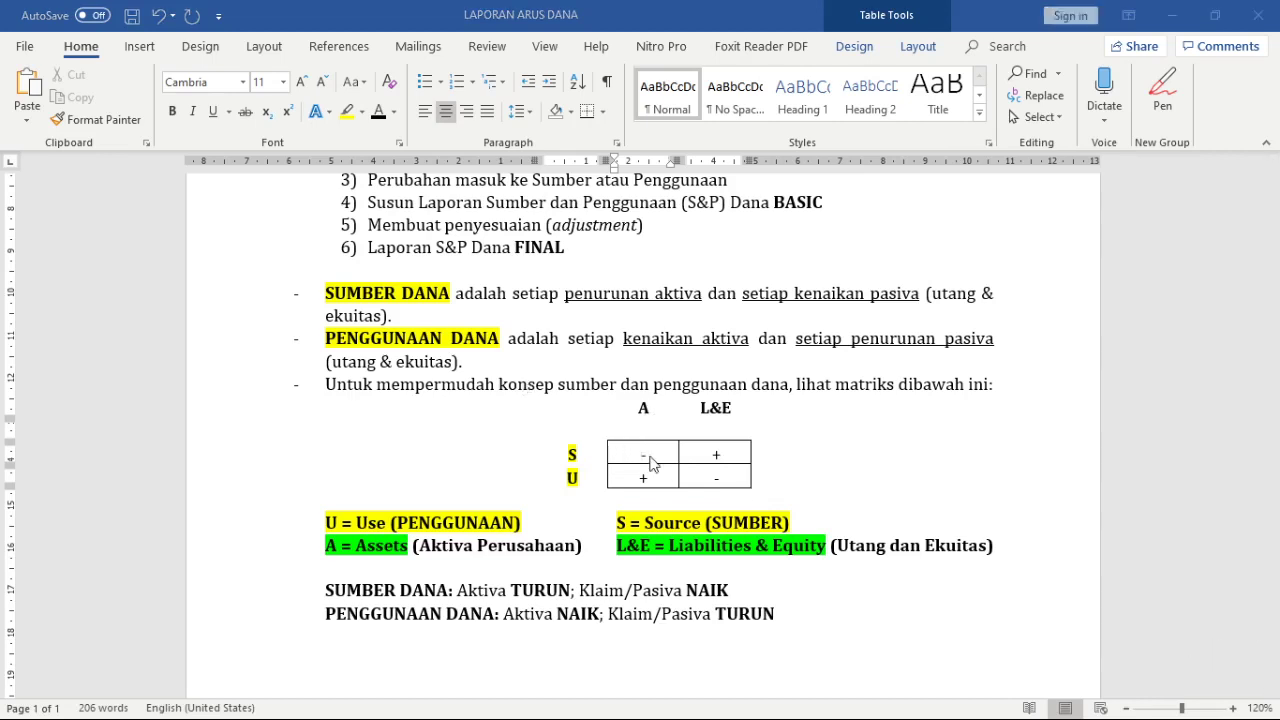
click(648, 455)
click(727, 487)
key(alt+Tab)
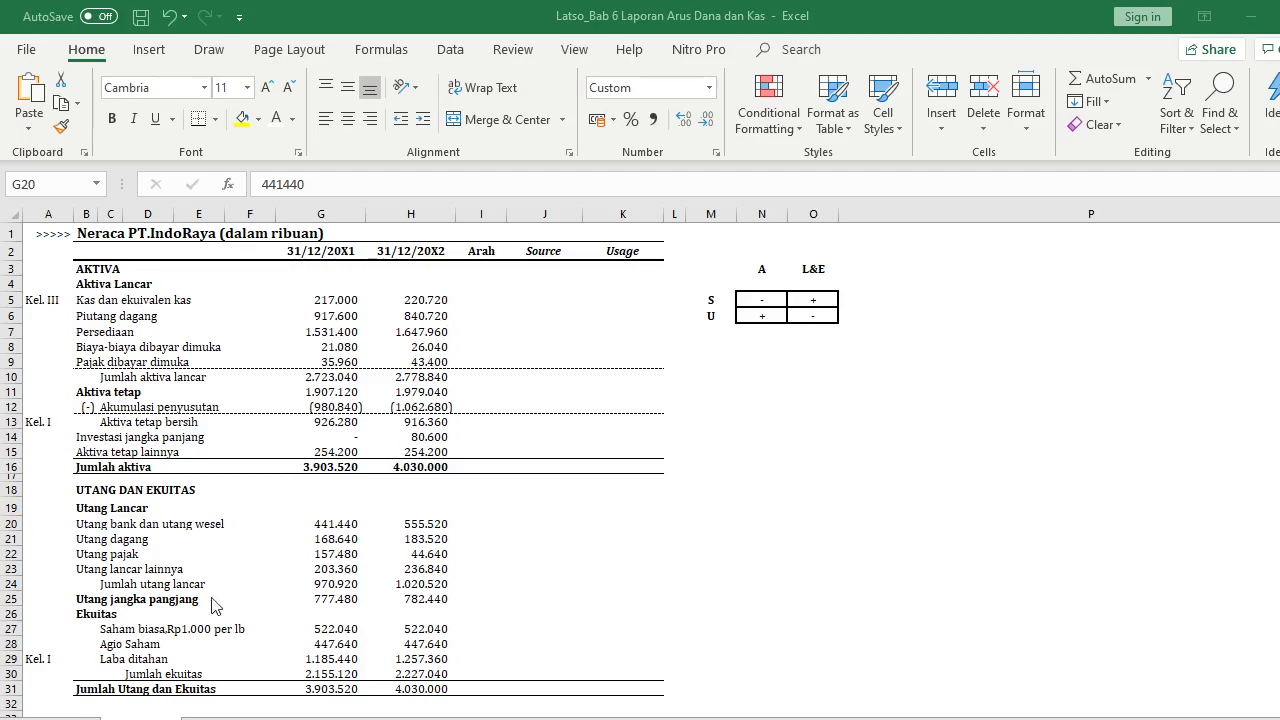
key(alt+Tab)
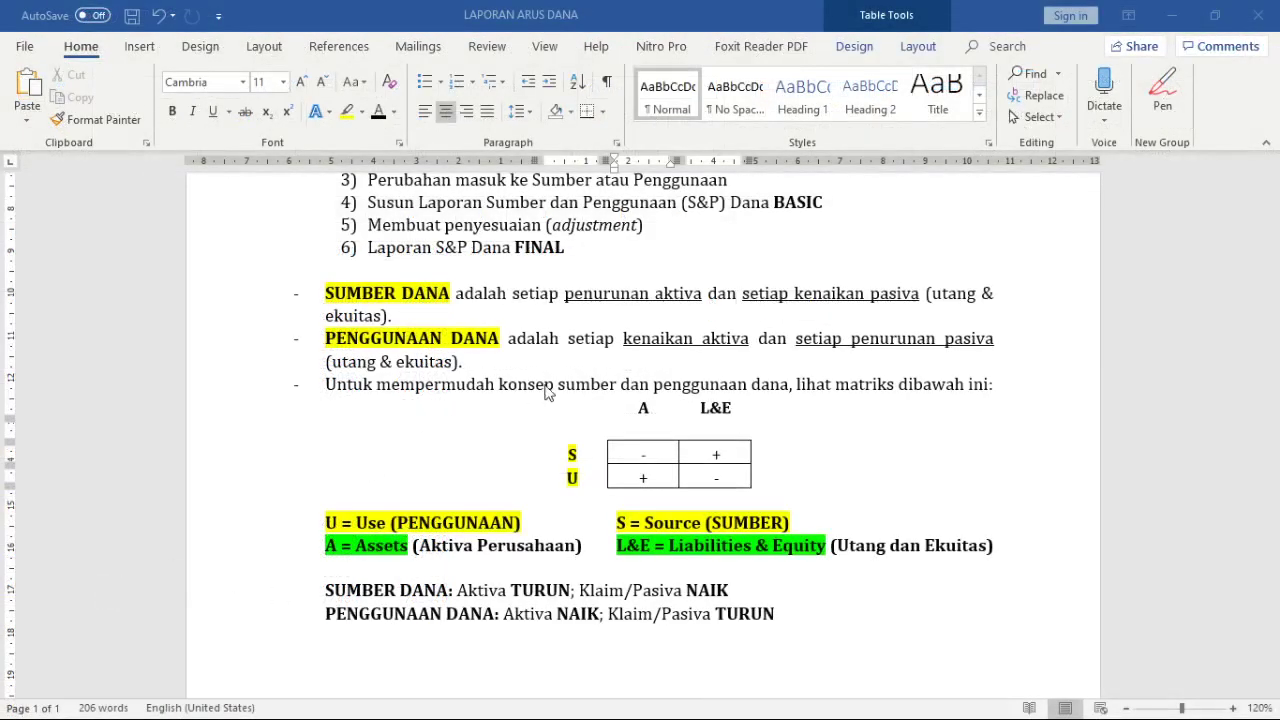
Make the heading "Langkah utama dalam menyusun Laporan Sumber dan Penggunaan Dana:" bold
scroll(548, 393, up, 3)
click(593, 393)
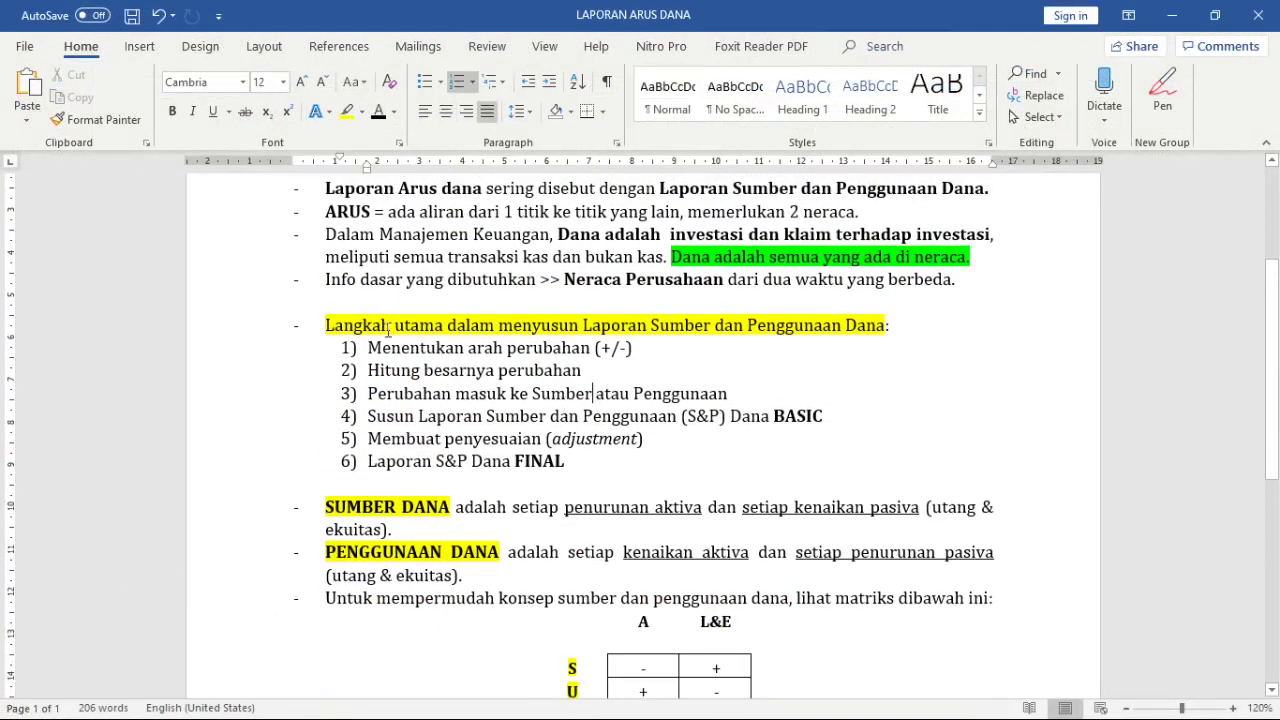
drag(326, 325, 892, 325)
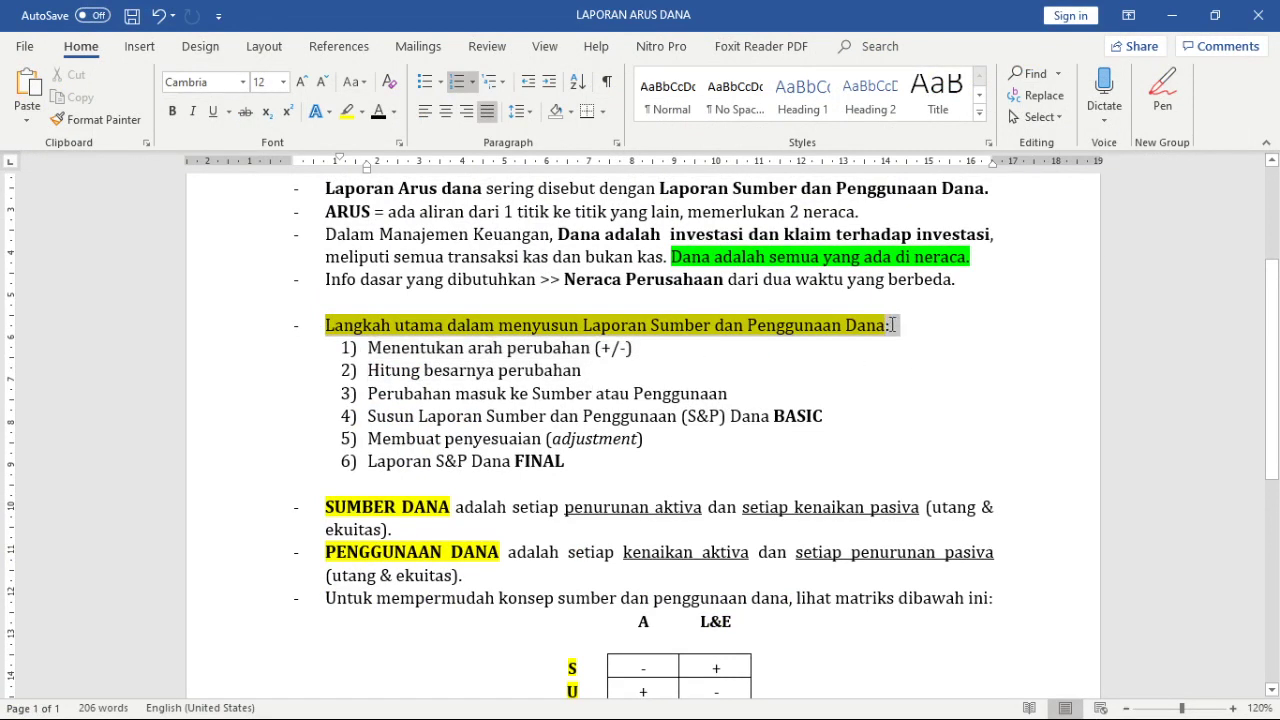
click(172, 111)
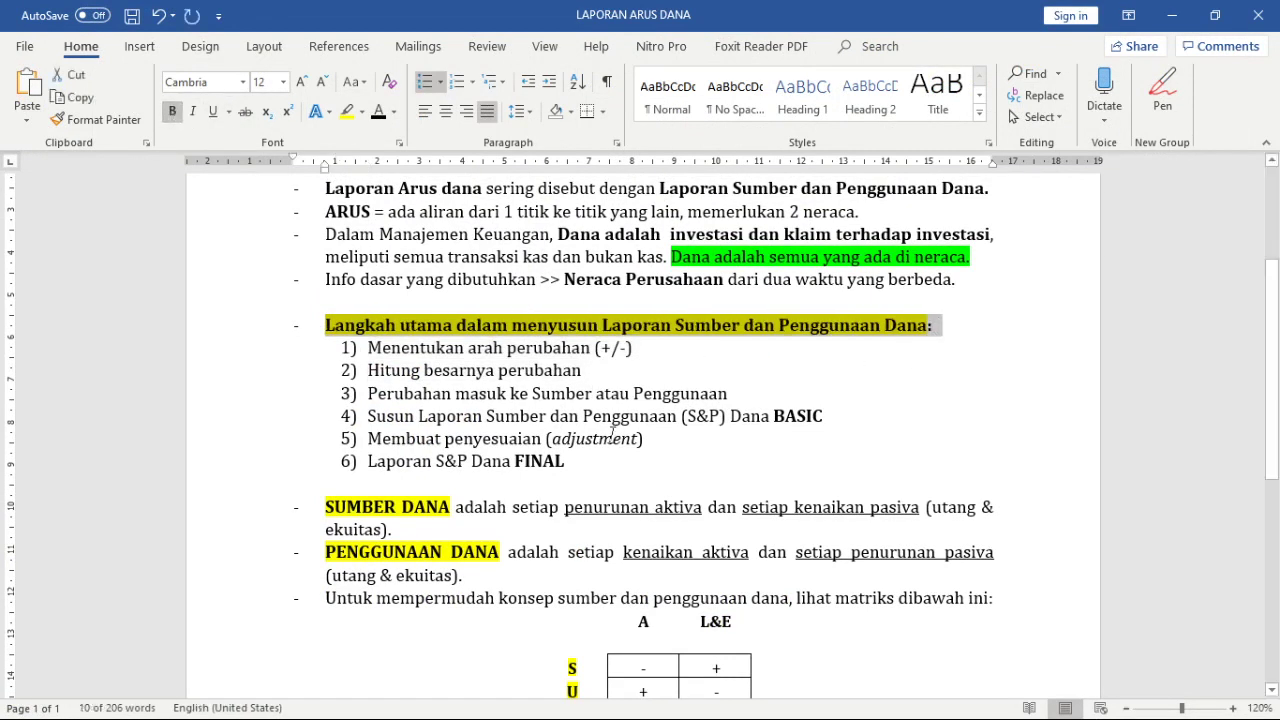
click(613, 435)
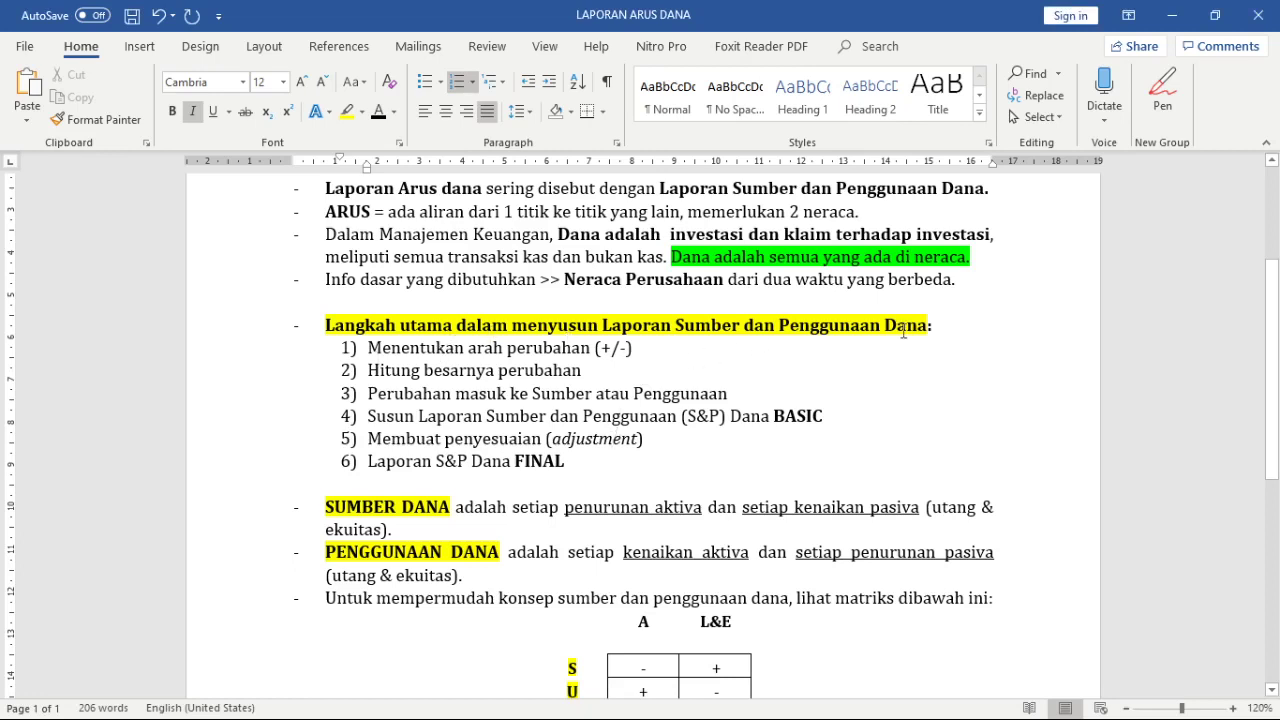
drag(634, 348, 341, 346)
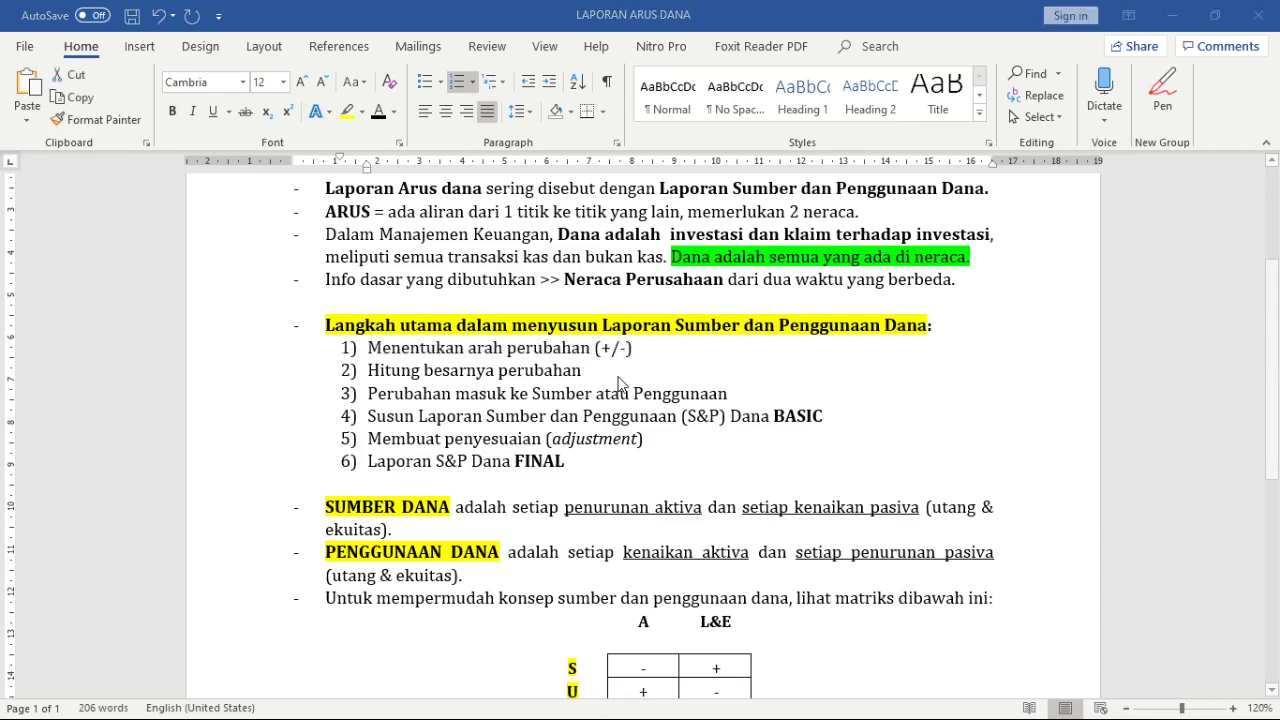
Switch to the PT.IndoRaya balance sheet in Excel and make the hidden Arah sign for Kas dan ekuivalen kas visible with black font
key(alt+Tab)
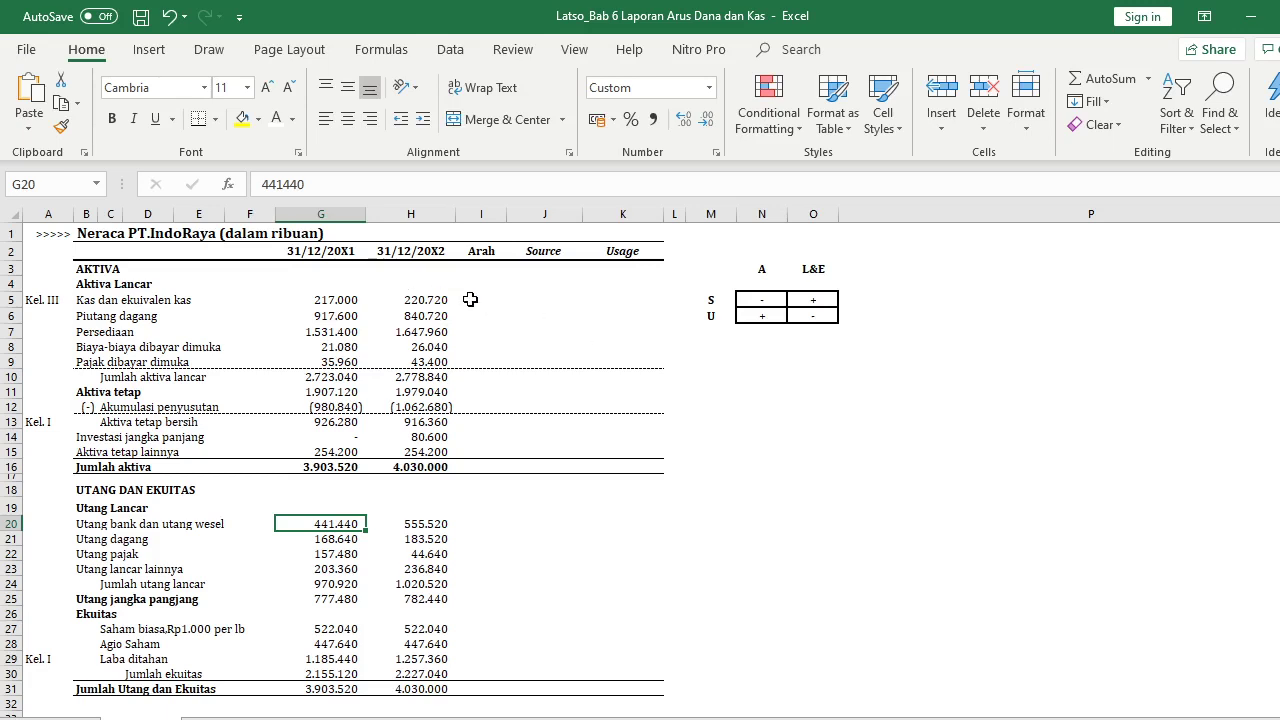
click(470, 299)
click(472, 347)
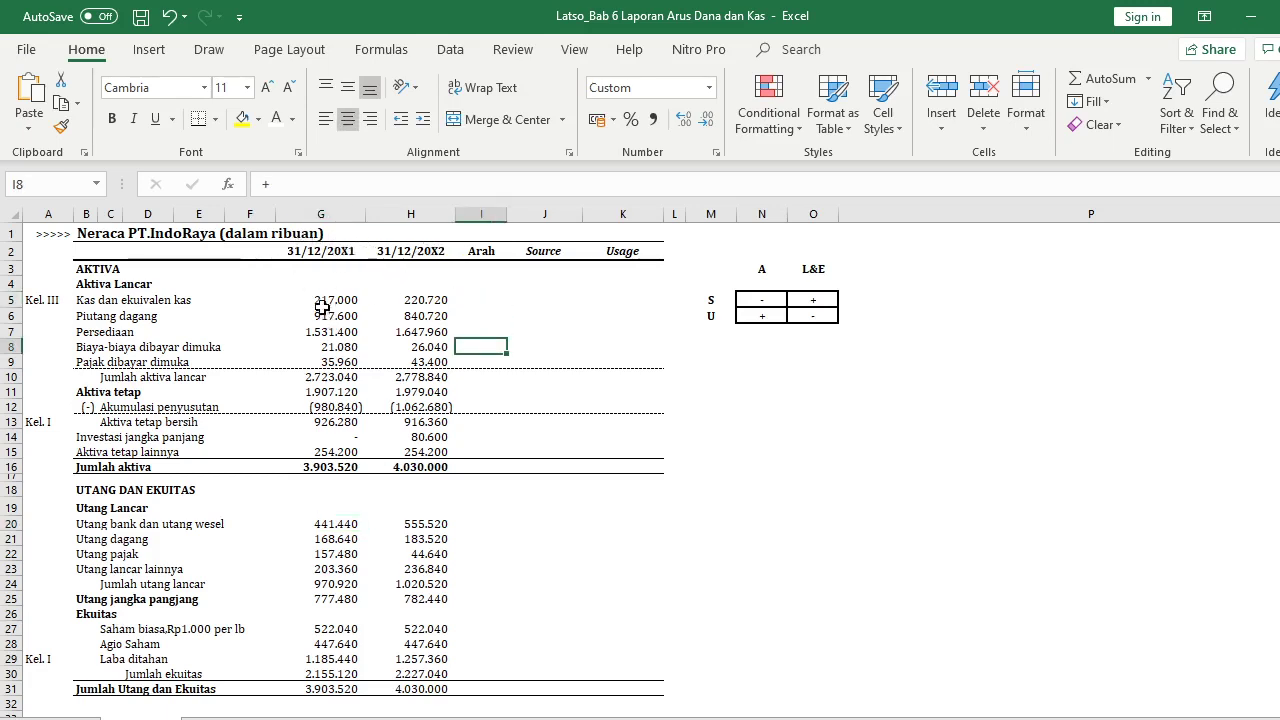
click(482, 300)
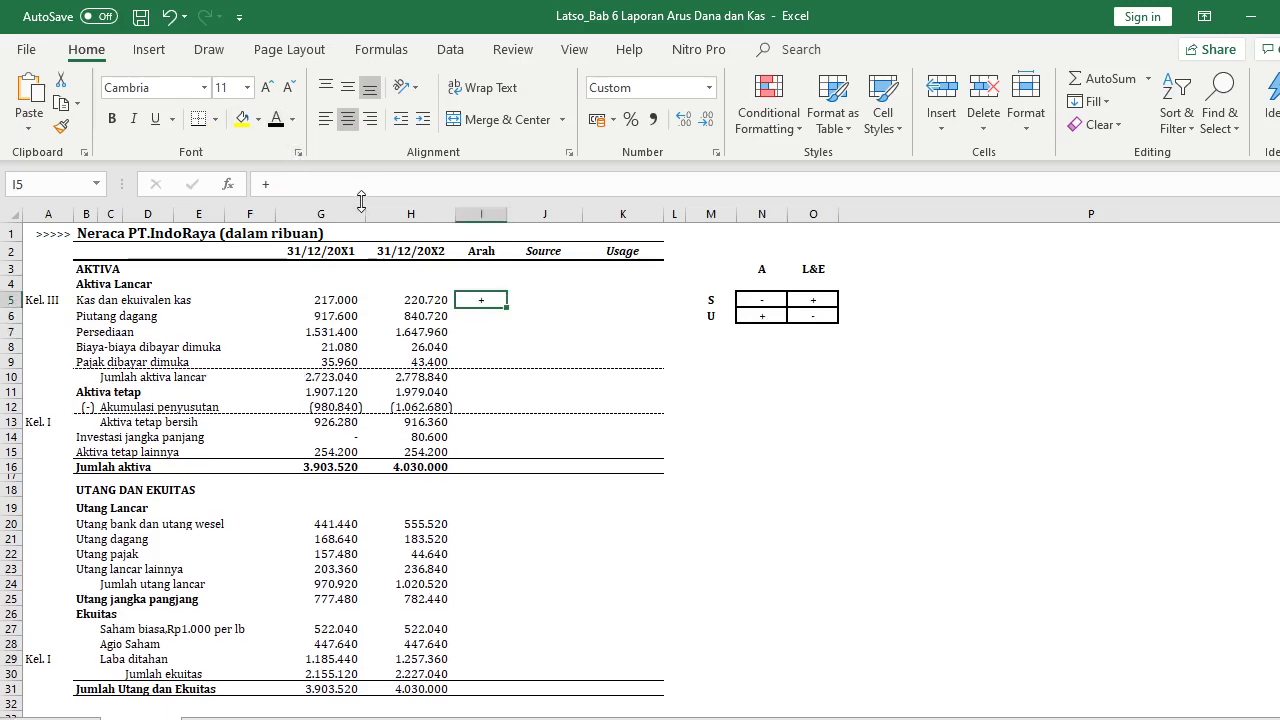
Compare the Piutang dagang balances and fill the date headers 31/12/20X1 and 31/12/20X2 with yellow
click(316, 316)
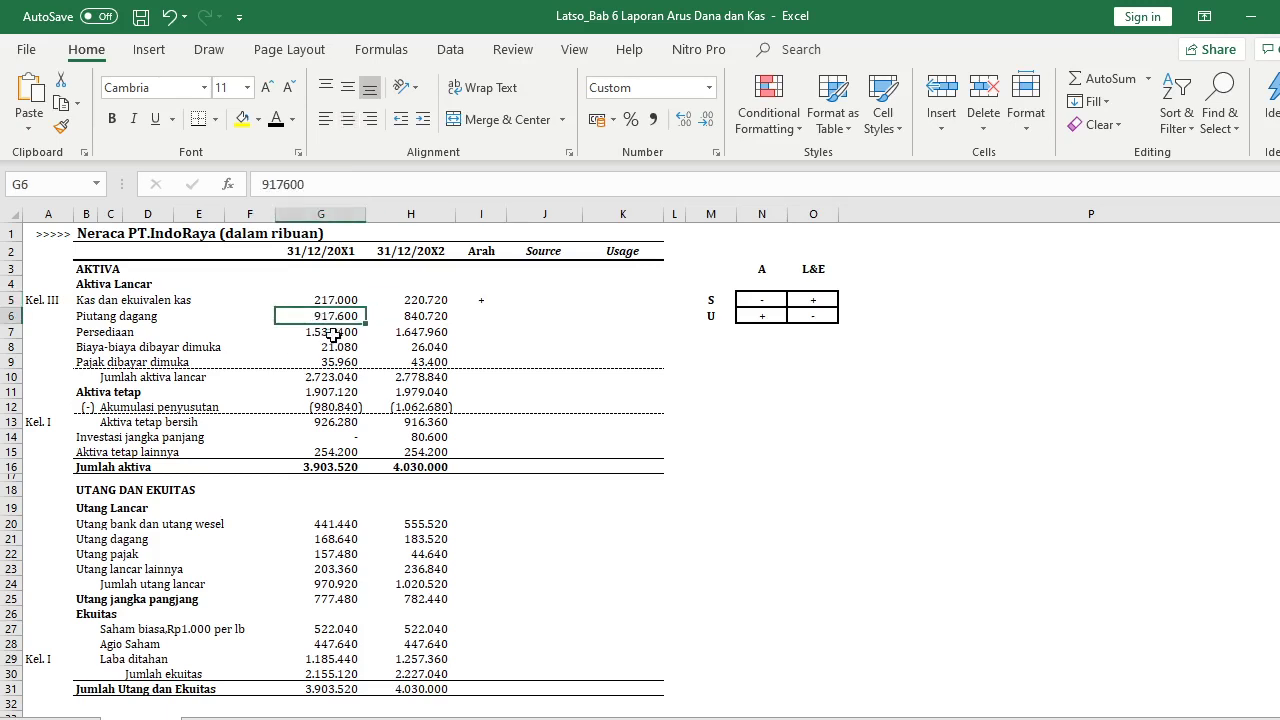
click(439, 316)
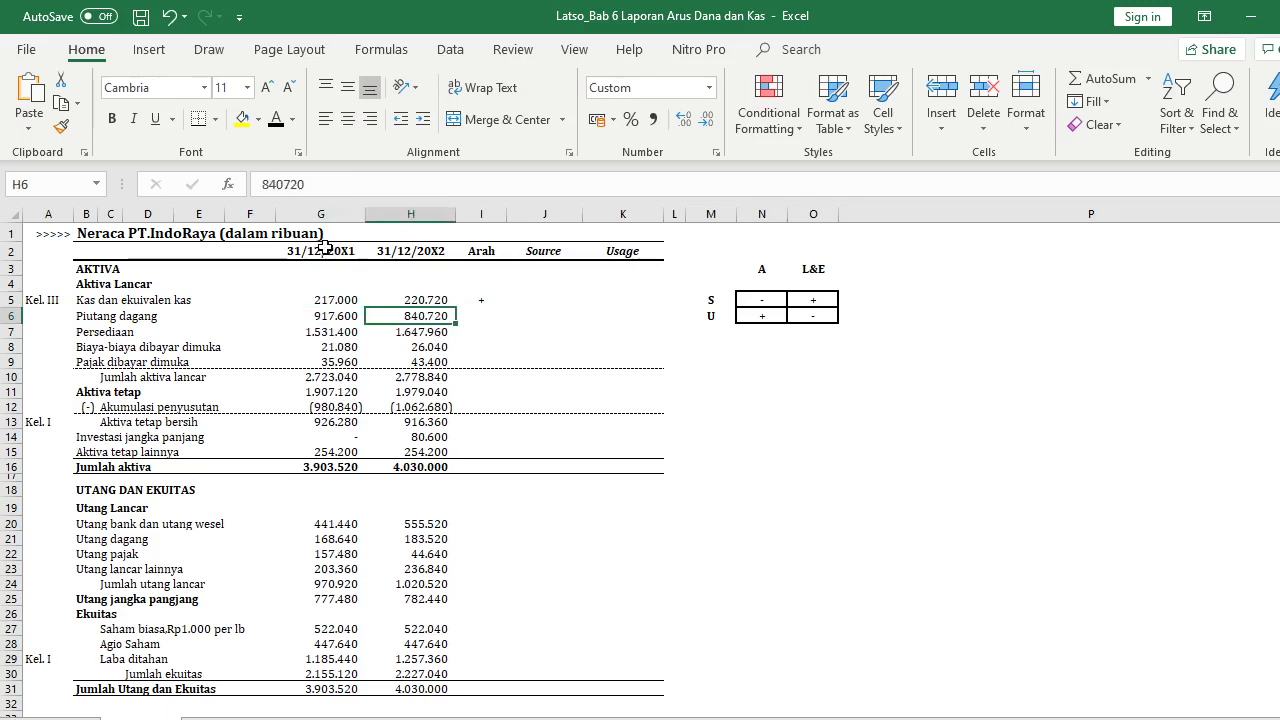
drag(322, 251, 410, 251)
click(245, 118)
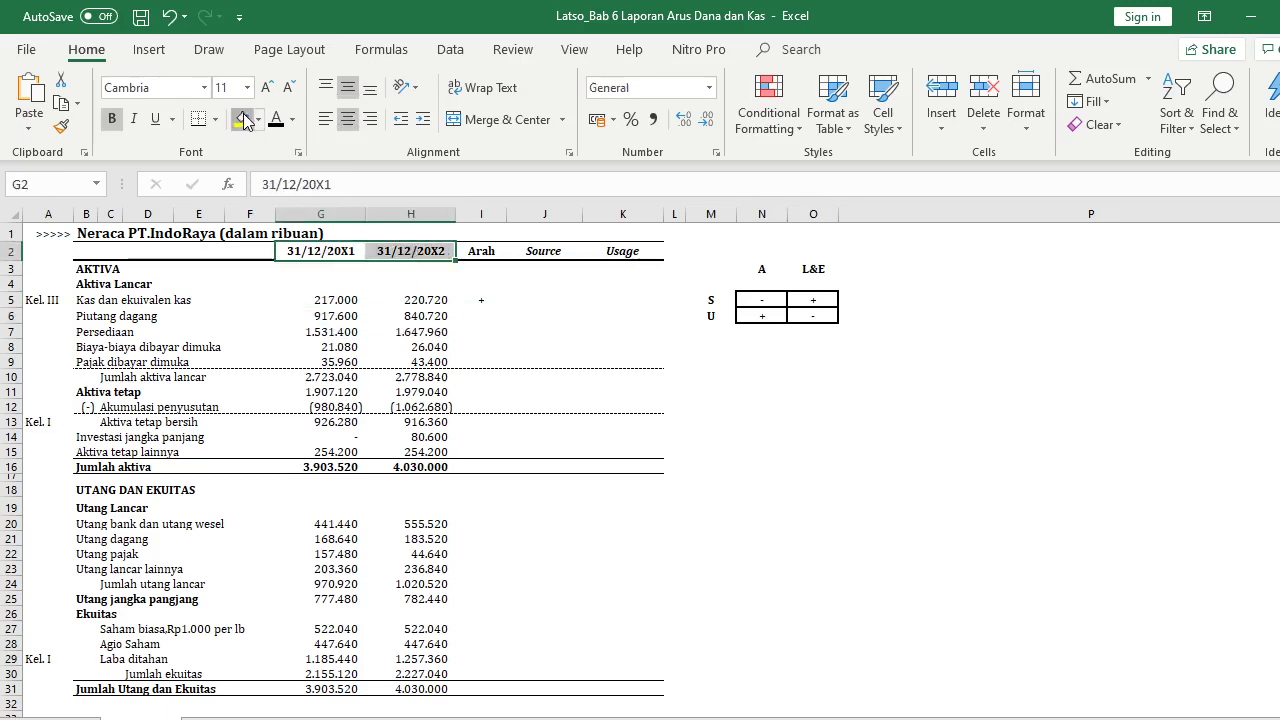
Check the Piutang dagang change and make its hidden Arah sign visible with black font
click(330, 332)
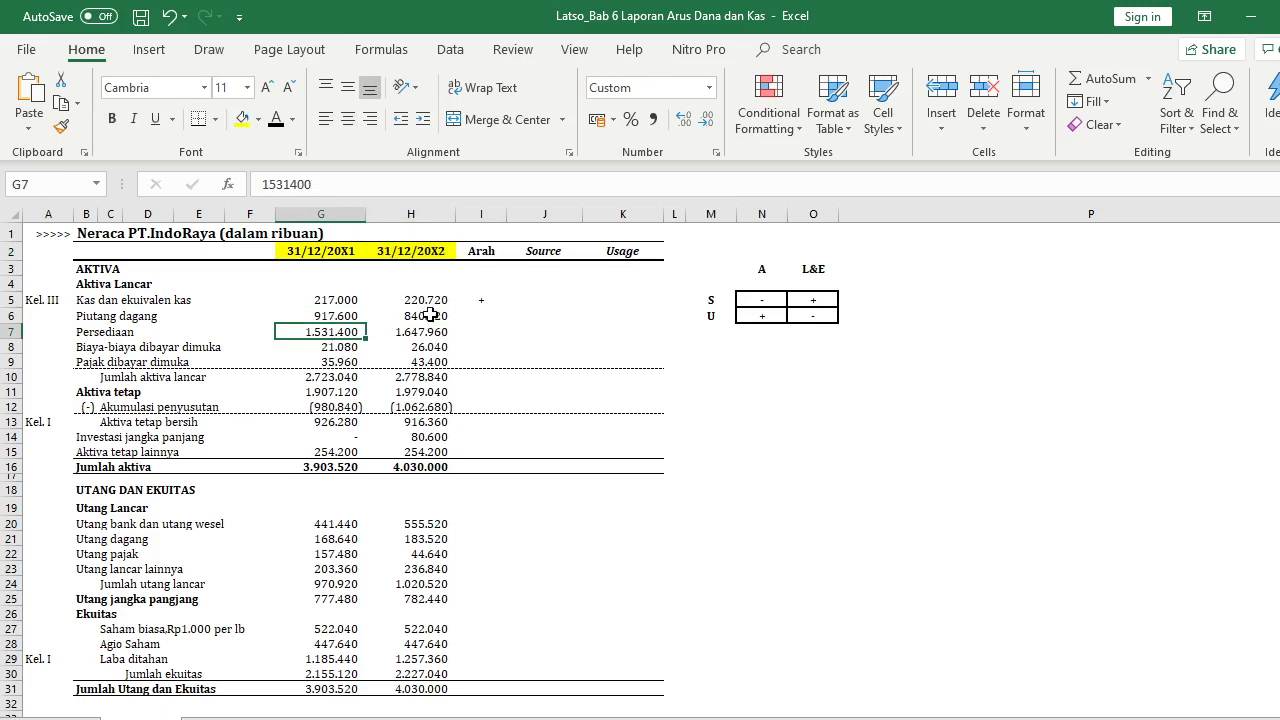
click(422, 315)
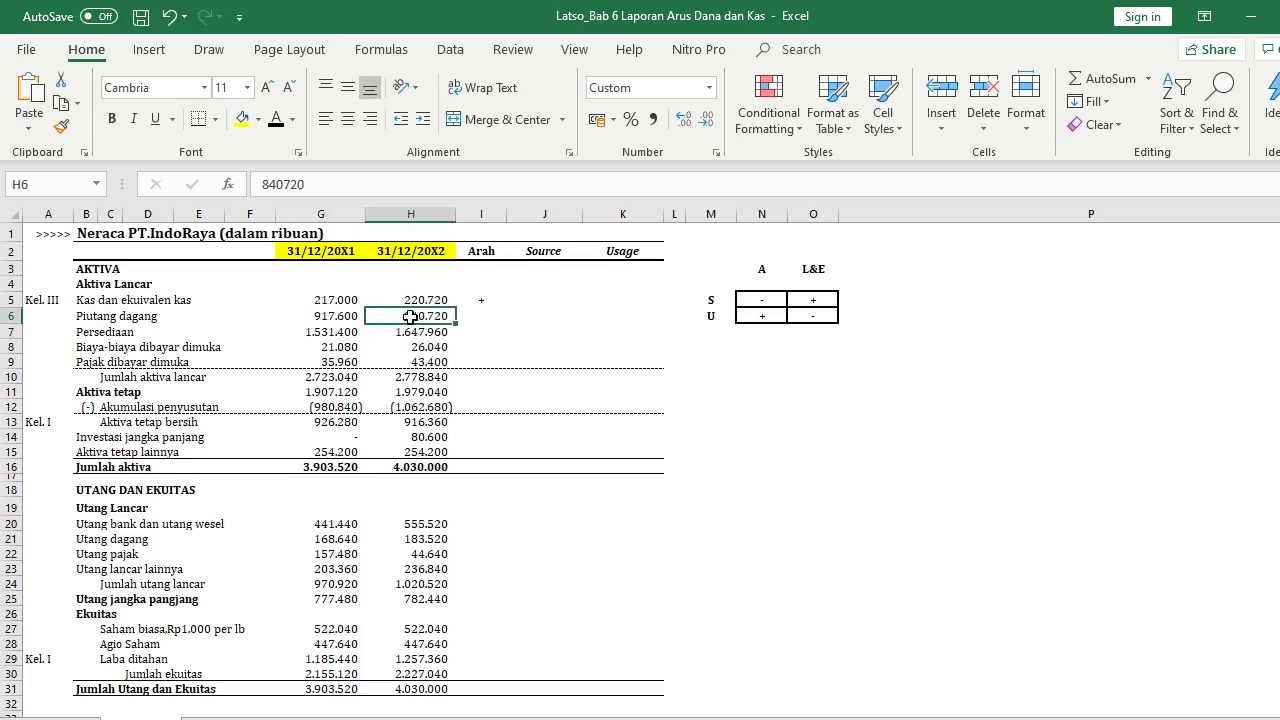
click(475, 318)
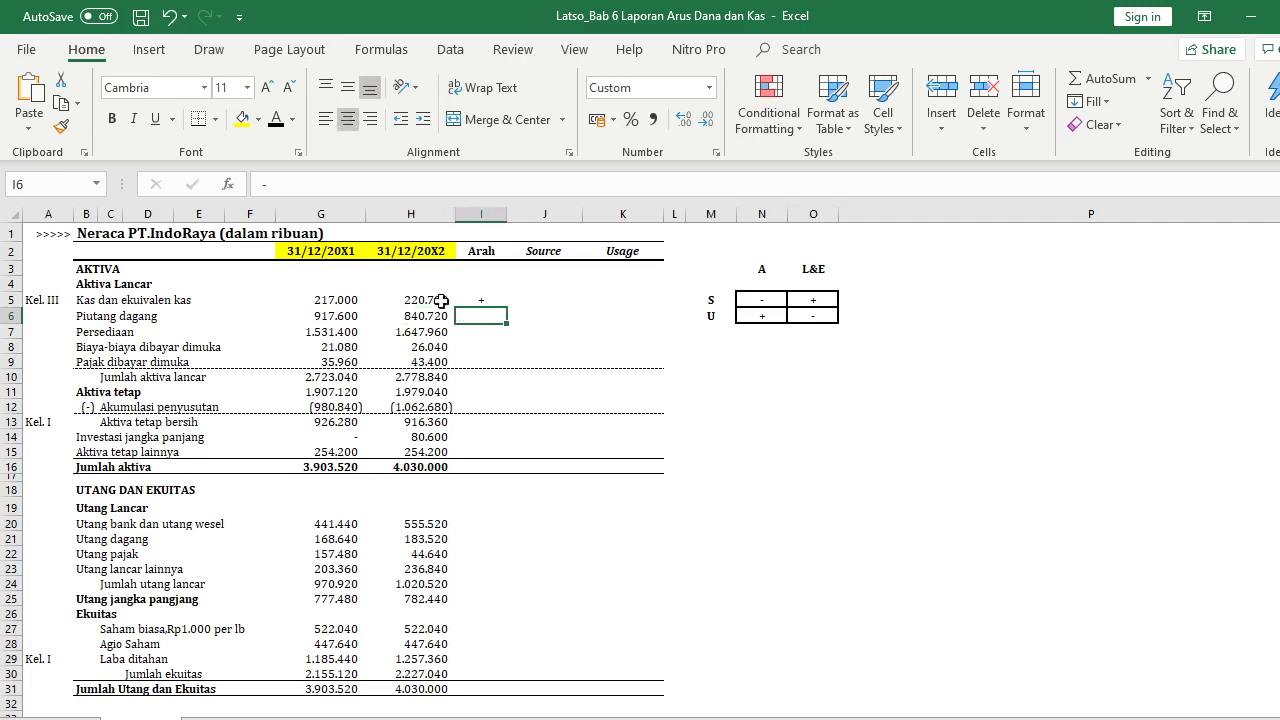
click(277, 119)
Compare the Utang bank dan utang wesel balances for both dates and make that row's hidden Arah sign visible with black font
click(478, 522)
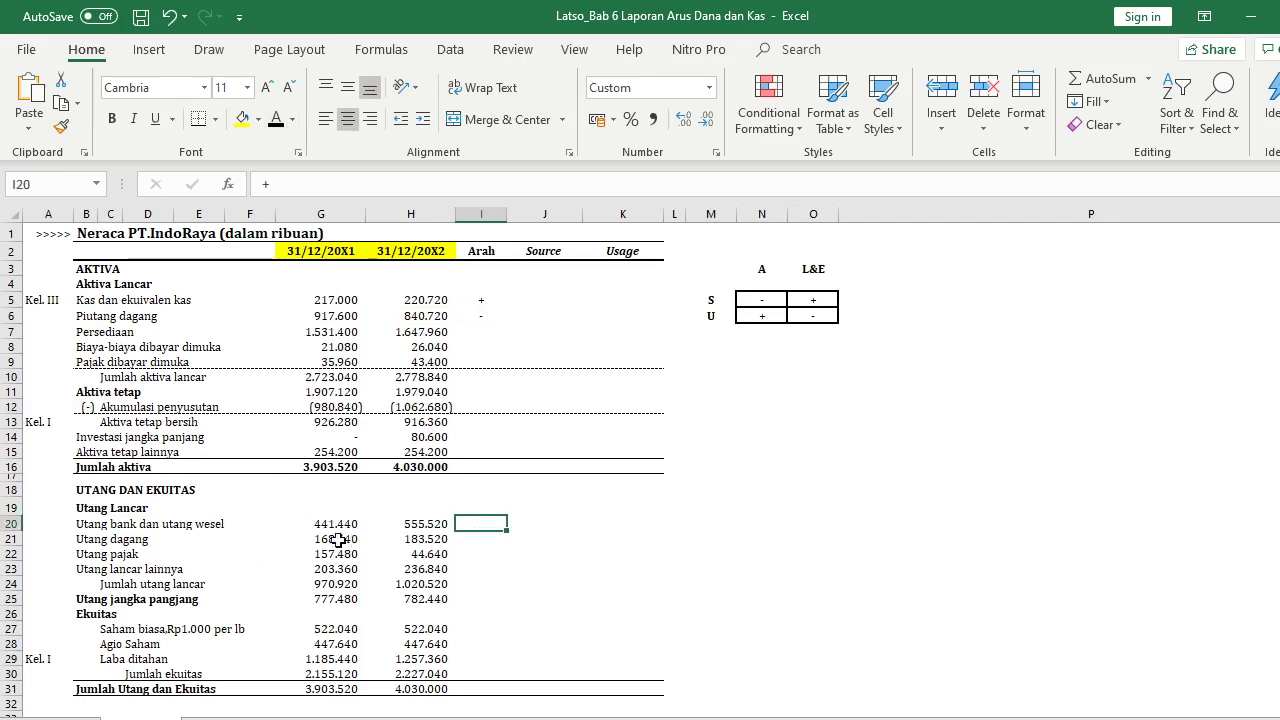
click(316, 530)
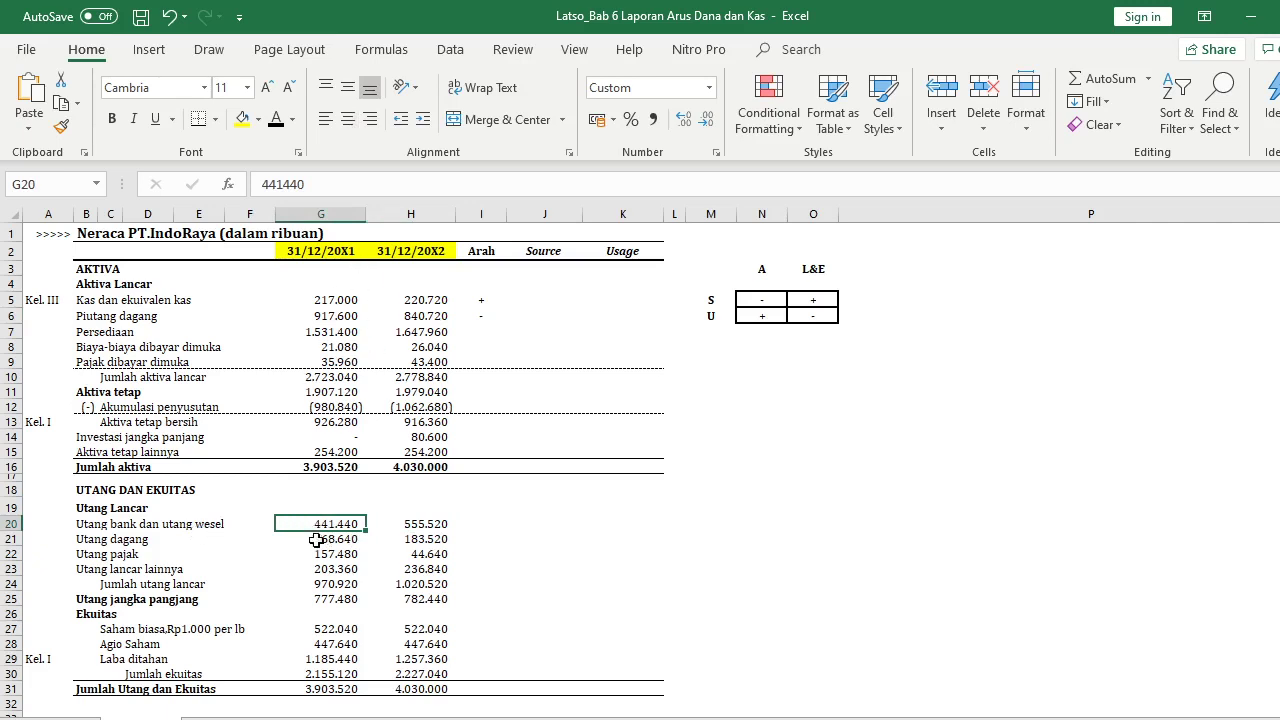
click(425, 523)
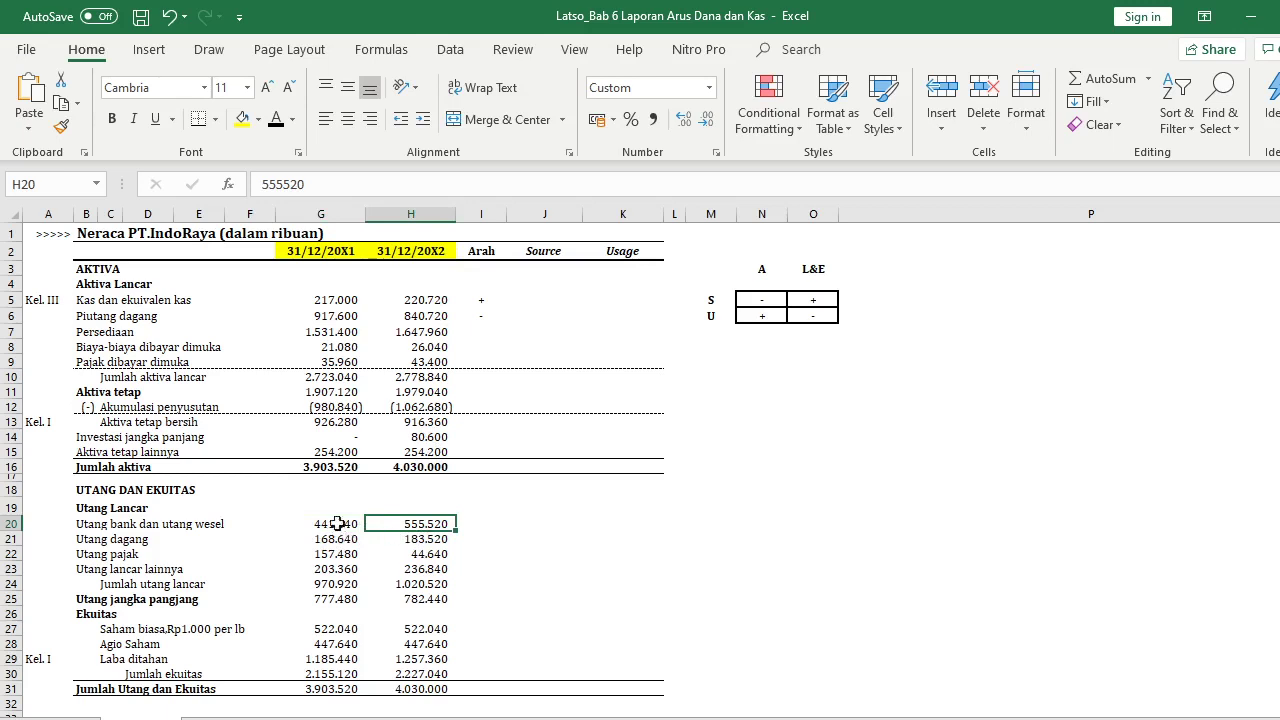
click(485, 525)
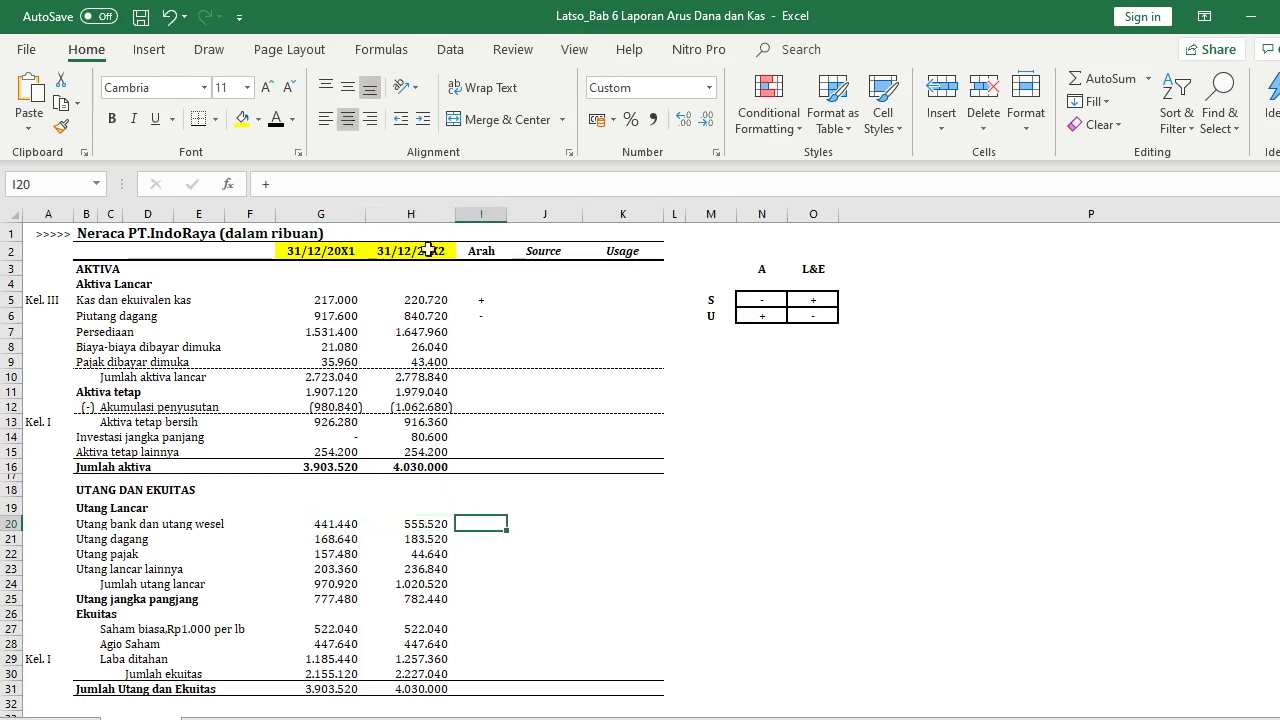
click(276, 122)
Apply black font to the Arah column cells I3:I31 to reveal all remaining direction entries
click(481, 270)
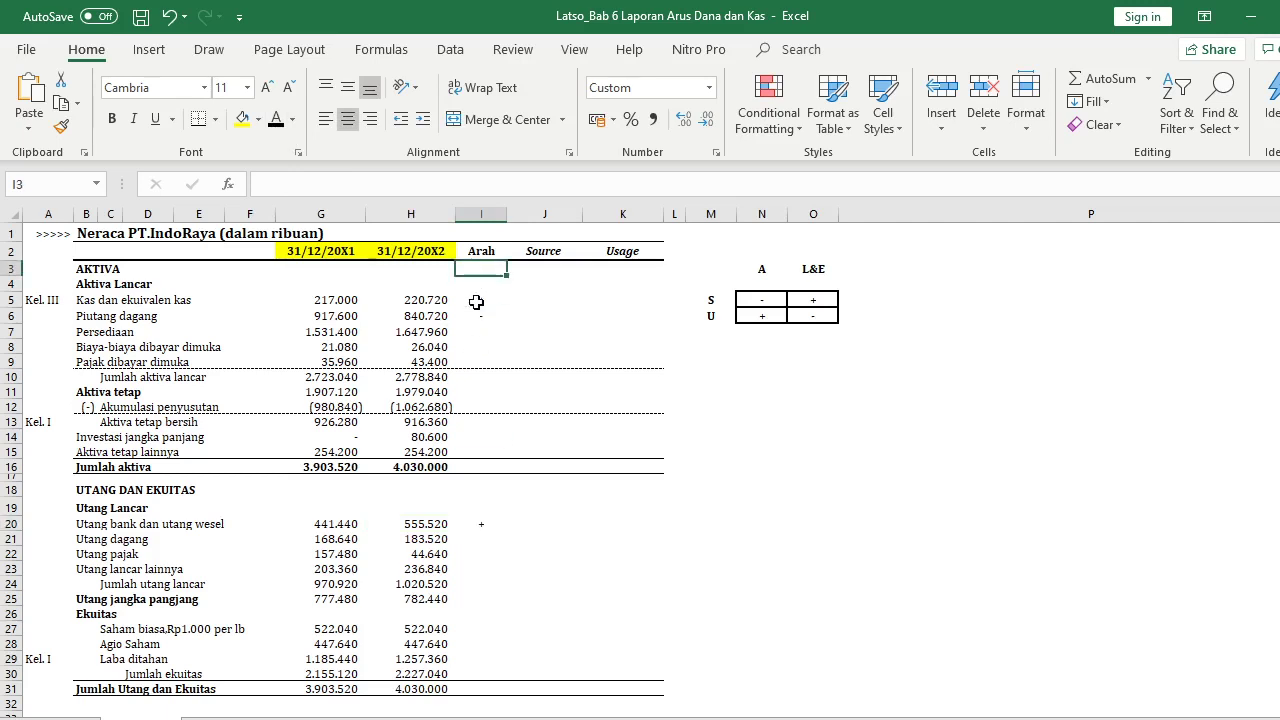
drag(478, 270, 484, 684)
key(ctrl+d)
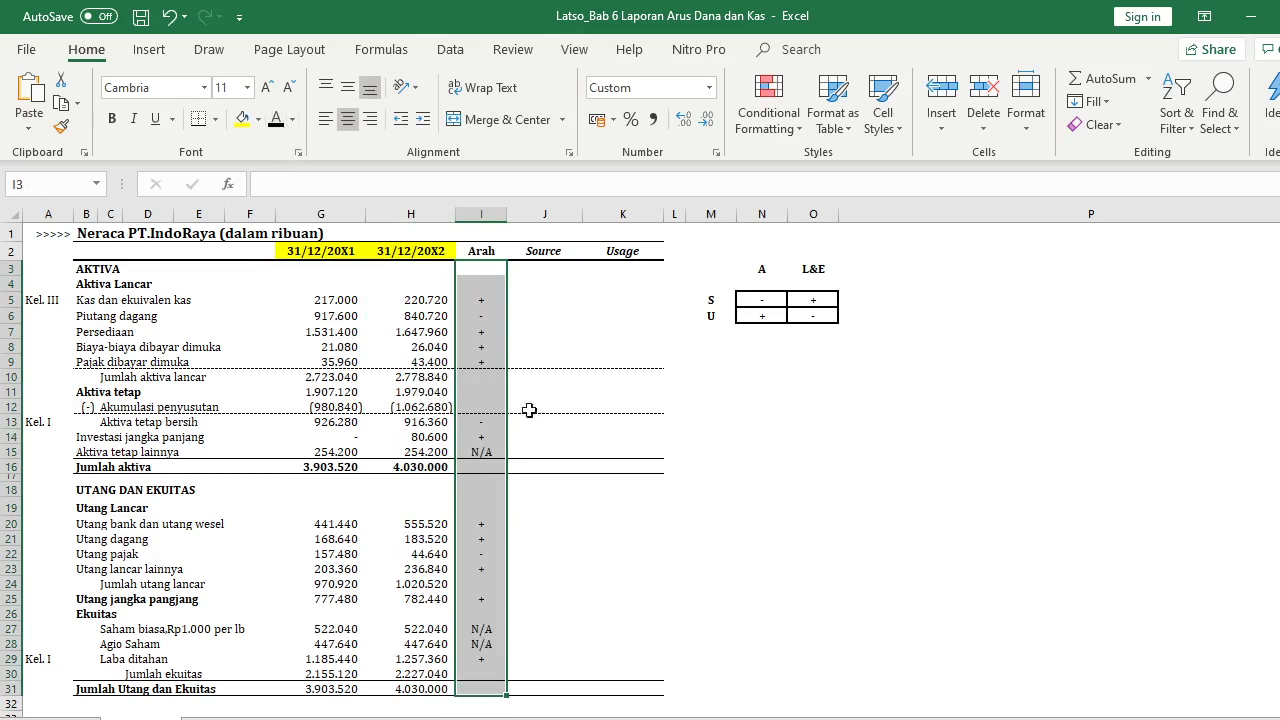
click(593, 440)
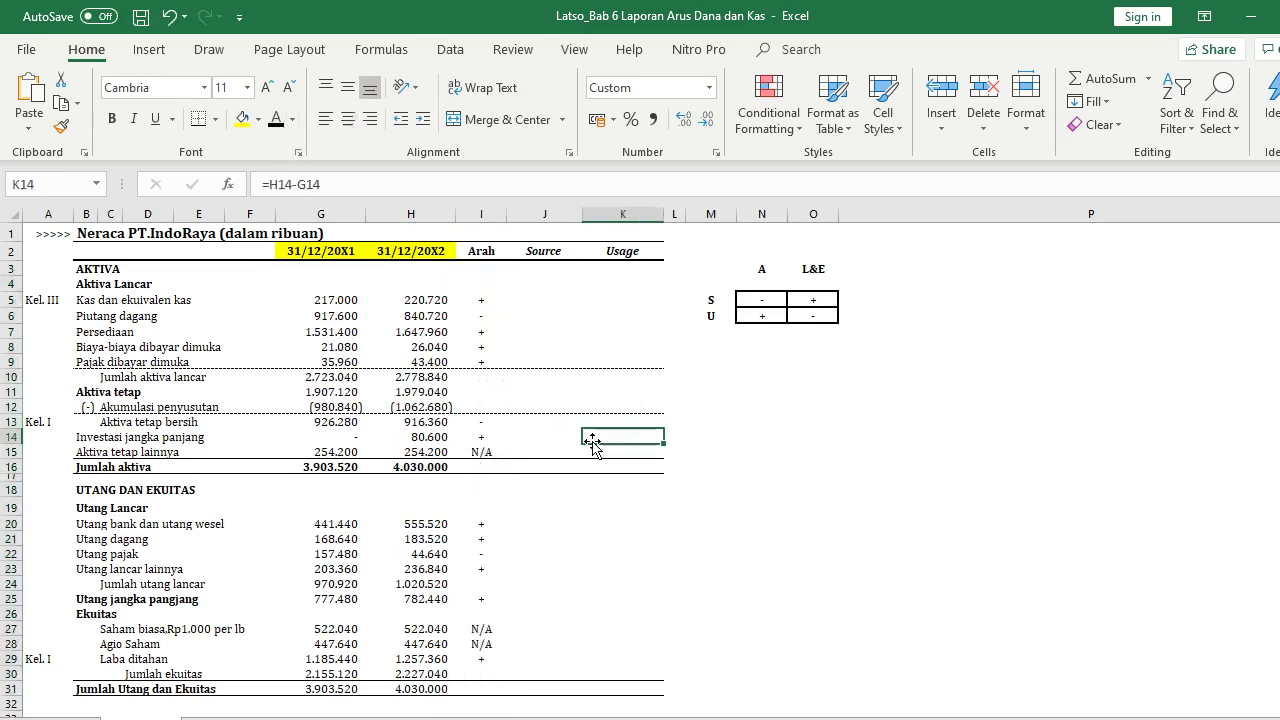
Compare the two Aktiva tetap lainnya balances and clear the N/A from that row's Arah cell
click(483, 452)
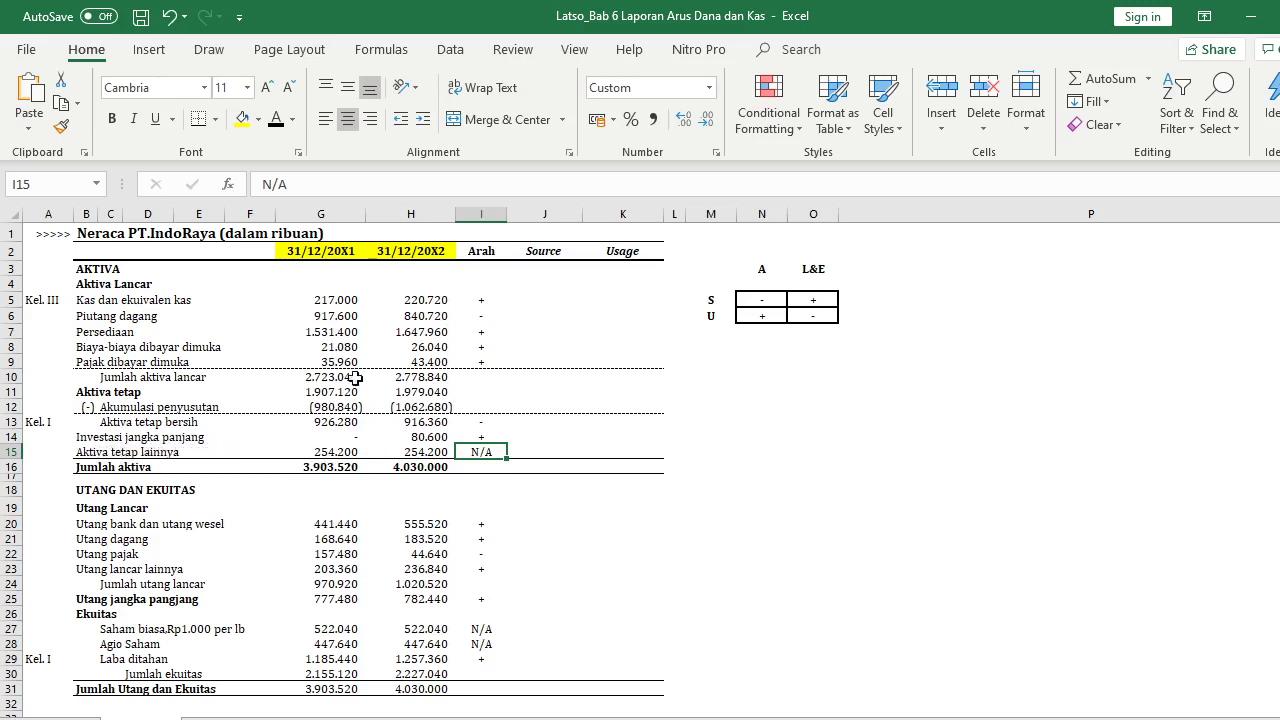
click(342, 452)
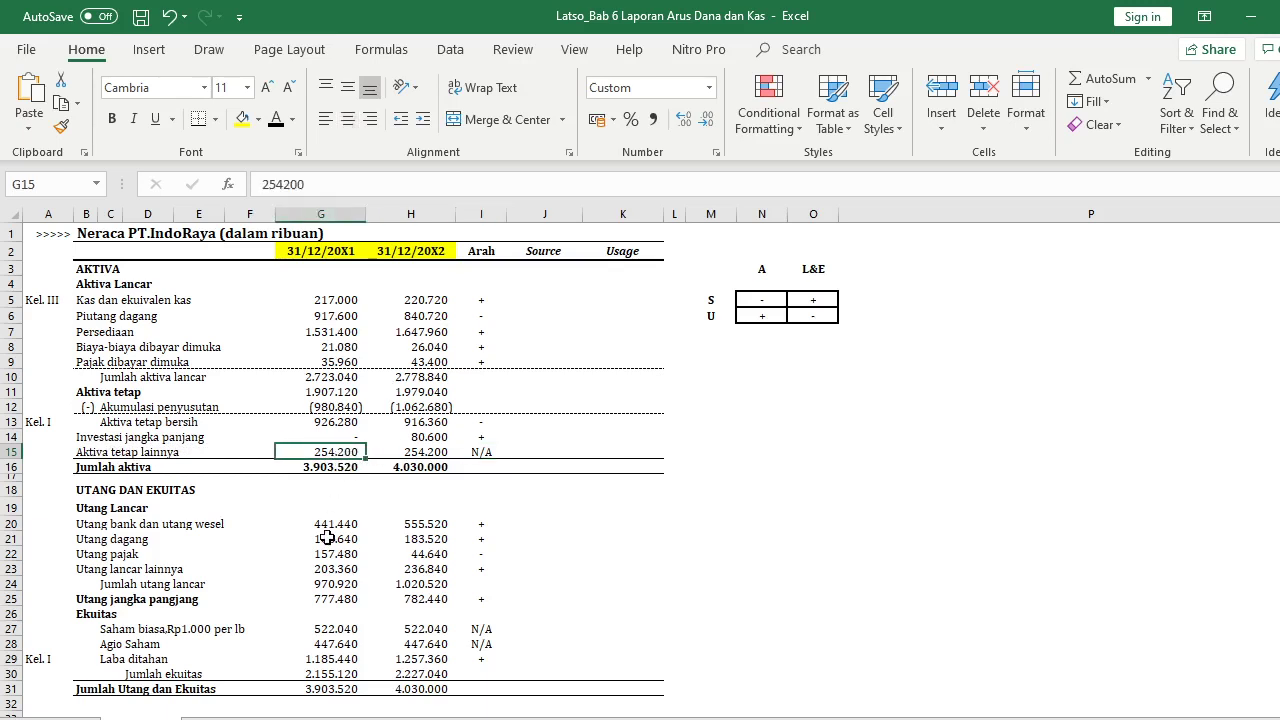
key(Right)
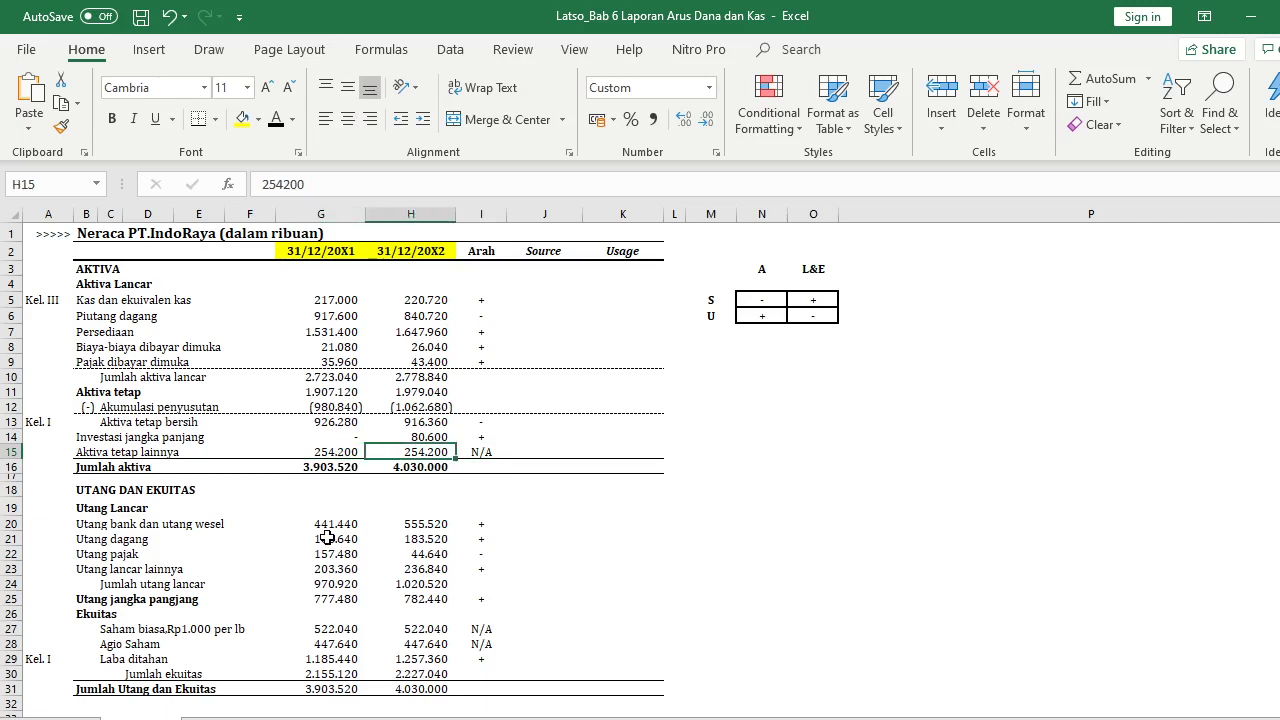
key(Right)
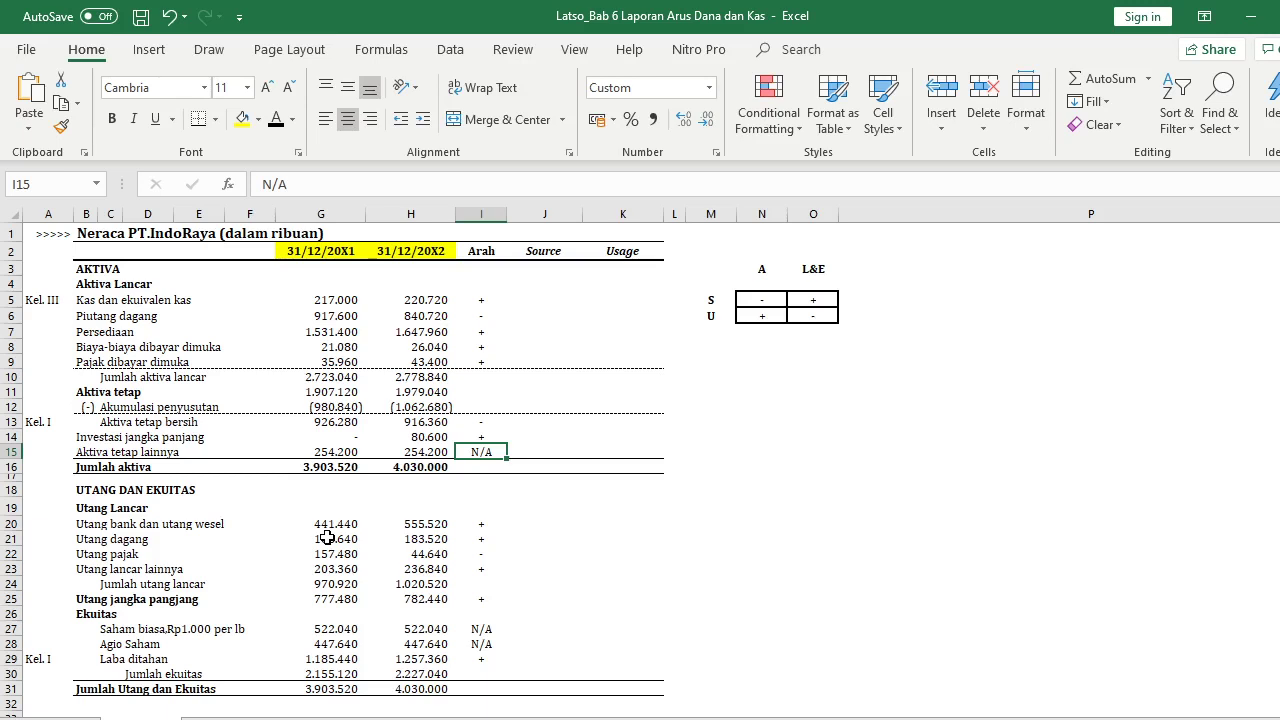
key(BackSpace)
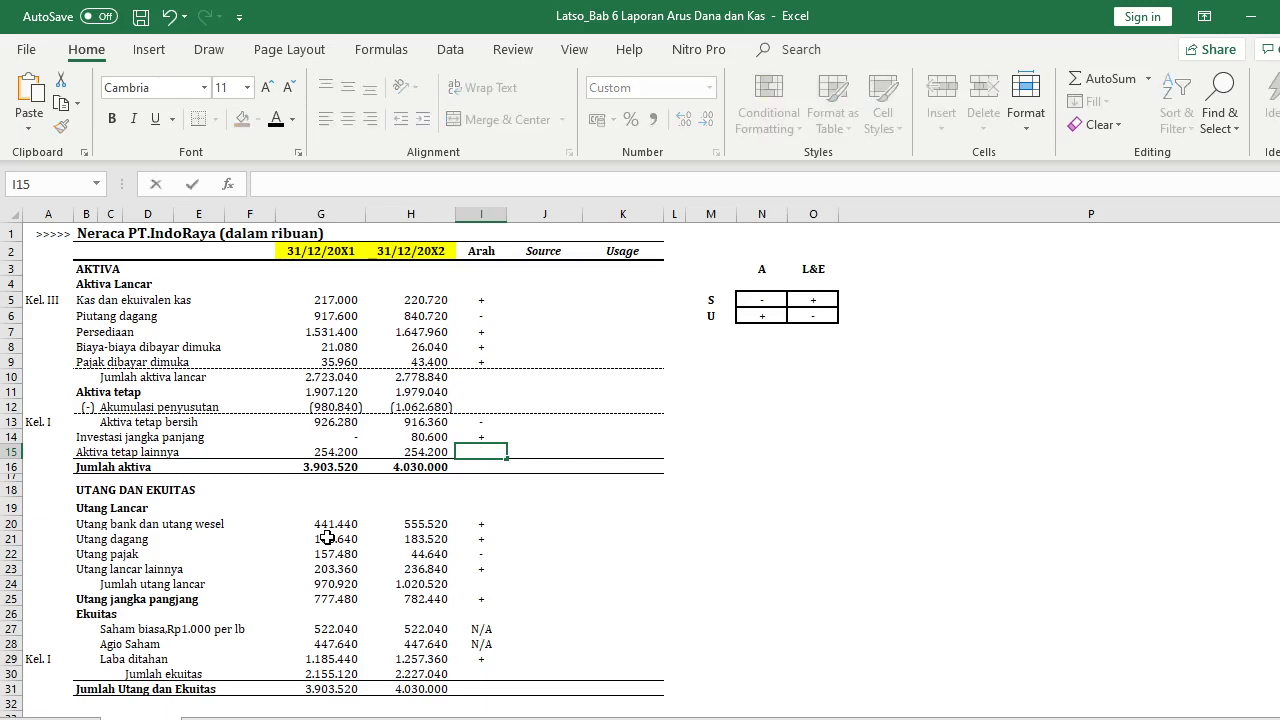
key(Return)
Compare the Saham biasa balances for 31/12/20X1 and 31/12/20X2 in the Ekuitas section
key(Down)
key(Down)
key(Down)
key(Down)
key(Down)
key(Down)
key(Down)
key(Down)
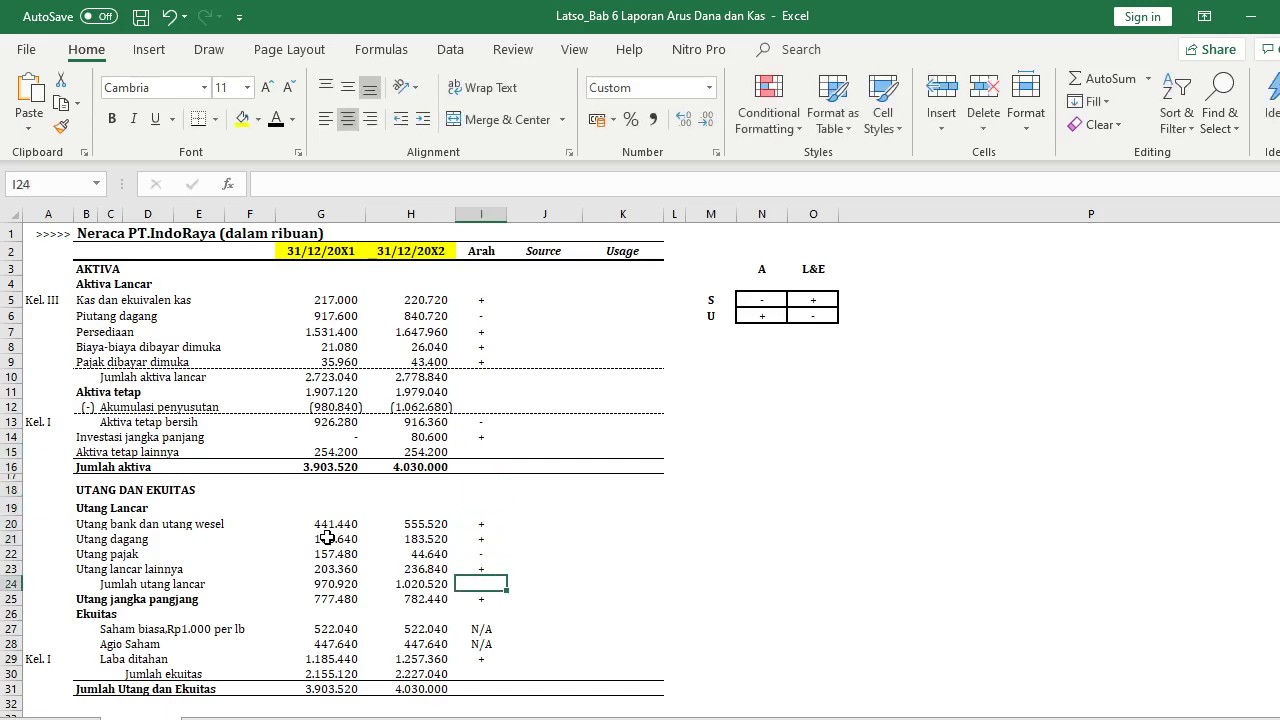
key(Down)
key(Down)
key(Down)
key(Down)
key(Up)
key(Left)
key(Left)
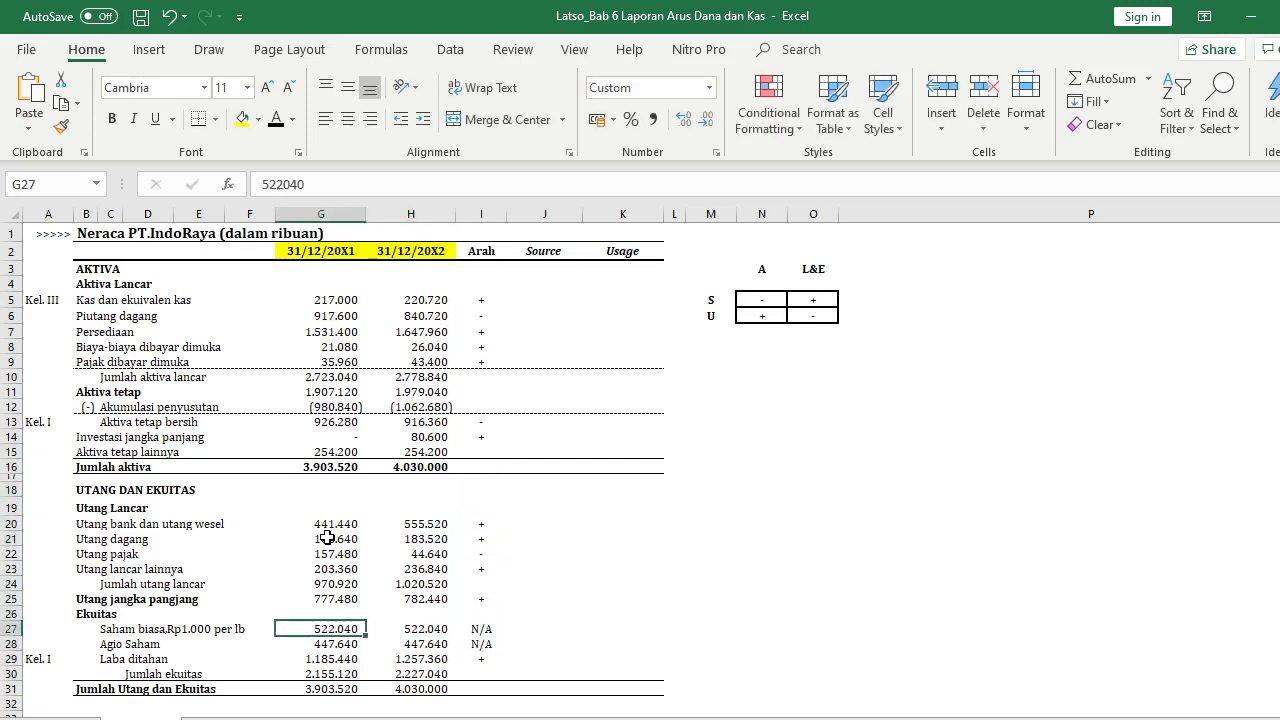
key(Right)
key(Left)
key(Right)
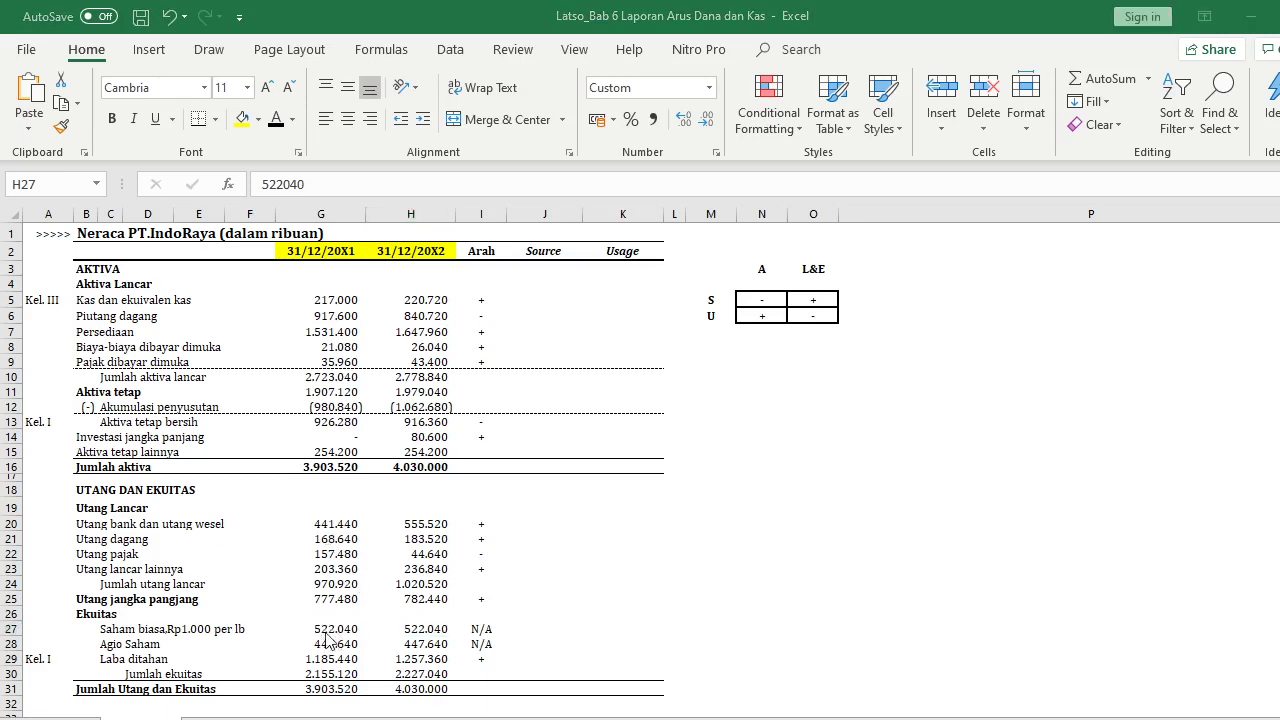
Shade both years' balances of Saham biasa, Aktiva tetap lainnya and Agio Saham light blue
drag(337, 629, 420, 630)
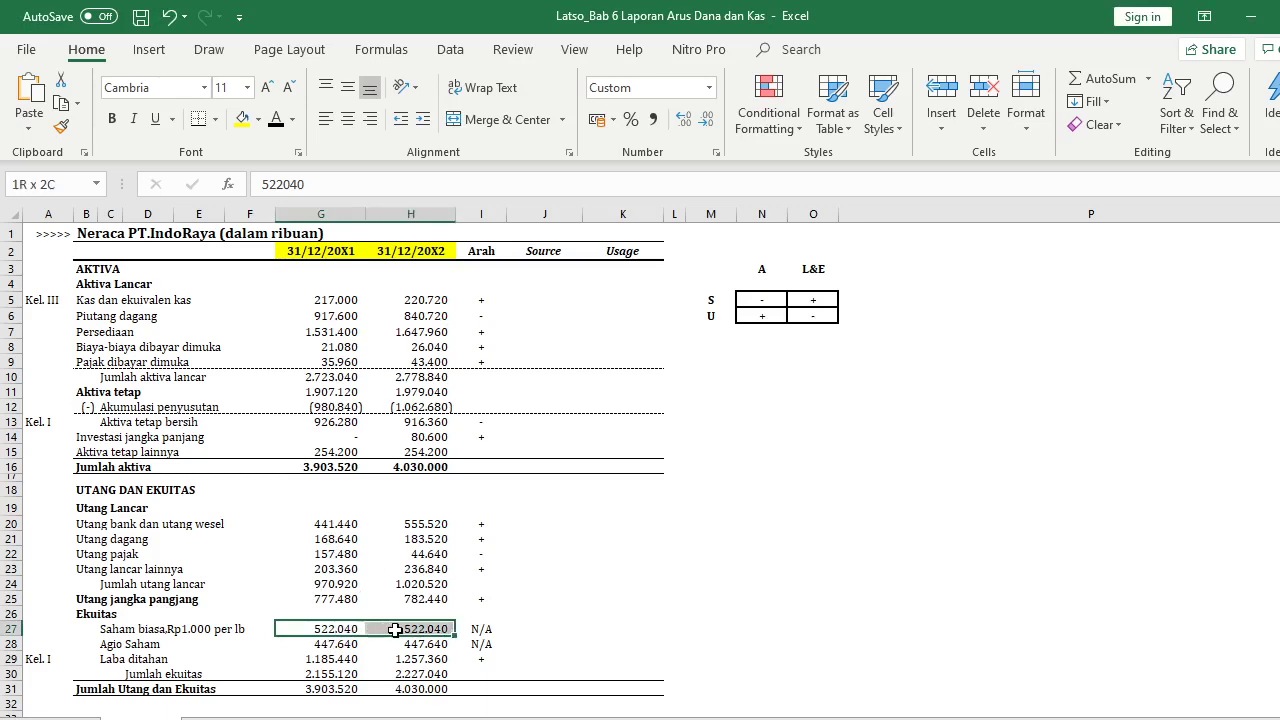
click(242, 119)
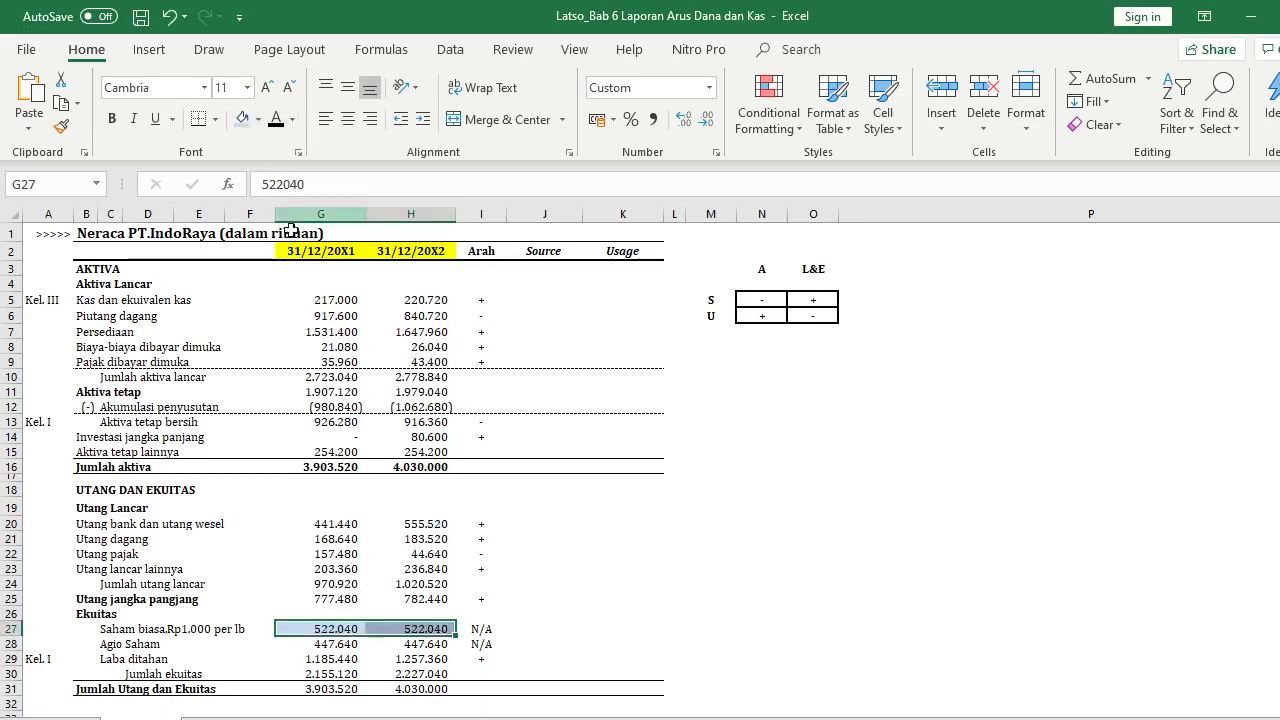
drag(335, 452, 412, 452)
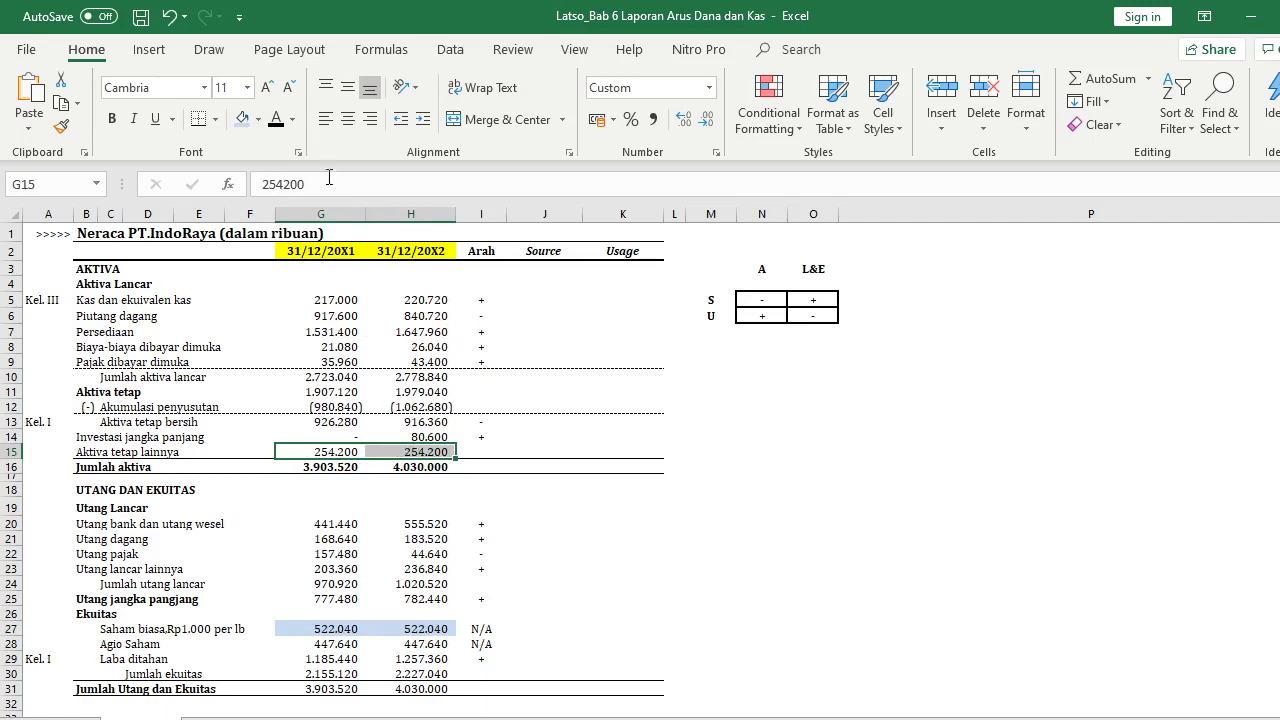
click(240, 119)
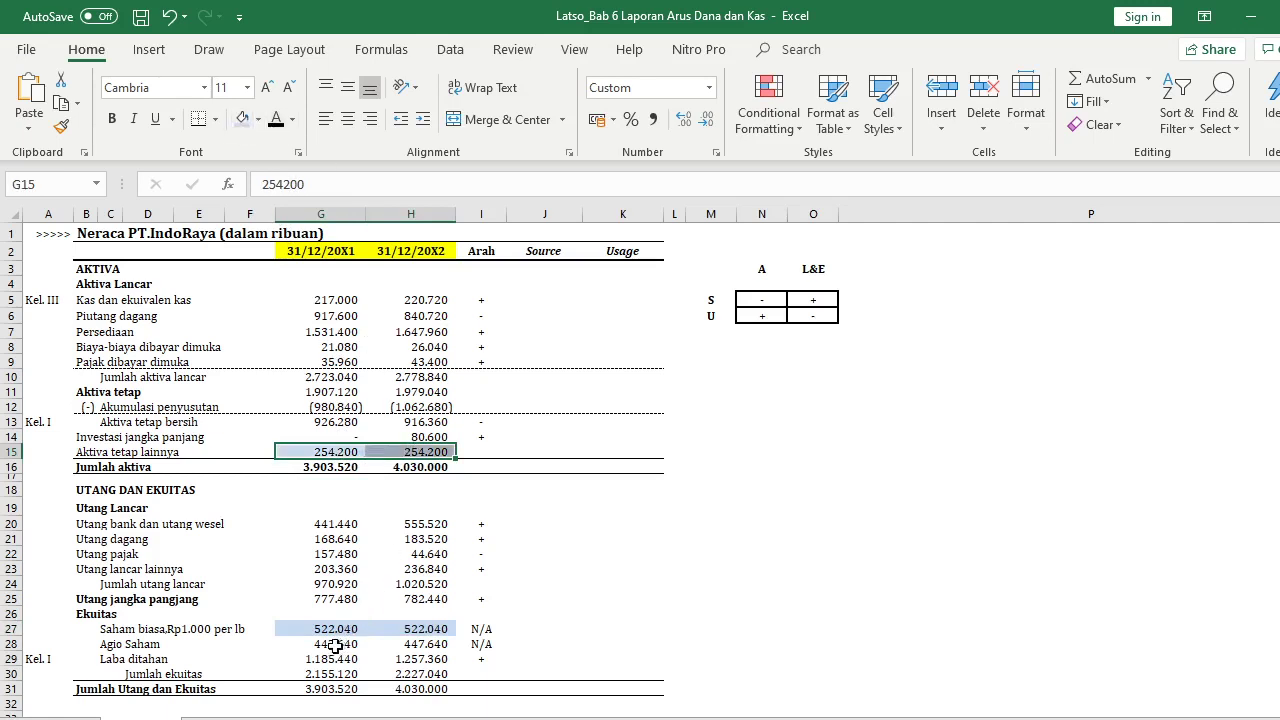
drag(340, 643, 395, 644)
click(240, 119)
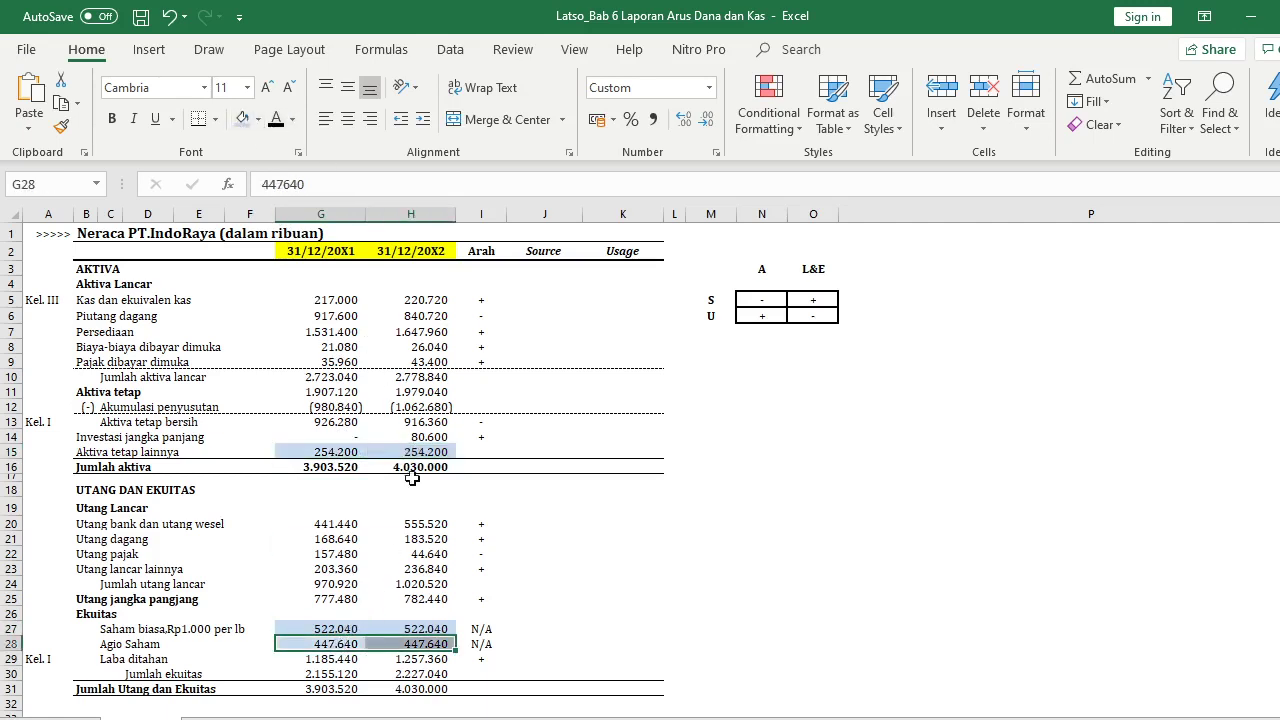
Clear the N/A entries from the Arah cells of Saham biasa and Agio Saham, keeping the Laba ditahan sign
click(483, 627)
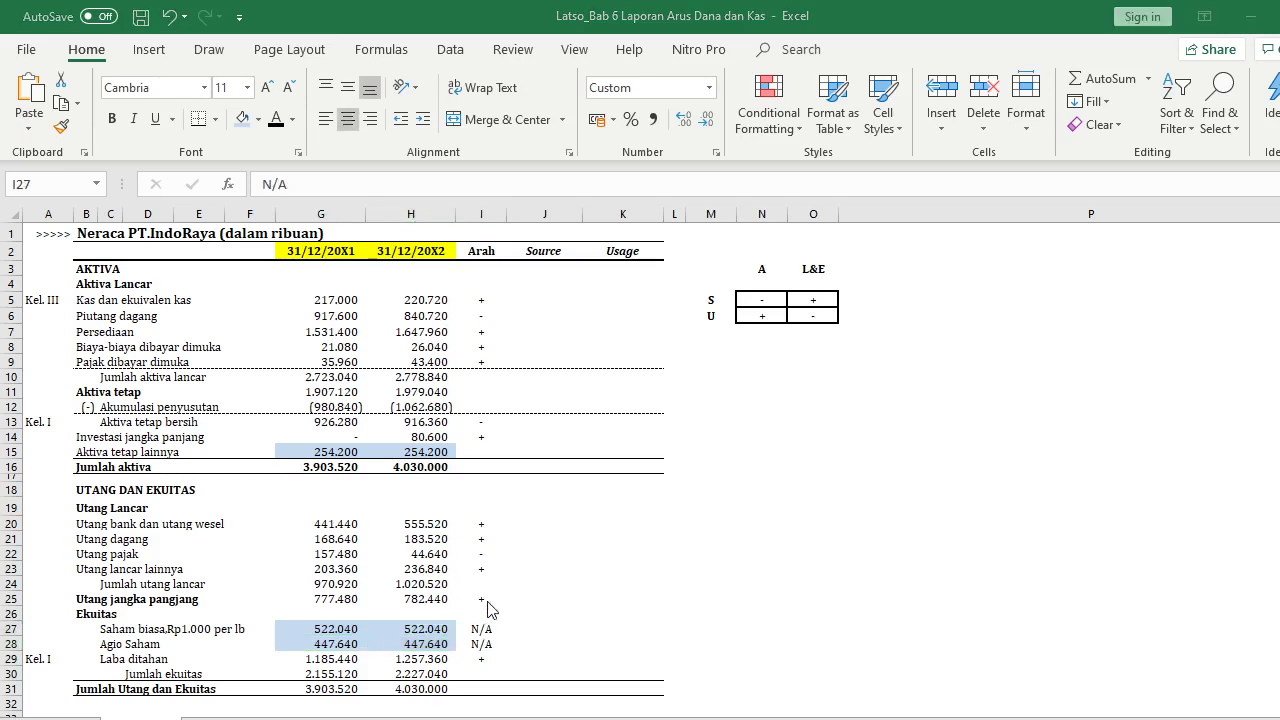
click(482, 627)
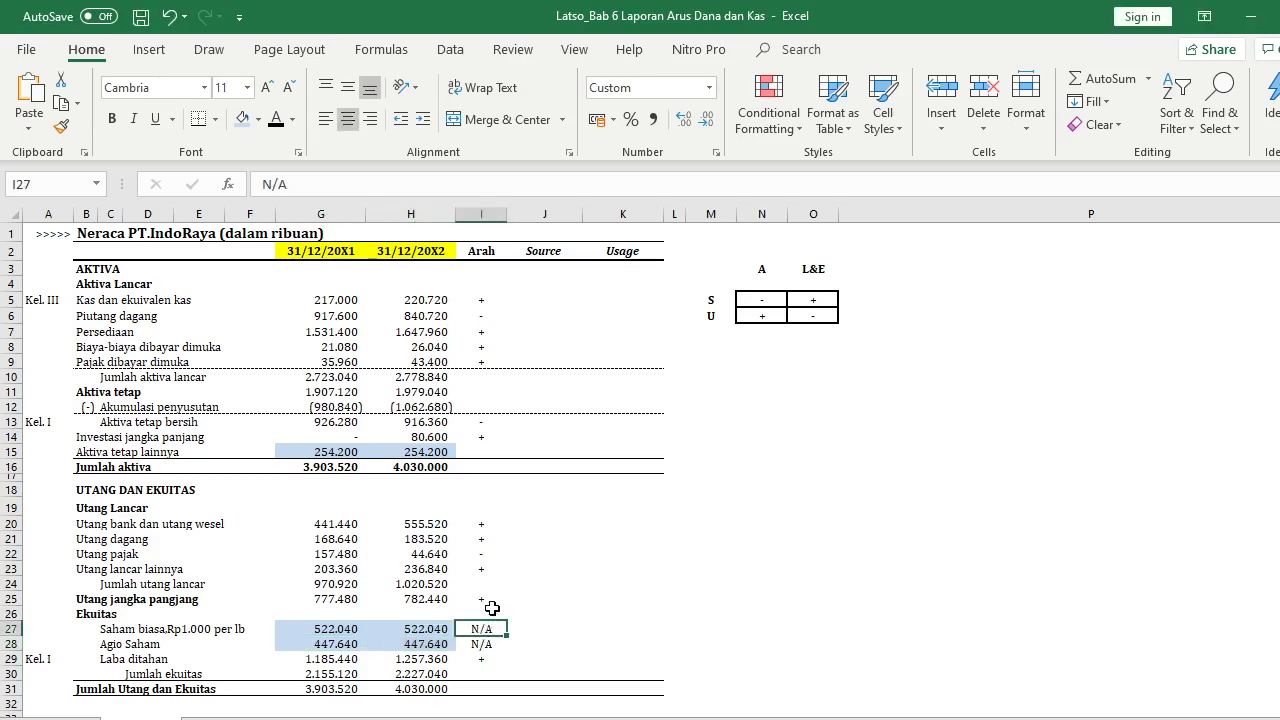
key(Delete)
click(488, 656)
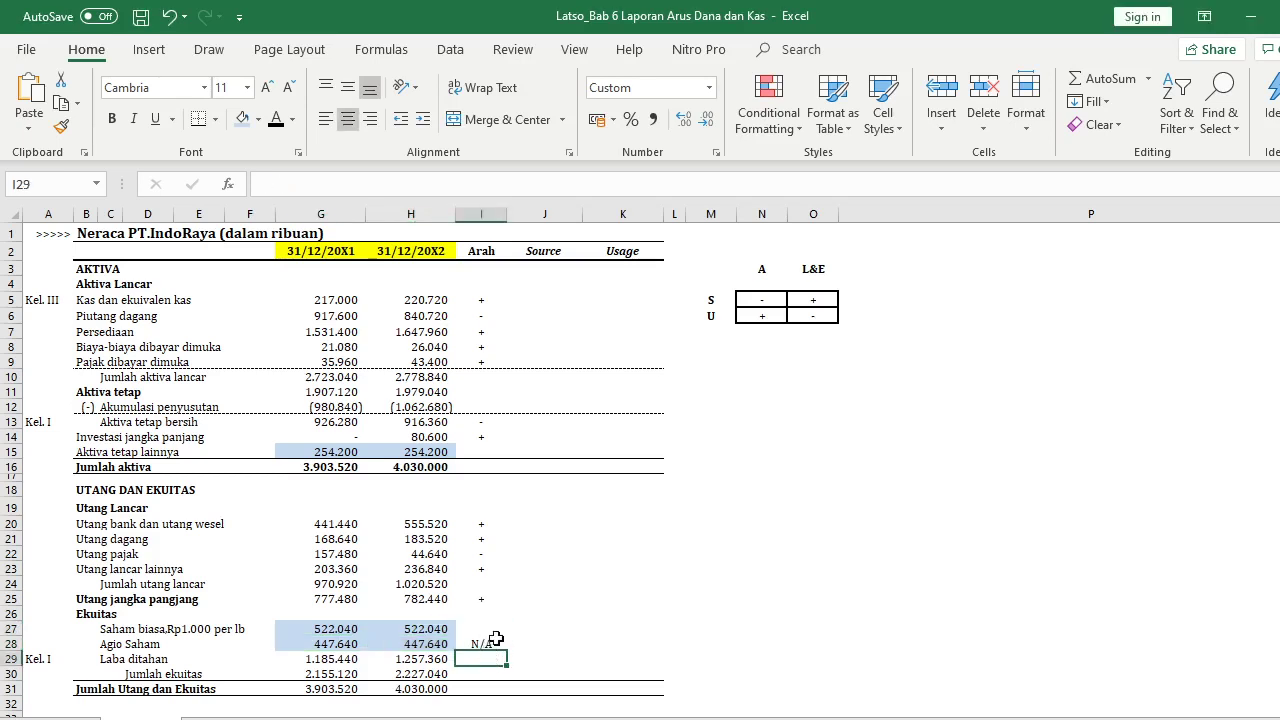
key(ctrl+z)
click(489, 644)
key(Delete)
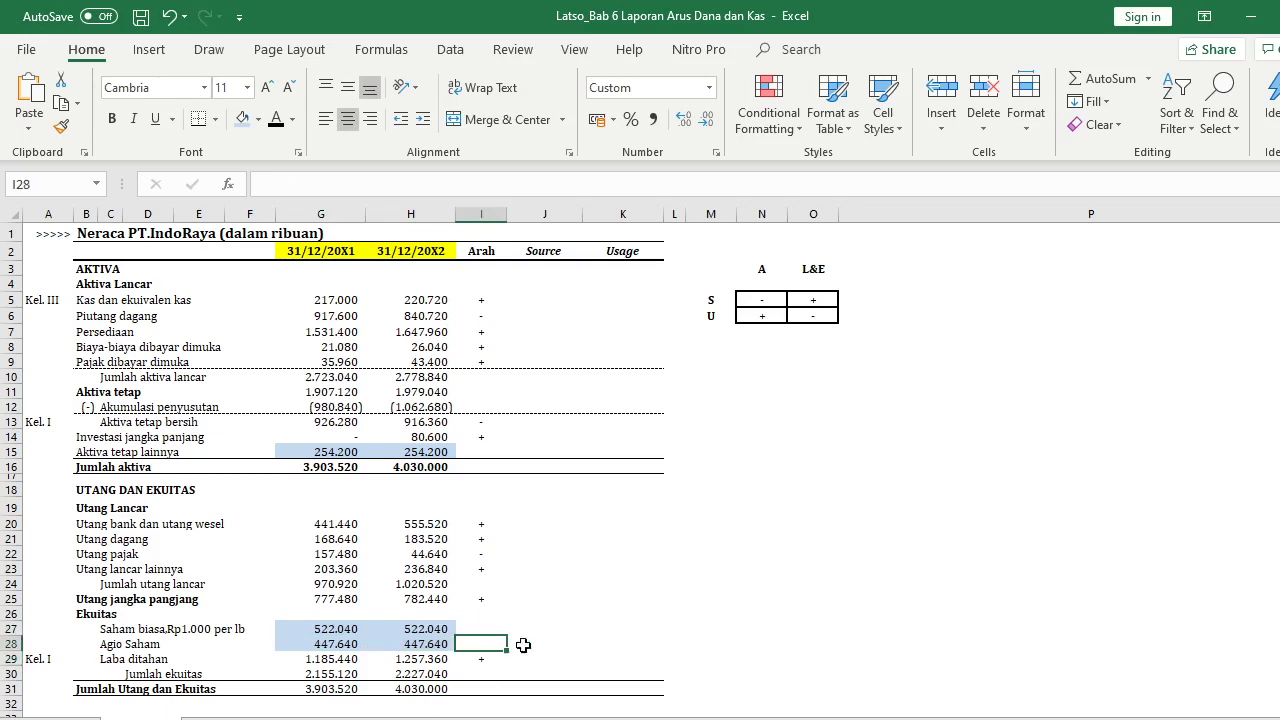
click(696, 626)
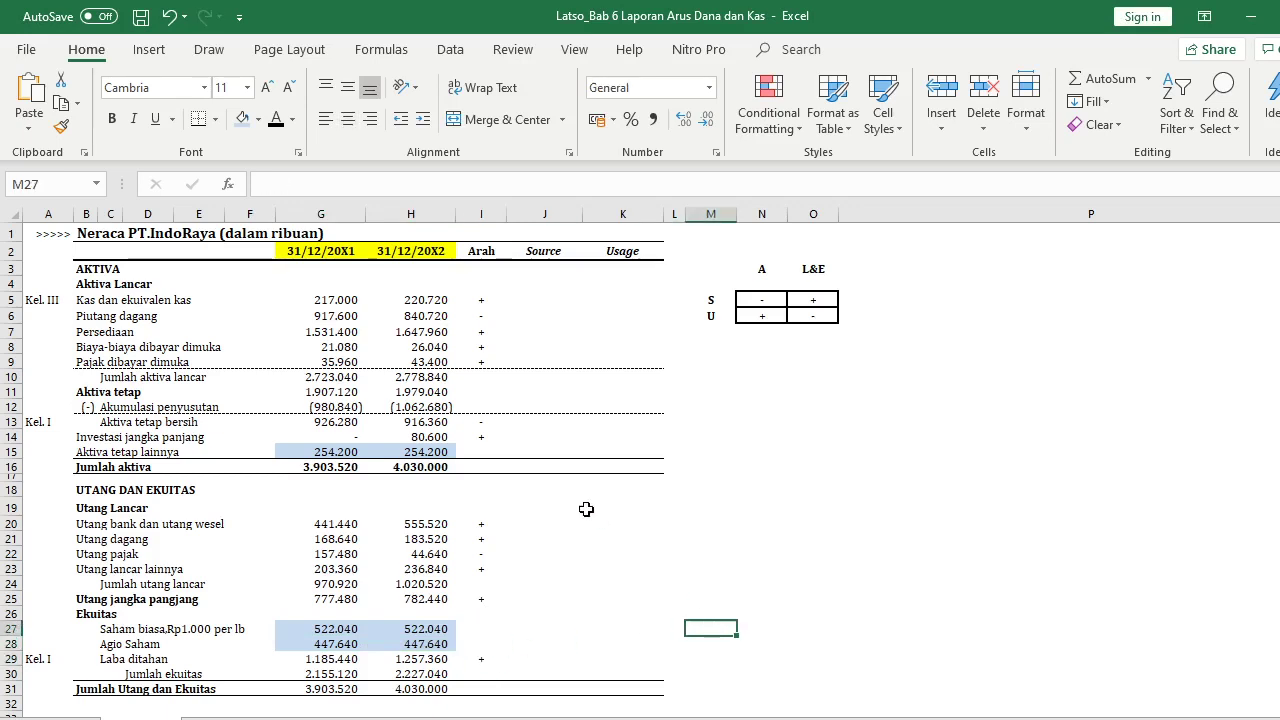
drag(425, 378, 88, 414)
click(812, 568)
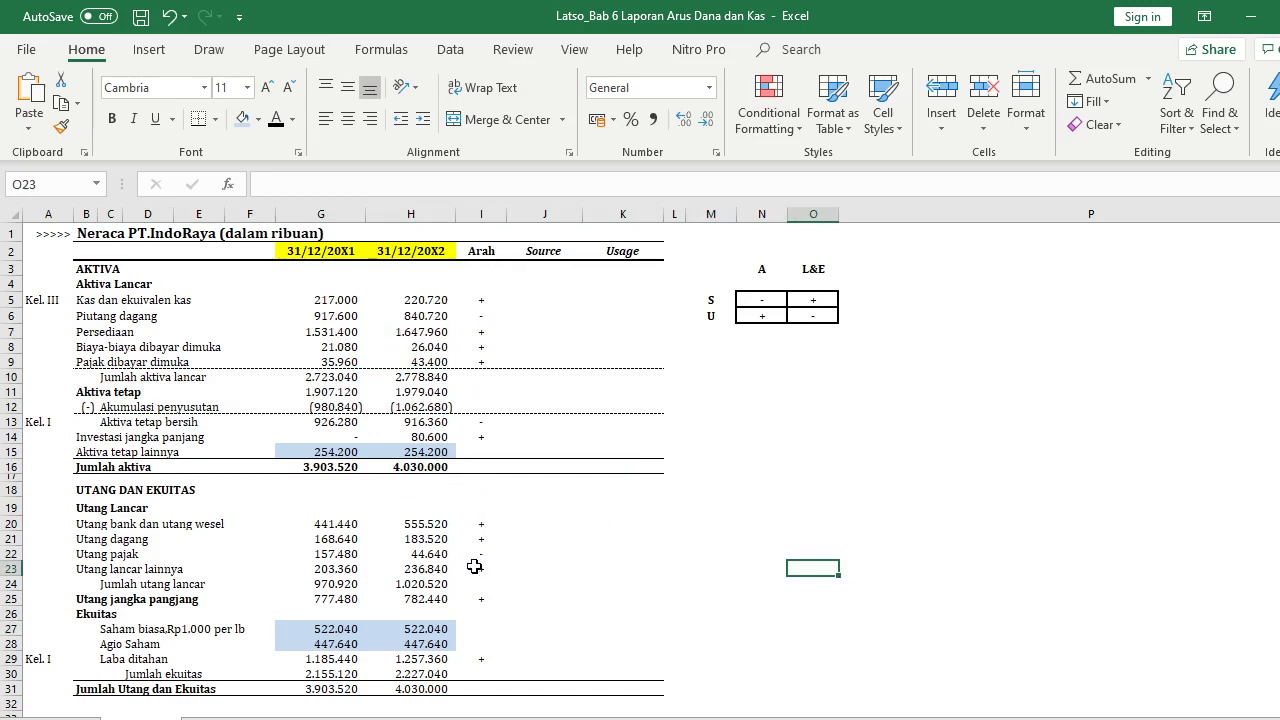
Add the note "1. Yang merupakan akumulasi atau penjumlahan, tidak kita cari arahnya" in M10, below the S/U sign table
click(731, 377)
text(1.)
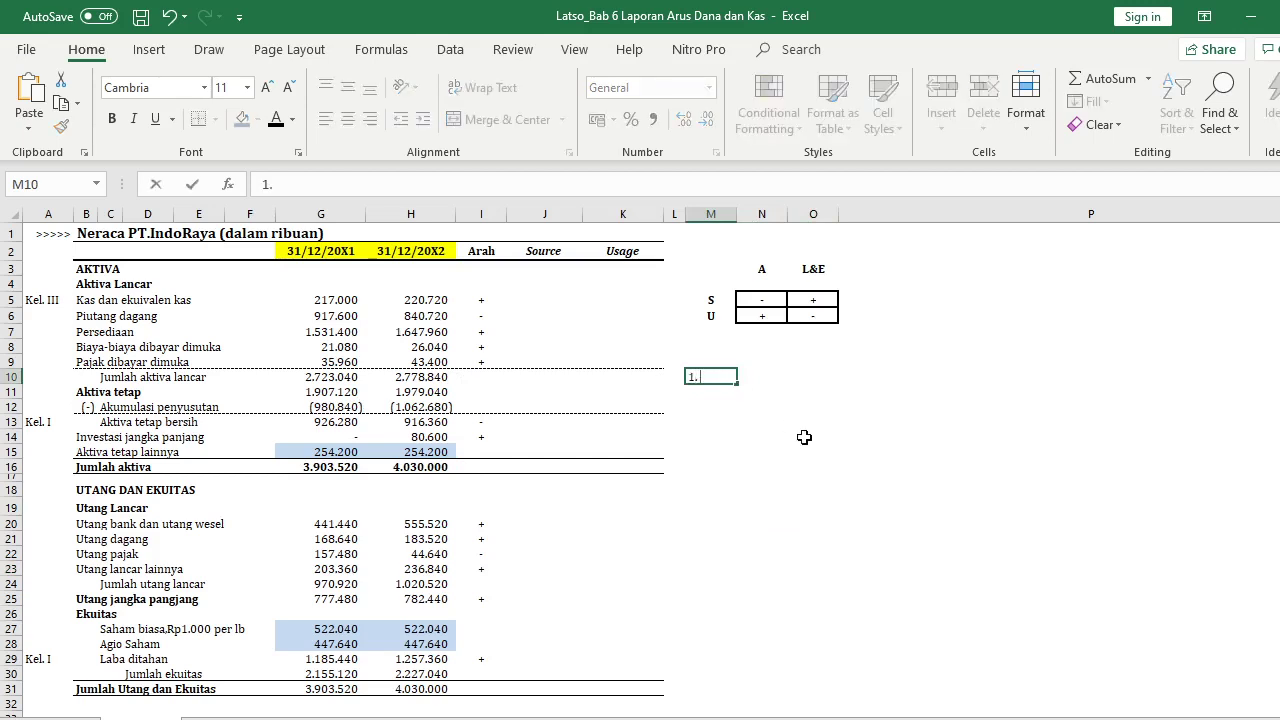
text( Yang merupakan akumulasi)
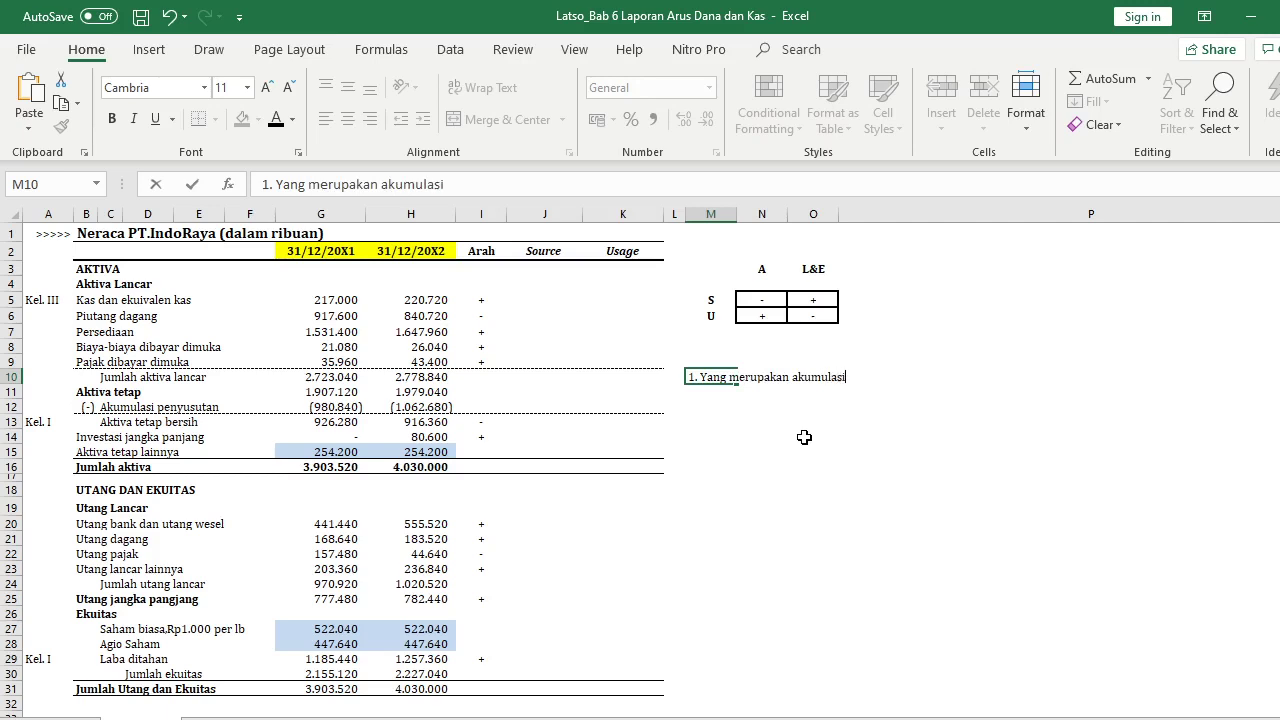
text( atau penjumla)
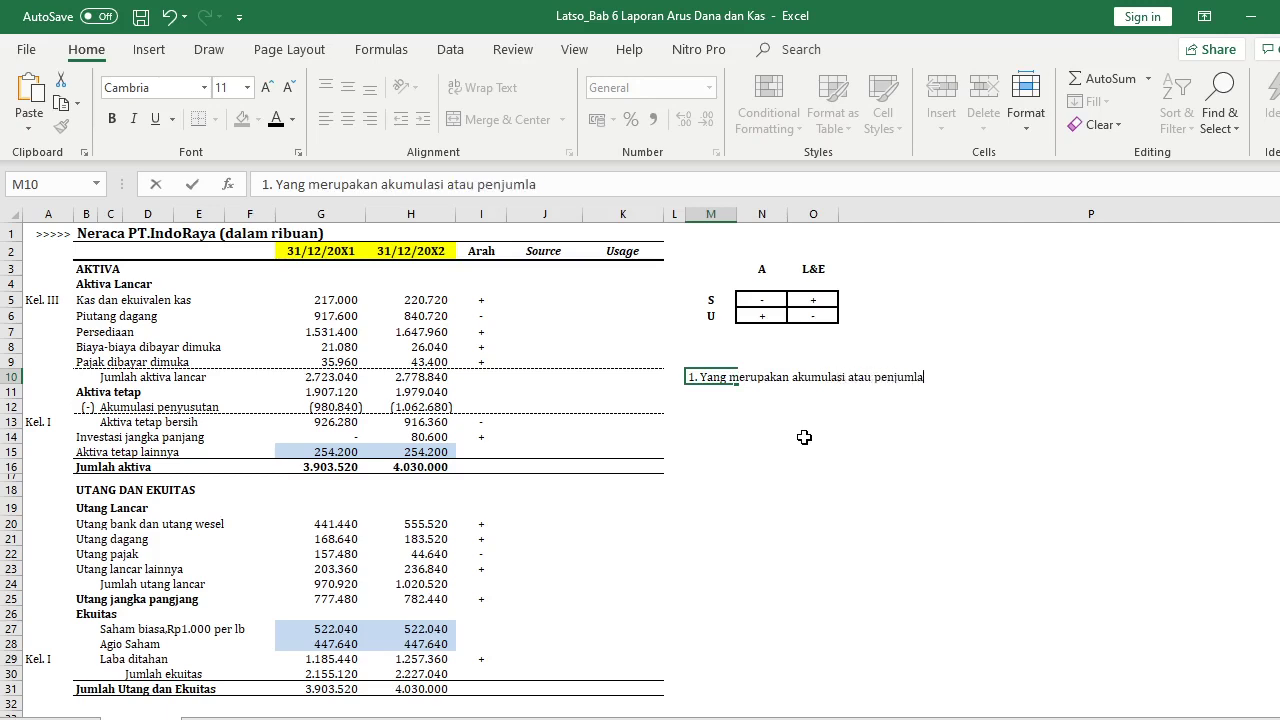
text(han, tidak kita cari arahnya)
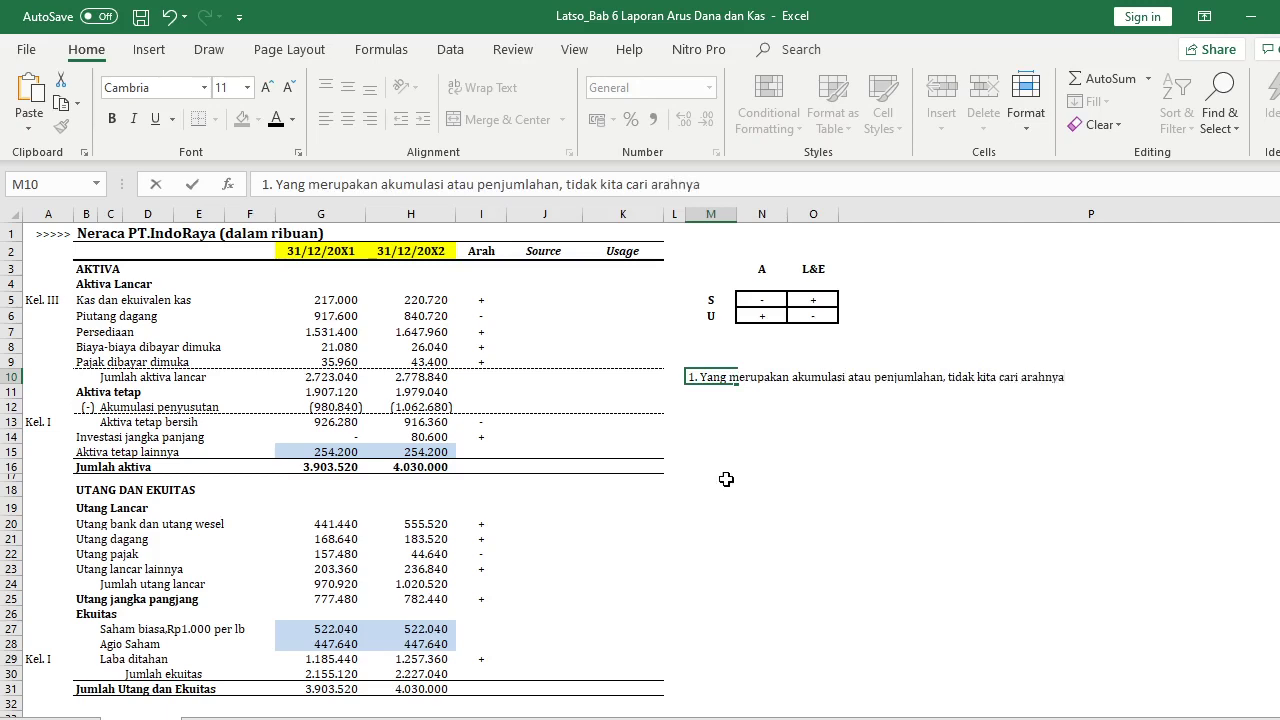
click(726, 562)
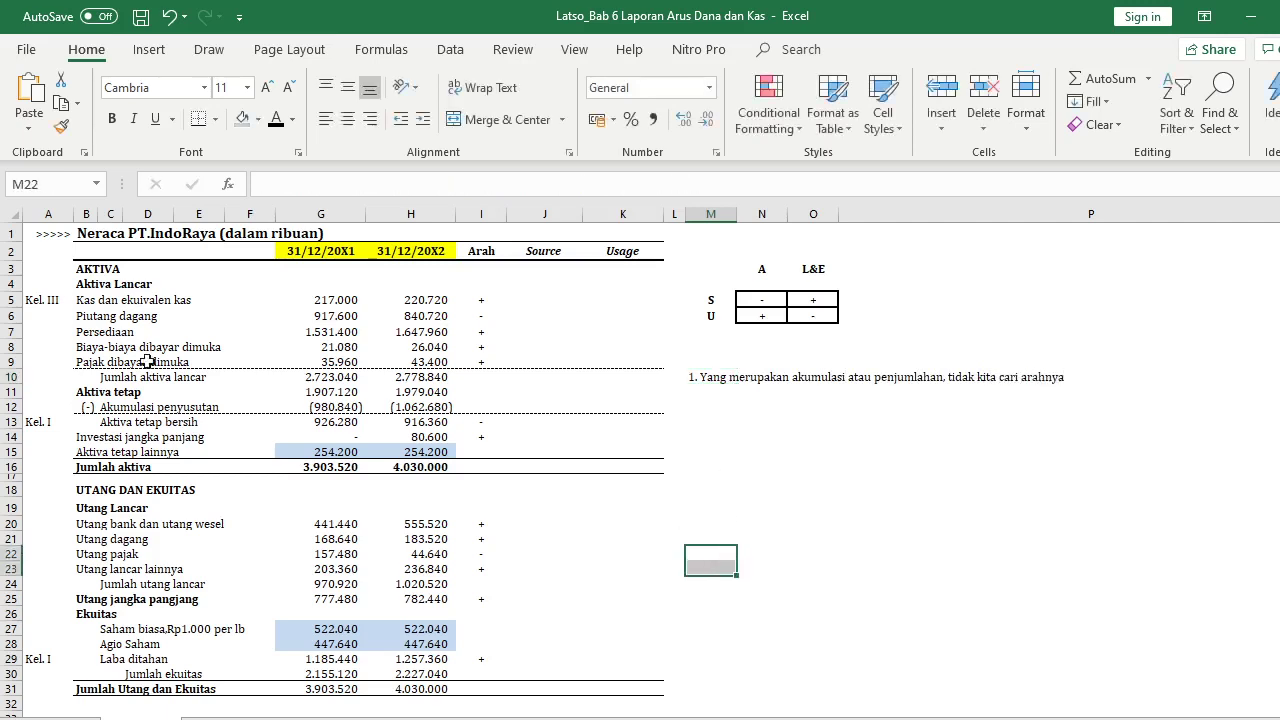
Shade the Jumlah aktiva lancar and Jumlah aktiva rows orange from the account name through the Arah column
drag(145, 380, 447, 380)
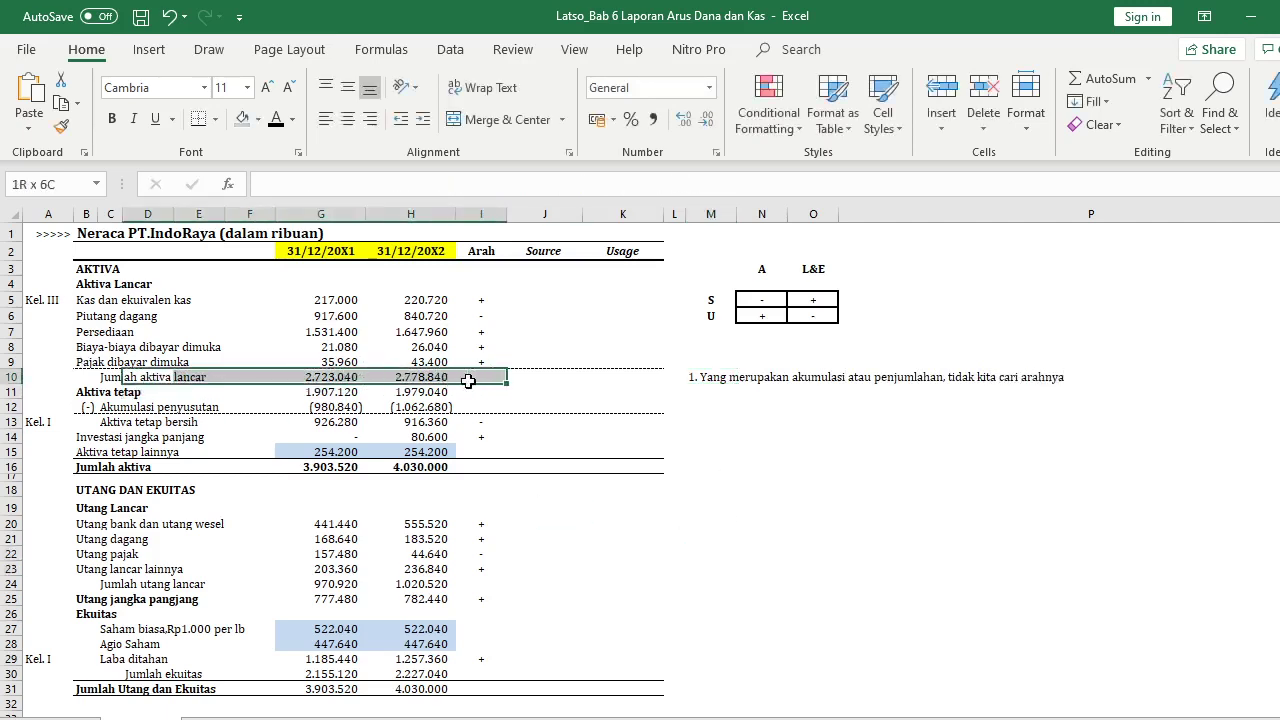
drag(94, 382, 478, 380)
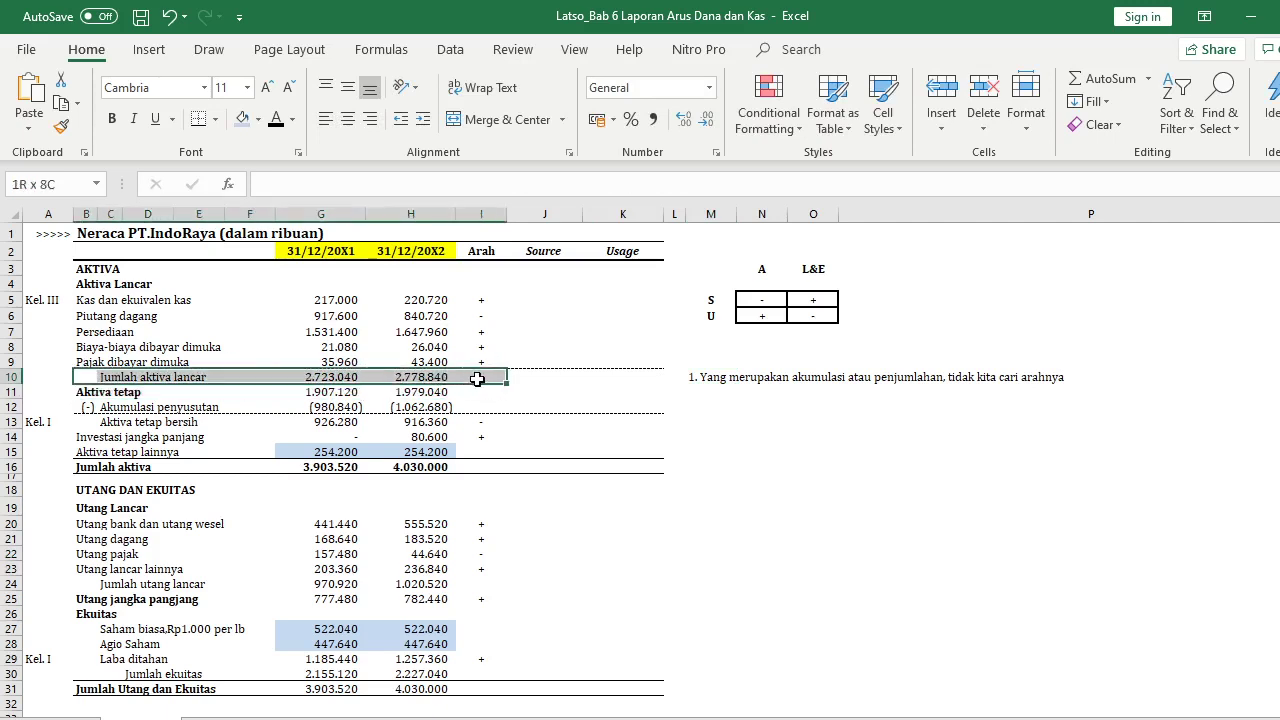
click(252, 117)
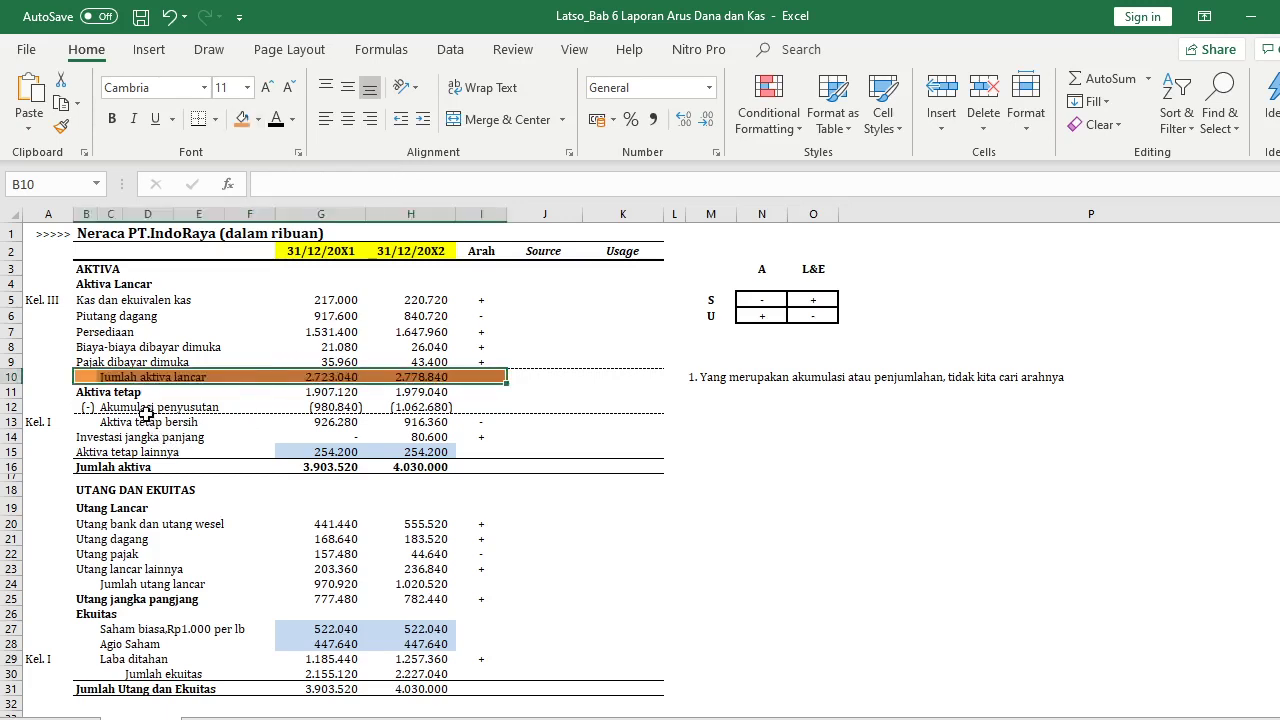
drag(82, 407, 471, 403)
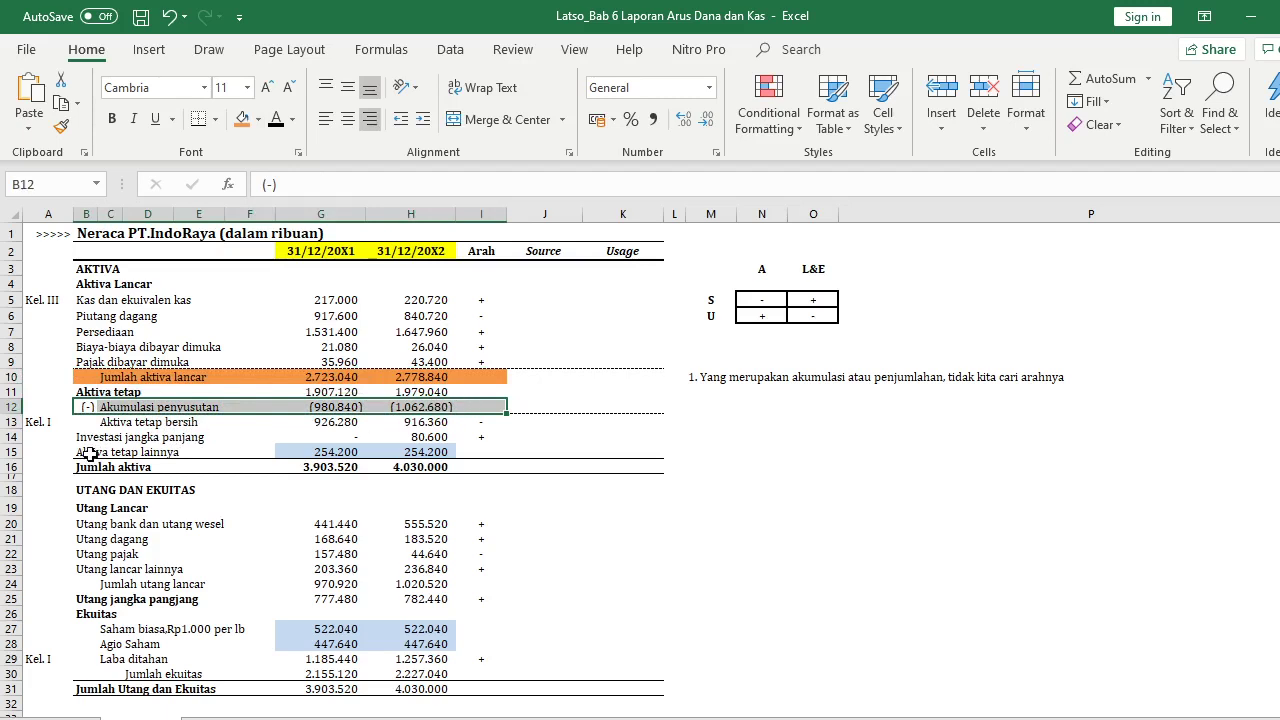
drag(86, 466, 459, 462)
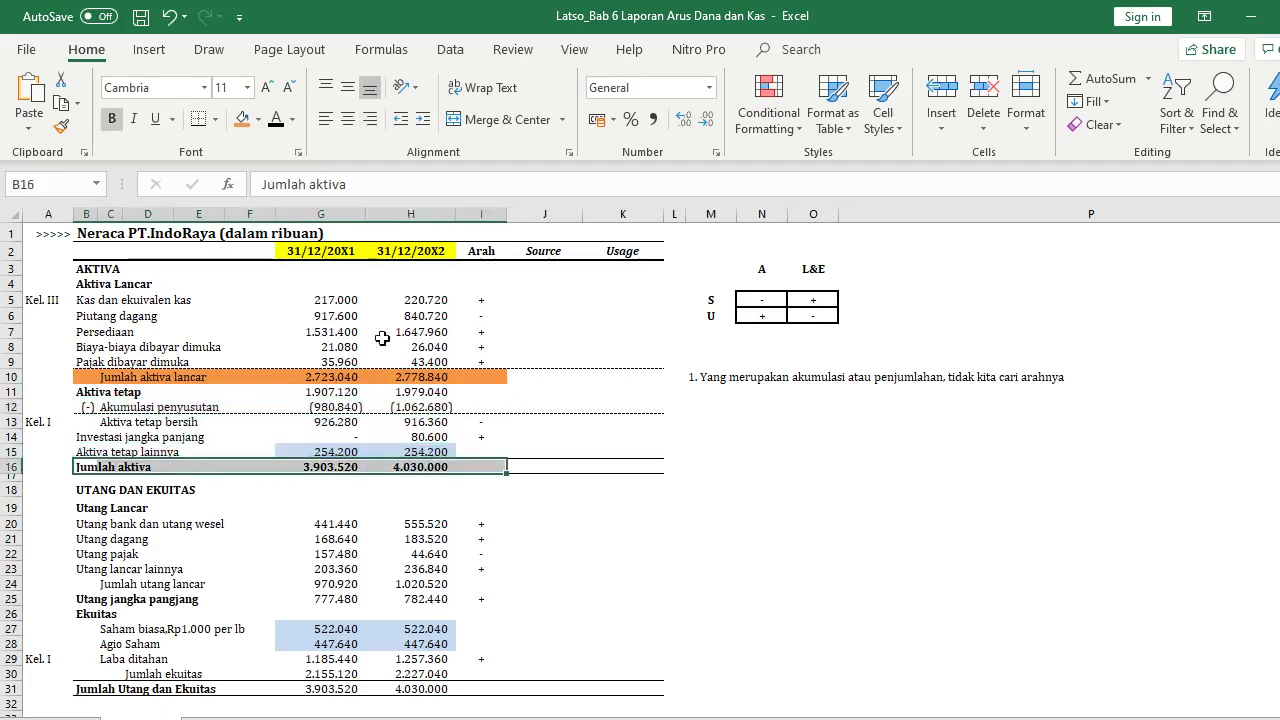
click(242, 119)
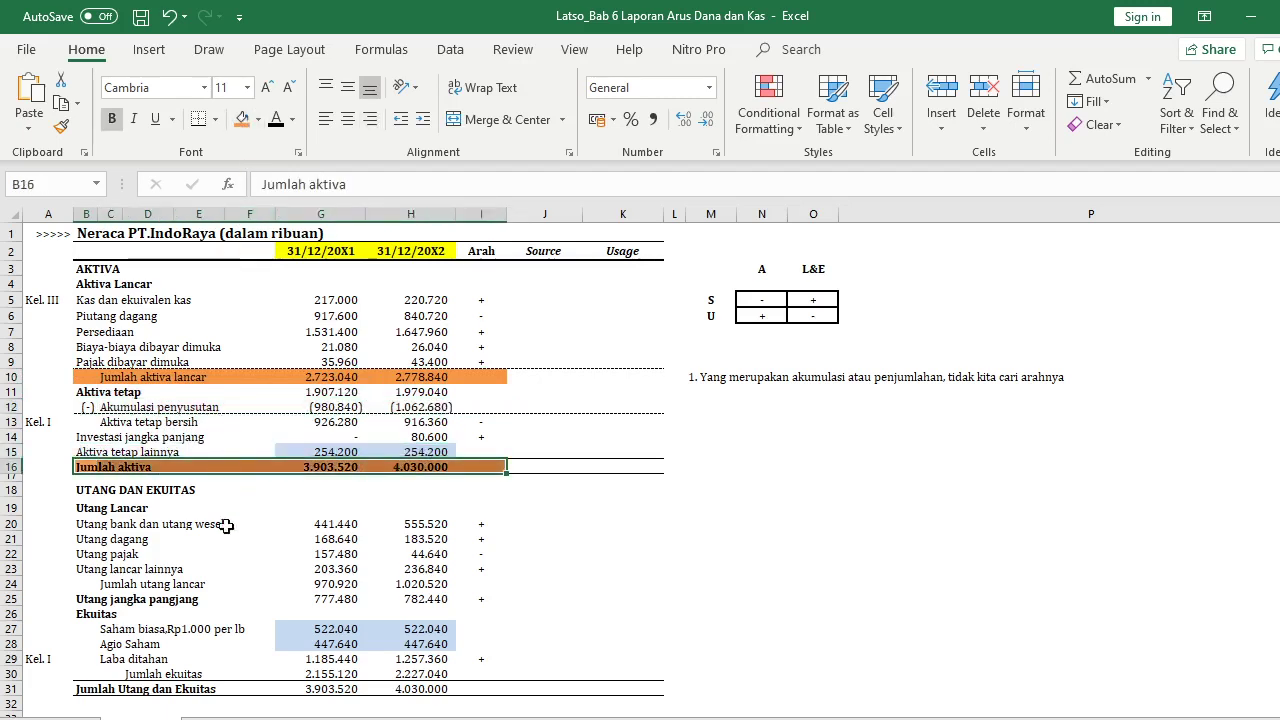
Shade the Jumlah utang lancar and Jumlah ekuitas rows orange from the account name through the Arah column
drag(93, 589, 476, 582)
click(248, 117)
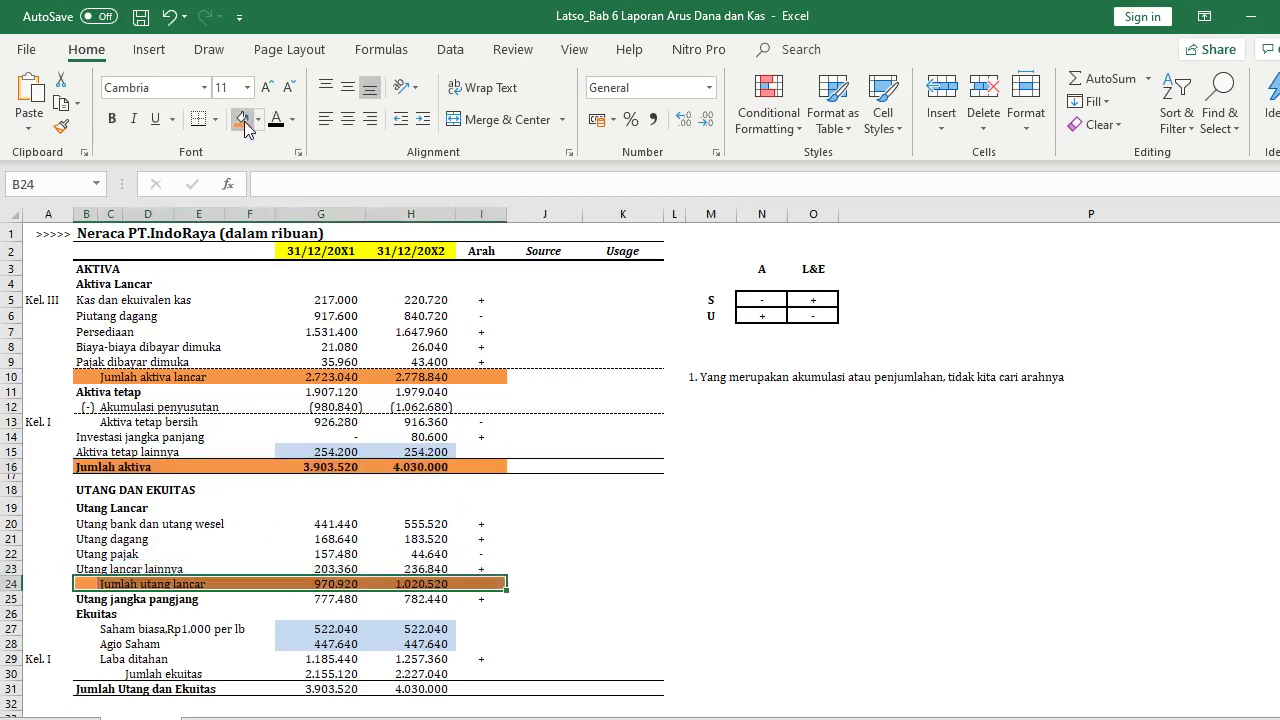
scroll(386, 412, down, 1)
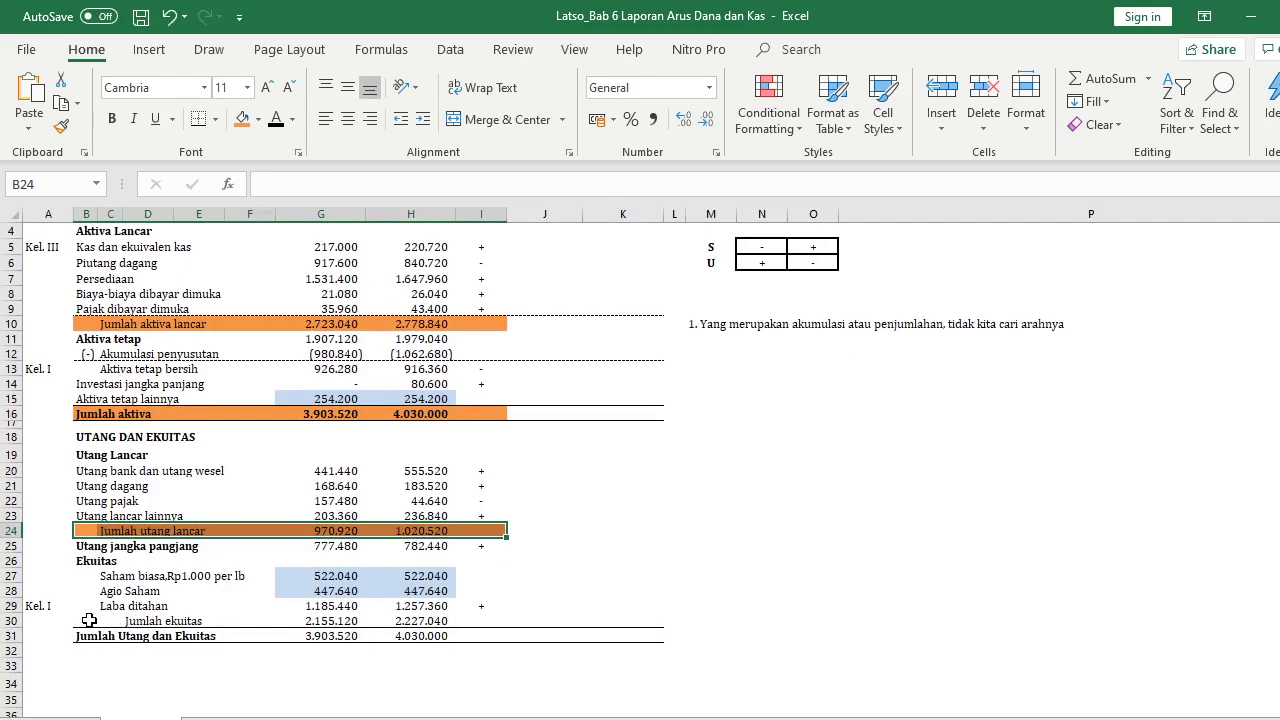
drag(89, 620, 472, 616)
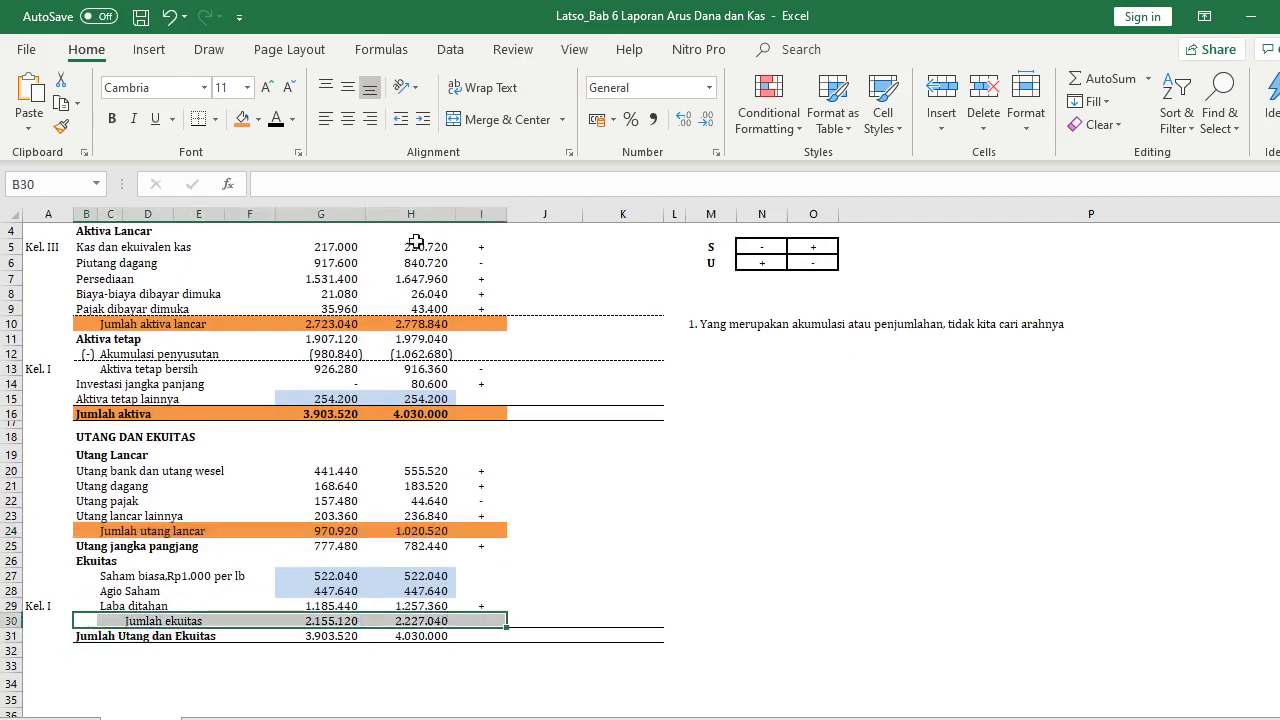
click(243, 119)
click(612, 498)
scroll(523, 437, up, 1)
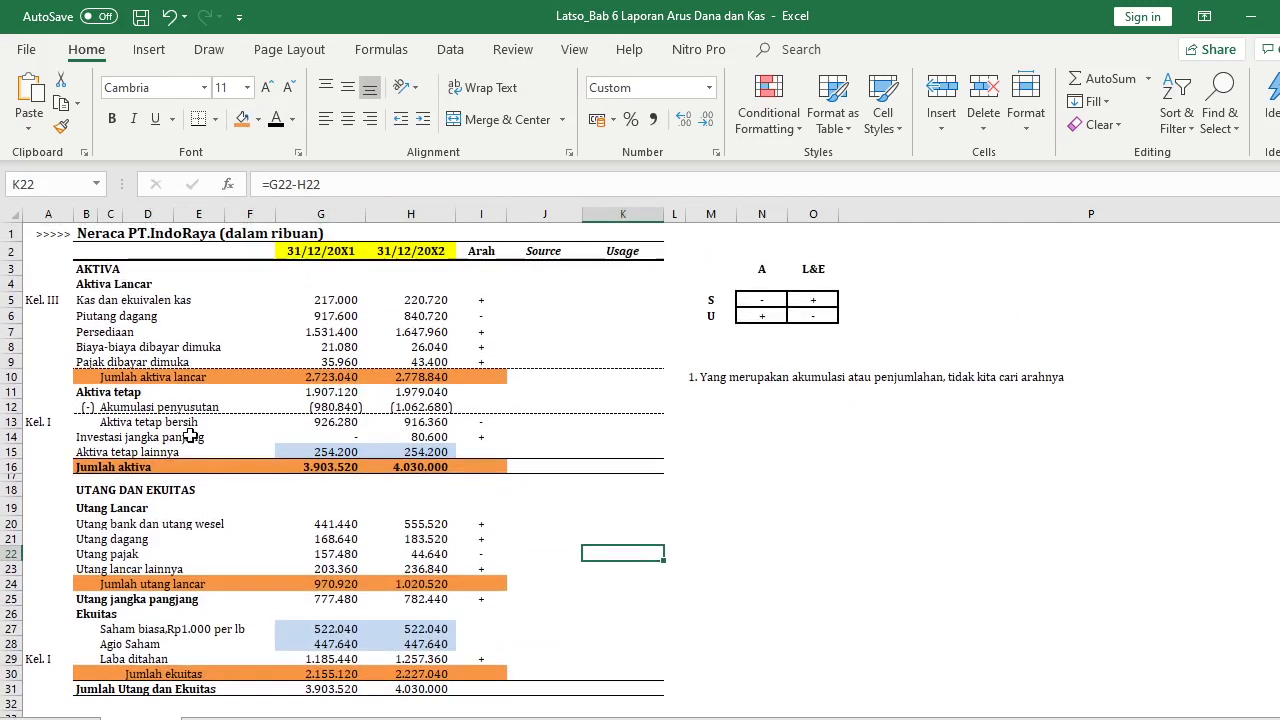
Shade the Aktiva tetap and Akumulasi penyusutan rows purple from the account name through the Arah column
drag(88, 407, 470, 393)
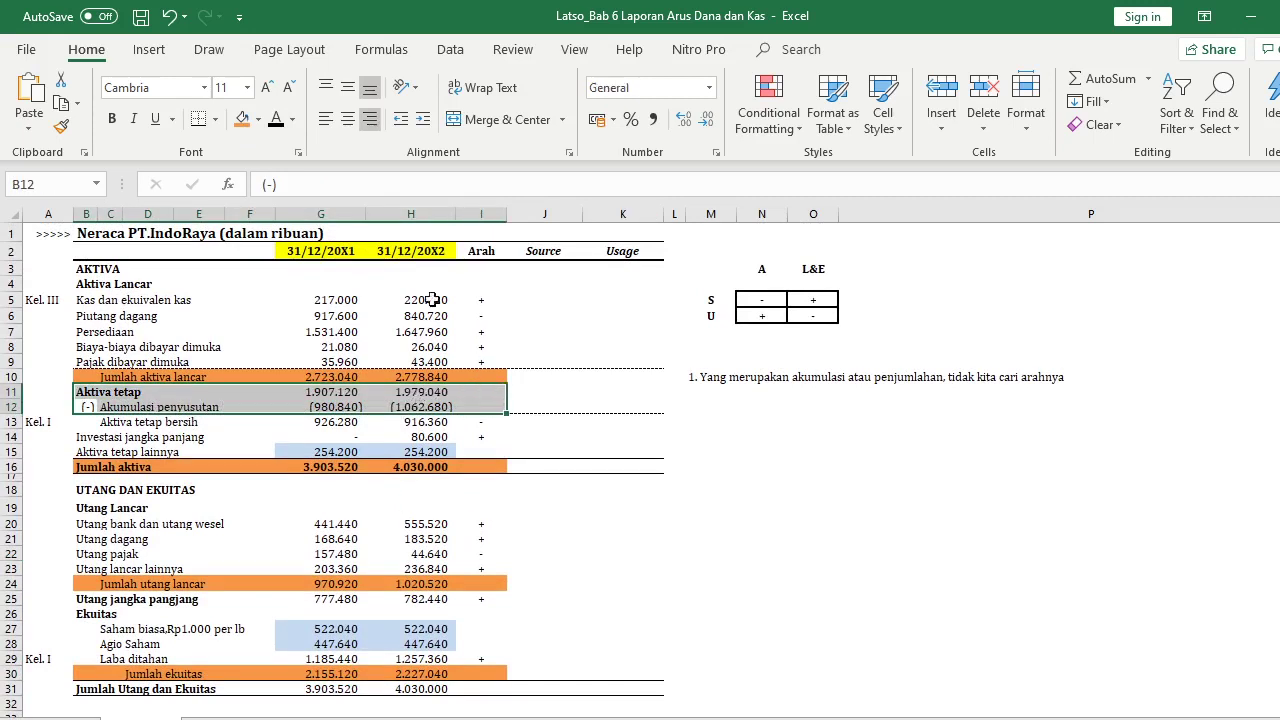
click(242, 119)
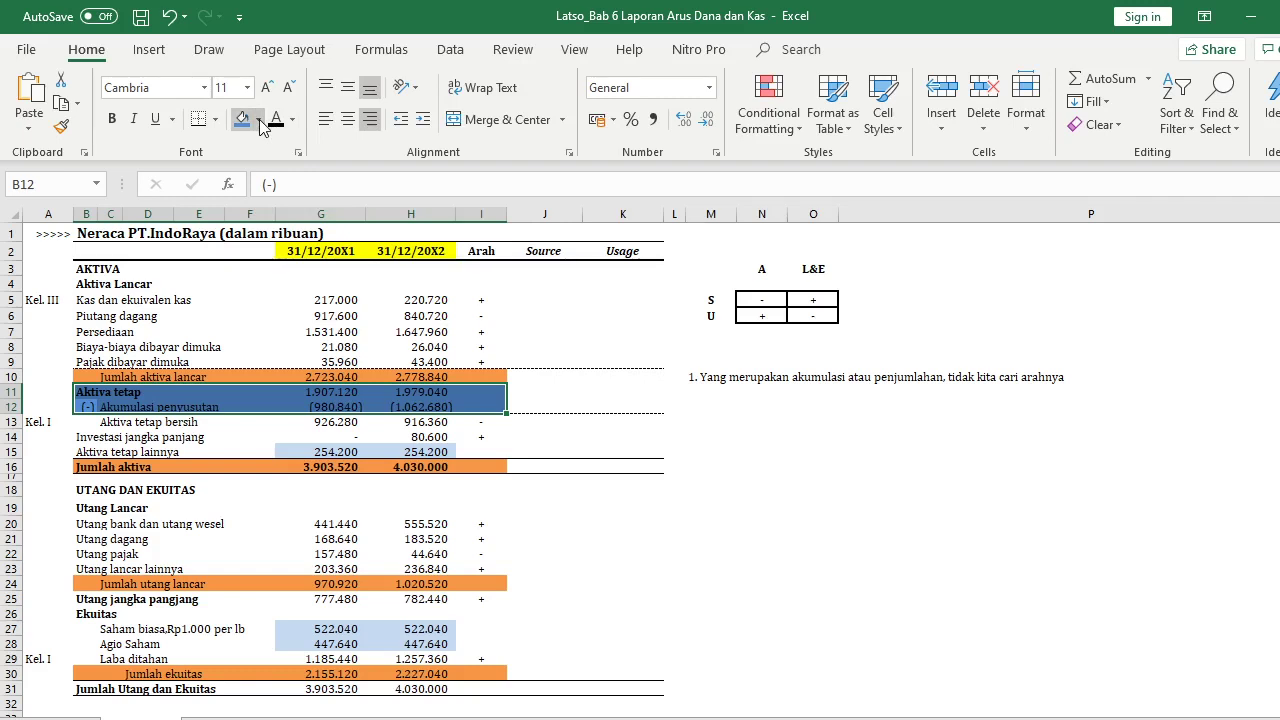
click(397, 281)
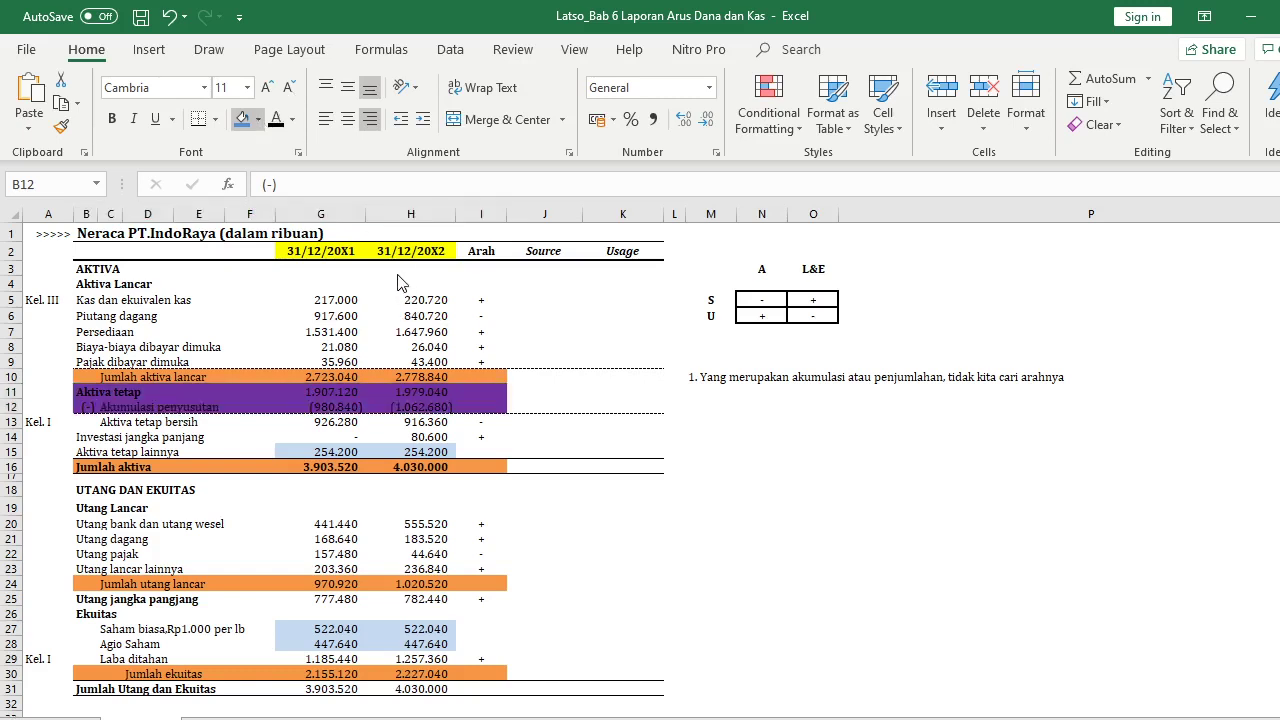
Add the note "2. Aktiva tetap dan akumulasi penyusutan tidak dicari sekarang, karena akan dihitung saat menyusun laporan final" across M11 and M12
click(710, 395)
text(2. Aktiva tetap dan)
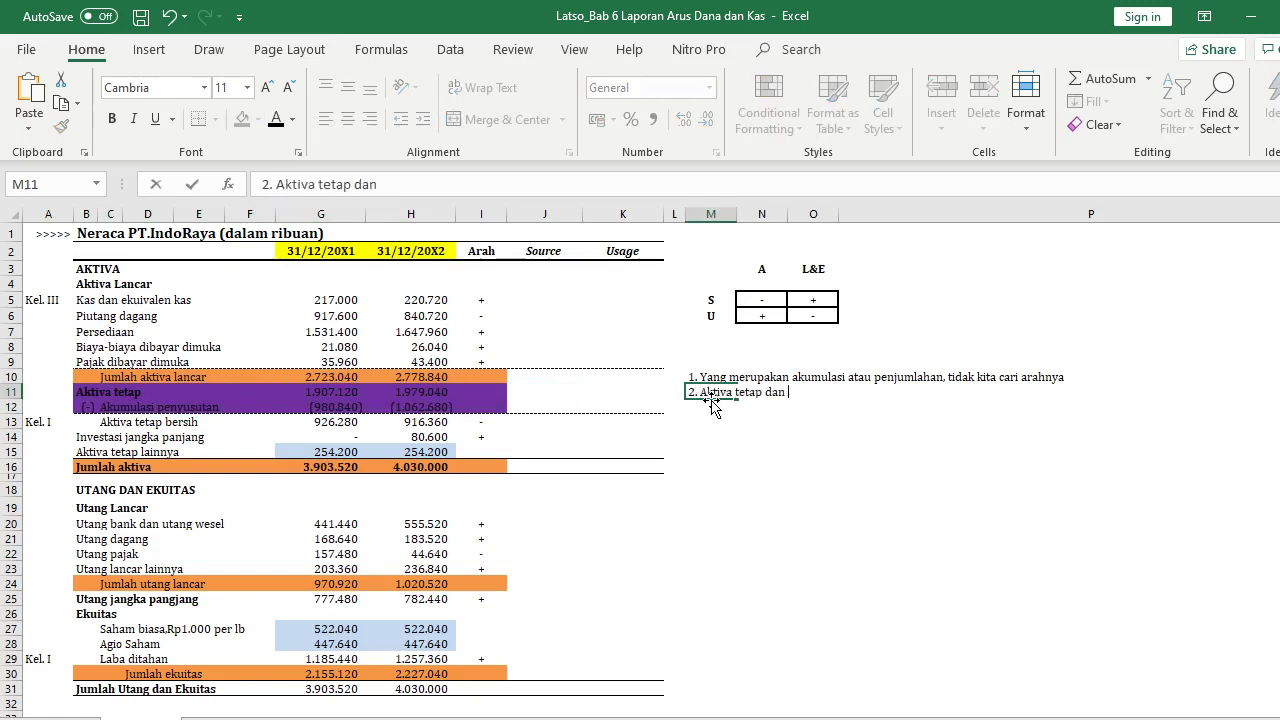
text( akumulasi penyusutan tidak dicari sekara)
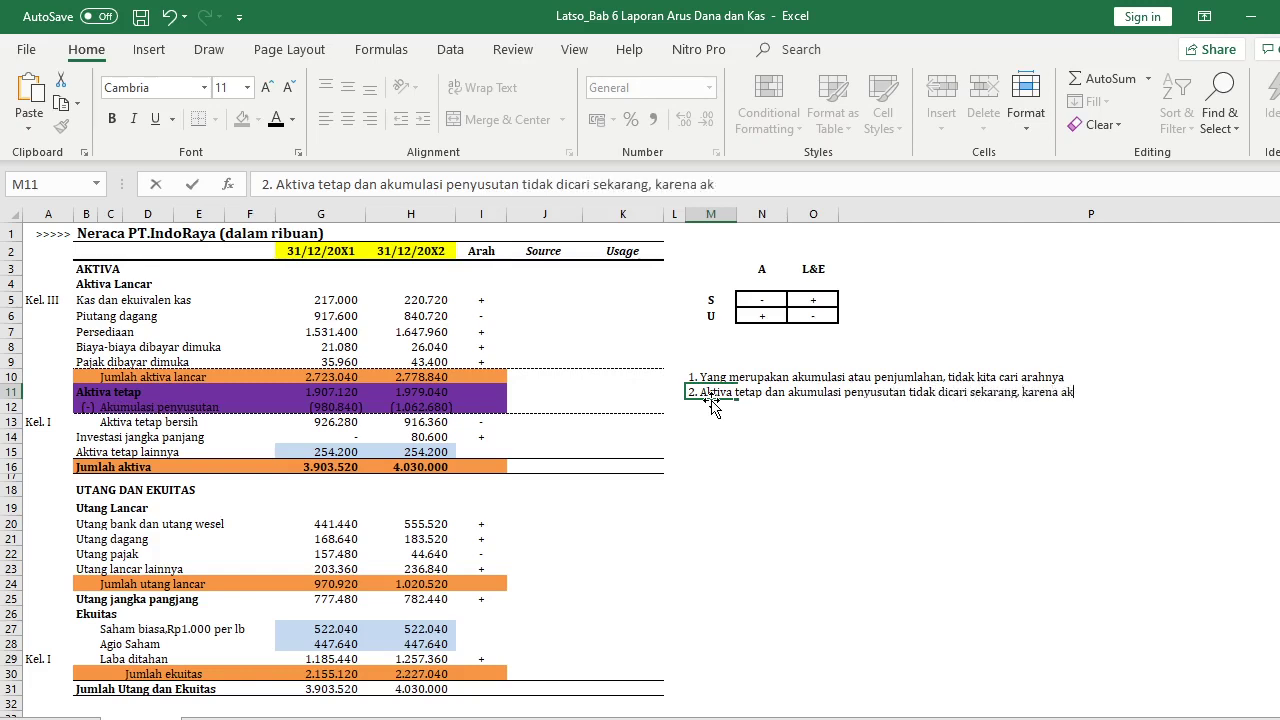
text(ng)
key(Return)
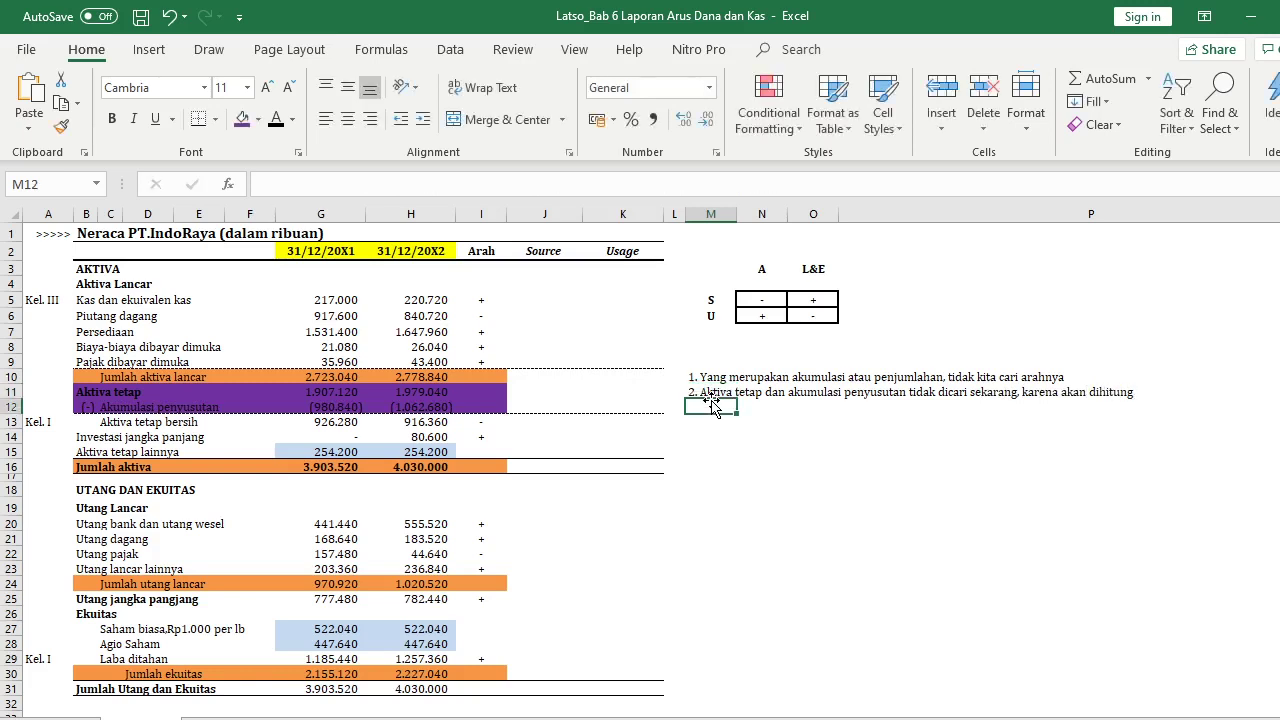
double_click(712, 404)
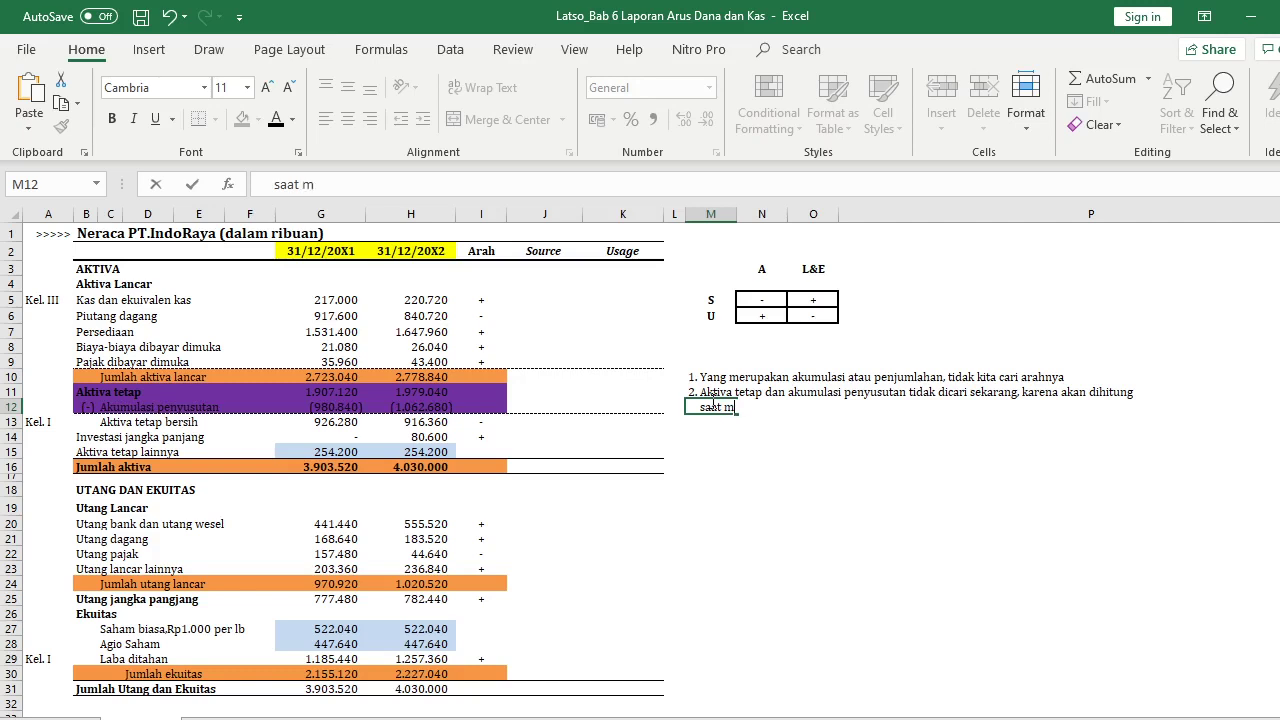
text(menyusun lap)
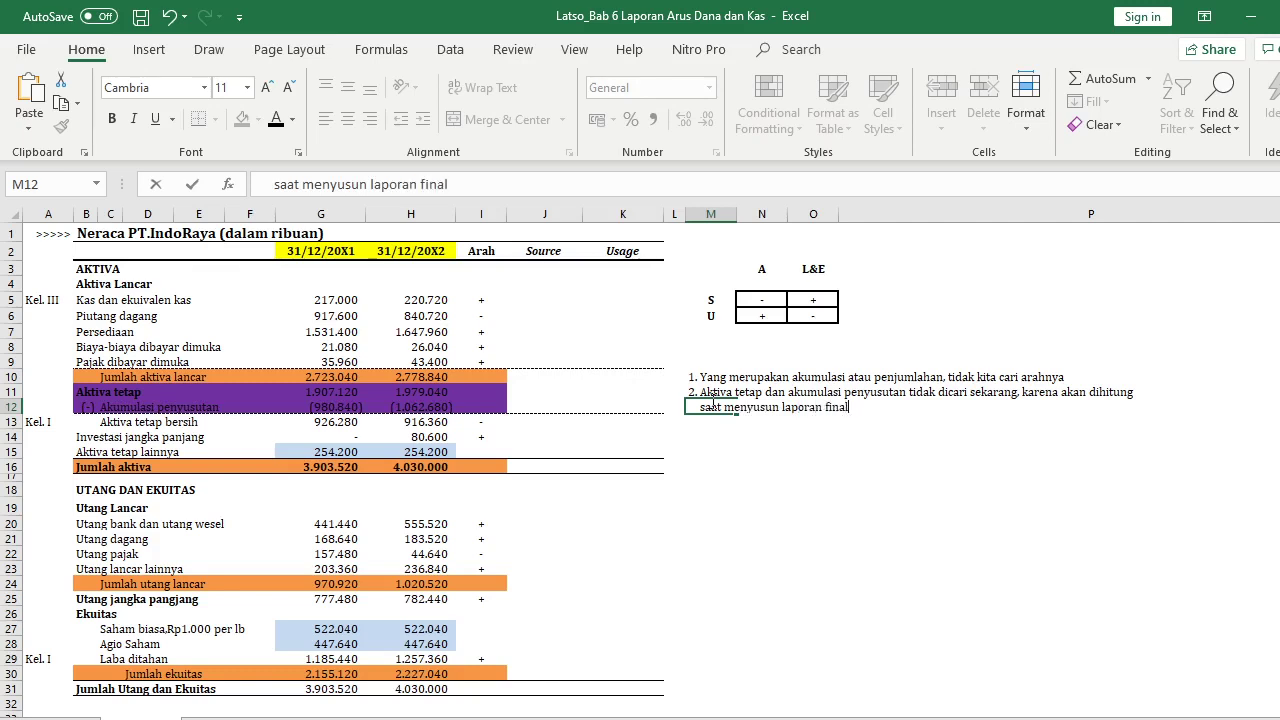
text(oran final)
click(744, 525)
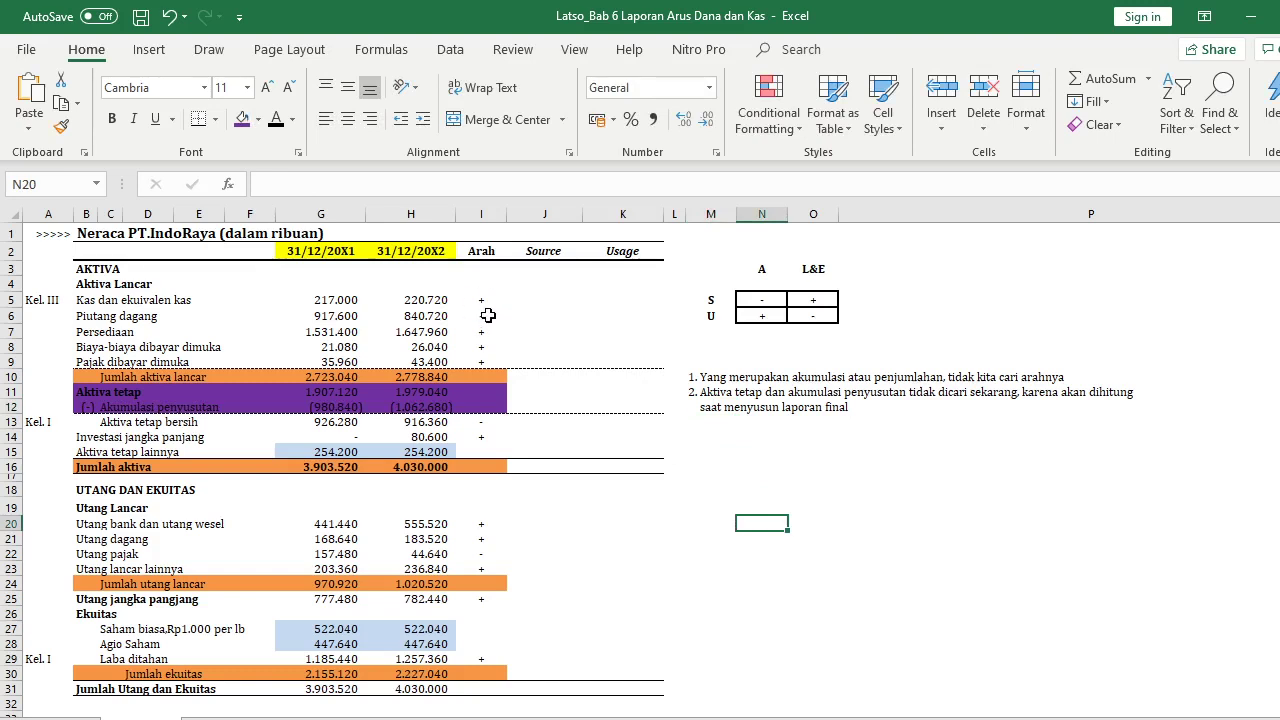
Shade the Arah column light grey from its header to row 31, and the Source and Usage headers yellow
drag(480, 251, 467, 693)
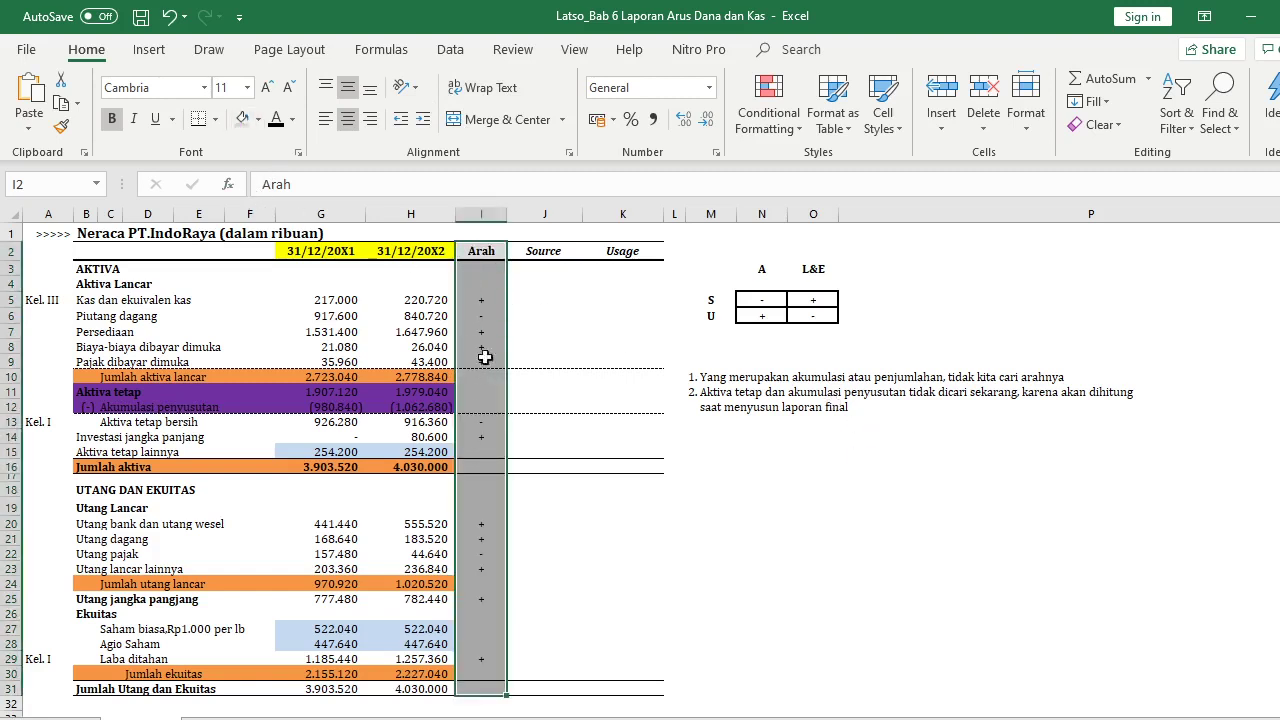
click(907, 490)
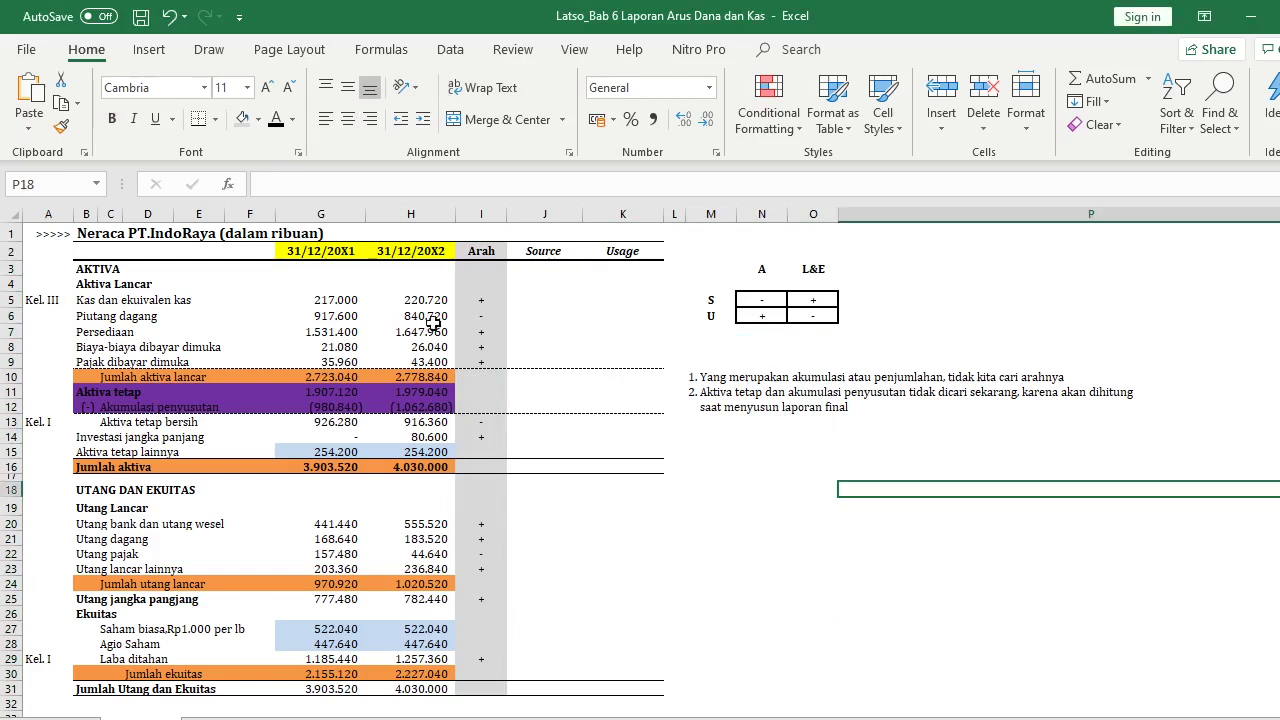
drag(541, 305, 650, 316)
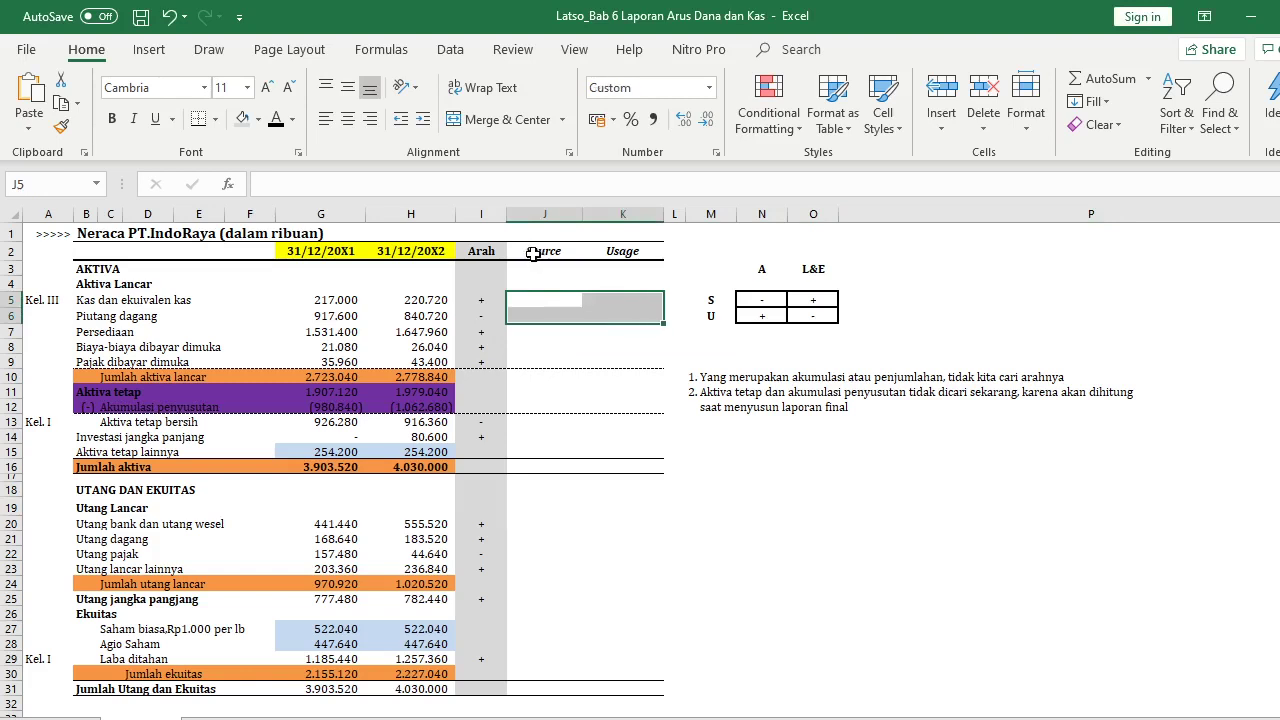
drag(531, 251, 586, 260)
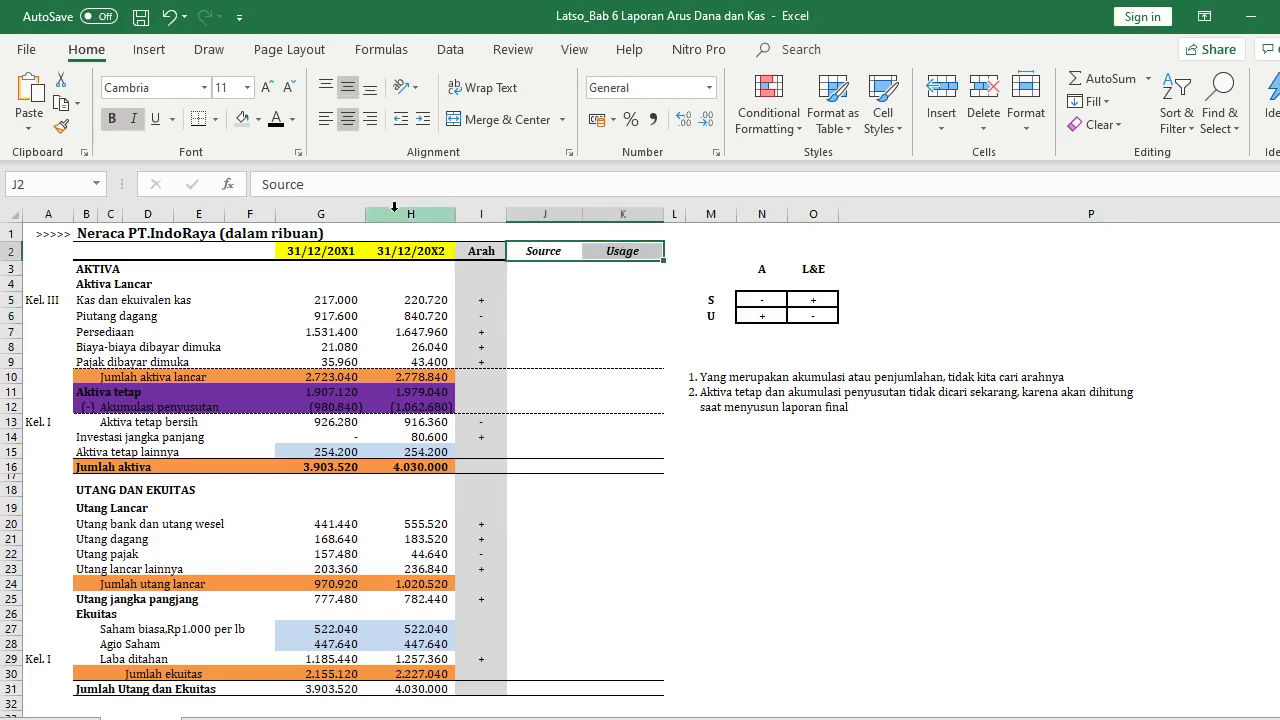
click(242, 119)
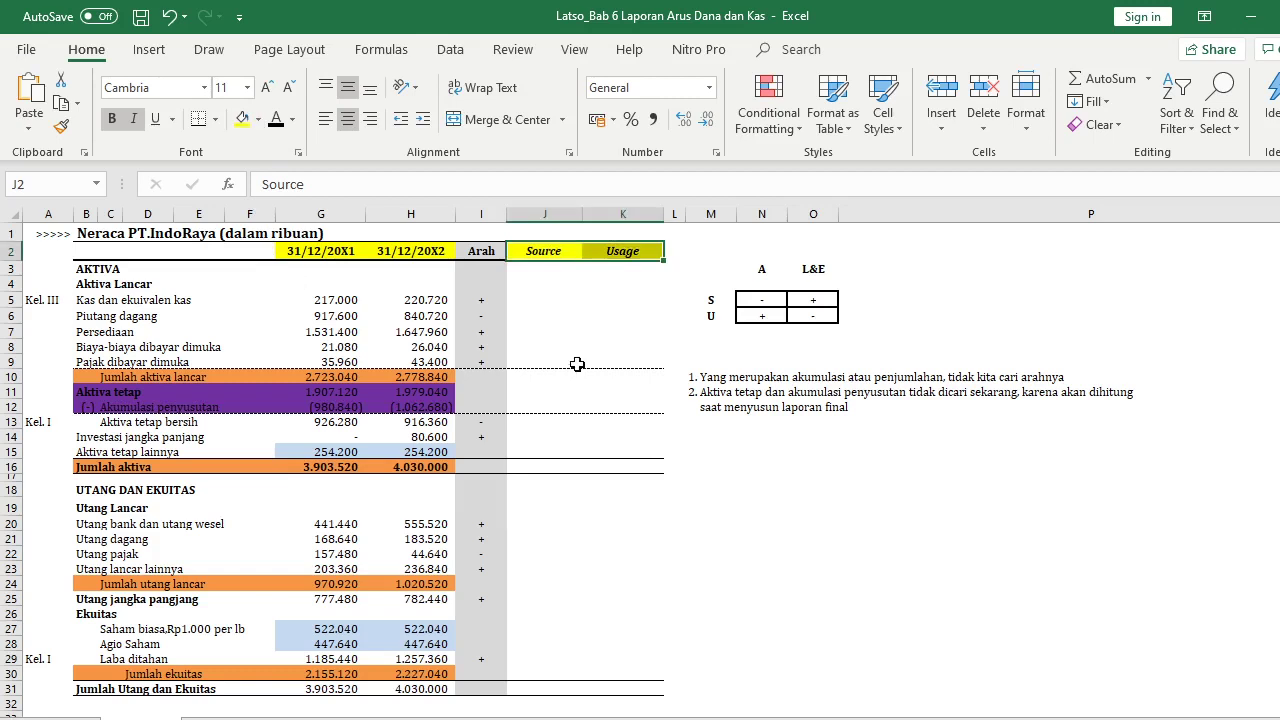
click(880, 551)
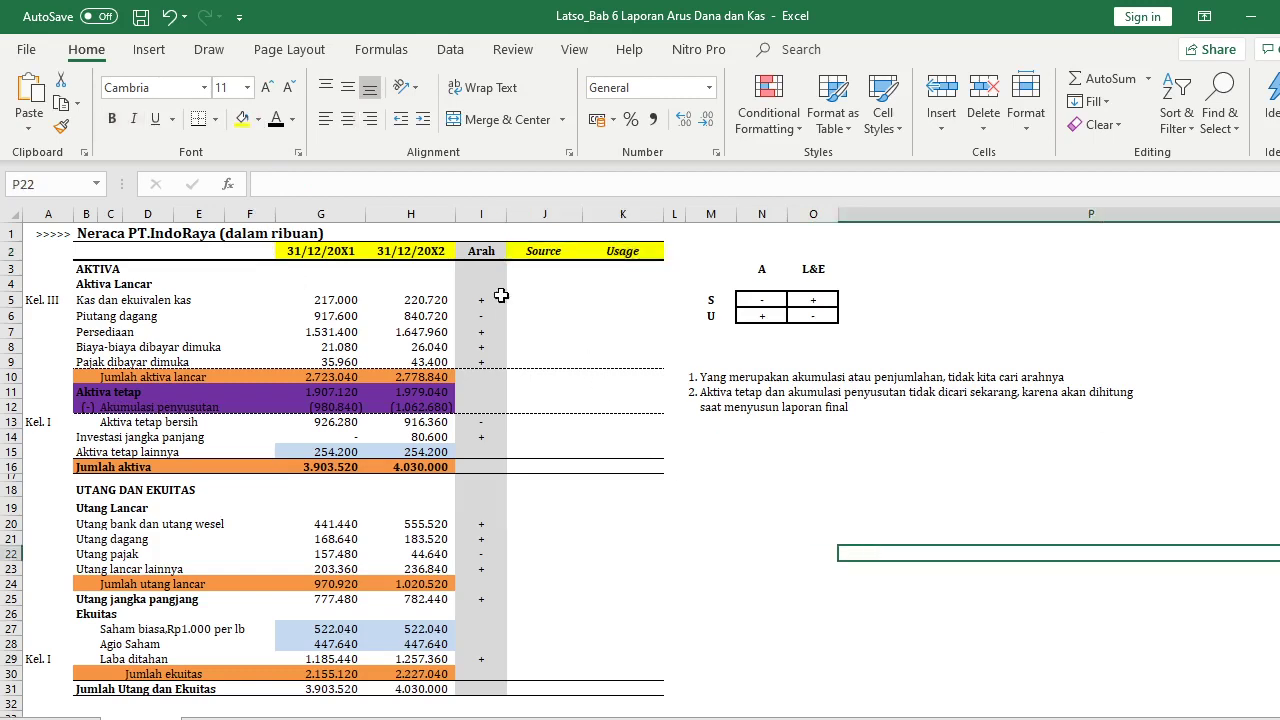
Examine both years' balances and the Arah sign of Kas dan ekuivalen kas to classify it as source or usage
click(534, 300)
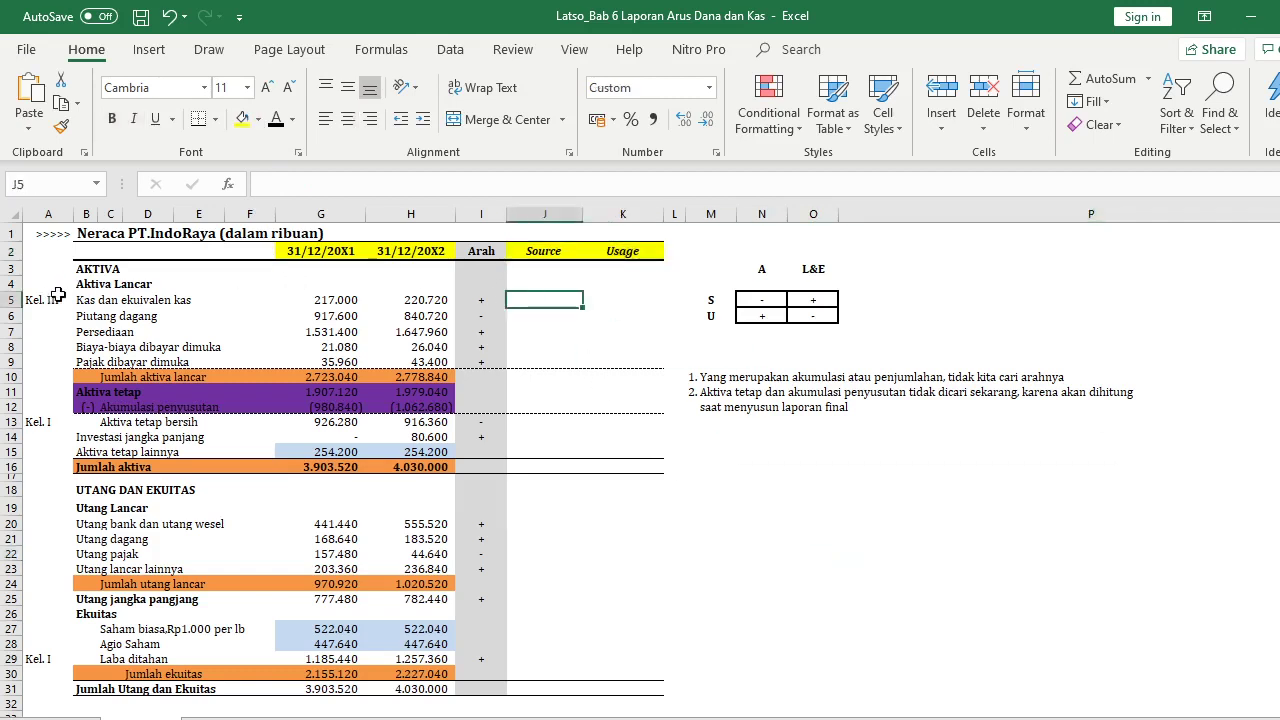
drag(88, 306, 270, 303)
click(516, 316)
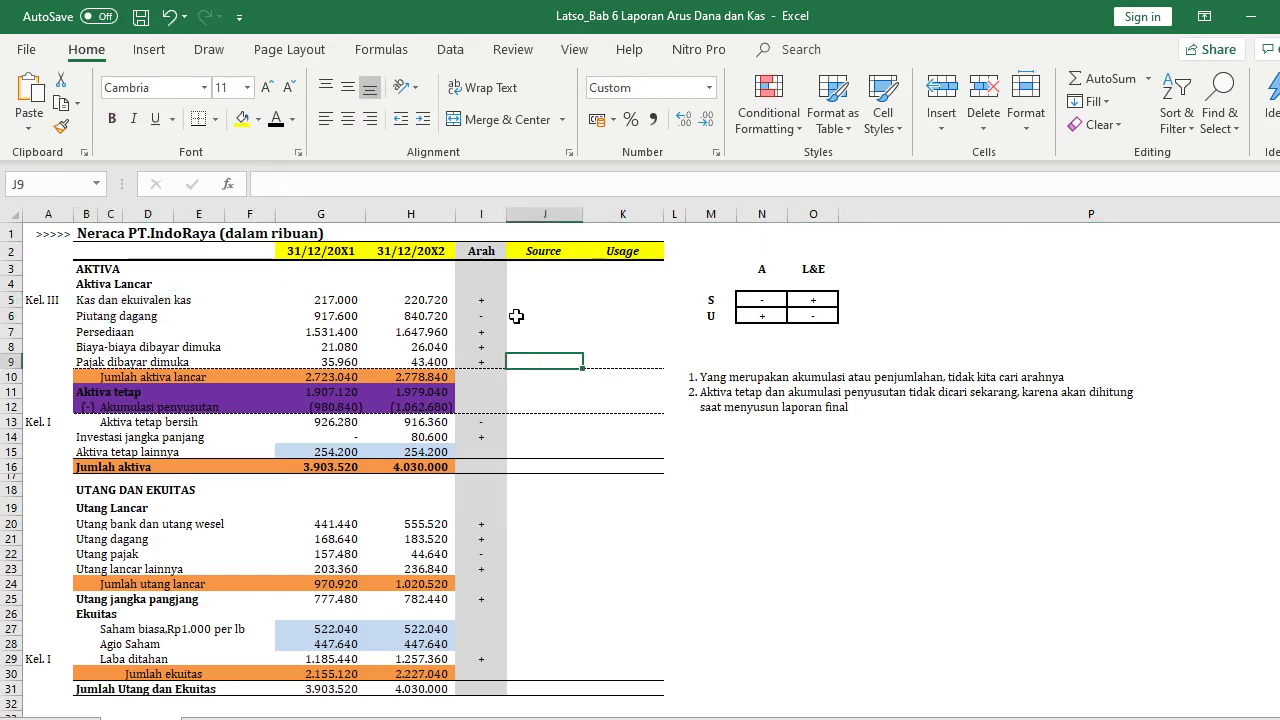
click(360, 300)
drag(365, 300, 478, 303)
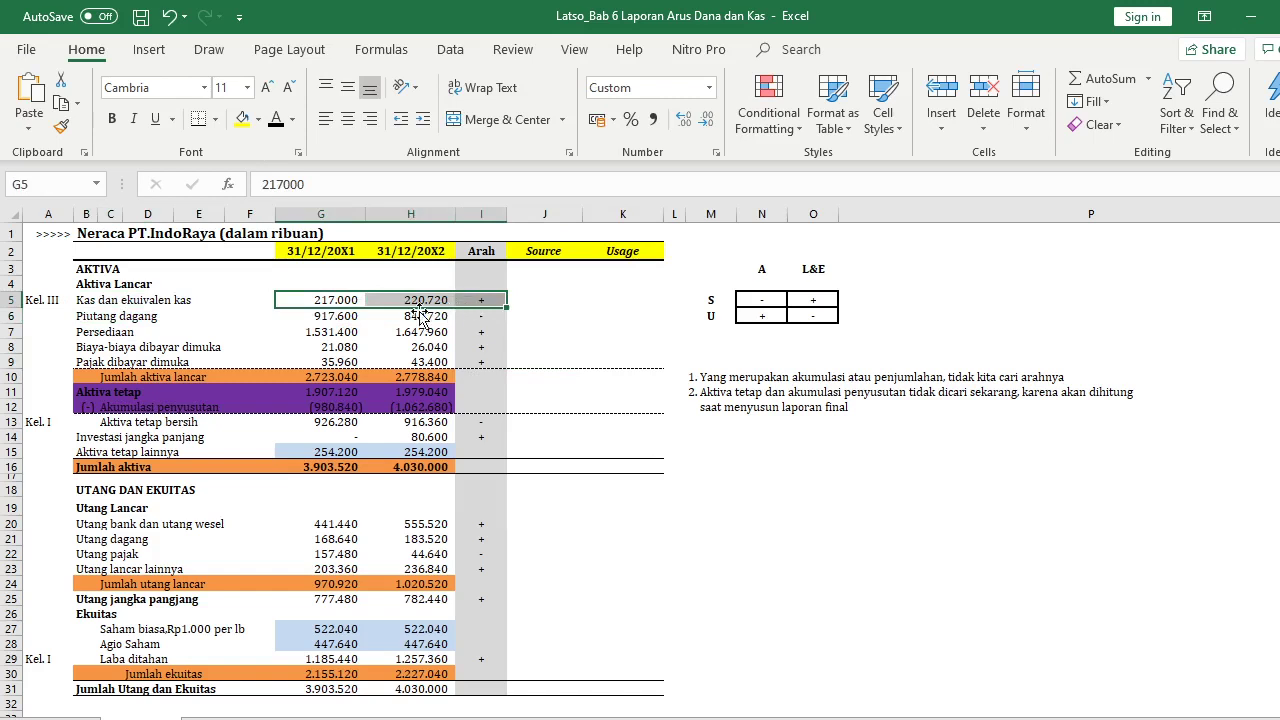
click(476, 330)
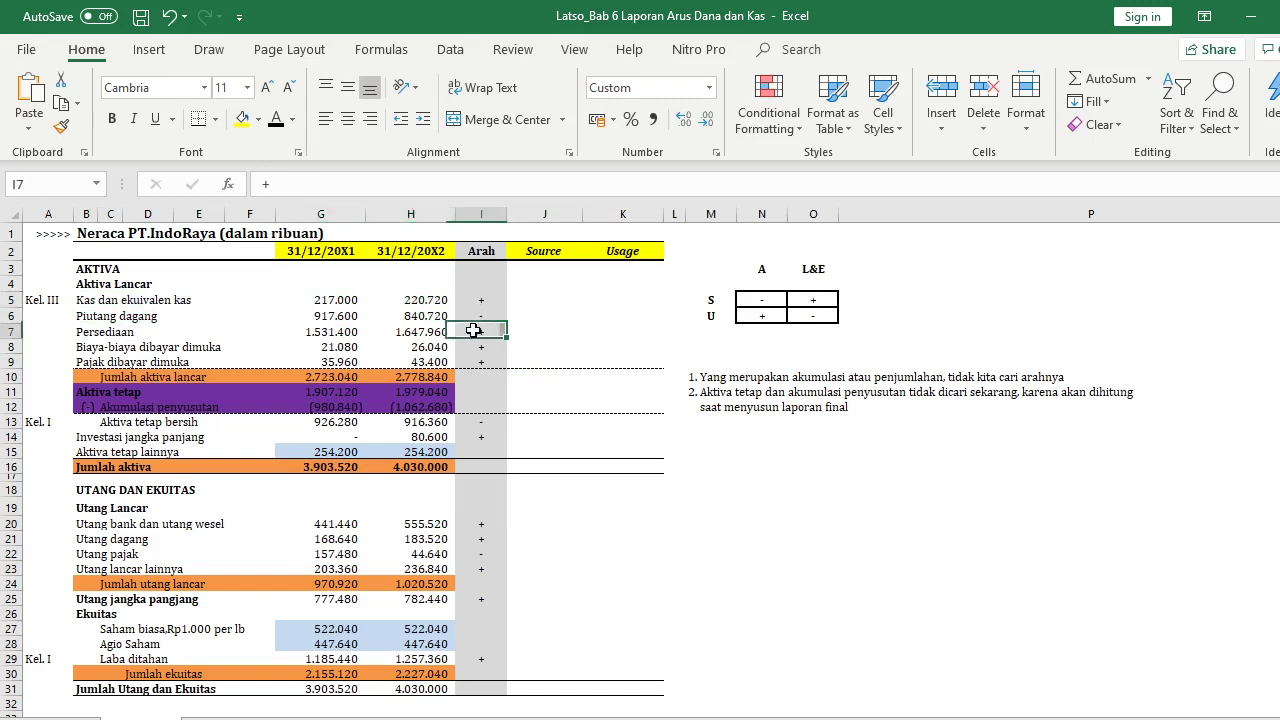
click(157, 303)
click(472, 309)
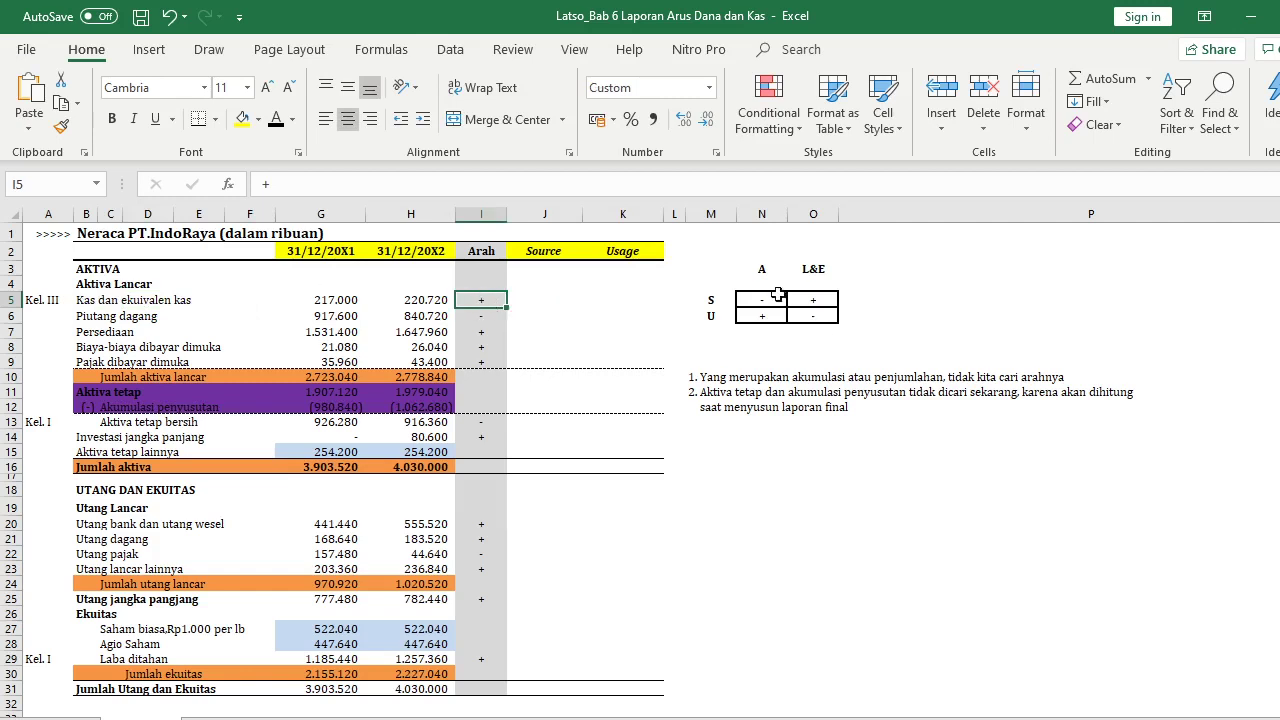
Shade the A header of the S/U matrix yellow and check the plus sign in its U row
click(762, 269)
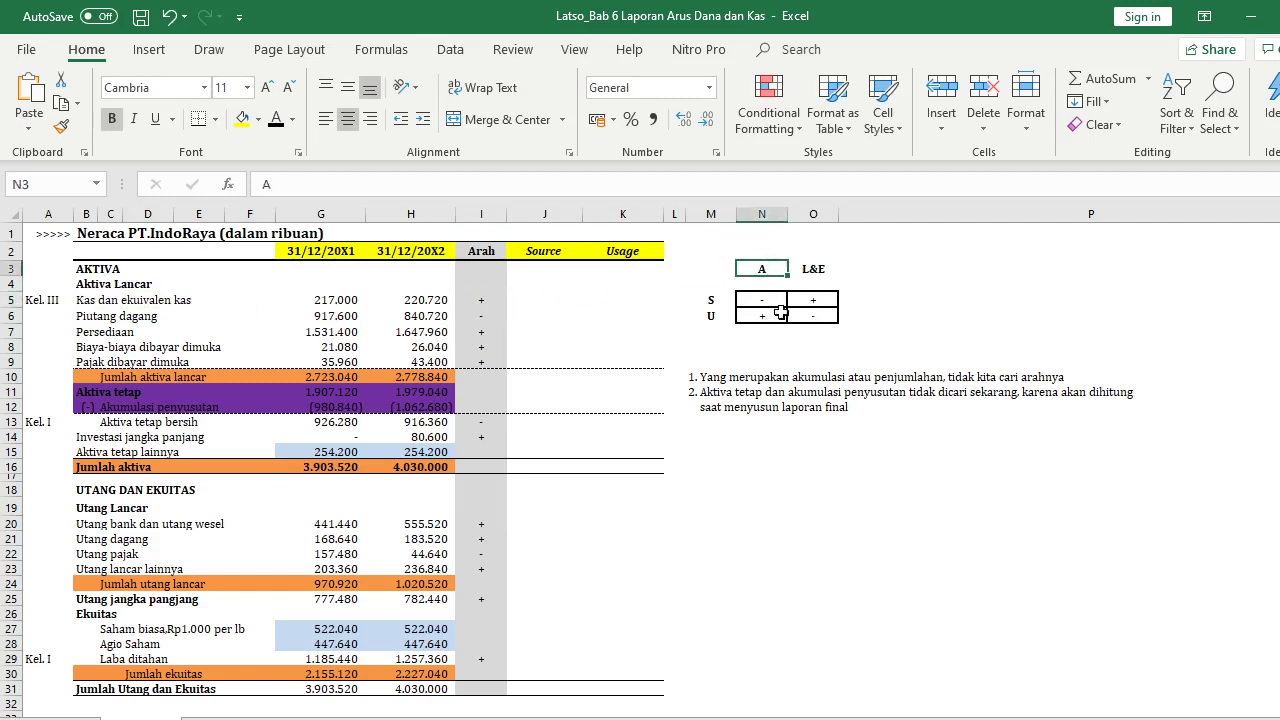
click(242, 120)
click(769, 317)
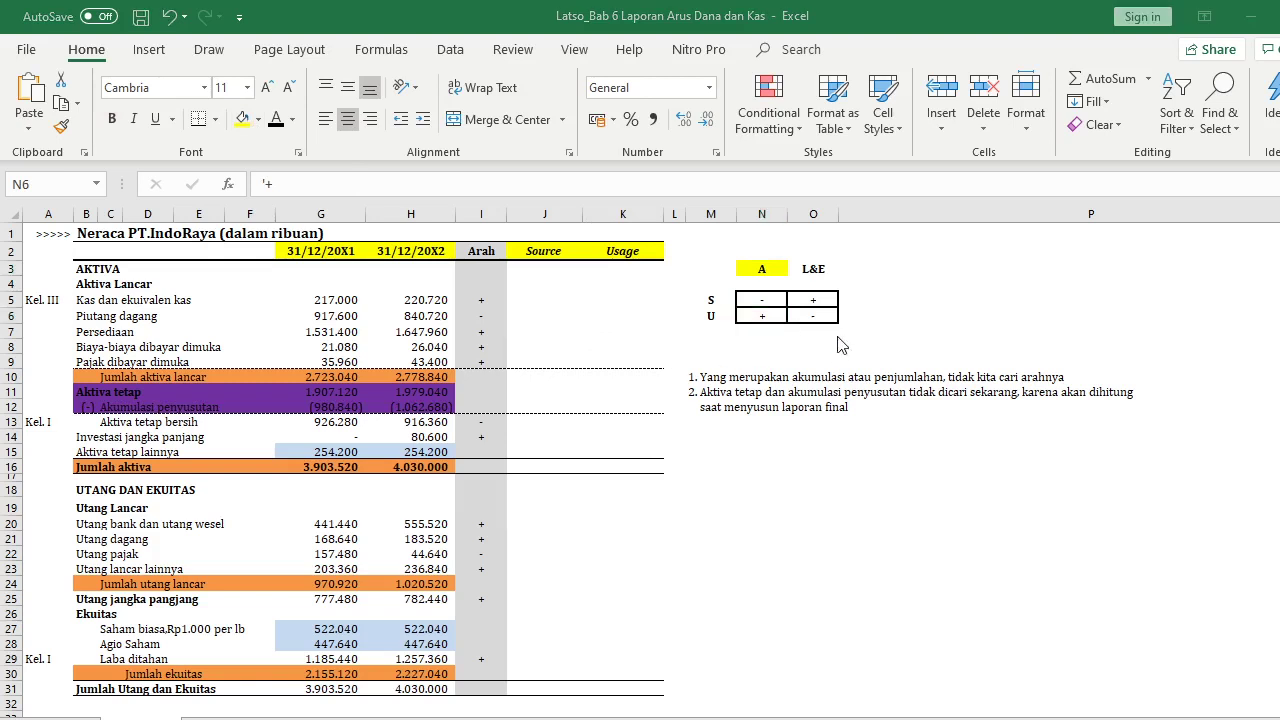
click(769, 320)
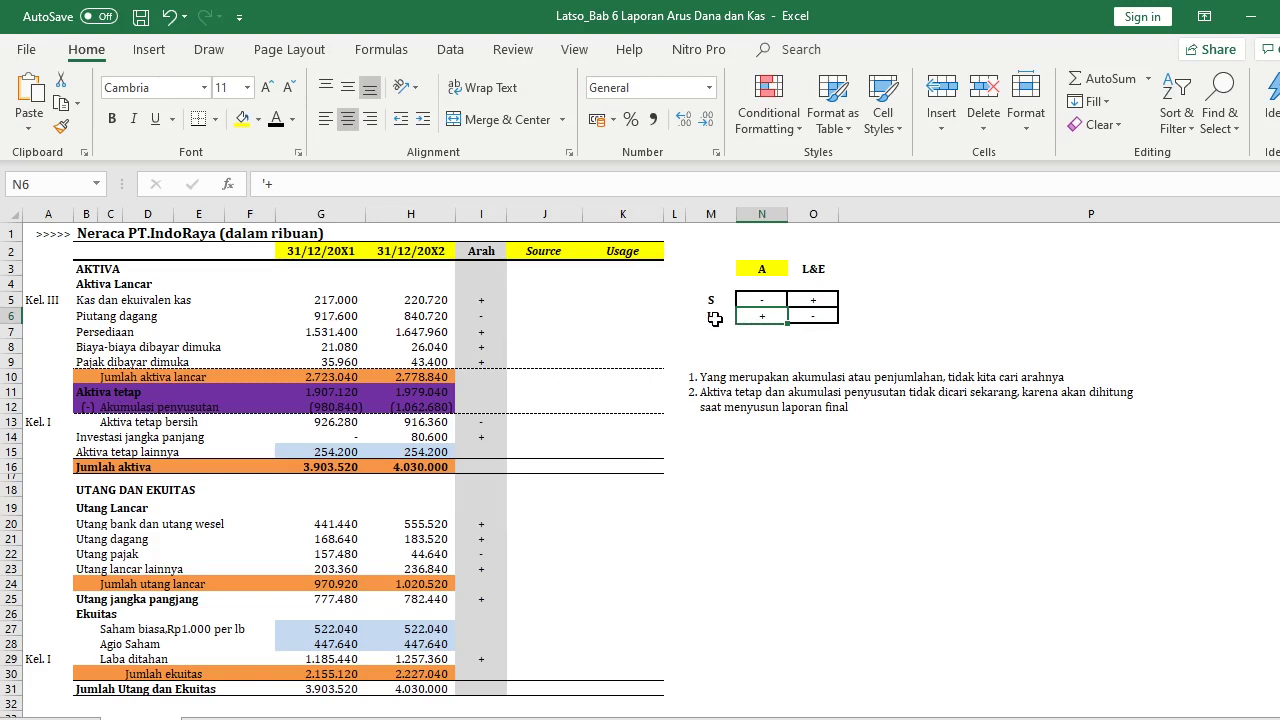
Rename the Usage column header as Use
click(651, 252)
double_click(651, 252)
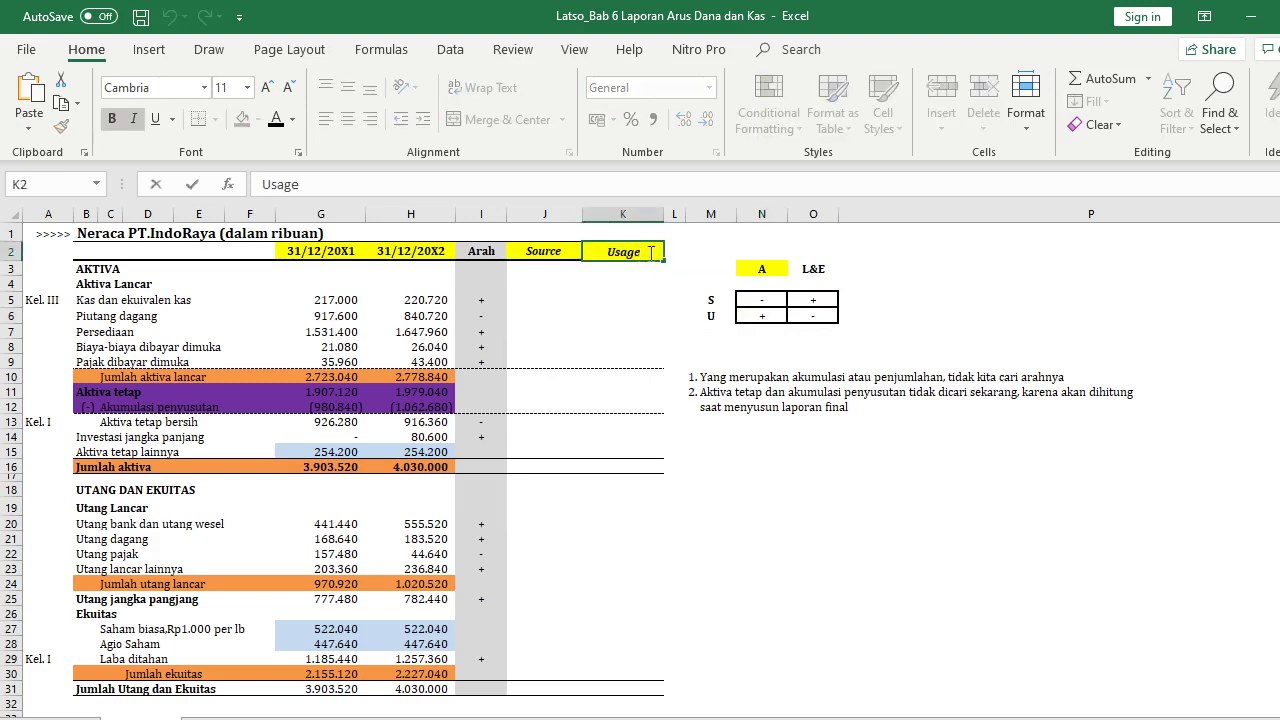
key(BackSpace)
key(BackSpace)
key(BackSpace)
text(e)
click(929, 318)
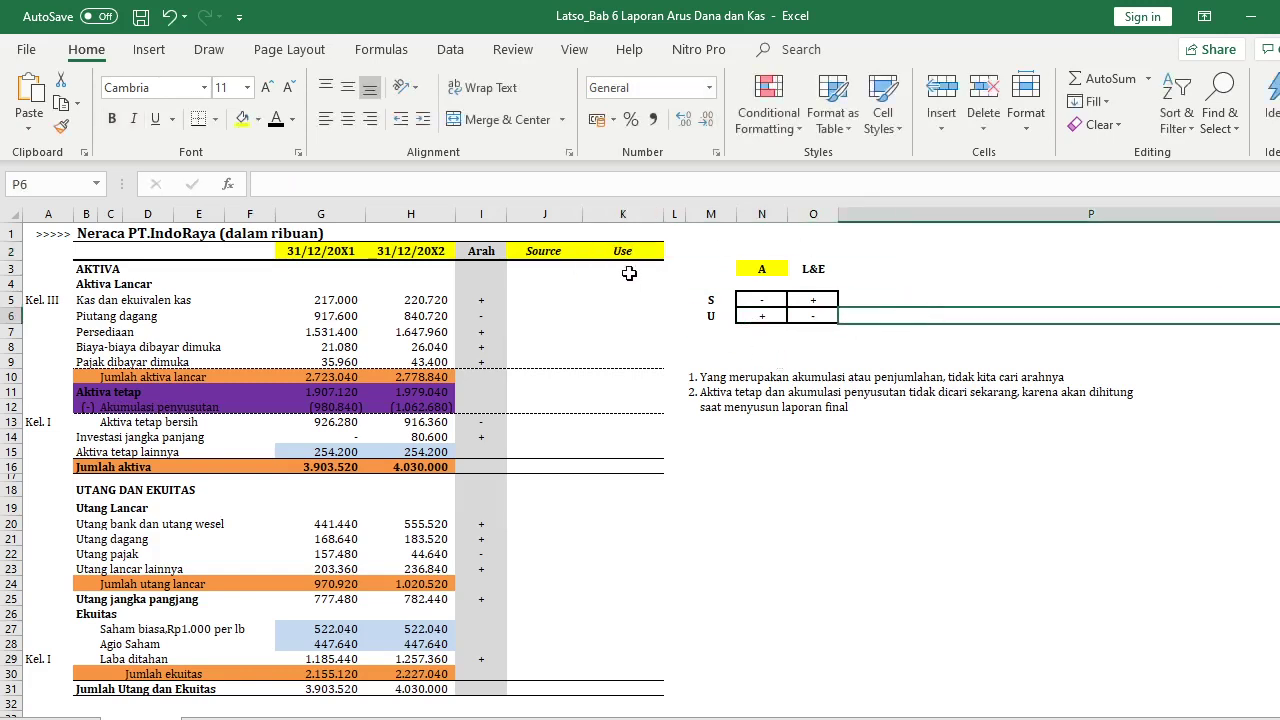
Reveal the Kas dan ekuivalen kas change in the Use column by setting the font color of K5 to black
click(624, 299)
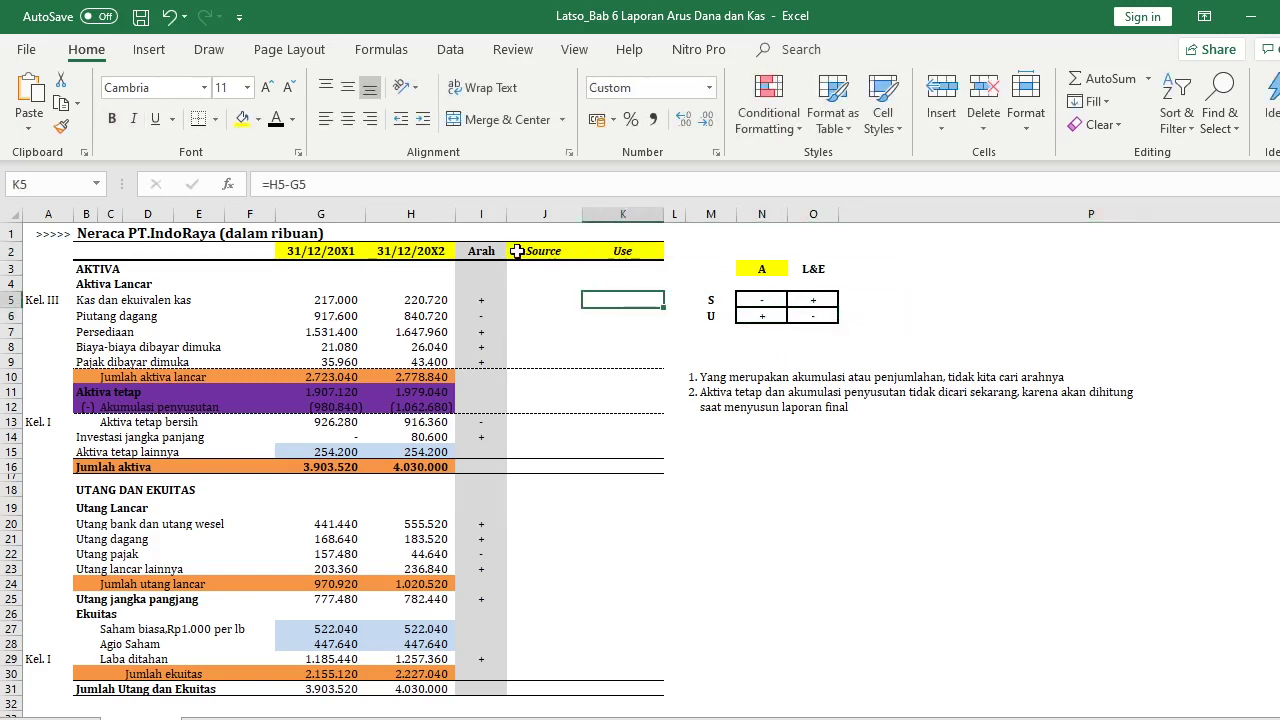
click(276, 120)
click(782, 508)
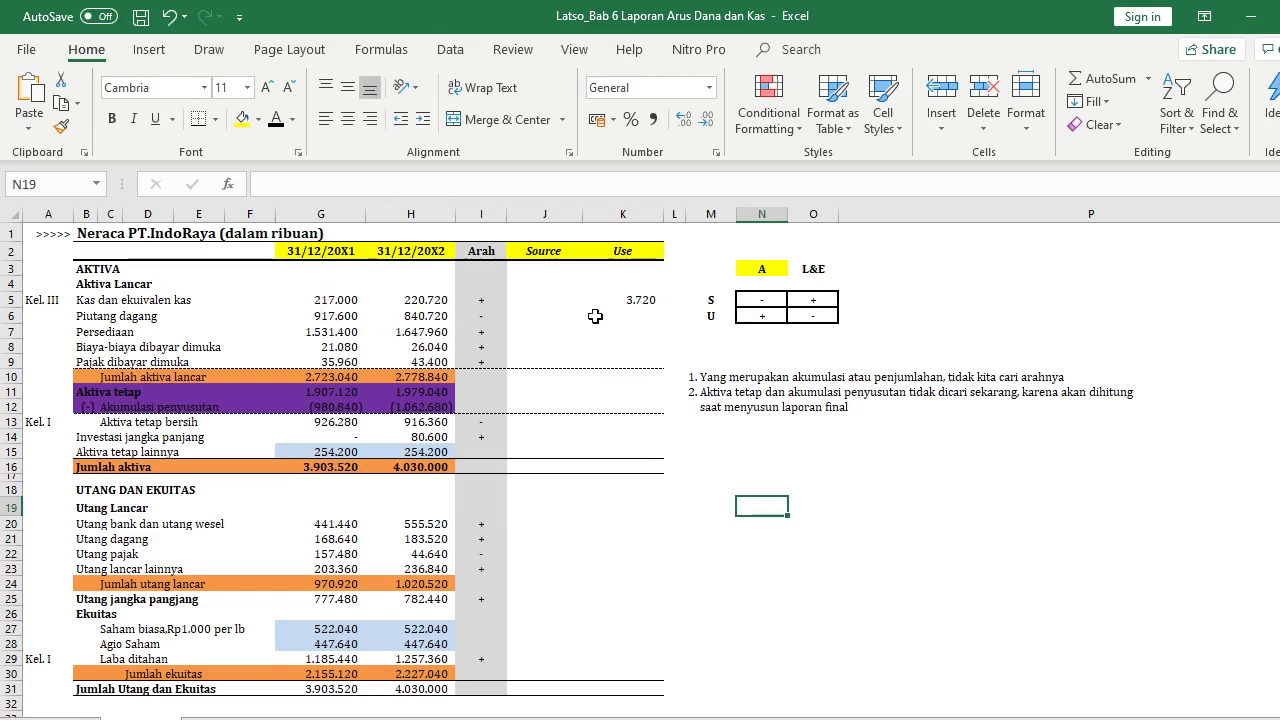
Match the Arah sign of Piutang dagang to the S row of the matrix and reveal its change in the Source column, cell J6
click(440, 332)
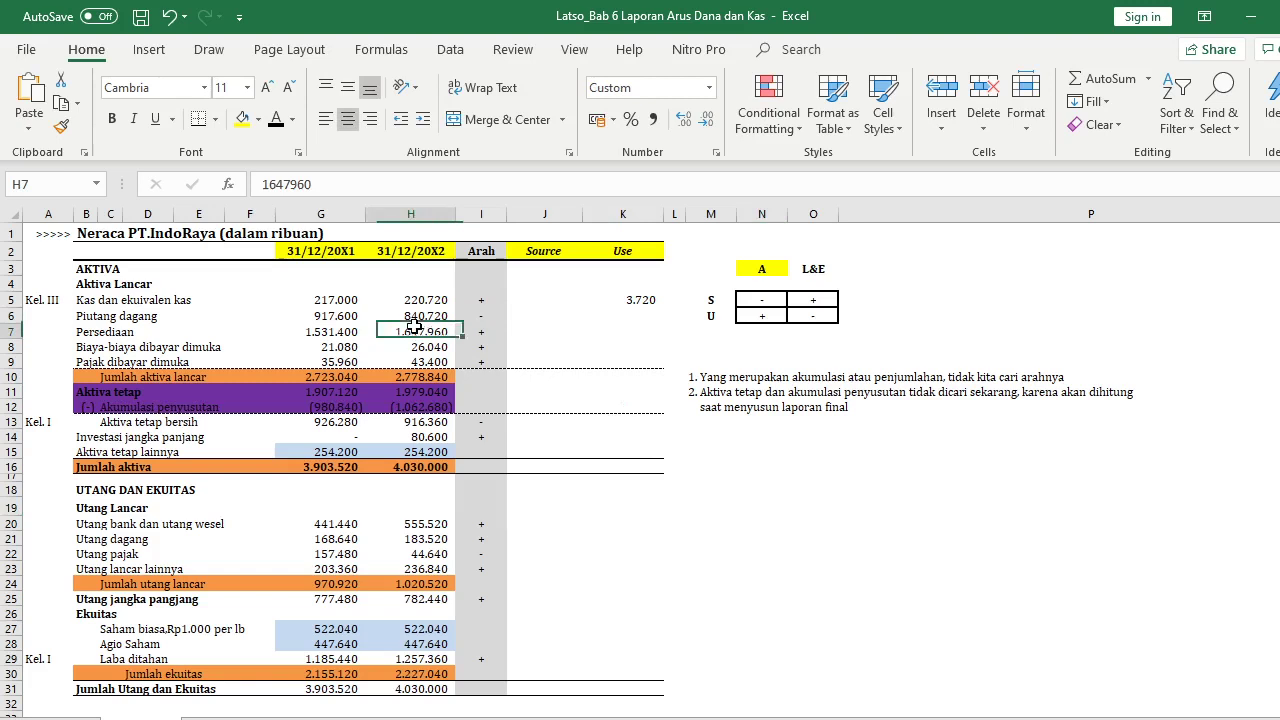
click(156, 316)
click(102, 302)
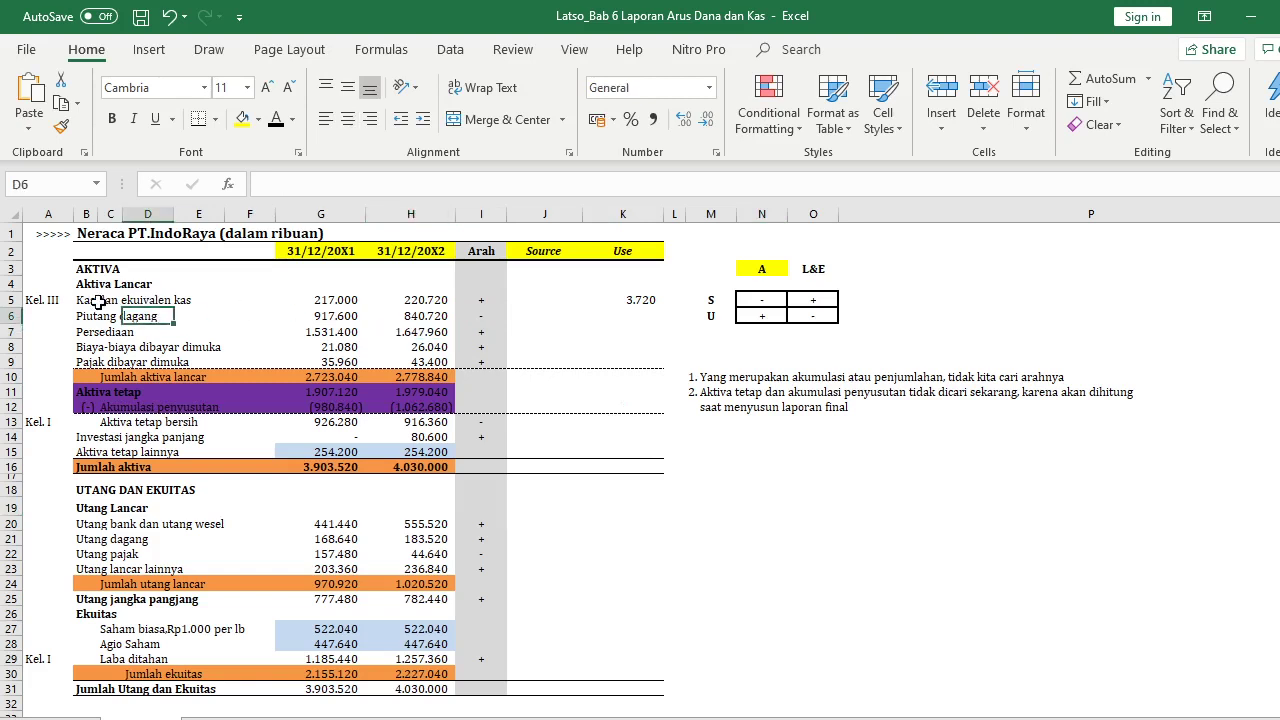
click(480, 316)
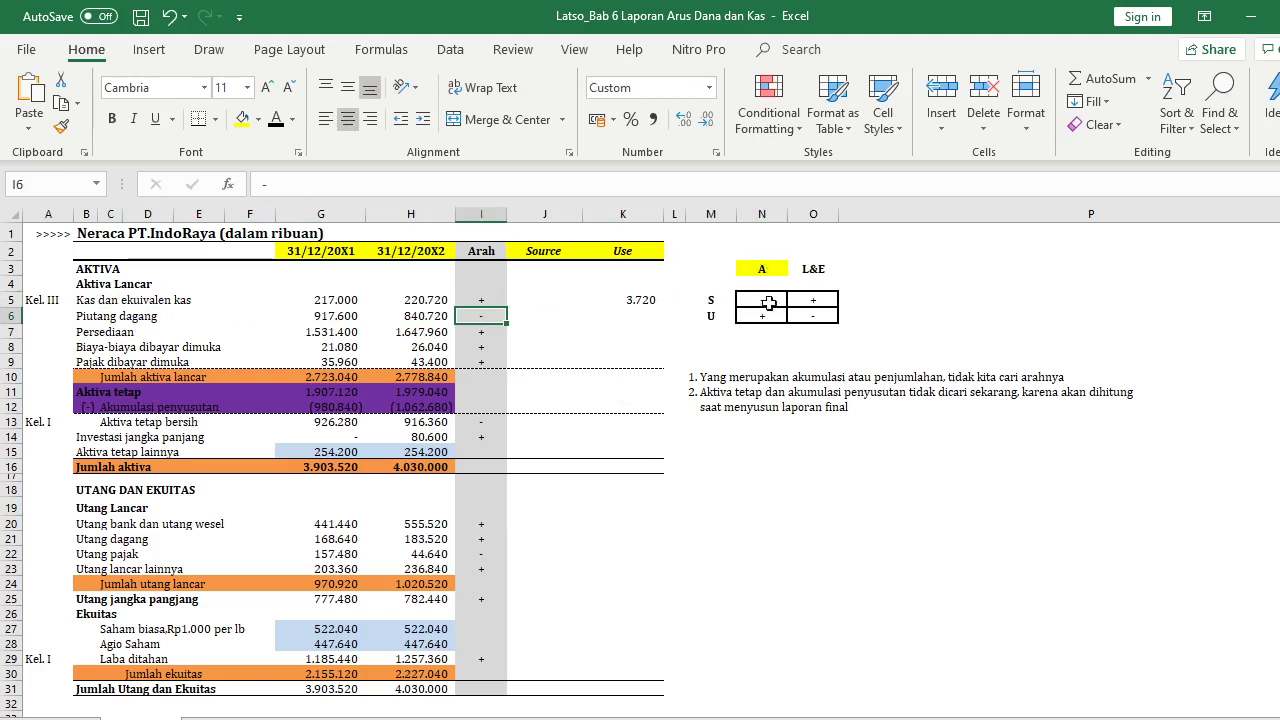
click(710, 300)
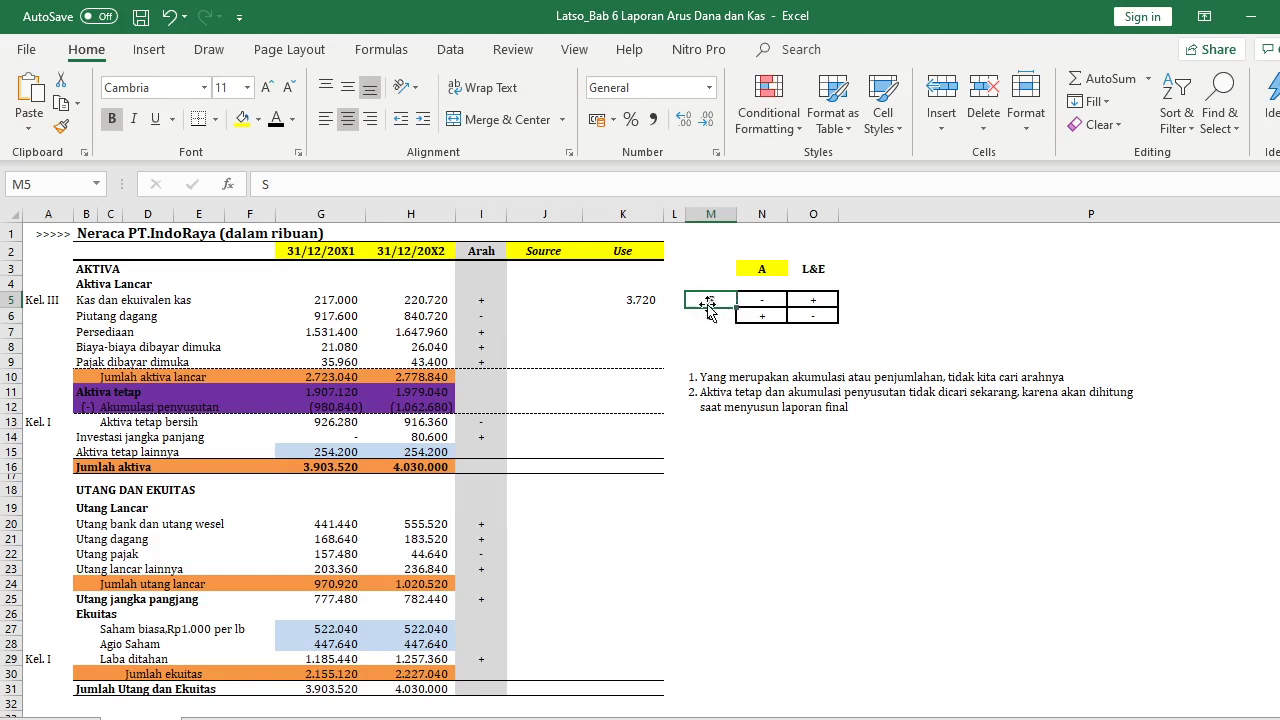
click(544, 316)
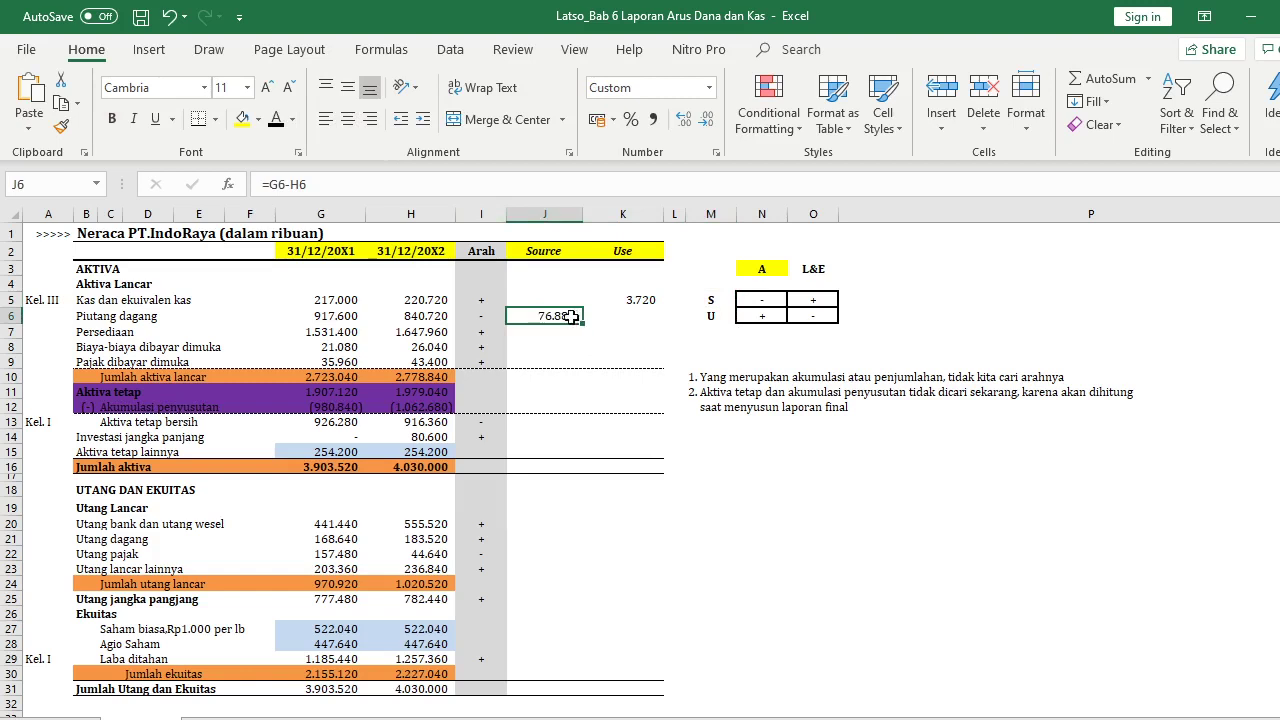
Try to shade both years' Piutang dagang balances, G6:H6, grey
drag(342, 316, 415, 318)
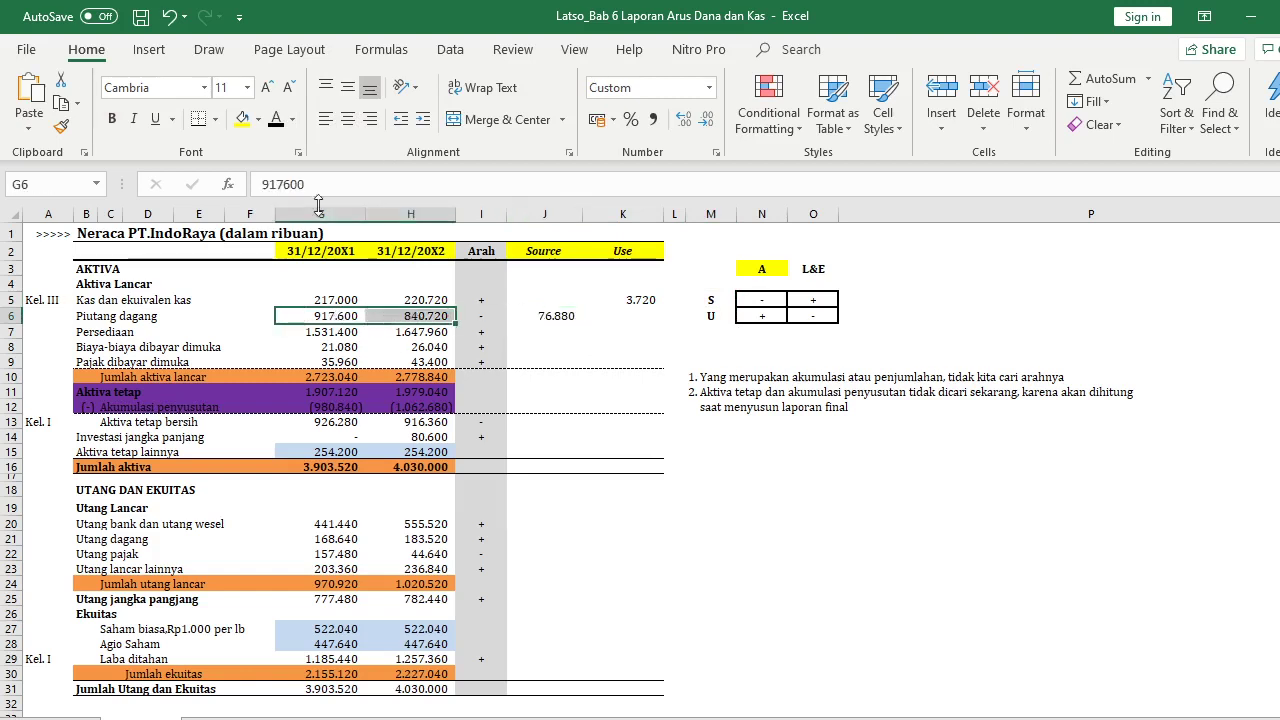
click(262, 119)
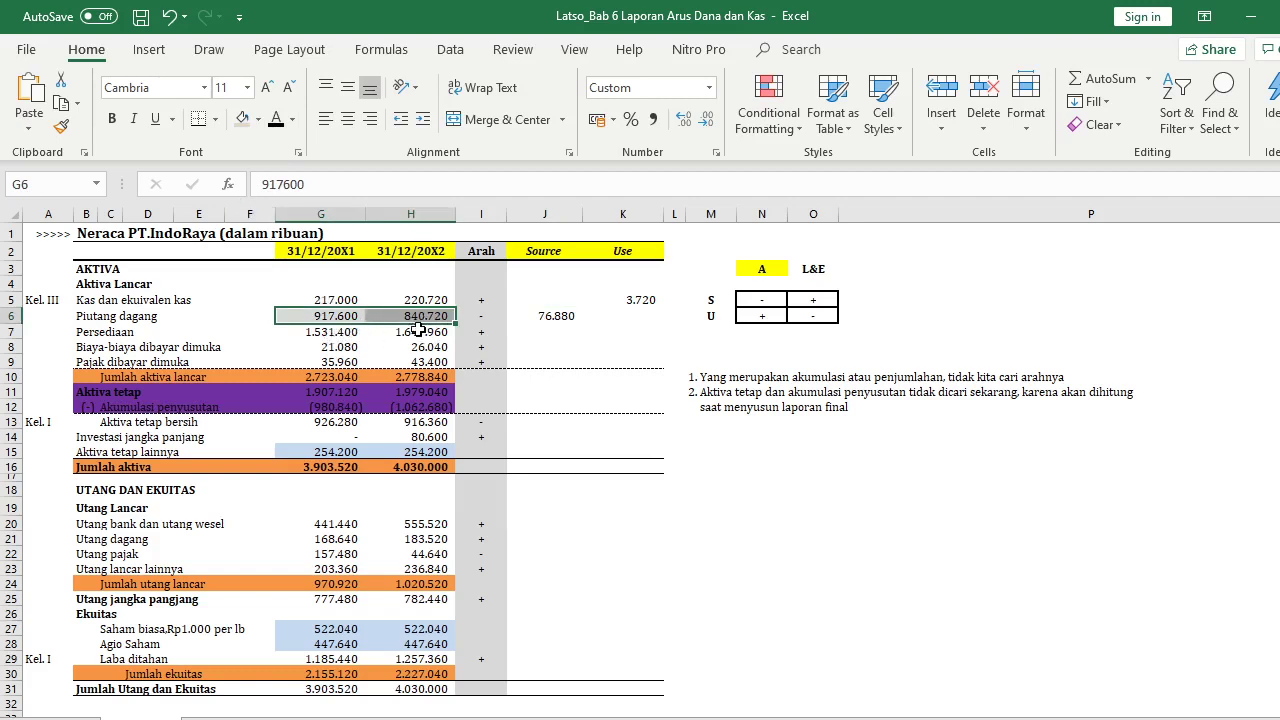
key(ctrl+z)
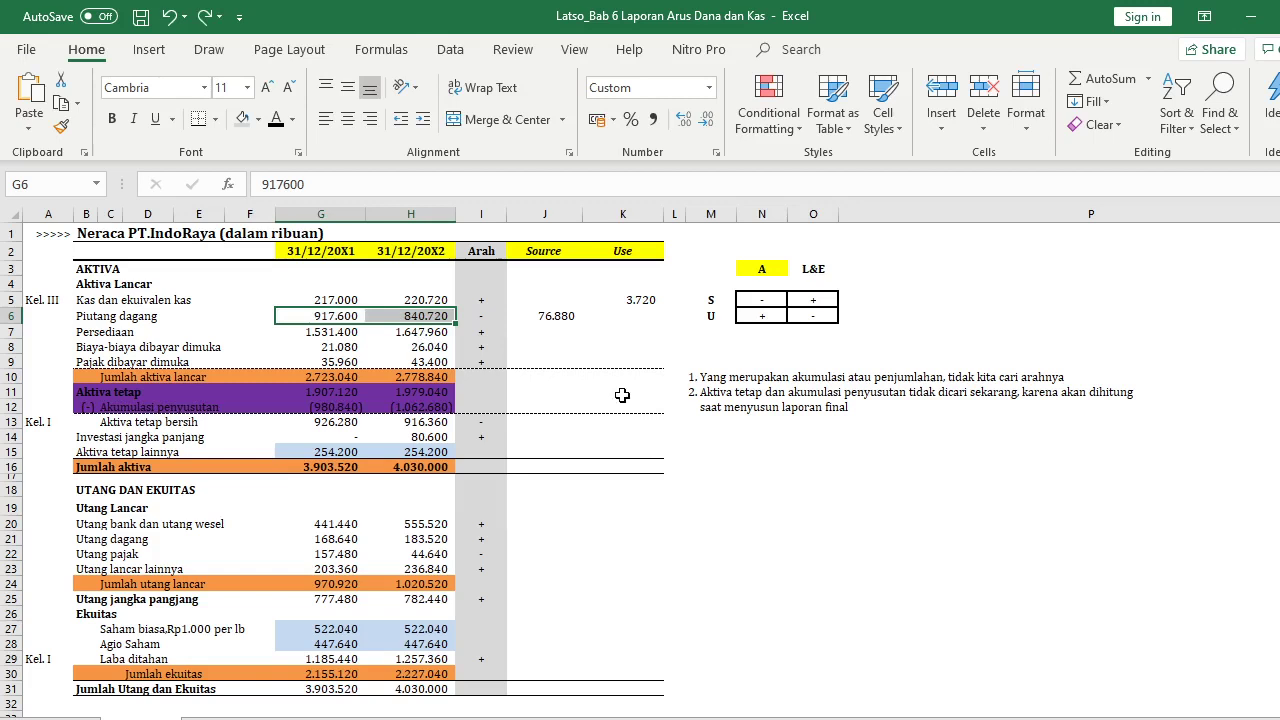
click(682, 429)
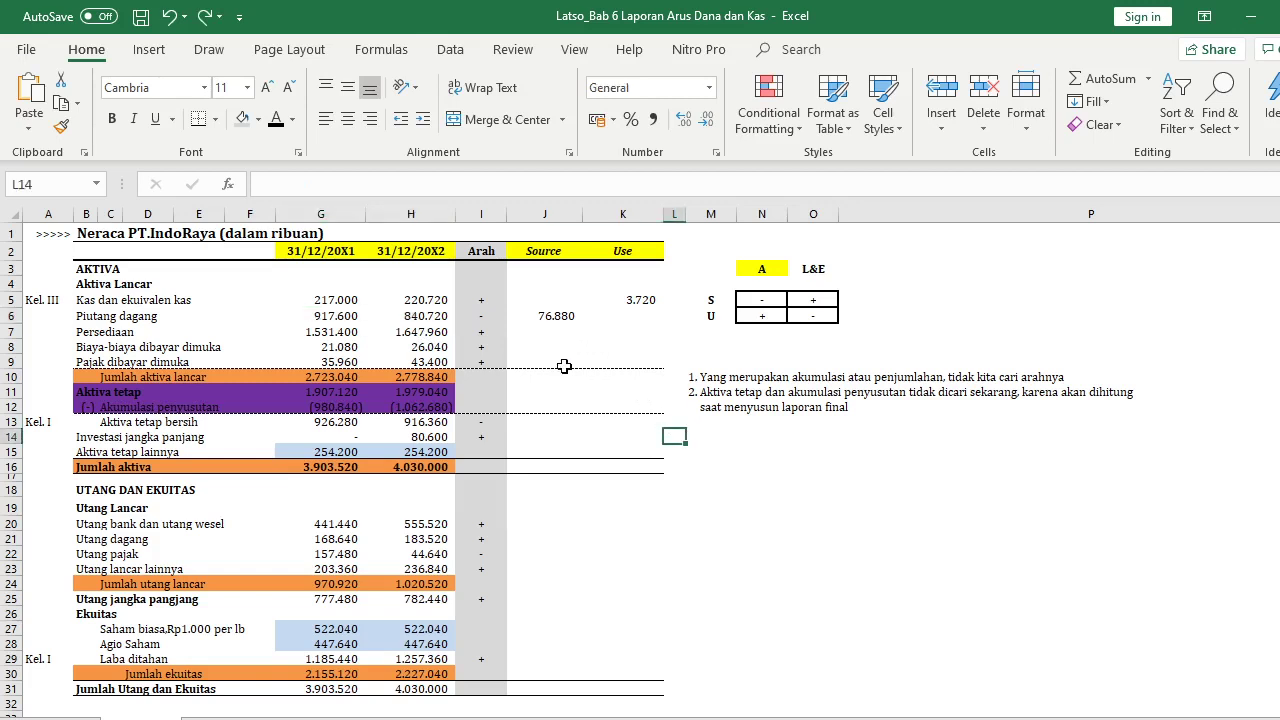
Shade the L&E header of the matrix orange as the rule for the UTANG DAN EKUITAS accounts
click(141, 492)
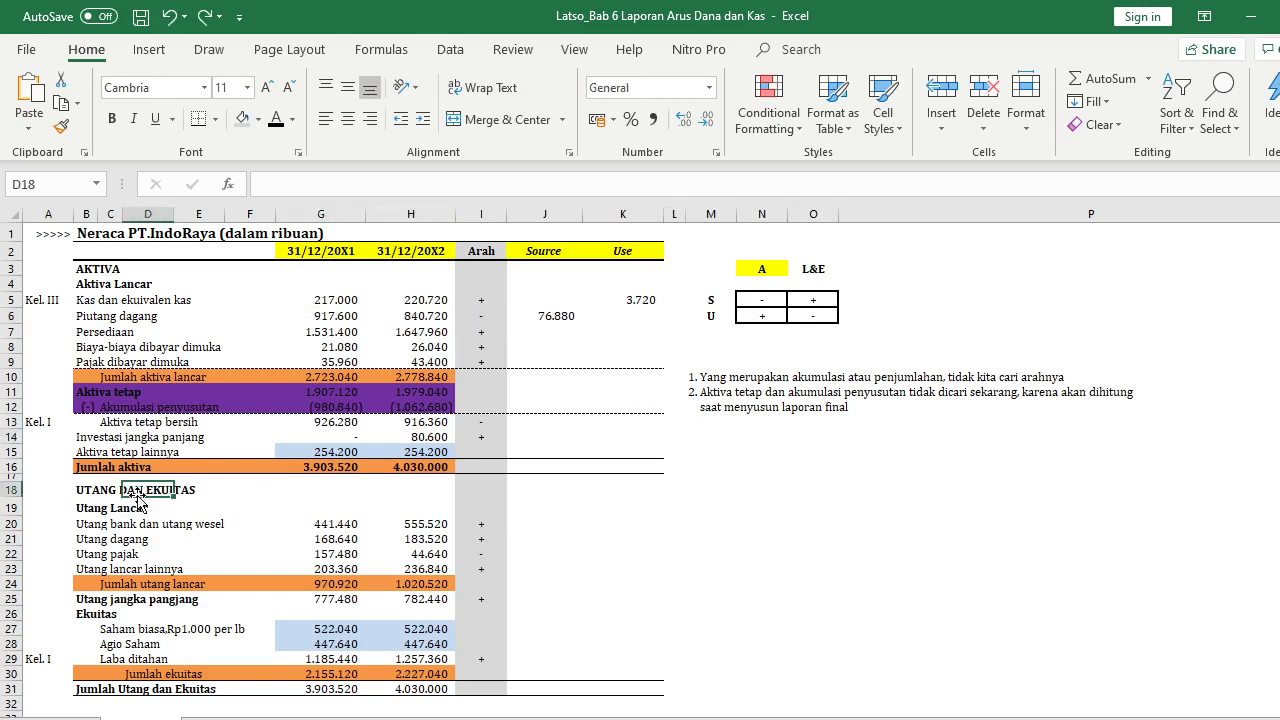
click(813, 270)
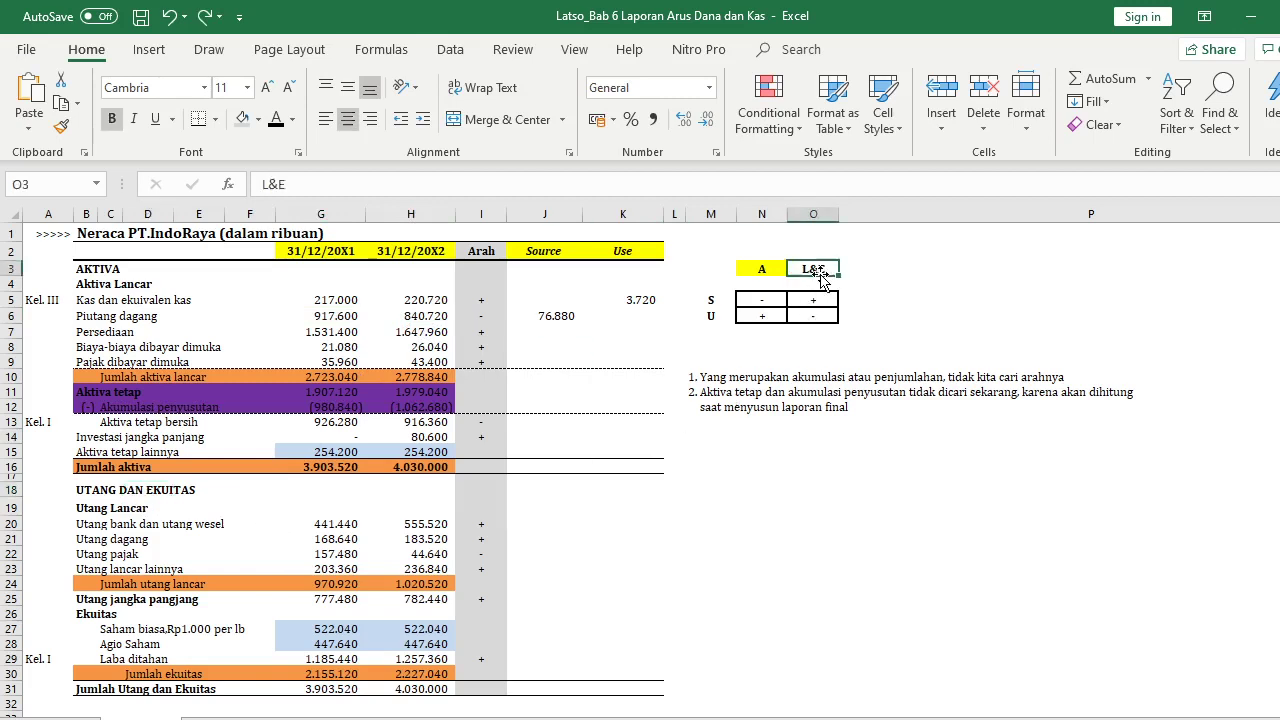
click(245, 119)
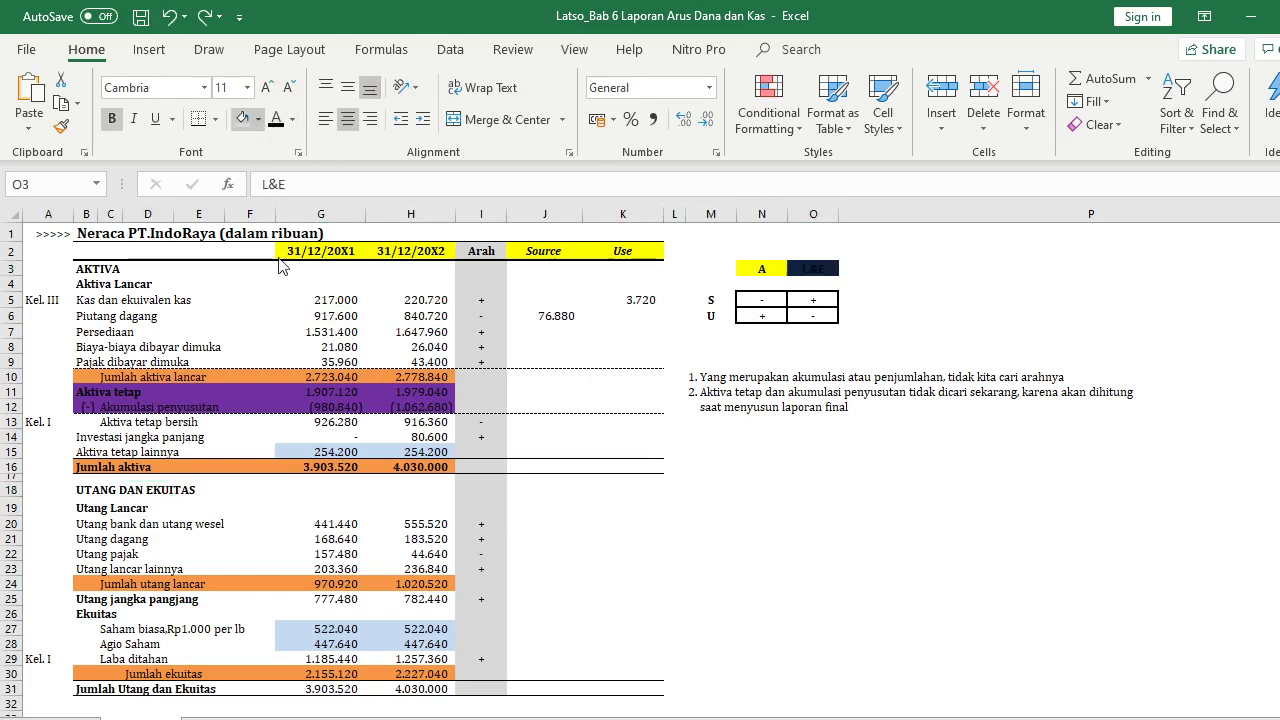
key(ctrl+z)
click(853, 403)
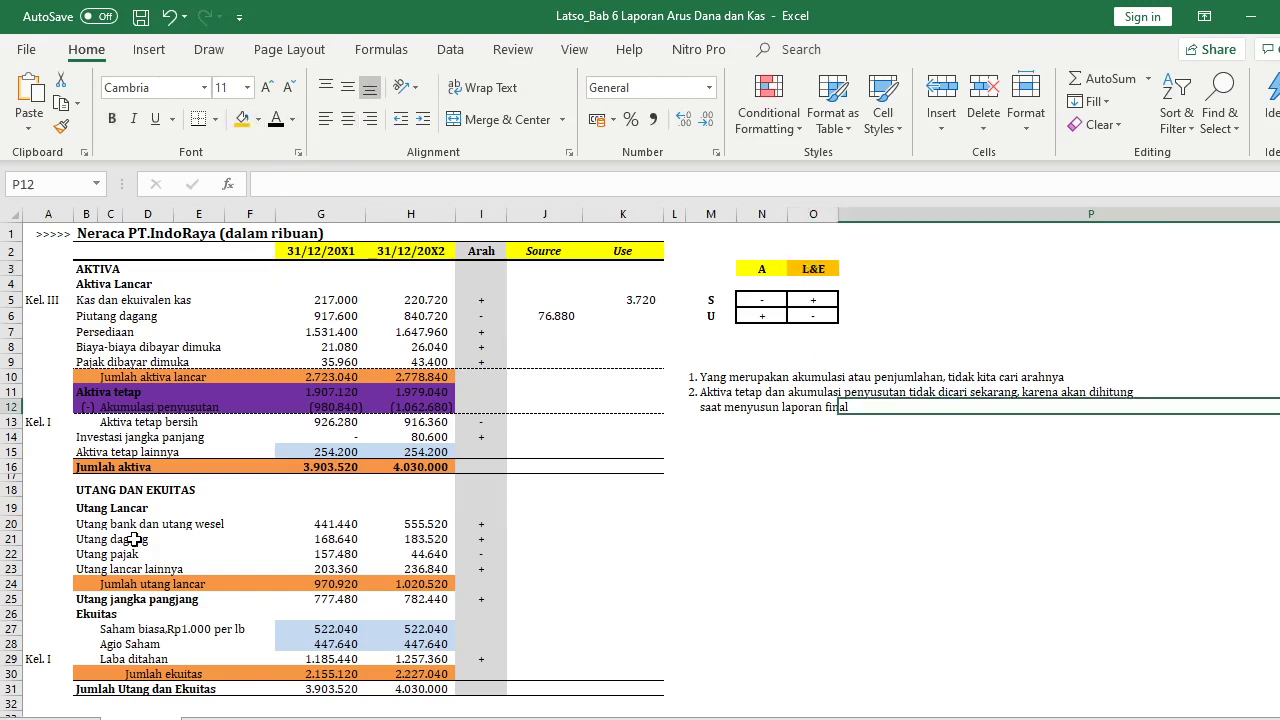
Check the Arah sign of Utang bank dan utang wesel against the L&E column and reveal its Source change in J20 in black
click(481, 523)
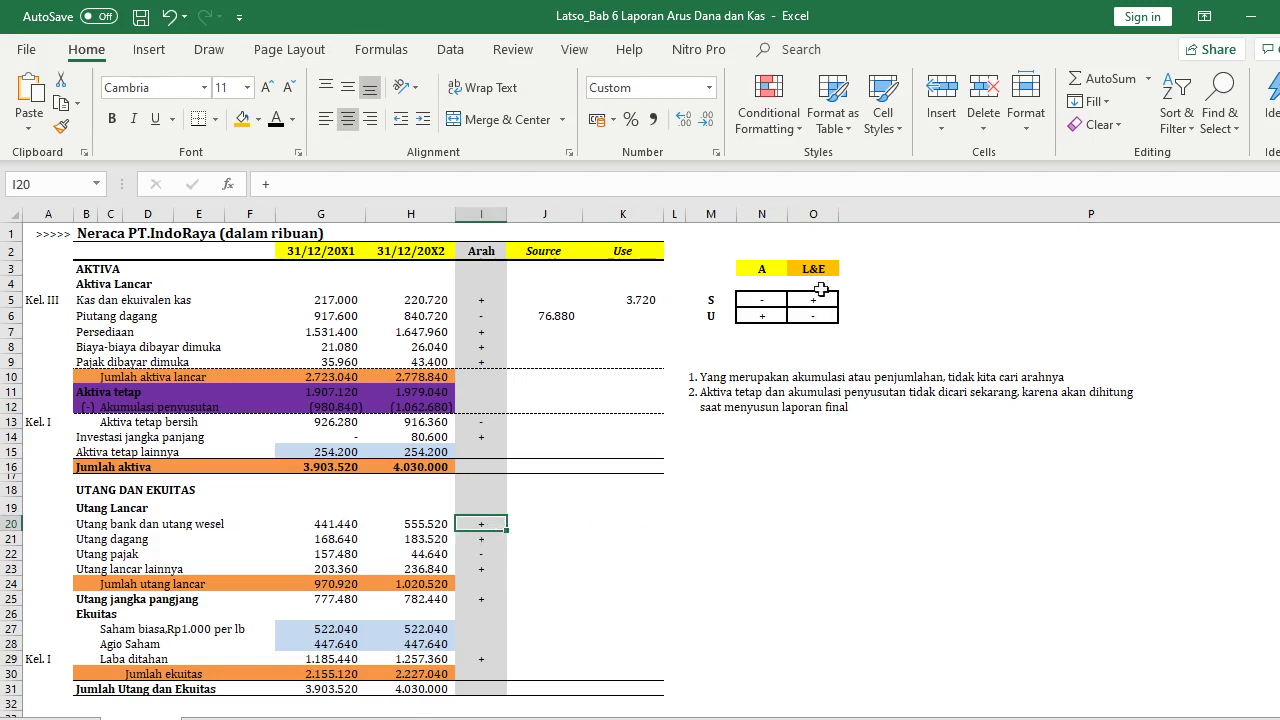
click(821, 256)
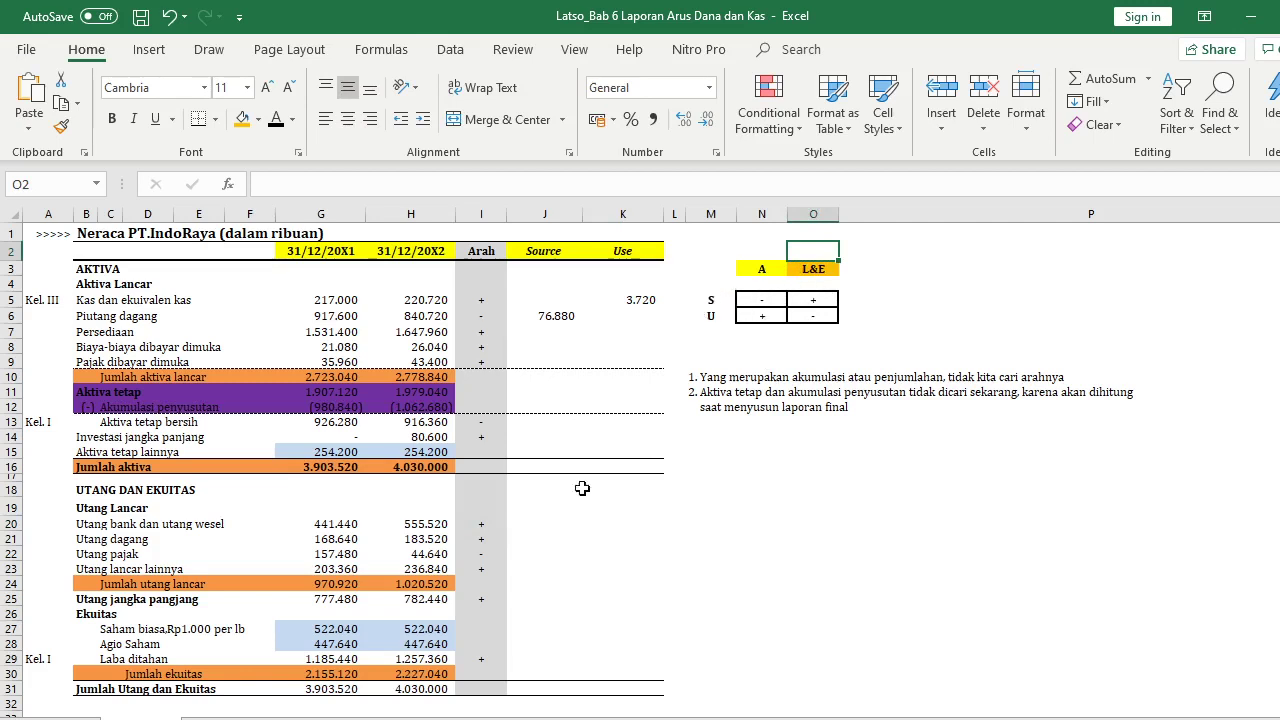
click(533, 522)
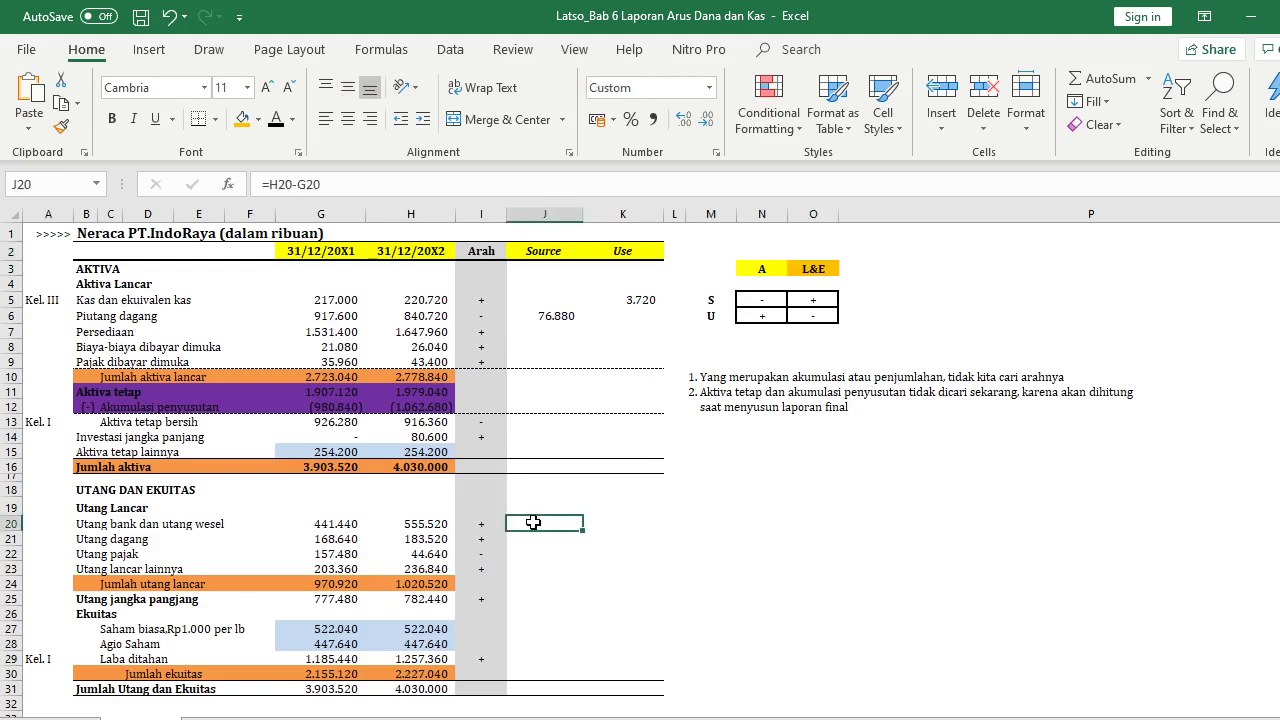
click(276, 119)
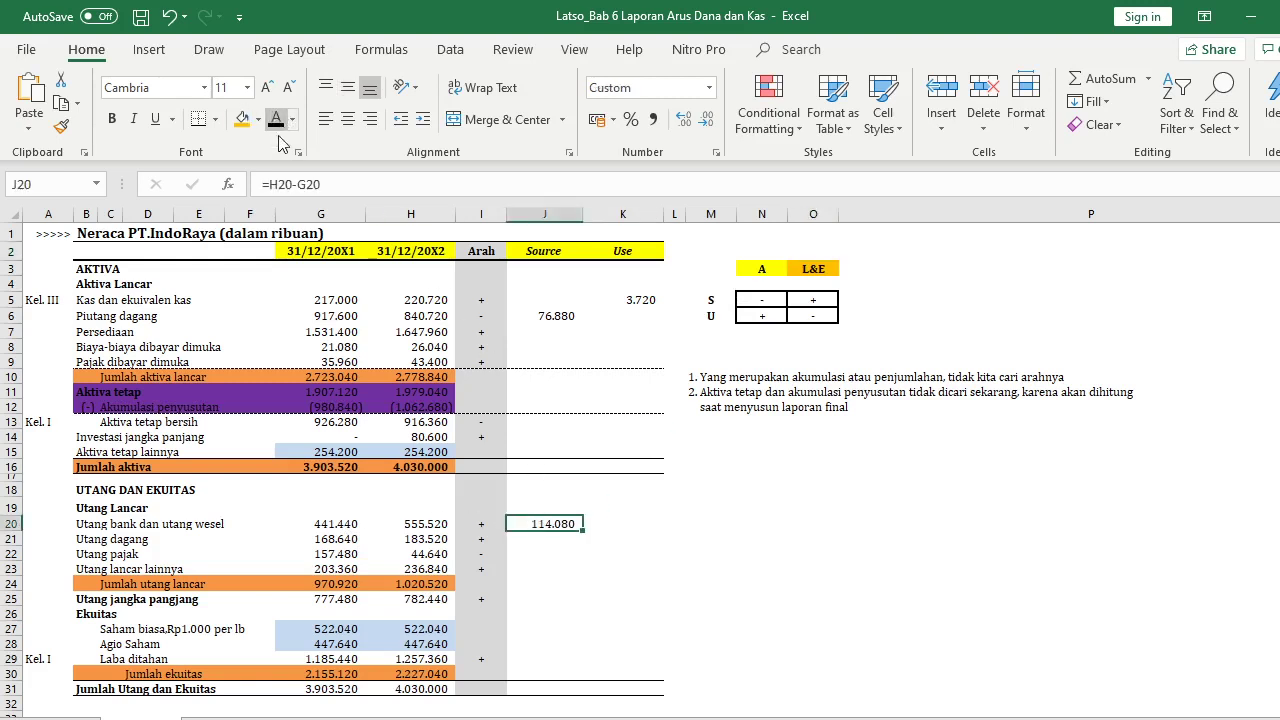
click(829, 613)
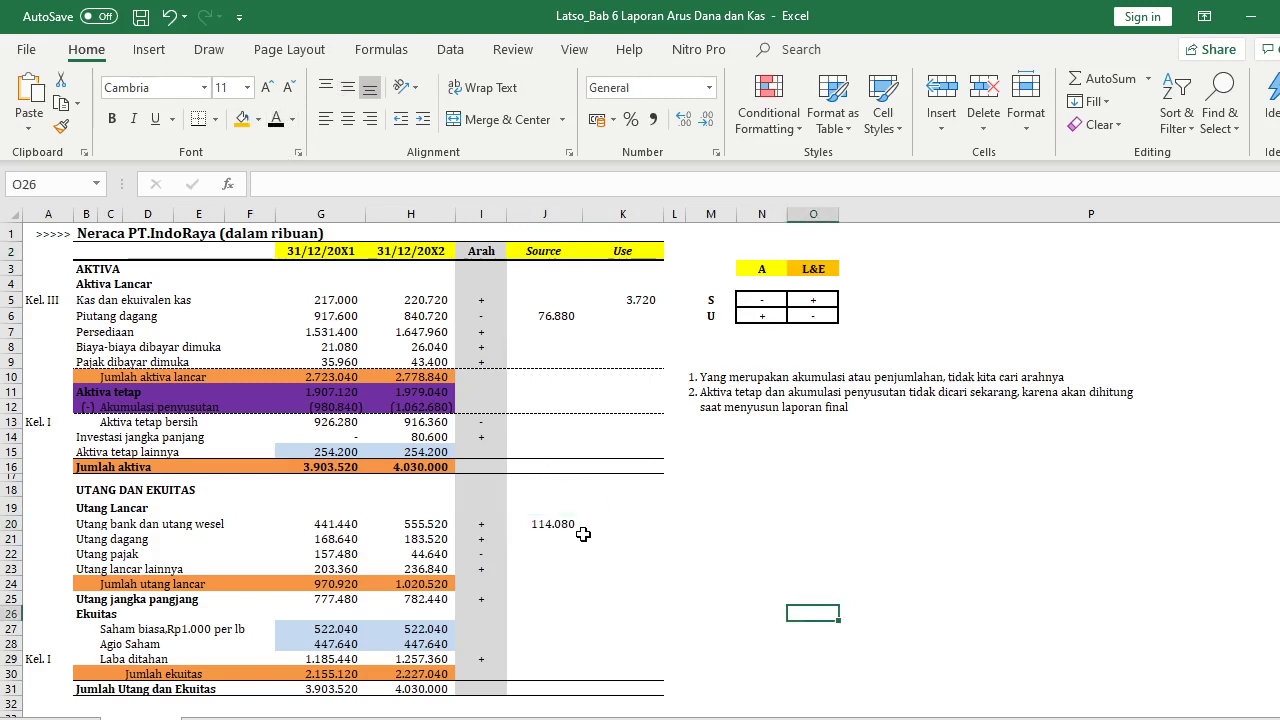
Shade both years' Utang bank dan utang wesel balances, G20:H20, grey
click(550, 524)
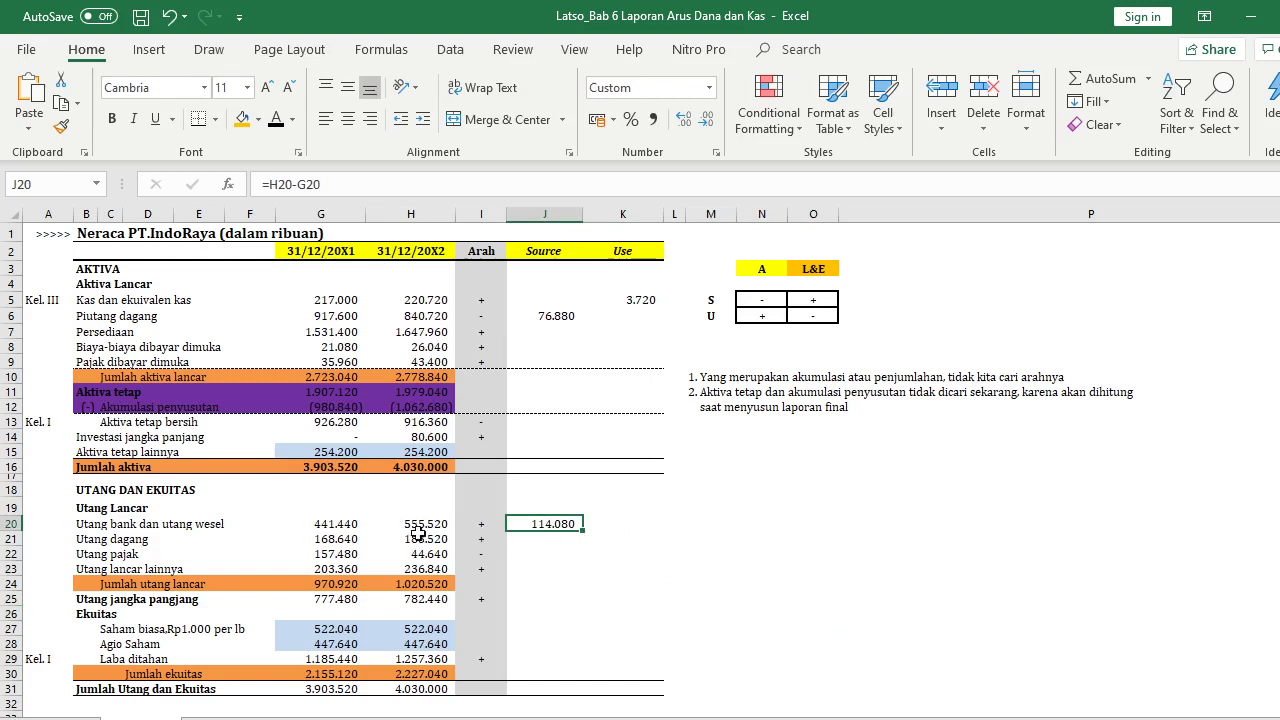
drag(432, 526, 335, 524)
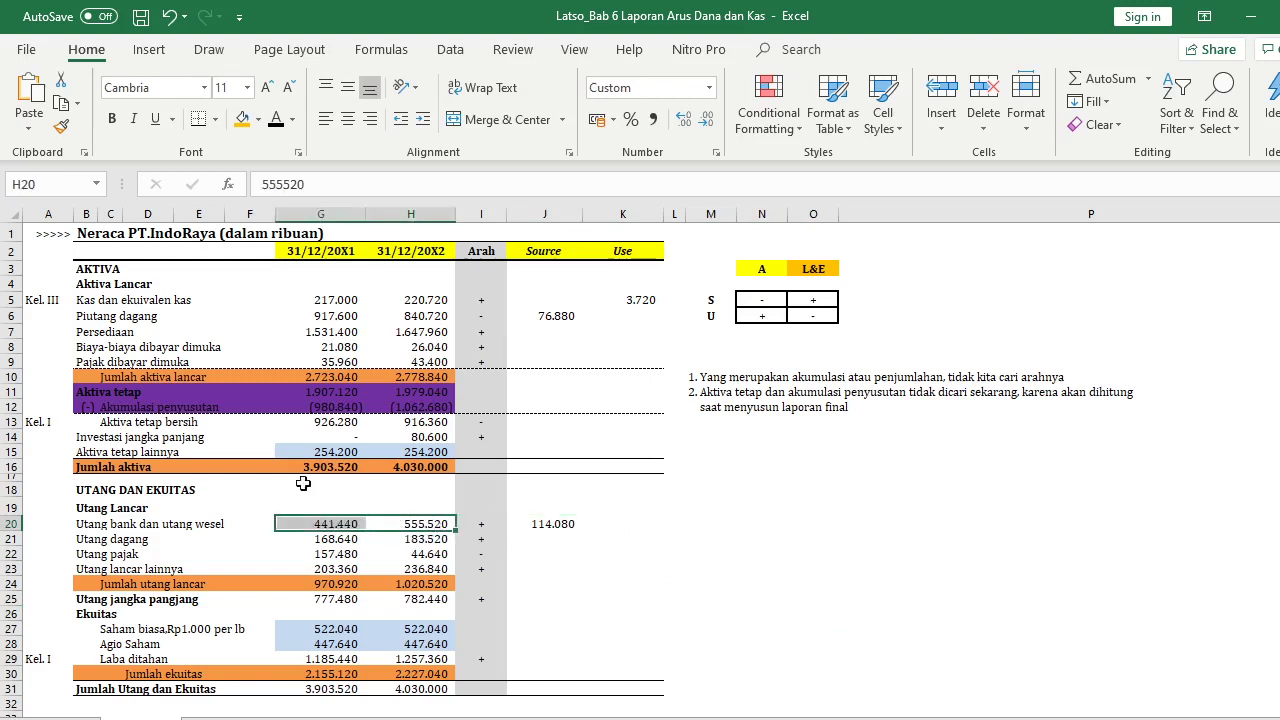
click(242, 118)
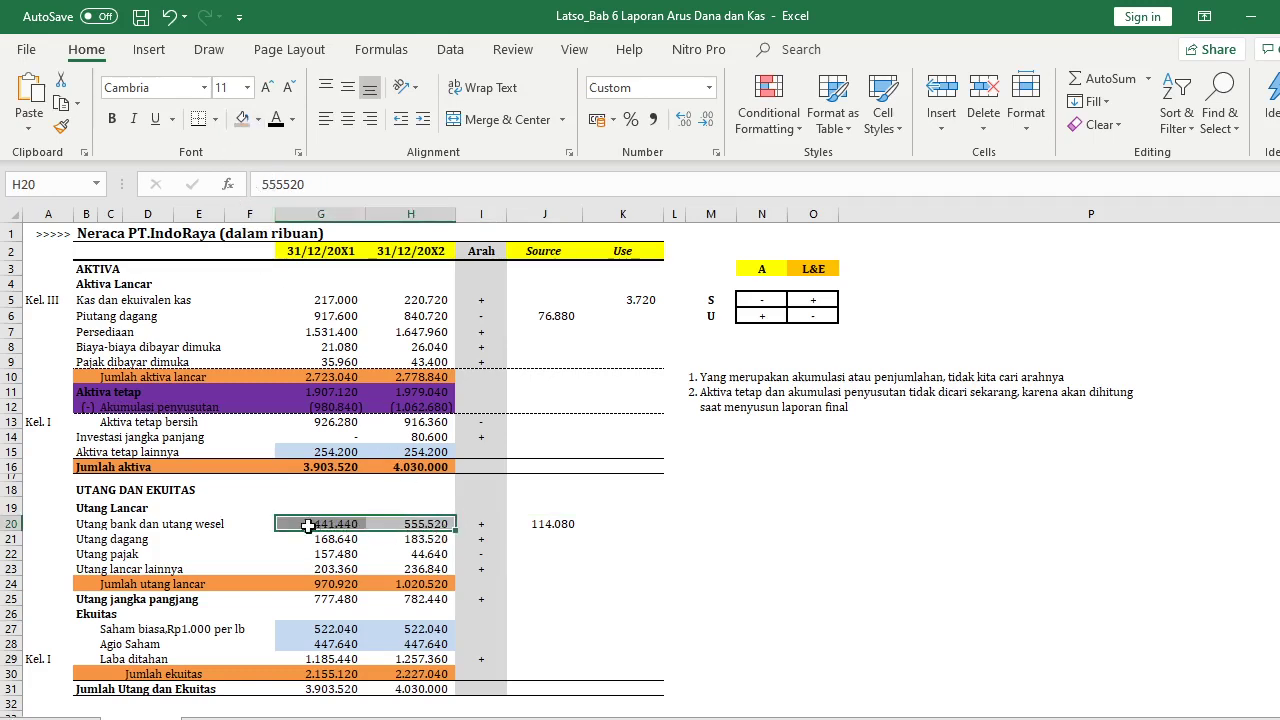
click(528, 525)
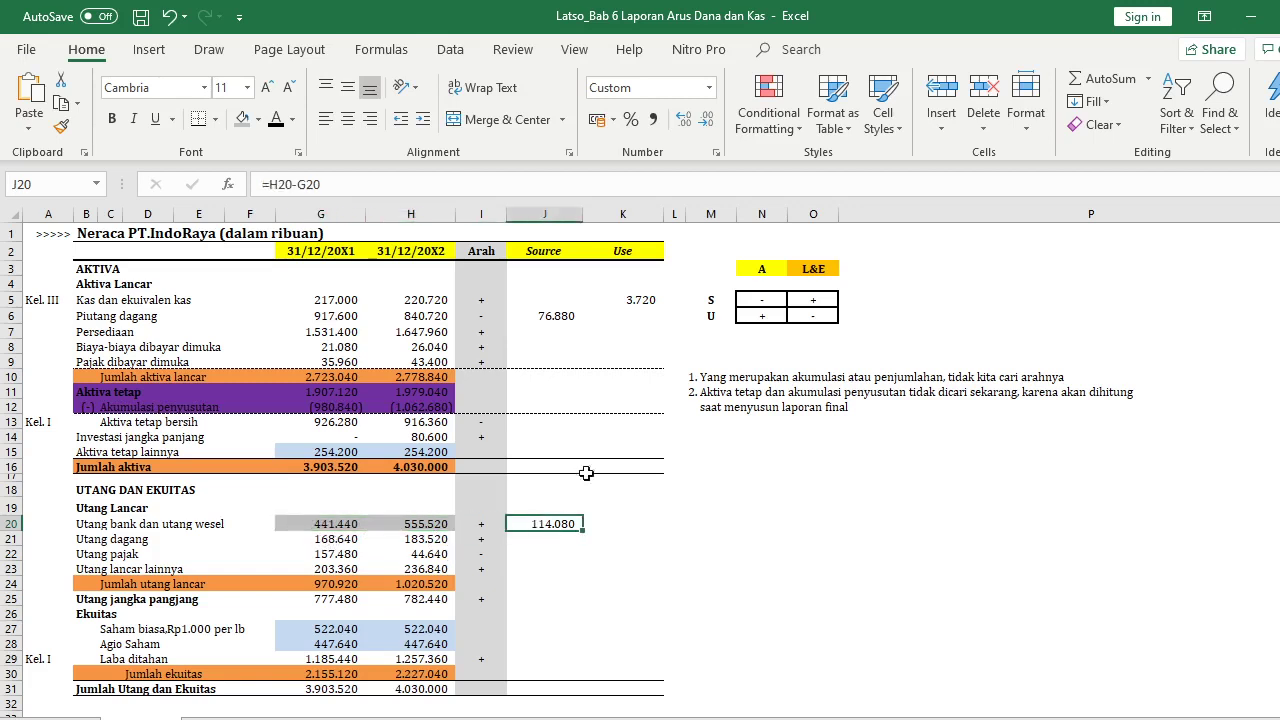
Reveal all remaining account changes in the Source and Use columns by setting the font color of J3:K30 to black
drag(544, 268, 648, 681)
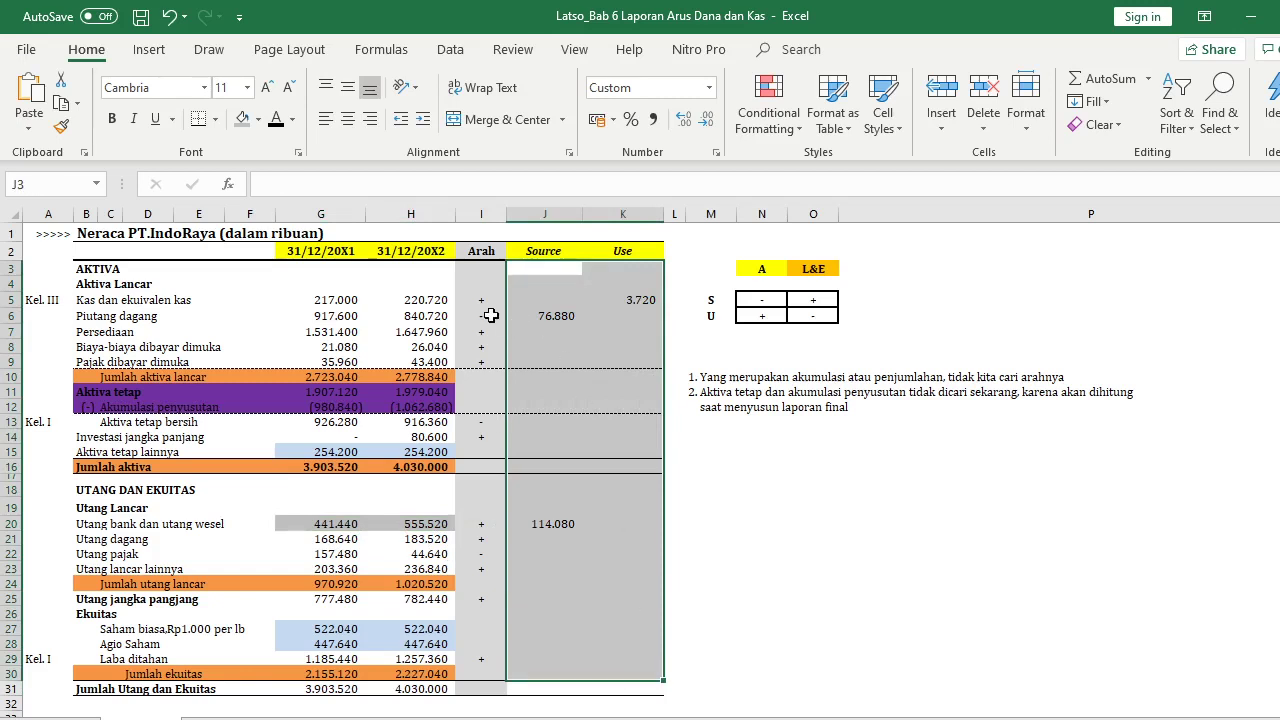
click(277, 120)
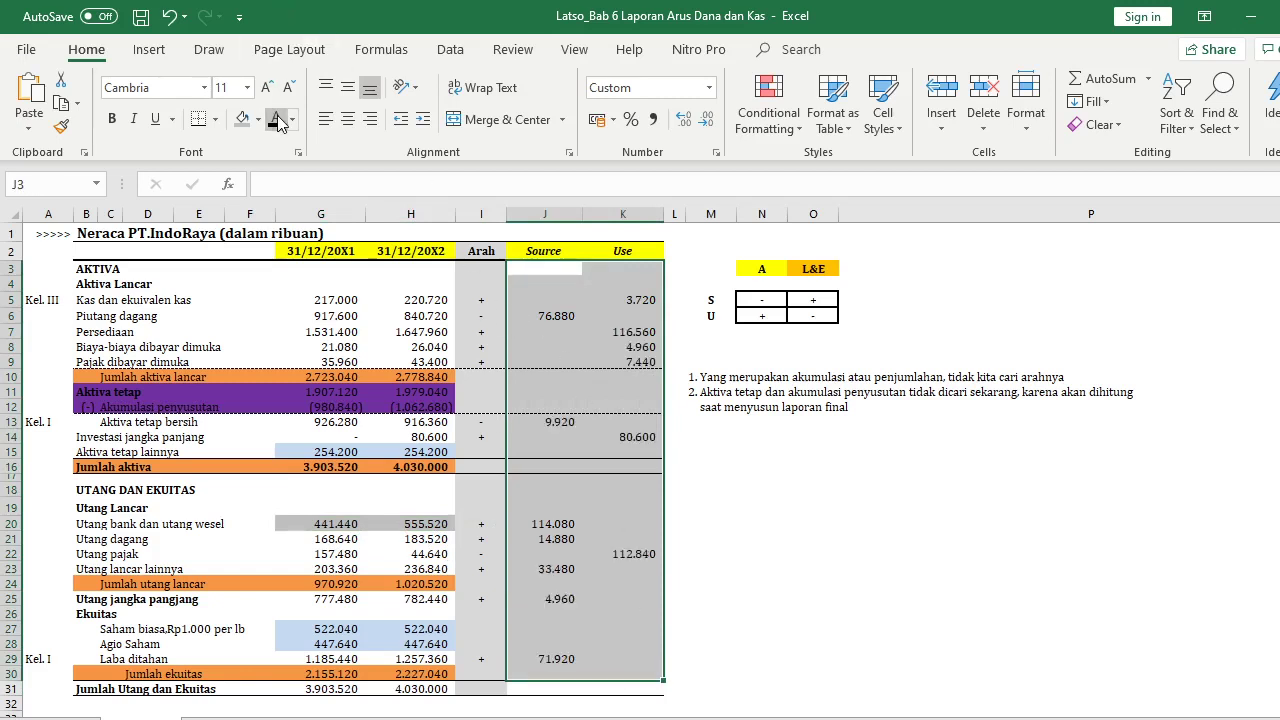
click(784, 501)
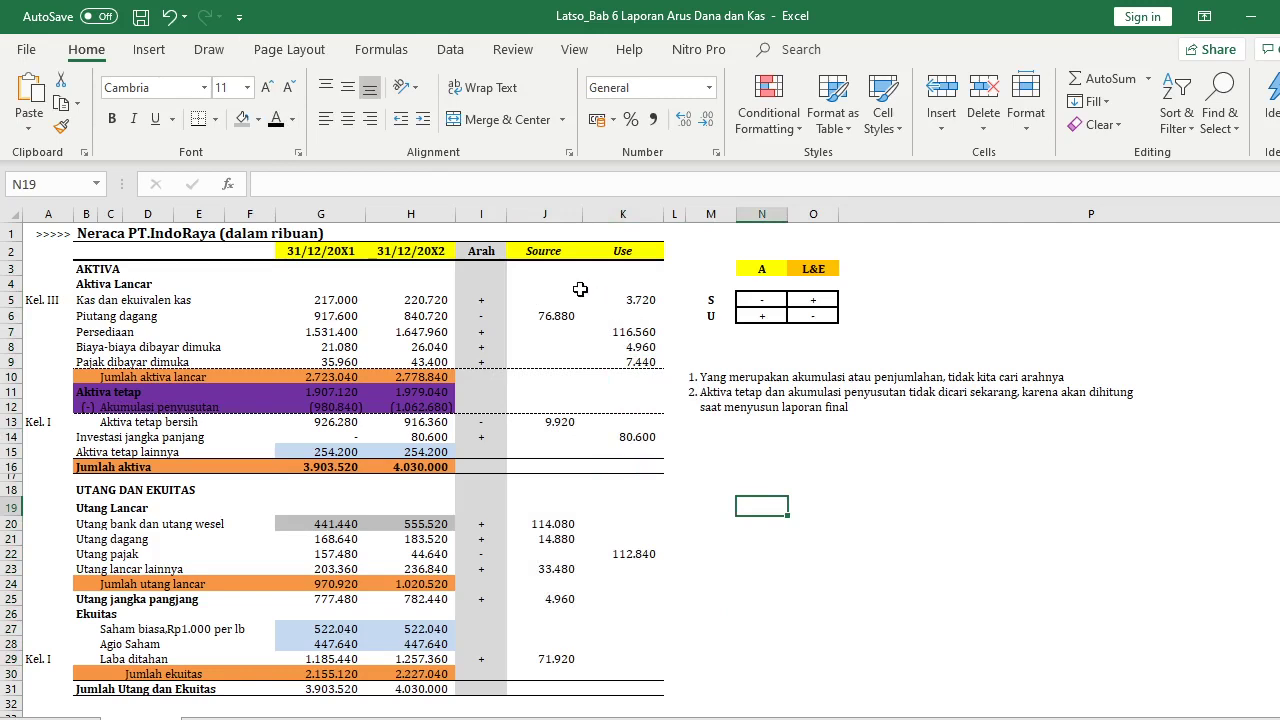
Reveal the Source and Use column totals in J31:K31 of the Jumlah Utang dan Ekuitas row
drag(560, 270, 620, 668)
click(710, 644)
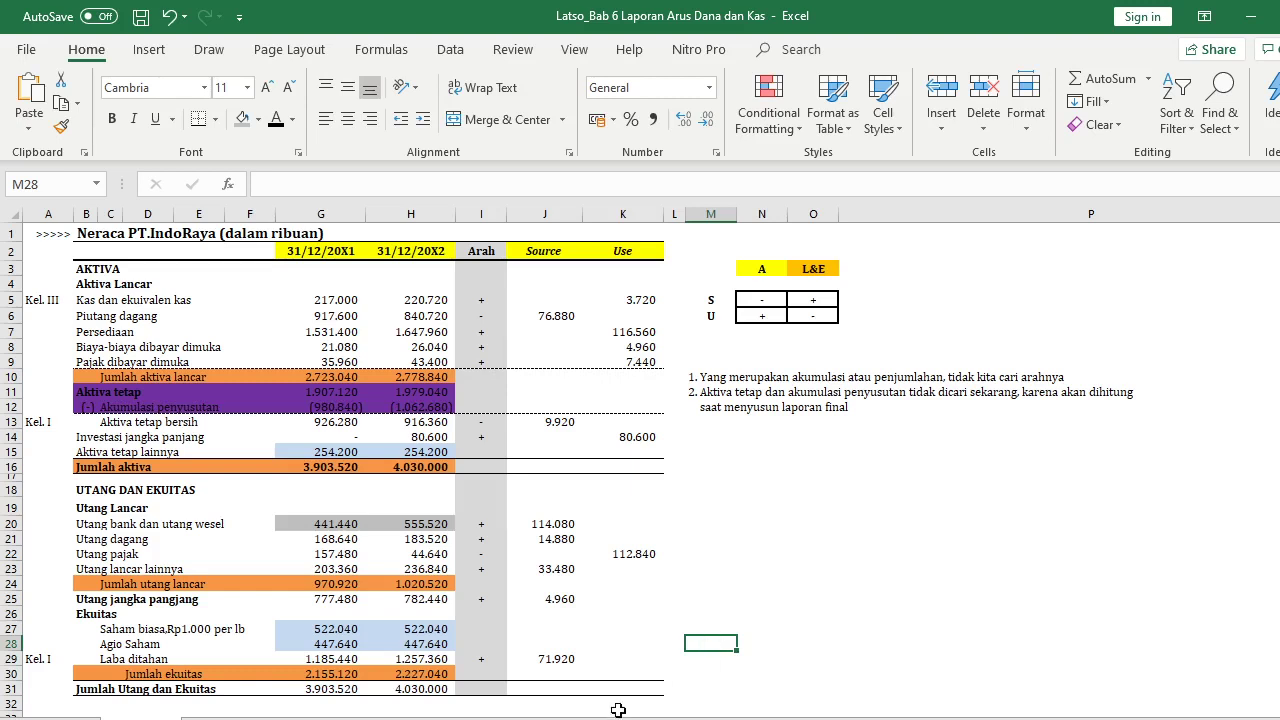
drag(634, 689, 528, 688)
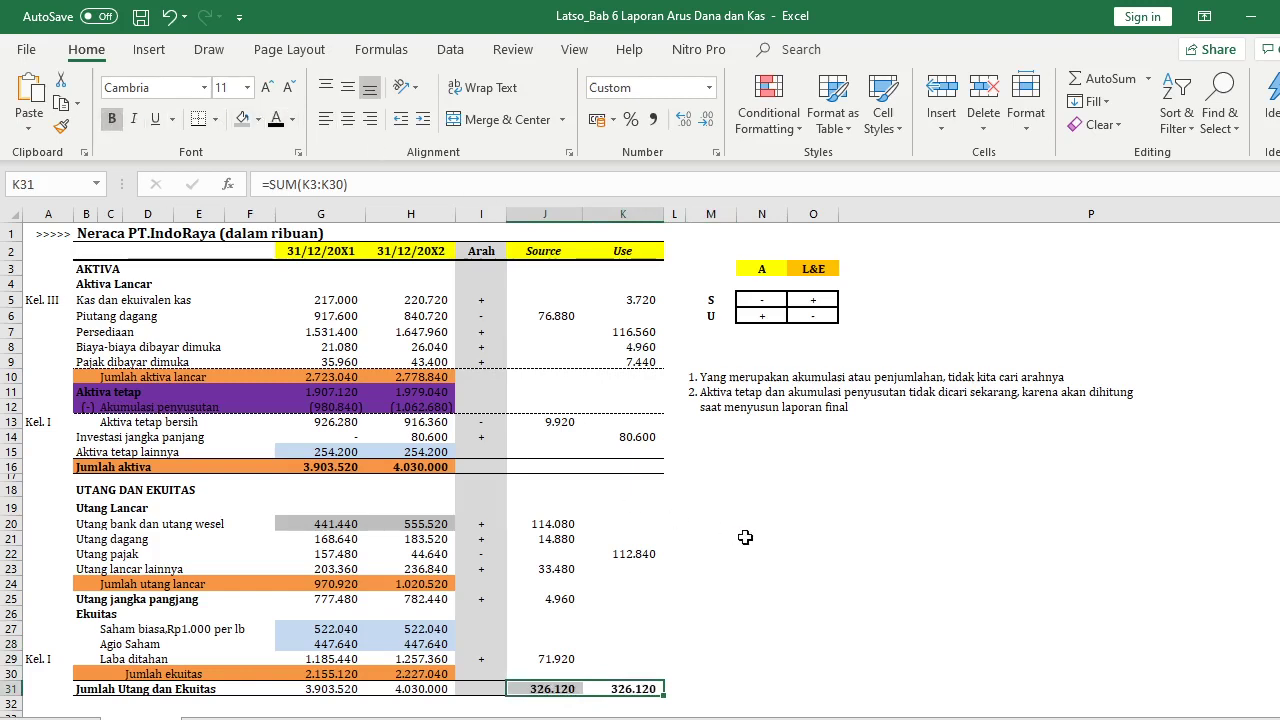
click(778, 553)
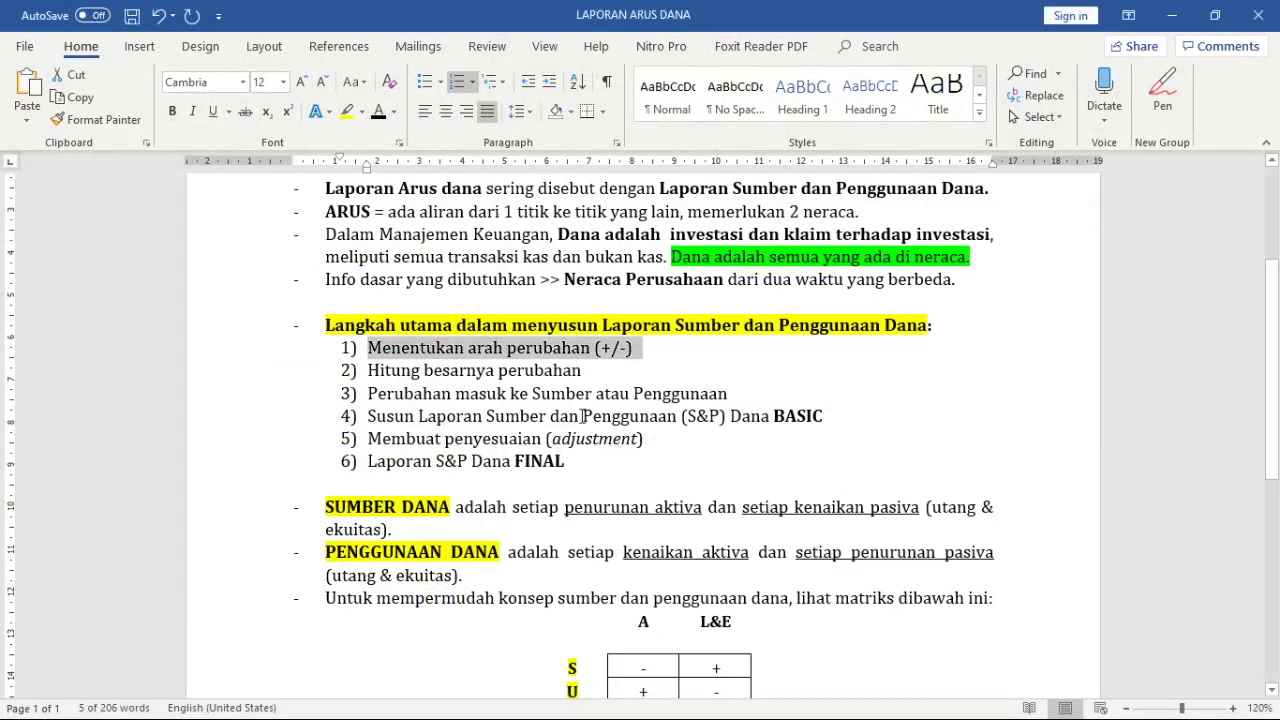
Highlight list items 1 to 3 under Langkah utama dalam menyusun Laporan Sumber dan Penggunaan Dana in bright green
click(620, 379)
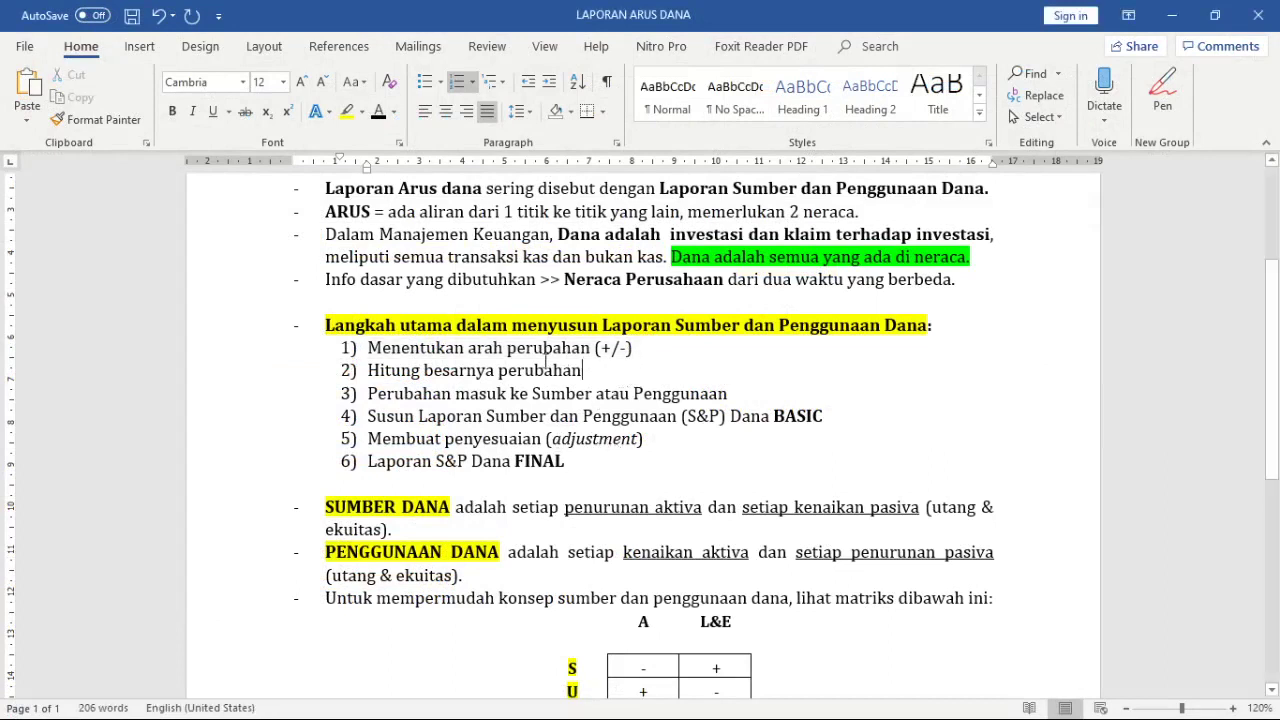
drag(604, 376, 336, 350)
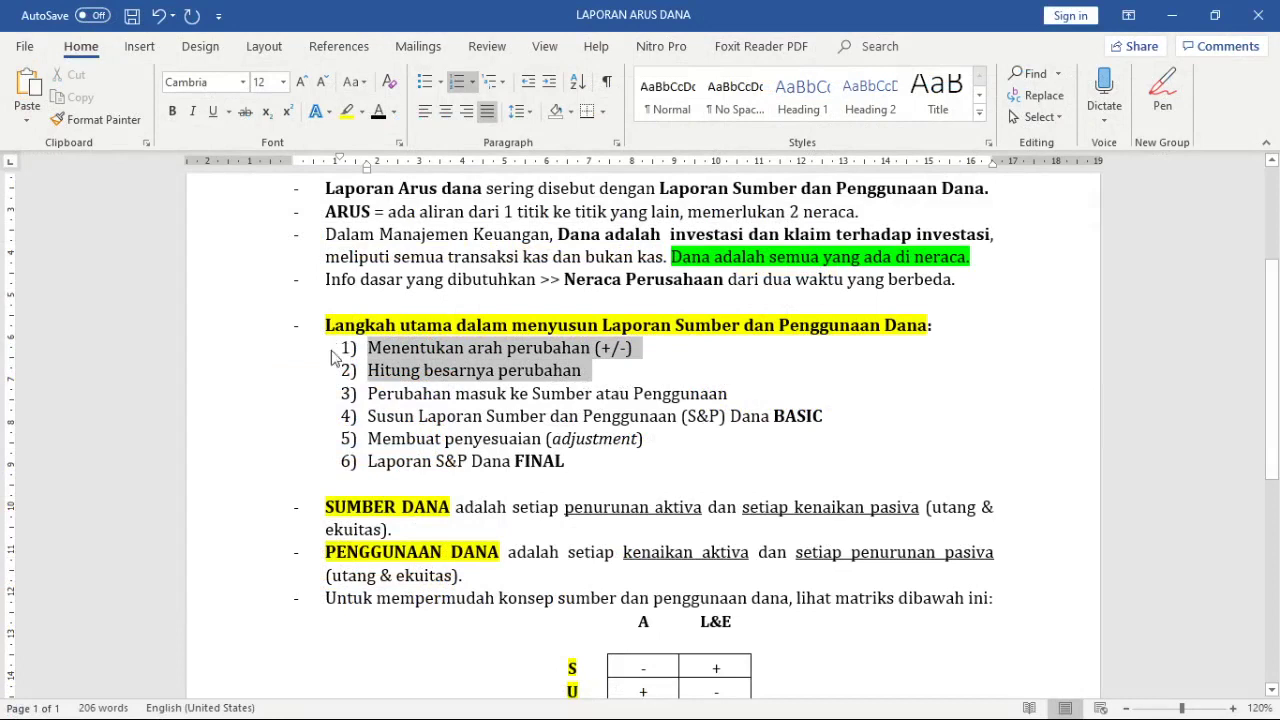
click(349, 112)
click(411, 302)
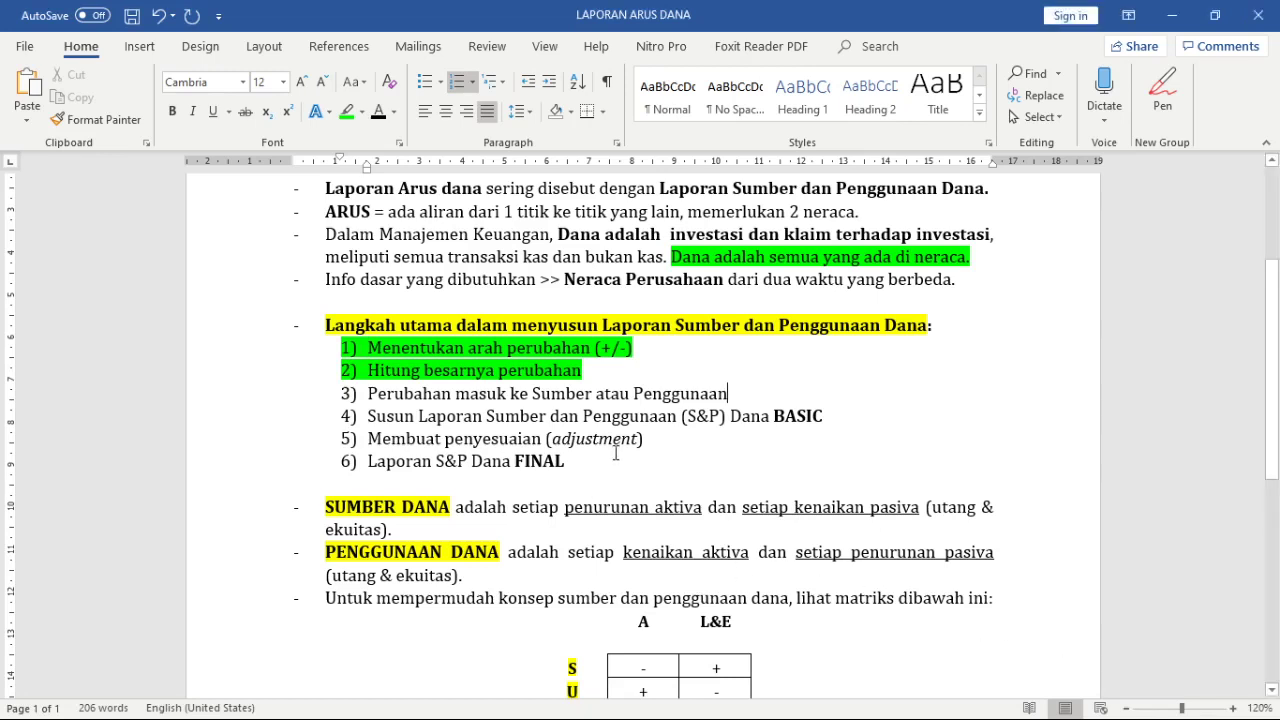
drag(775, 390, 407, 398)
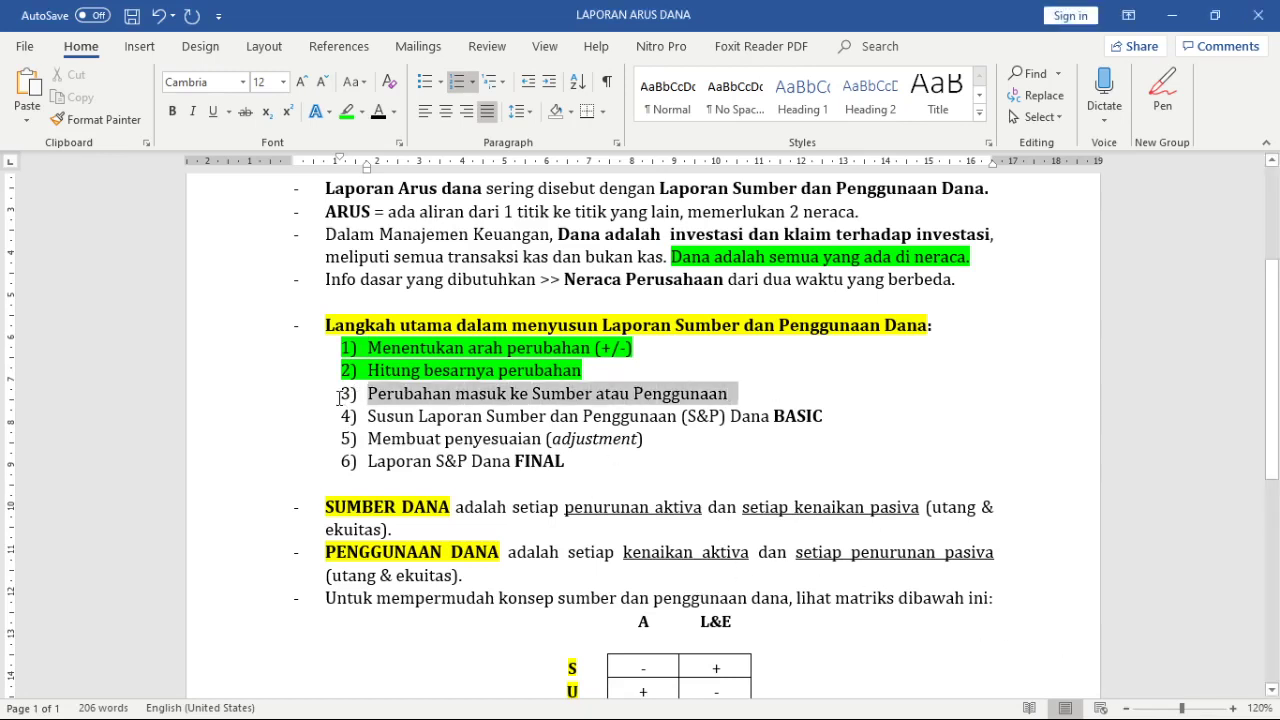
click(345, 111)
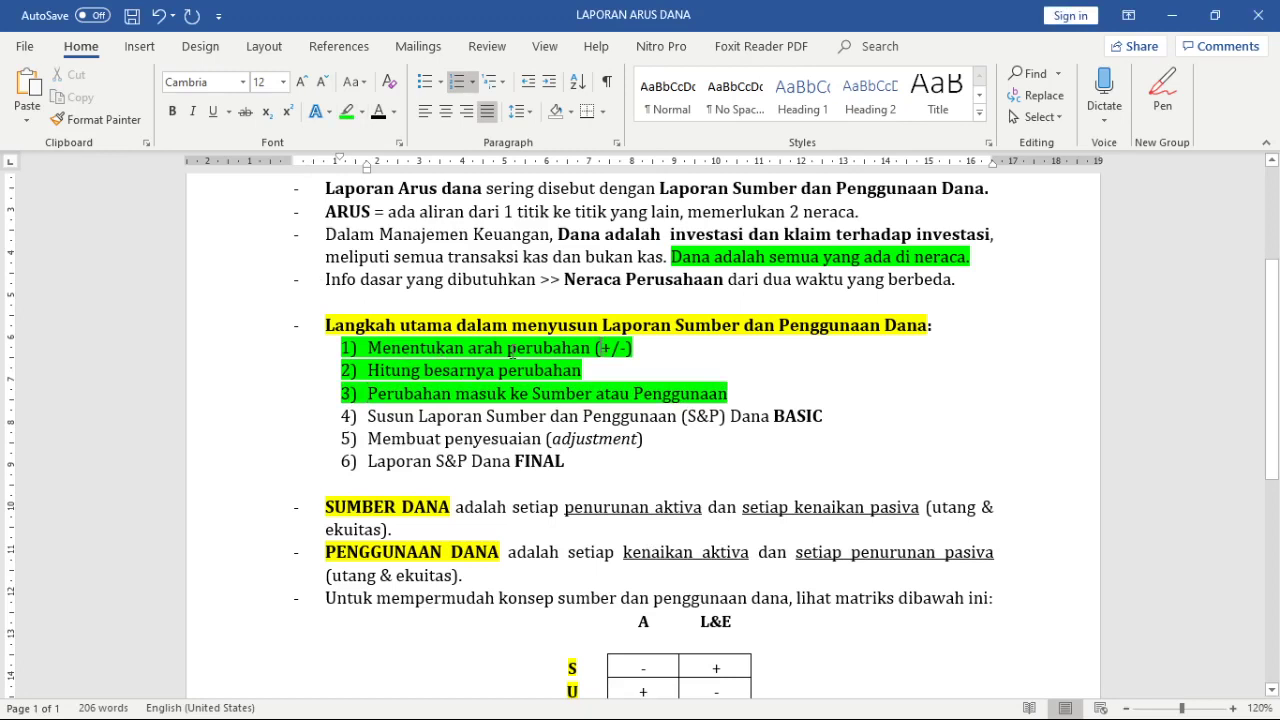
click(430, 373)
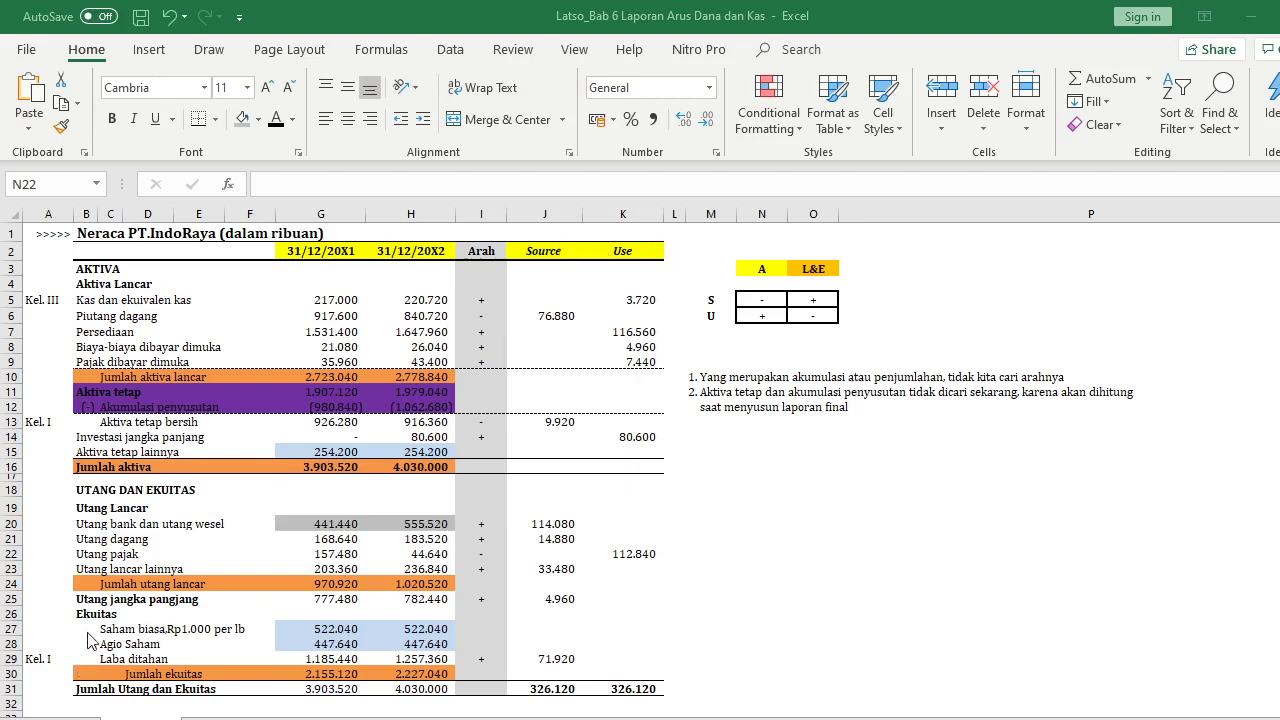
Switch back to the Excel balance sheet and enter the heading "CATATAN PENTING:" in M14
key(alt+Tab)
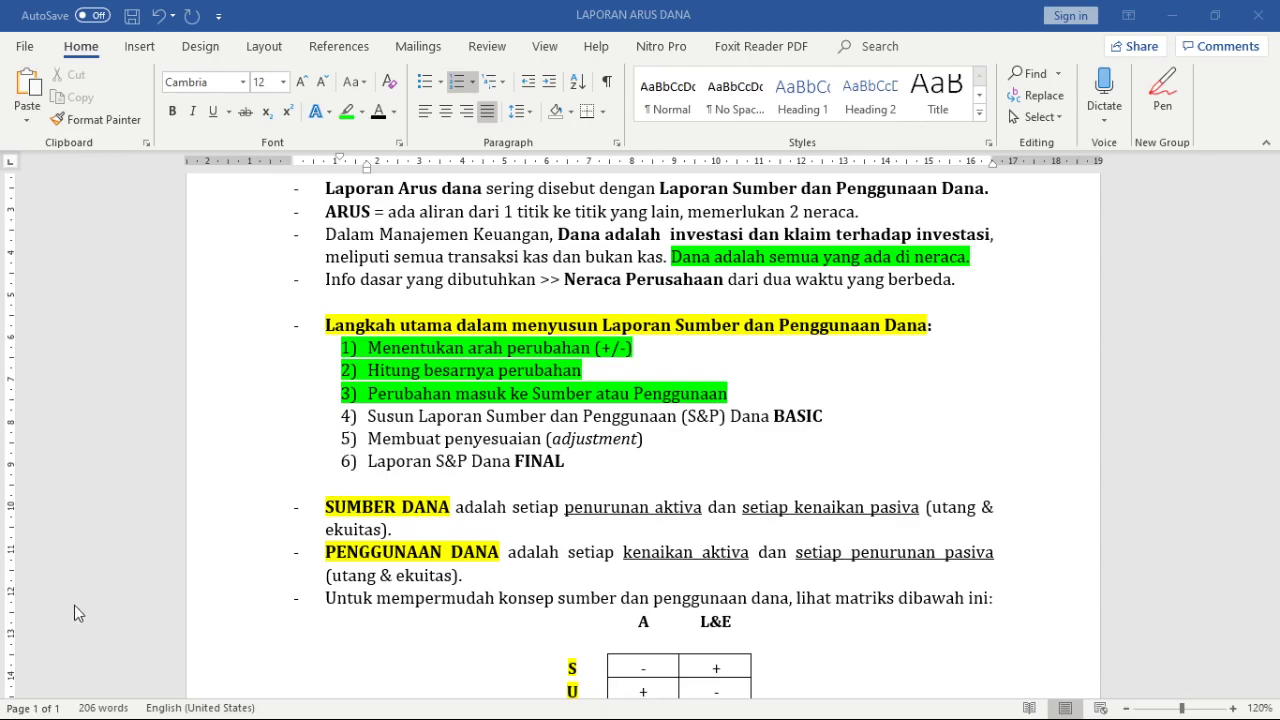
key(alt+Tab)
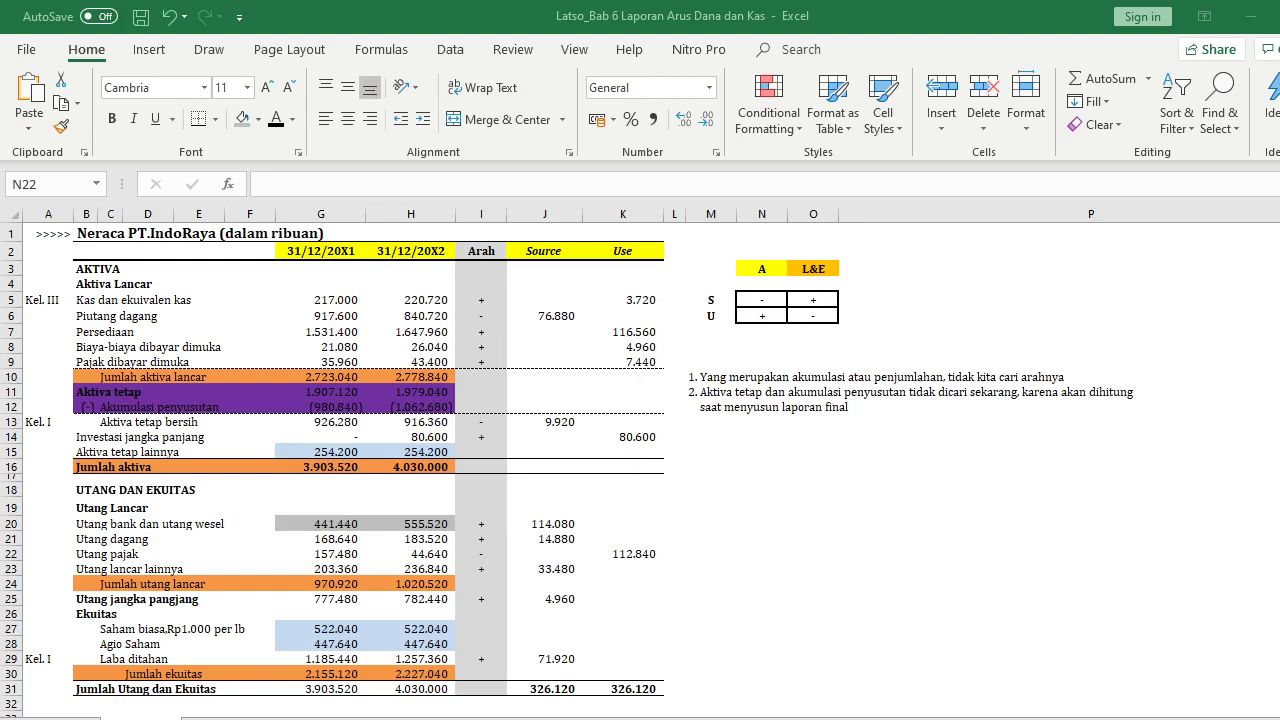
click(1279, 377)
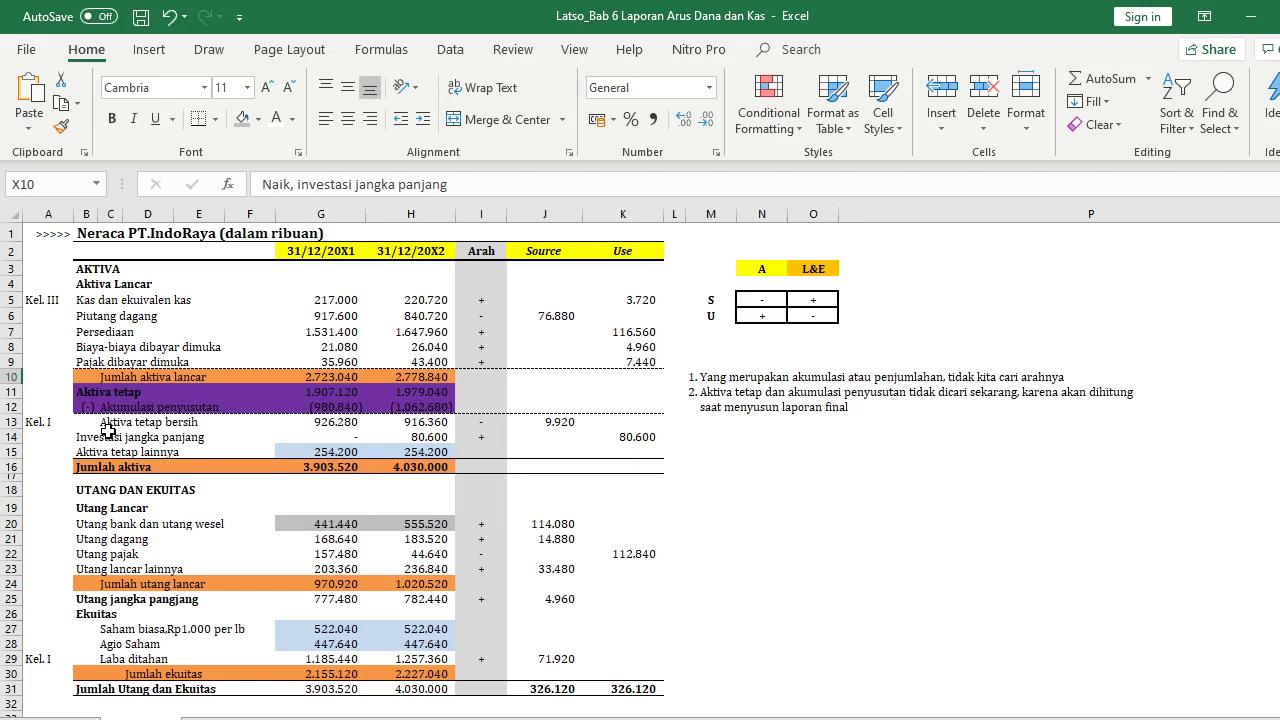
click(710, 436)
text(CATATA)
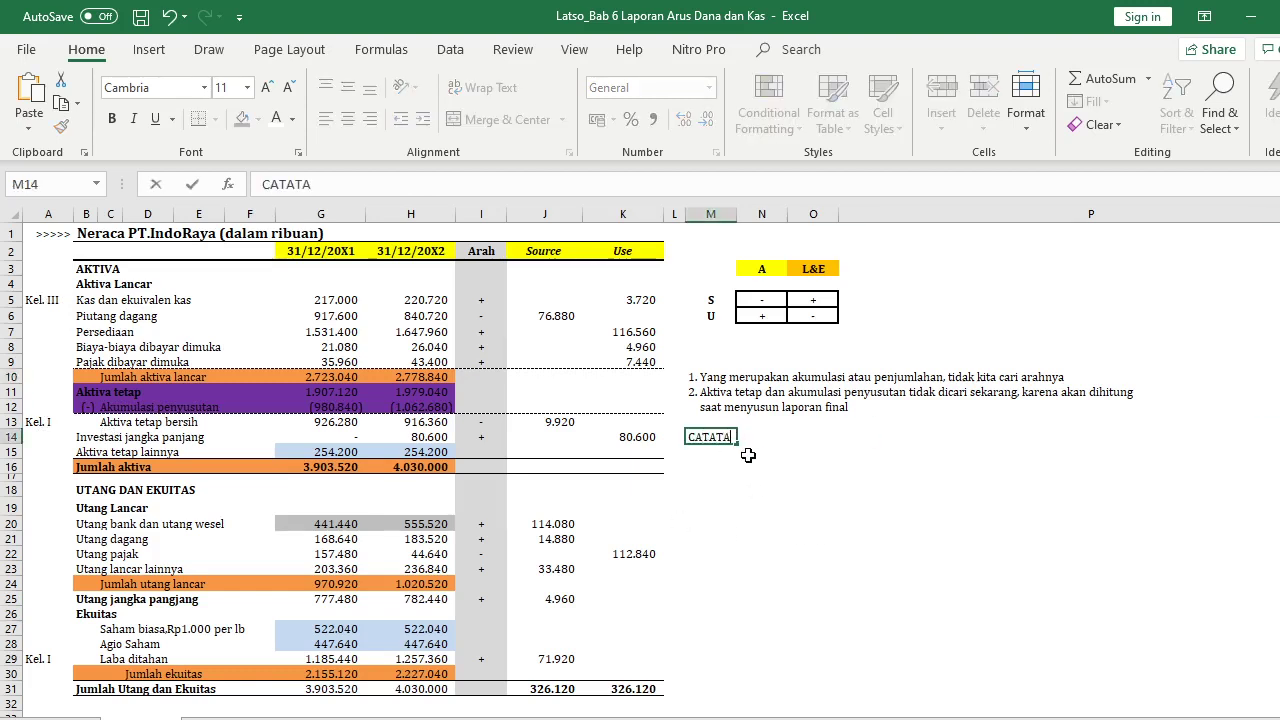
text(N PENTING:)
key(Return)
Write the note "1. Ketika saudara ingin membuat Laporan S&P Dana BASIC kita harus" in M15 and "mengelompokkan Akun-akun", indented, in M16
text(1)
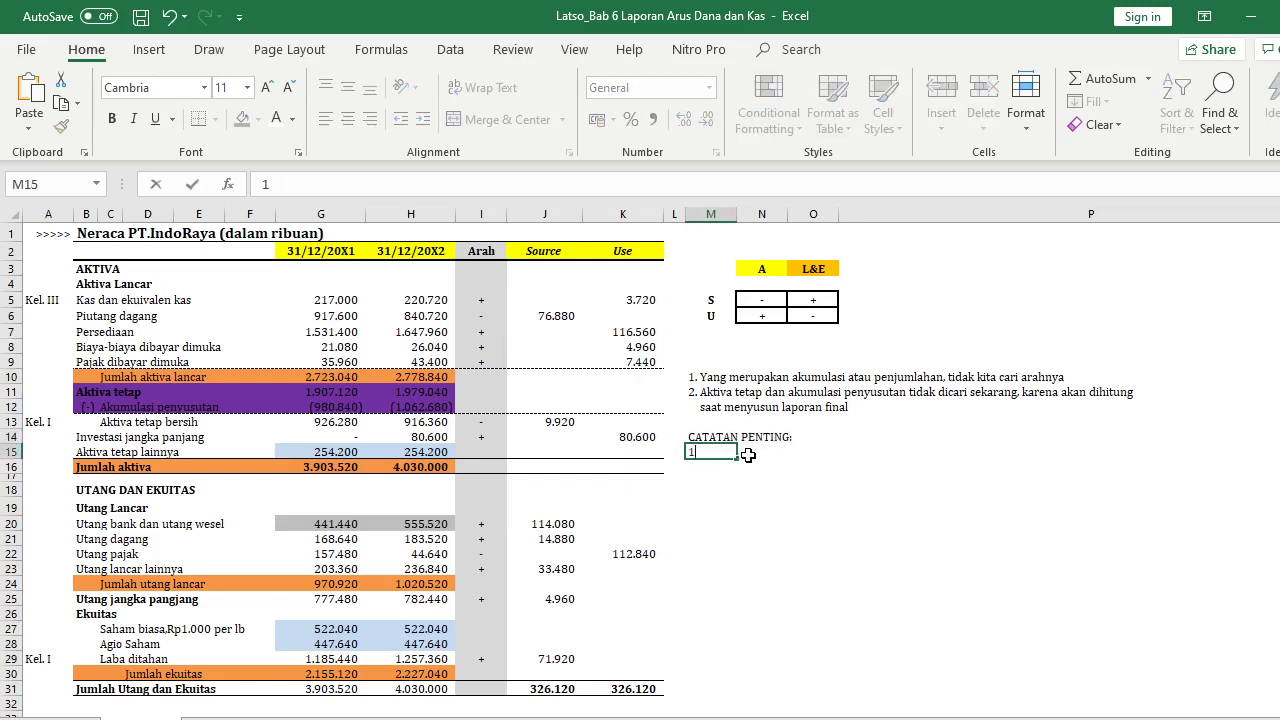
text(. Ketika saudara ingin membuat)
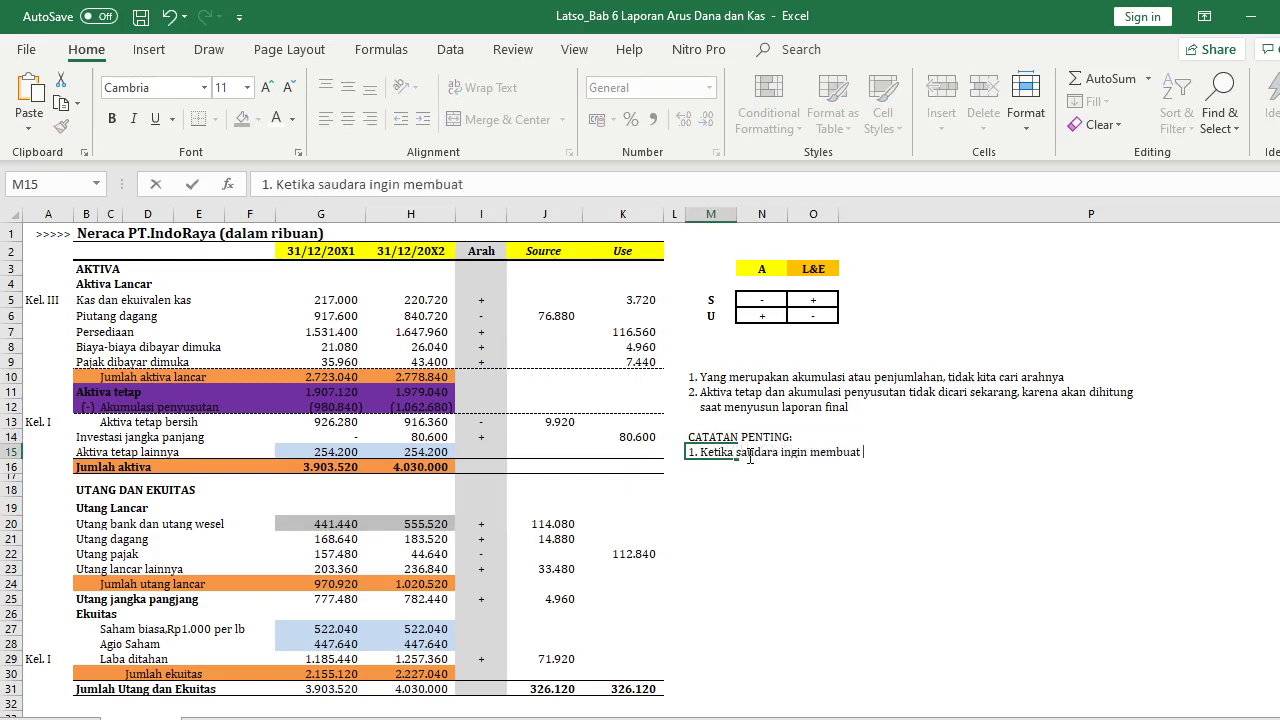
text( Laporan S&)
text(P Dana BA)
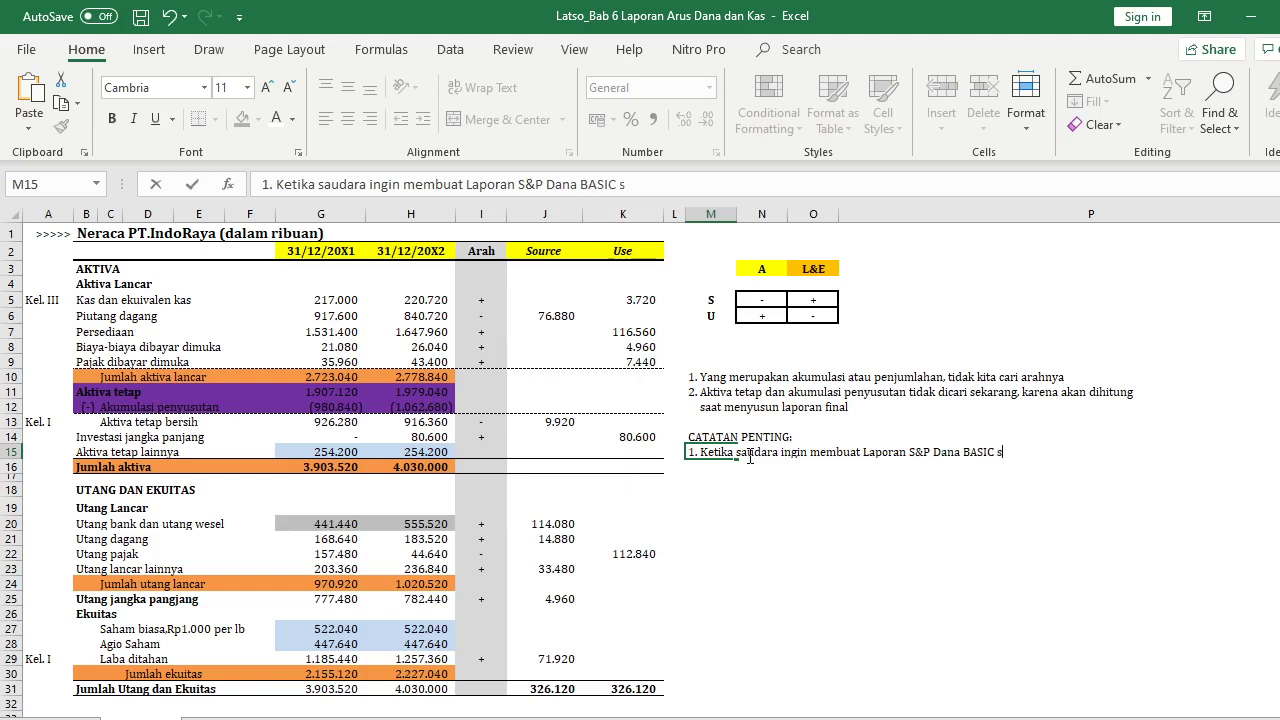
text(SIC kita harus)
key(Return)
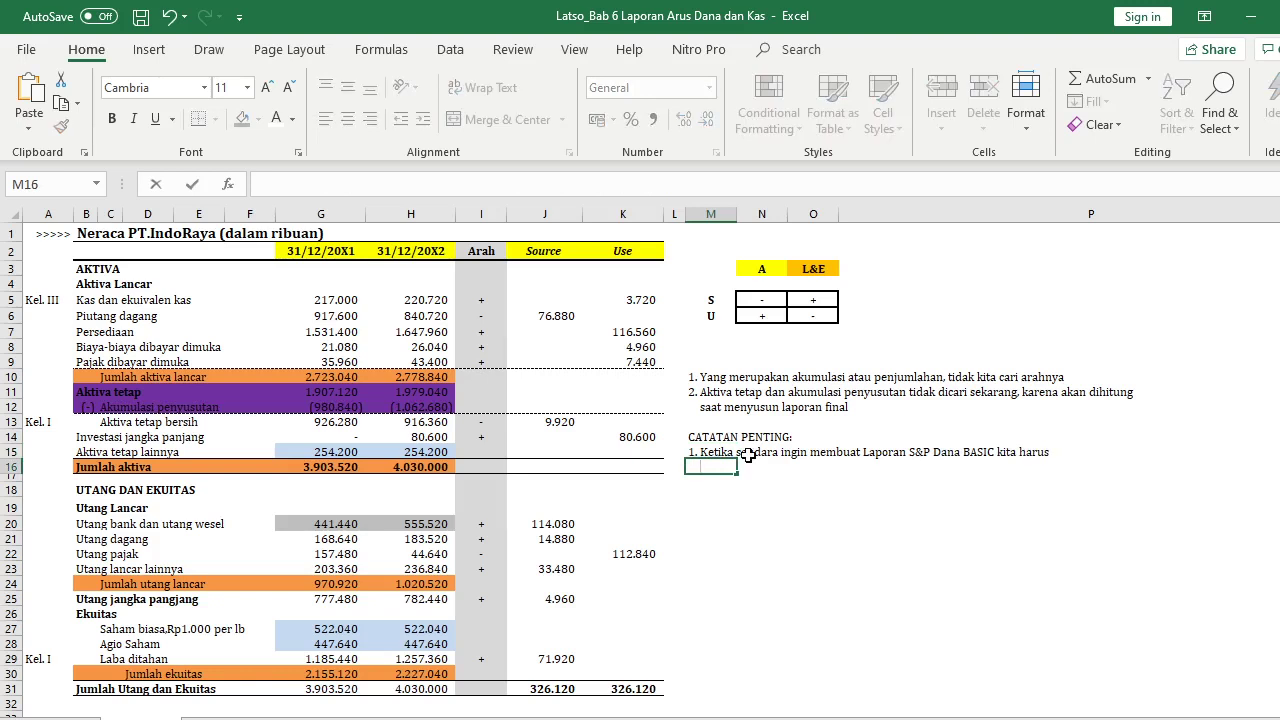
text(mengelompokkan )
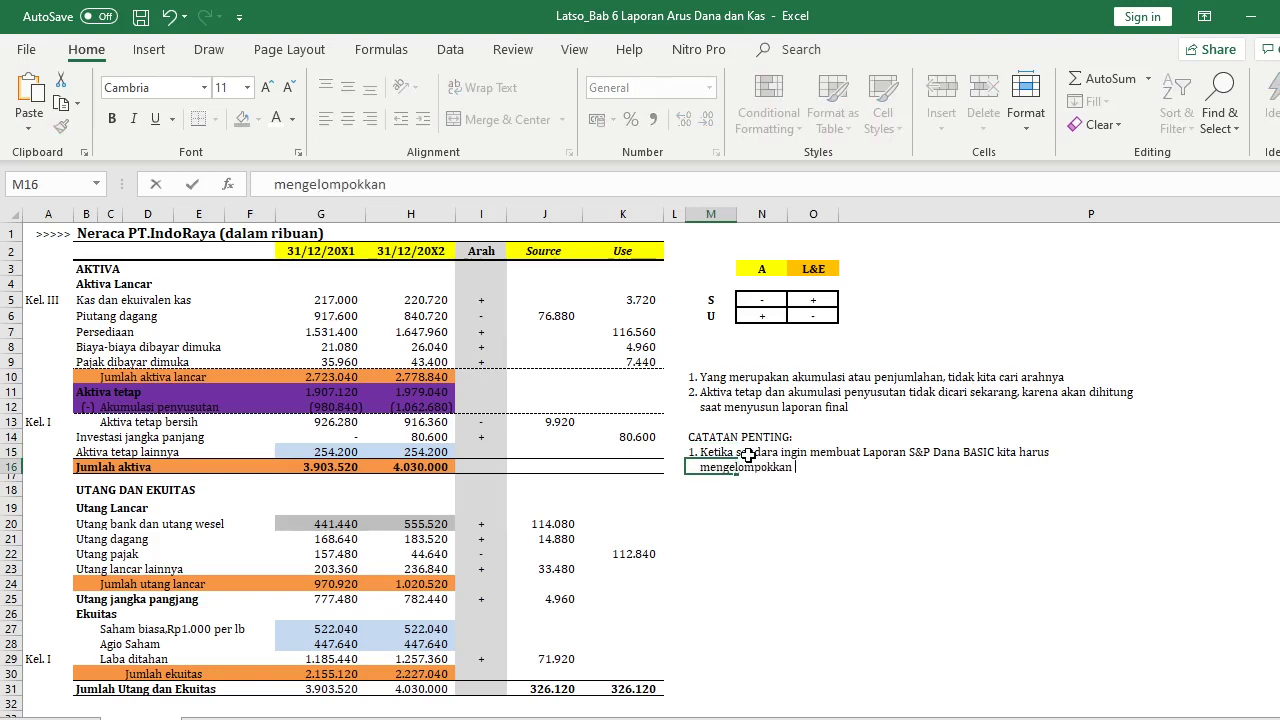
text(Akun-akun)
key(Return)
Enter the group labels "Kelompok 1" in M18 and "Kelompok II" in M19
key(Down)
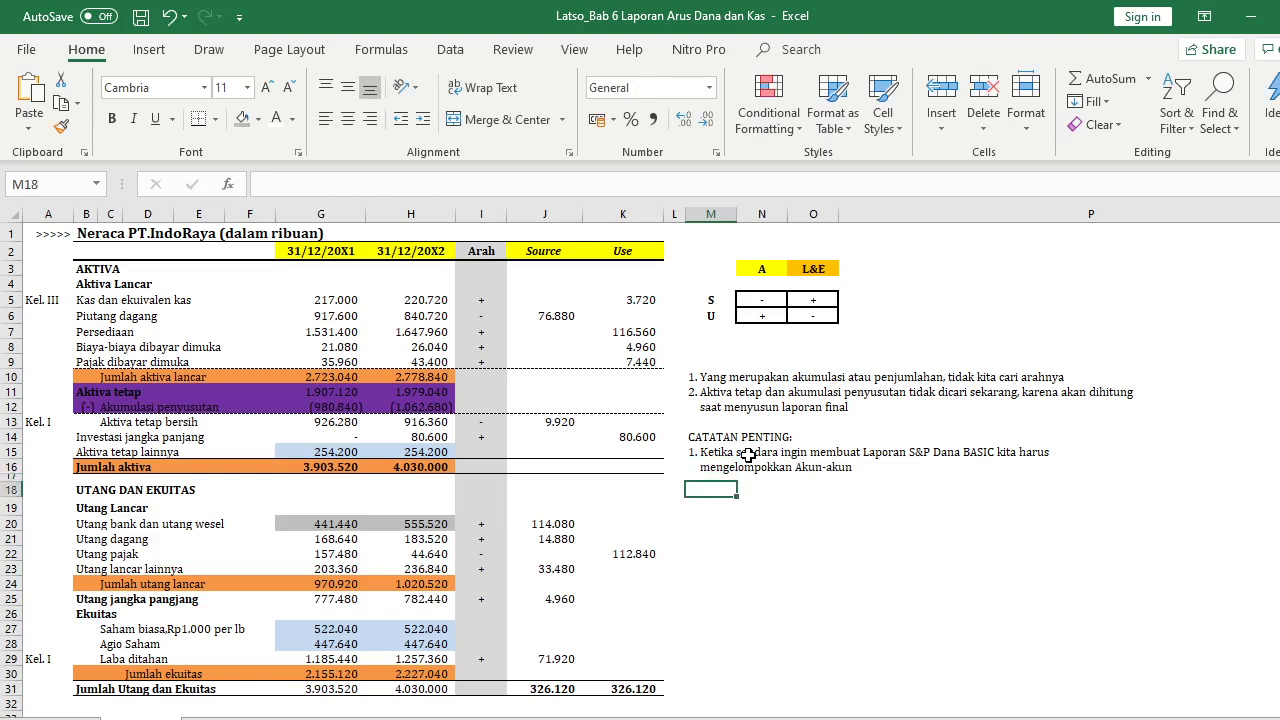
text(Kelompok 1)
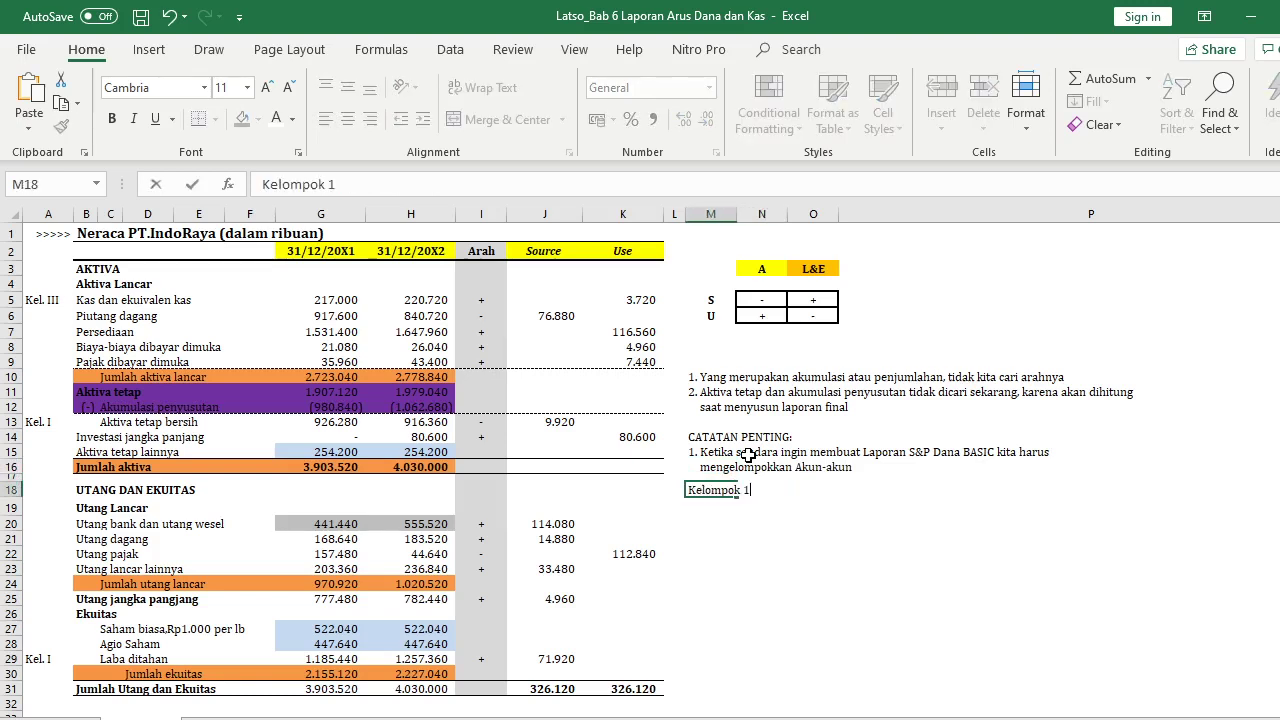
key(Return)
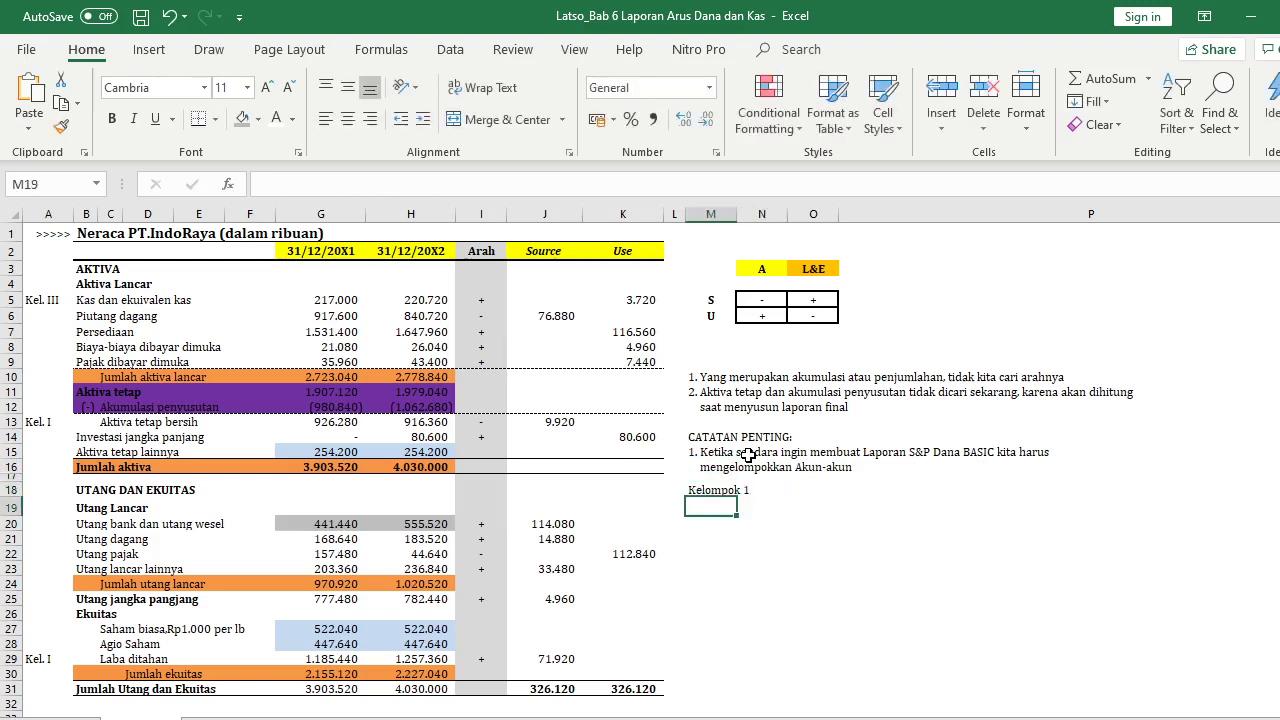
text(Kelompok)
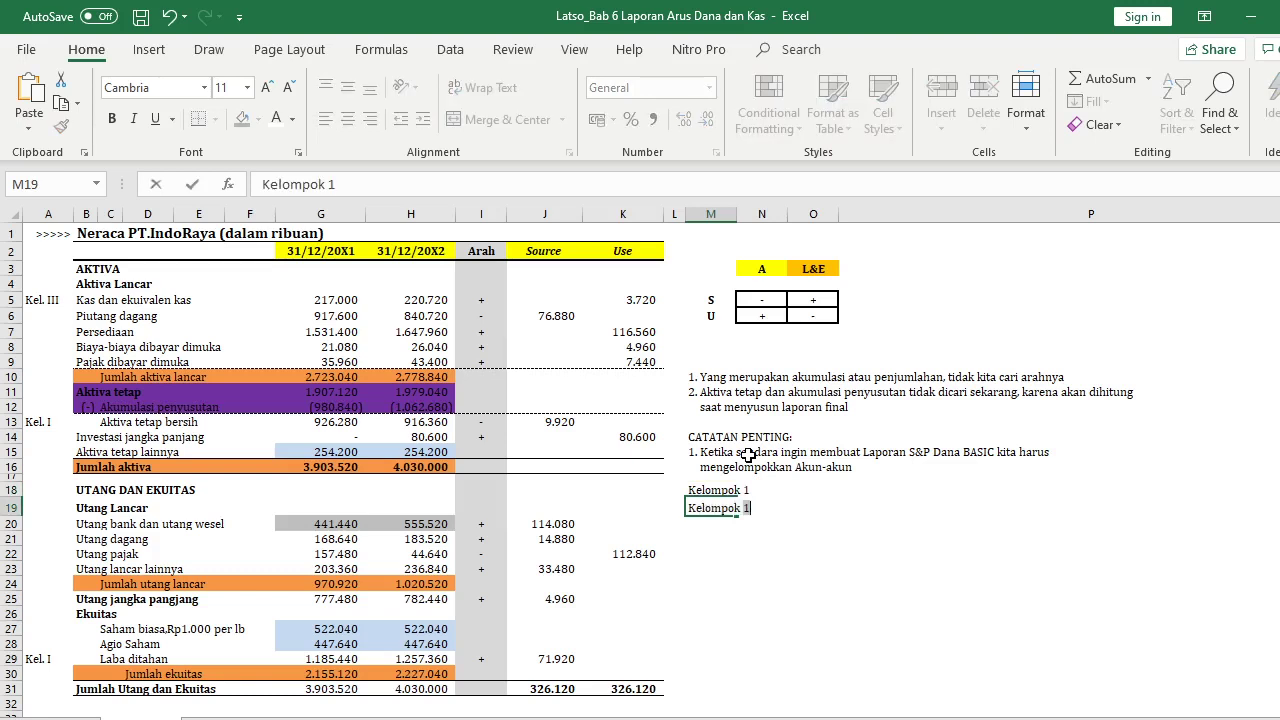
text( II)
Correct the label in M18 to "Kelompok I" and enter "Kelompok III" in M20
key(Up)
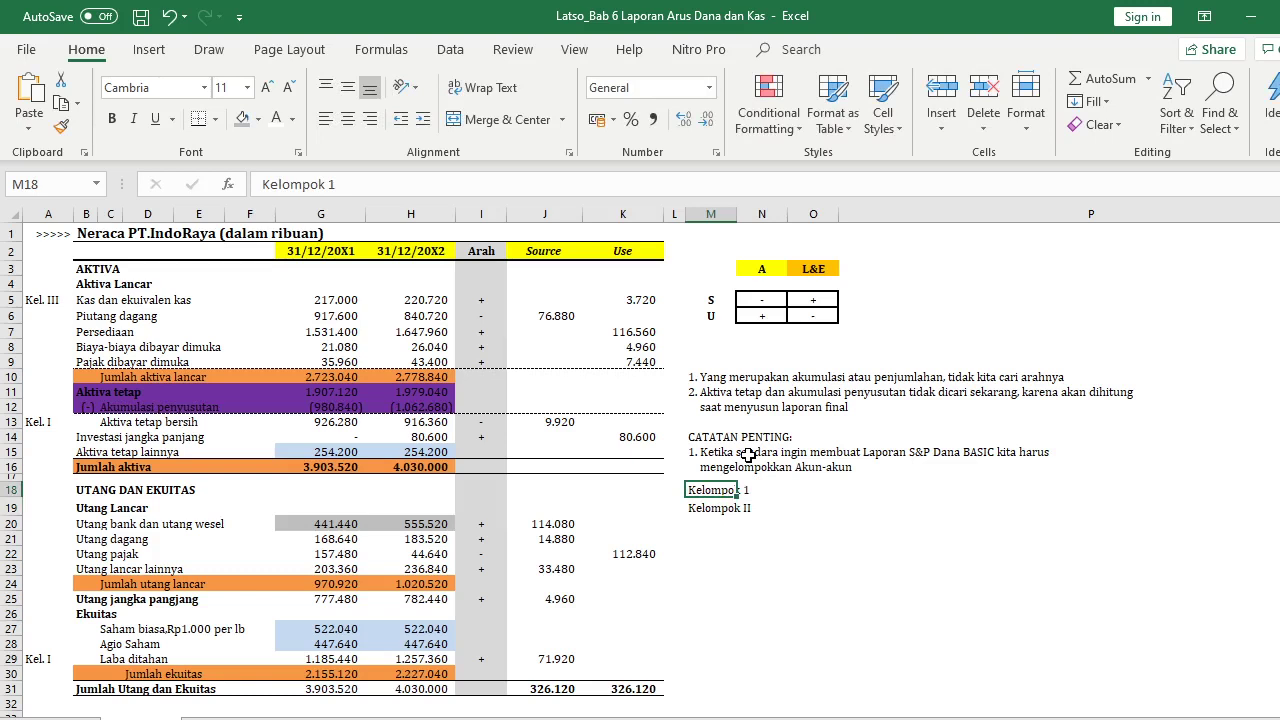
key(F2)
key(BackSpace)
text(II)
key(Return)
key(Return)
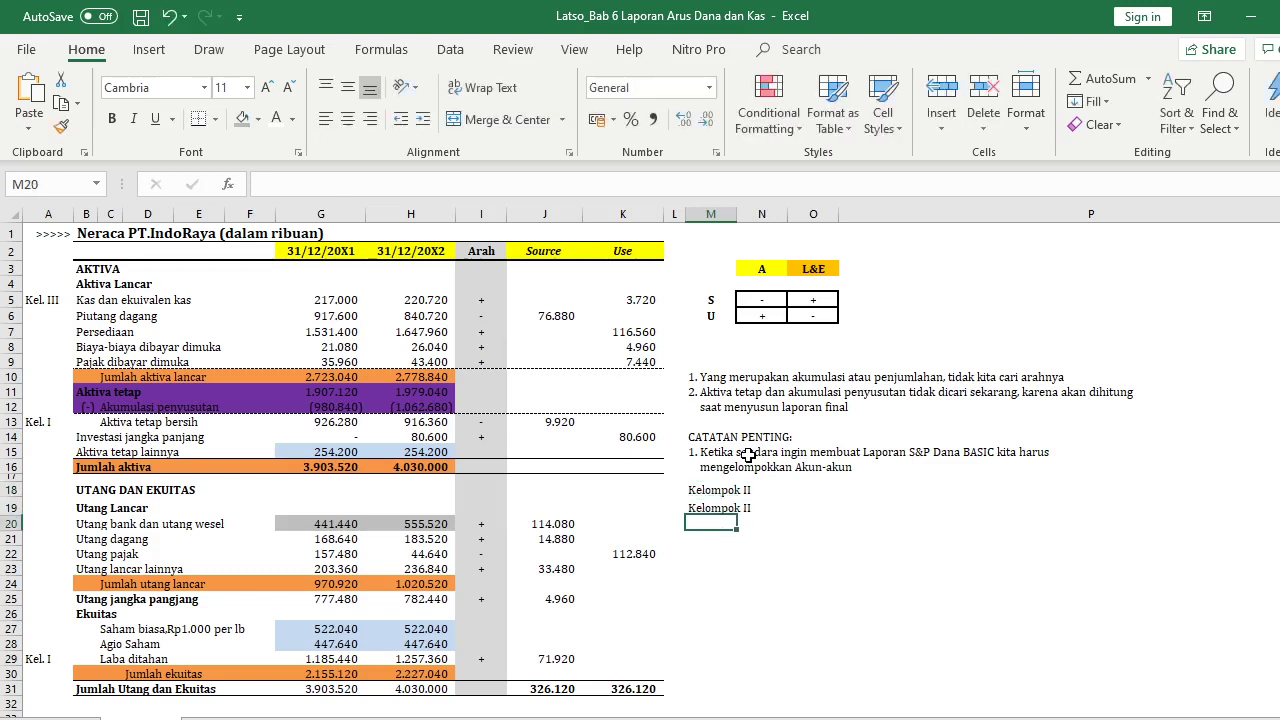
key(Up)
key(Up)
key(F2)
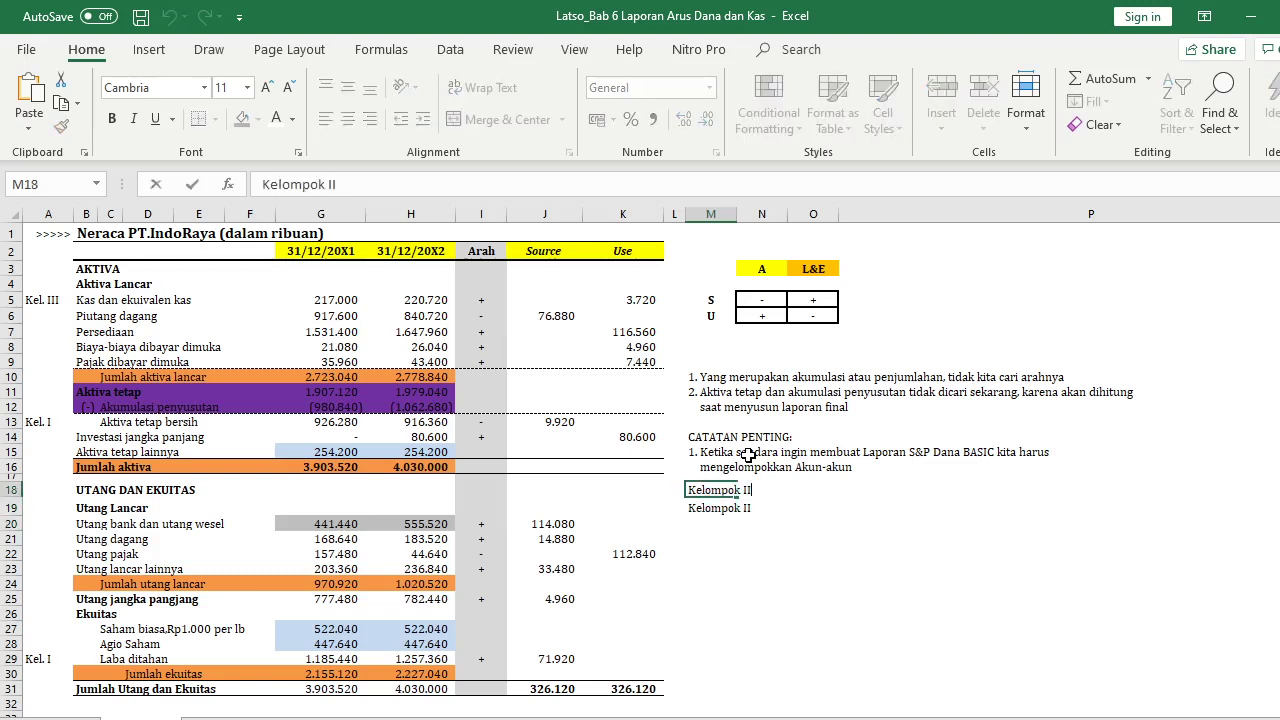
key(BackSpace)
key(Return)
key(Return)
text(Kelom)
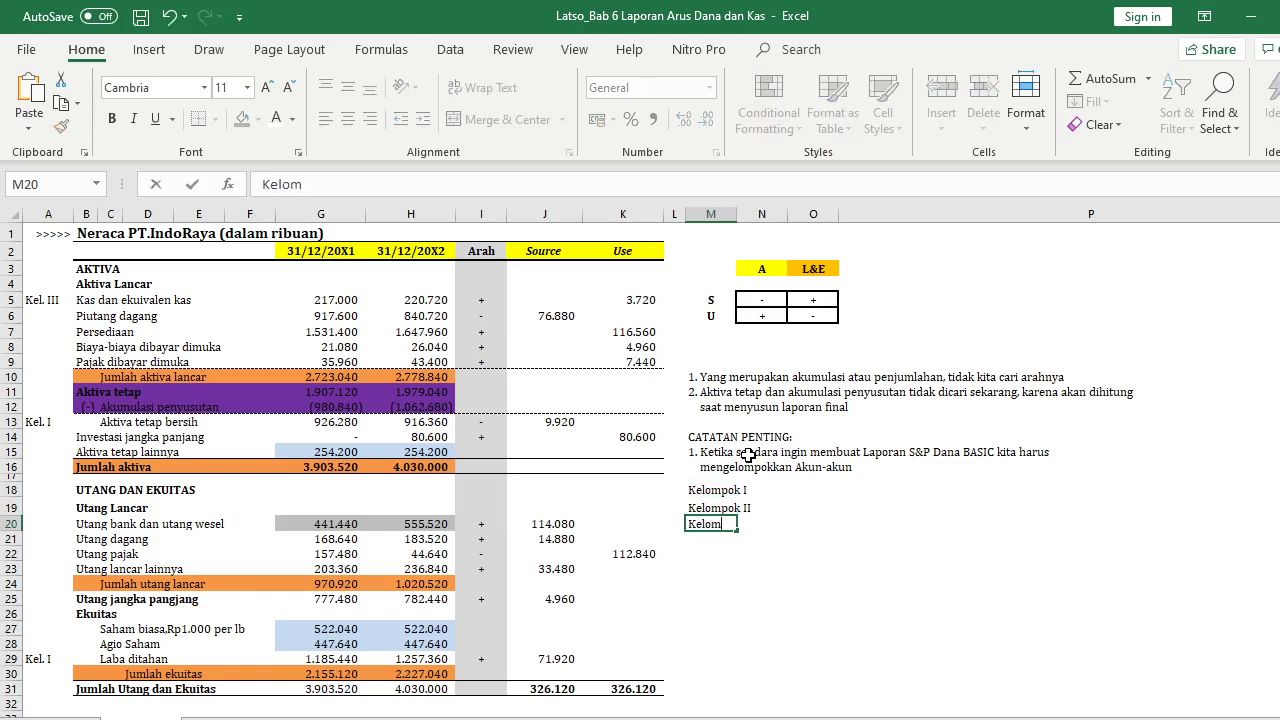
text(pok III)
Extend the Kelompok I label in M18 with ">>> Aktiva tetap bersih >>> Laba Ditahan"
key(Up)
key(Up)
key(Right)
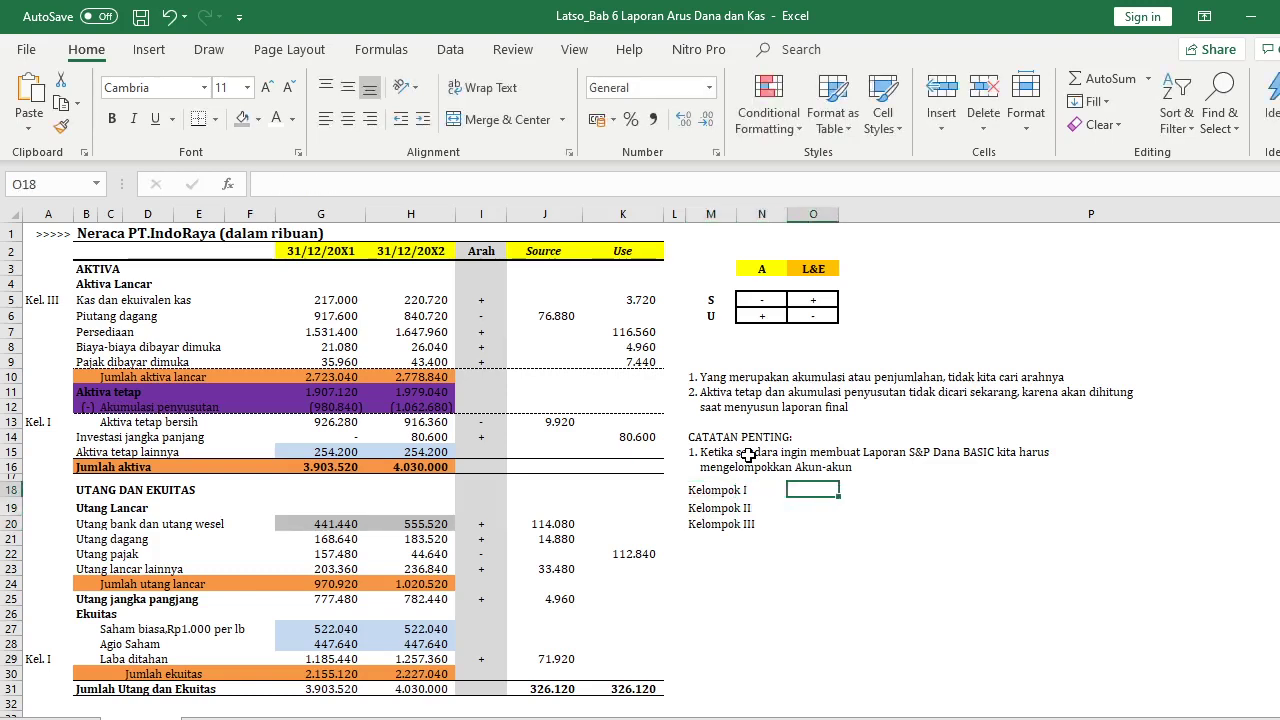
key(Left)
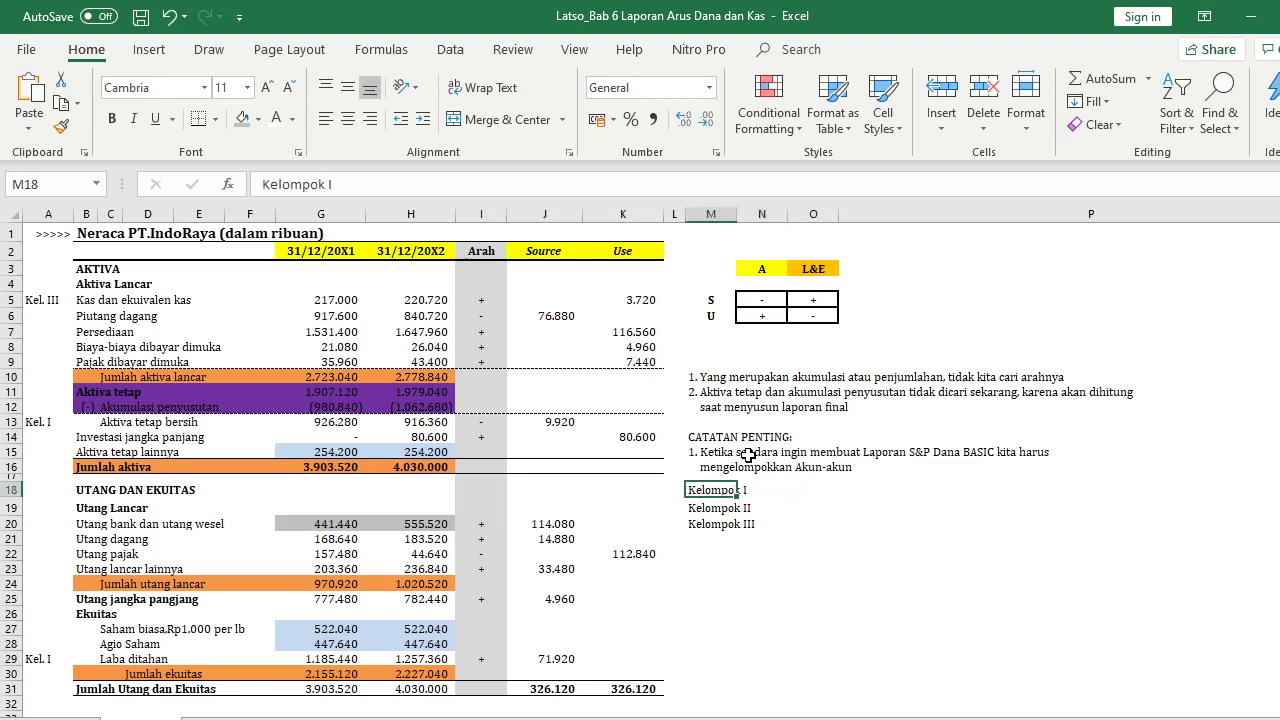
key(F2)
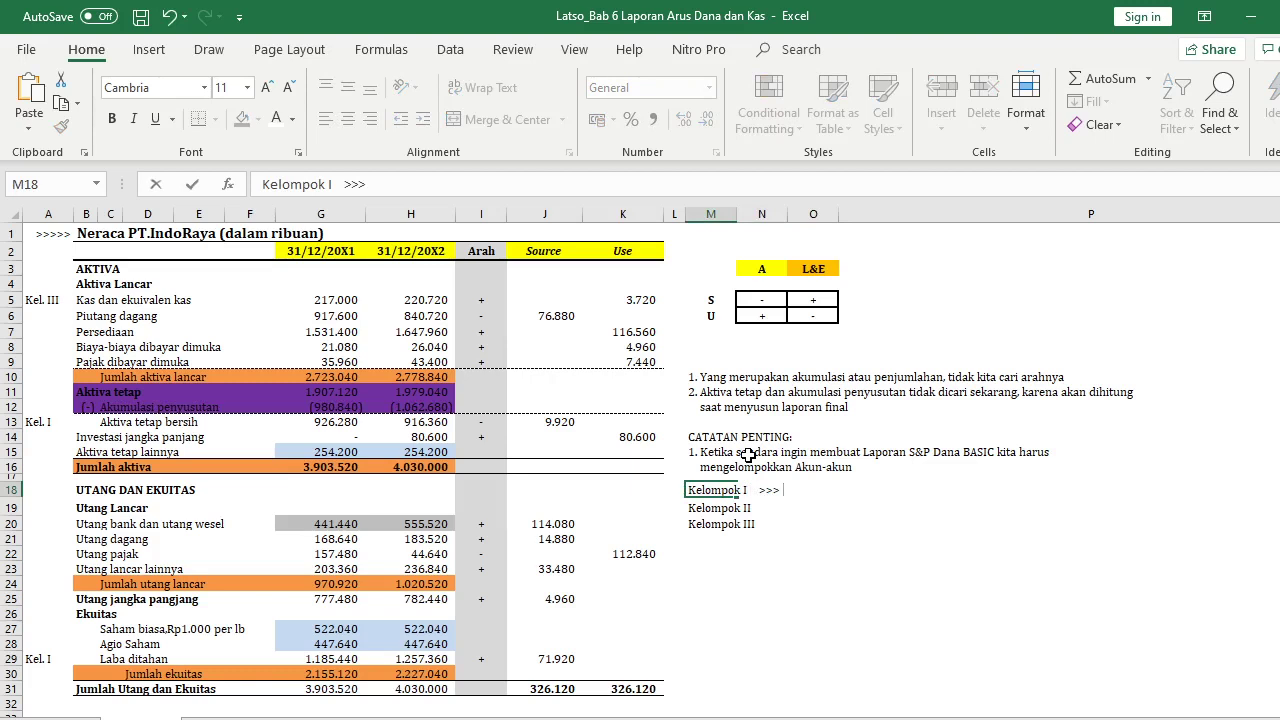
text(>>> Aktiva tetap bersih >>>)
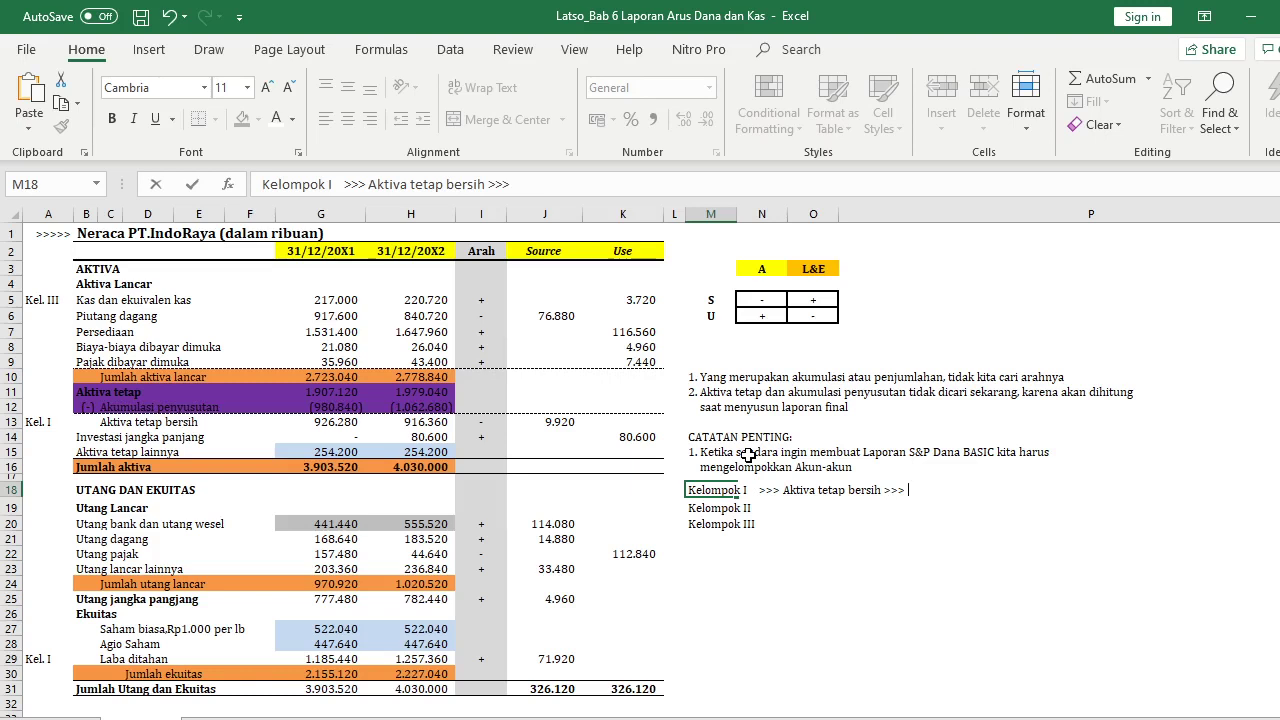
text(aba Ditahan)
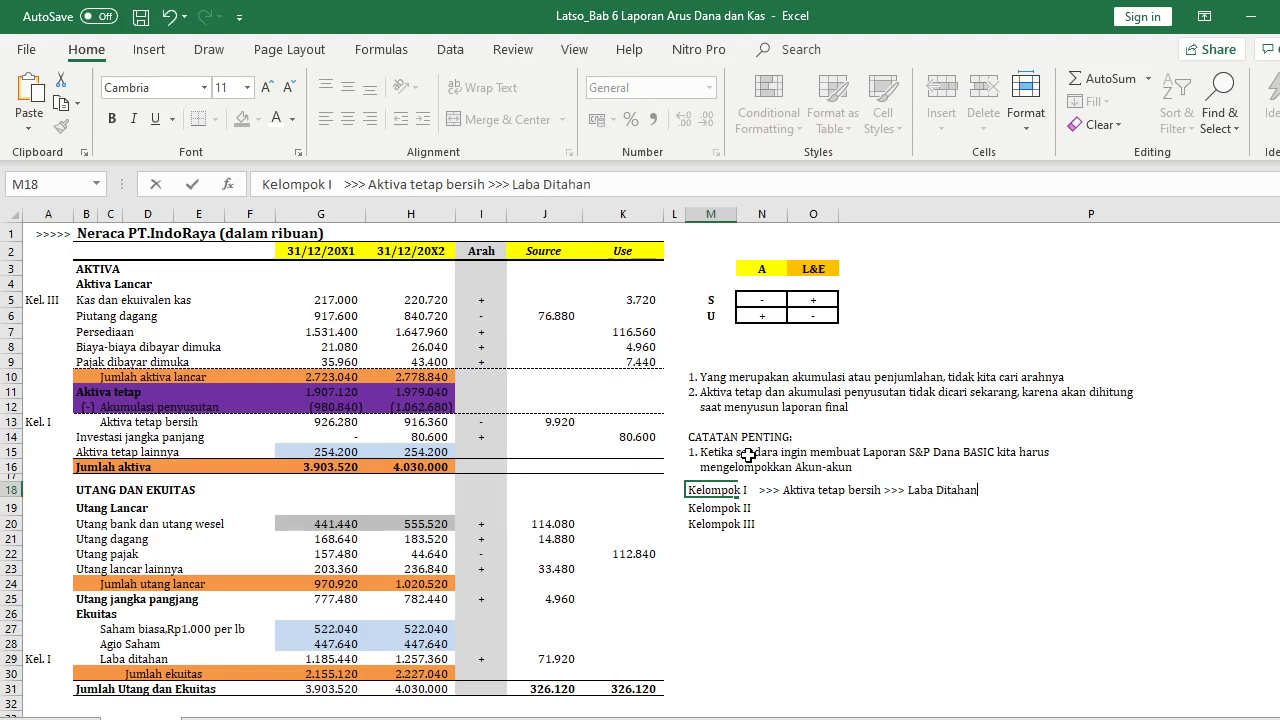
key(Return)
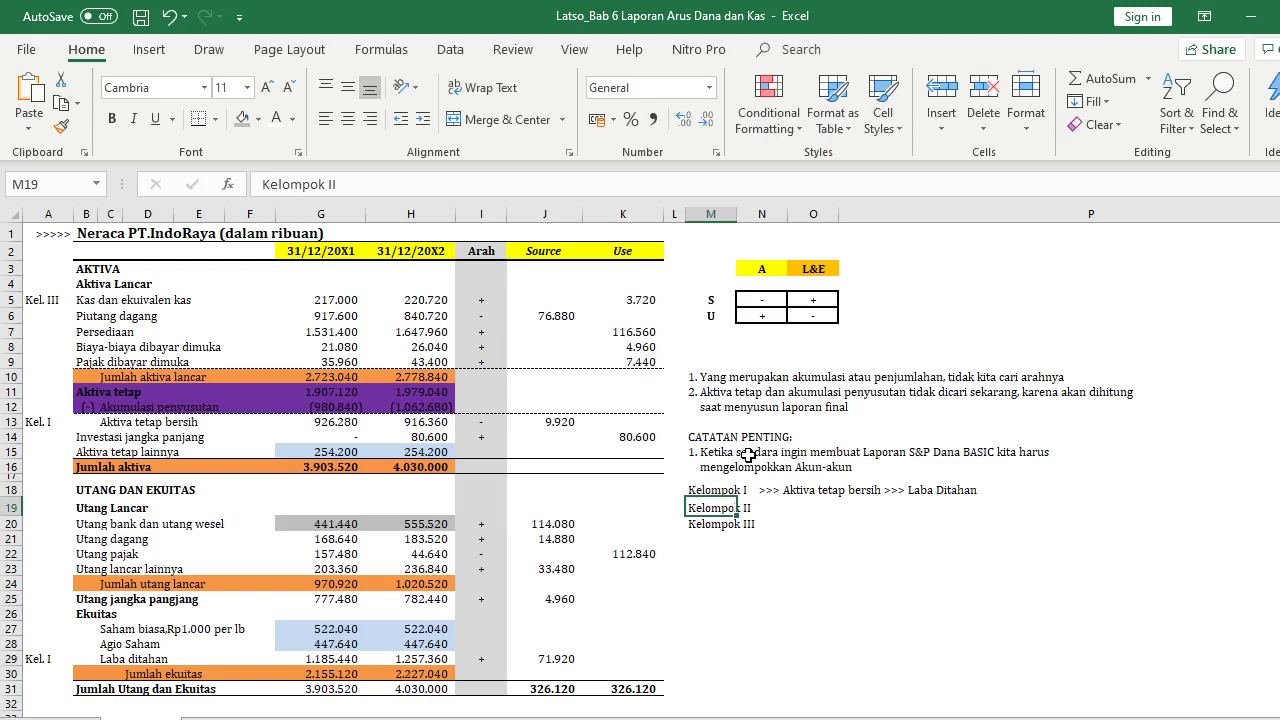
Extend the Kelompok III label in M20 with ">>> Kas dan ekuivalen Kas"
key(Down)
key(F2)
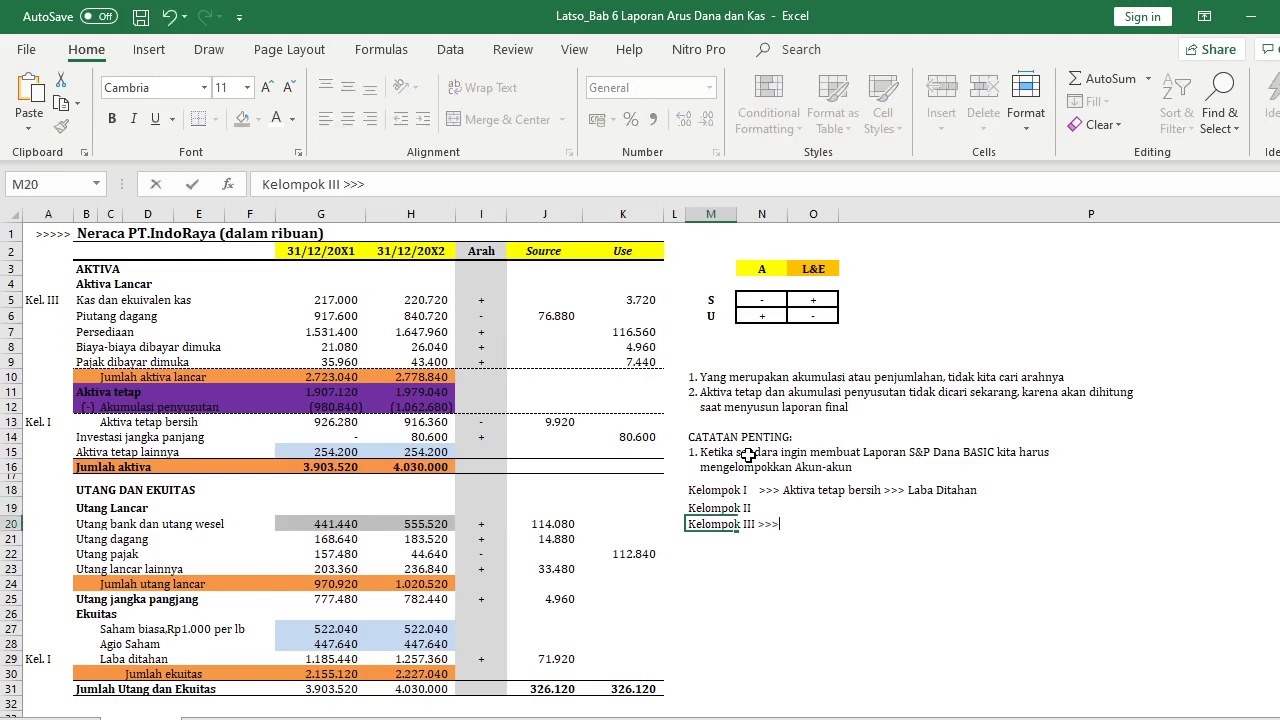
text(>>> Kas dan ekuiva)
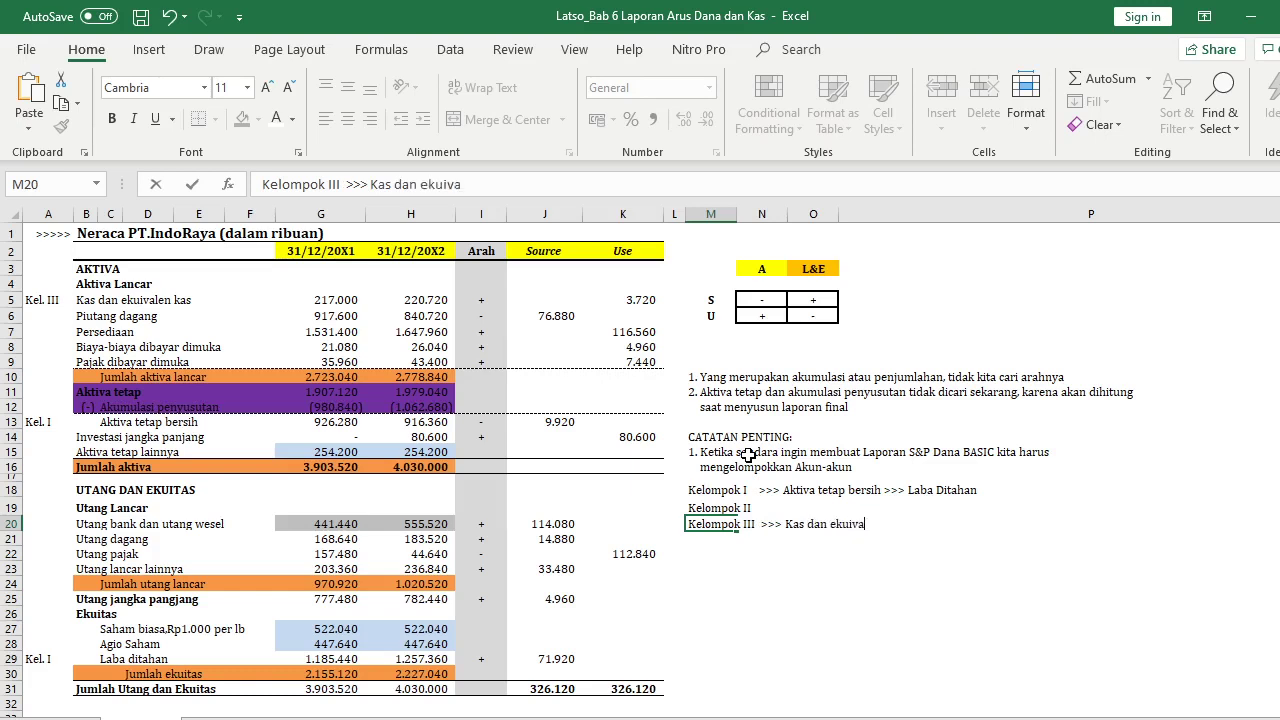
text(len Kas)
key(Return)
Make the CATATAN PENTING: heading in M14 bold
key(Up)
key(Up)
key(Up)
key(Up)
key(Up)
key(Up)
key(Up)
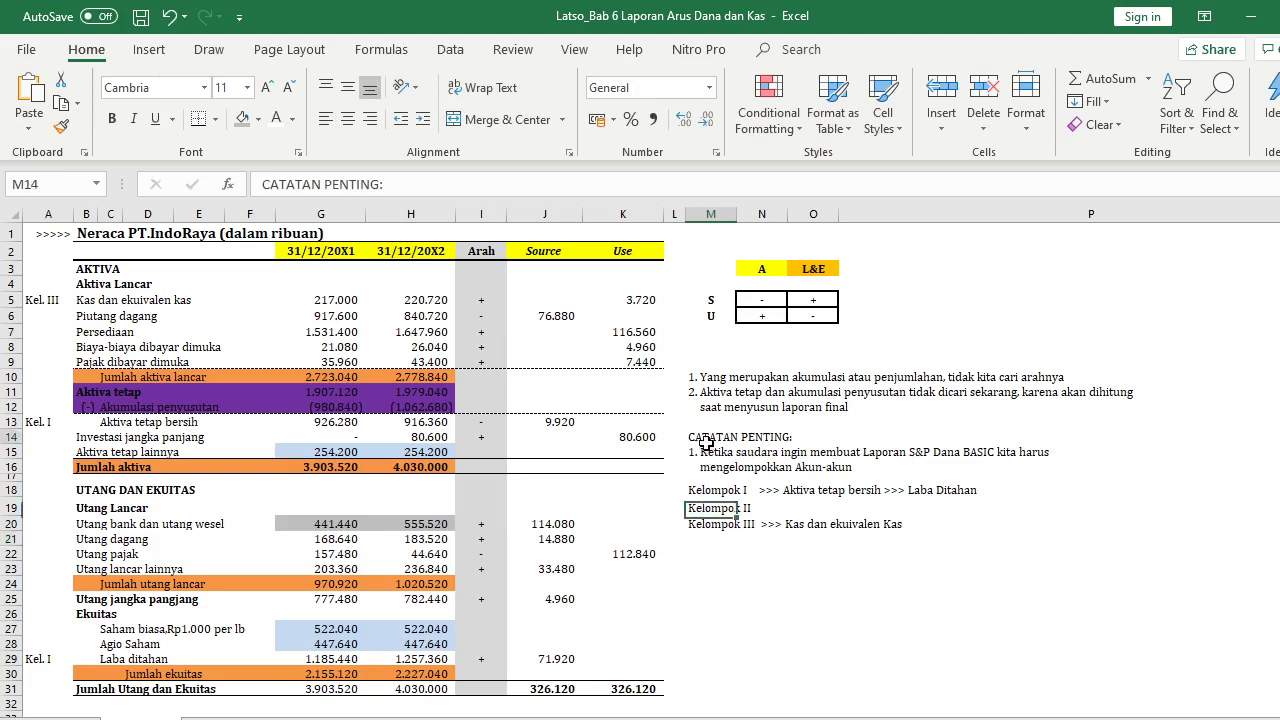
key(ctrl+b)
Extend the Kelompok II label in M19 with ">>> Semua akun yang tidak termasuk kelompok I dan III"
click(764, 510)
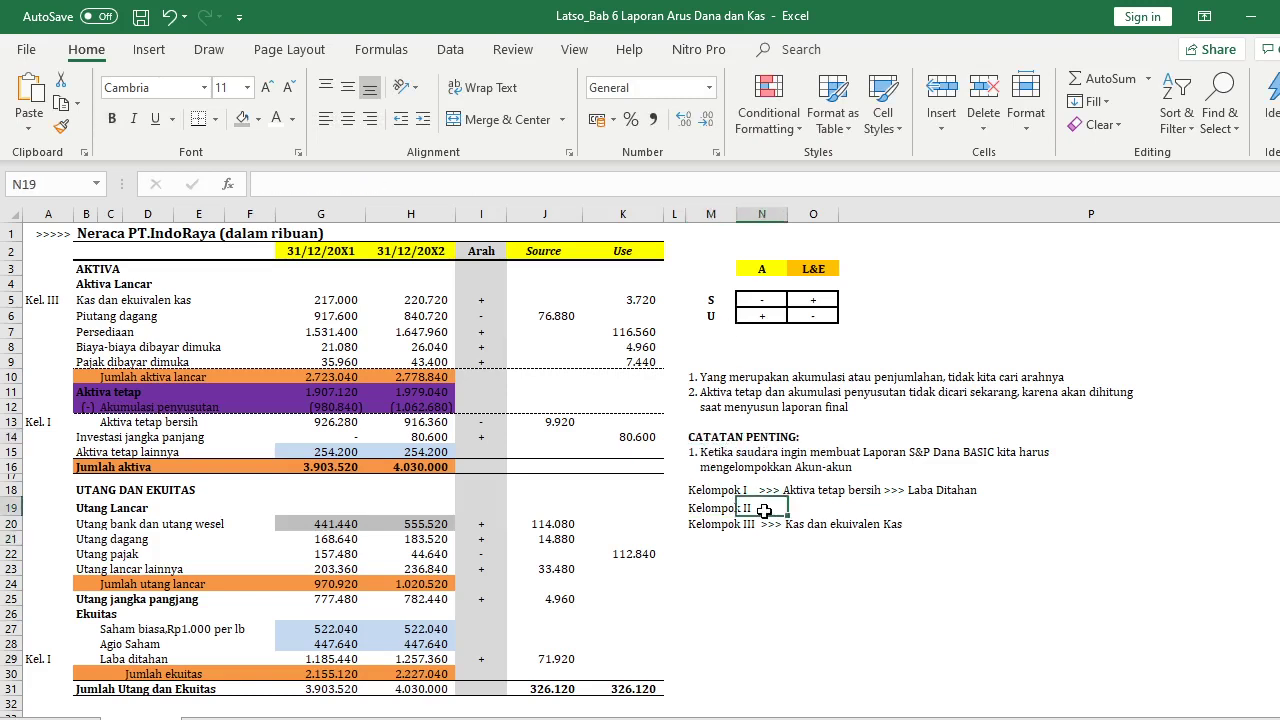
double_click(712, 508)
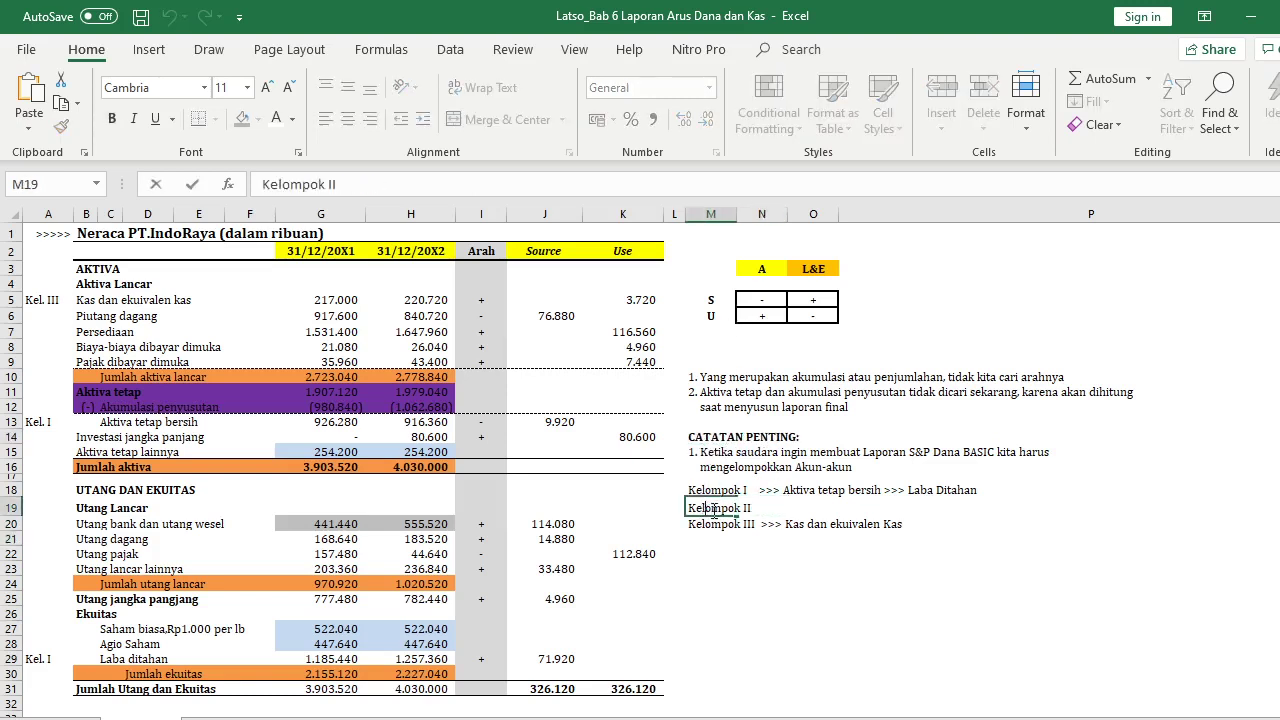
key(BackSpace)
text(Semua akun yang )
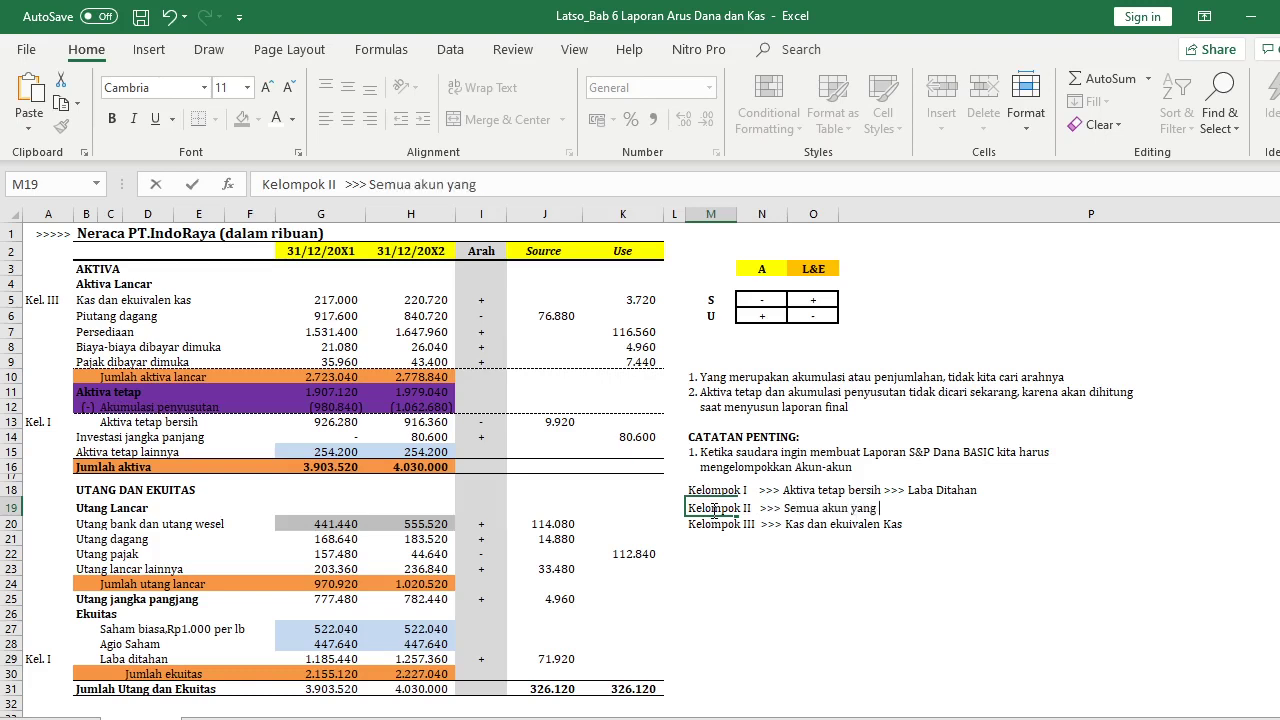
text(tidak termasu)
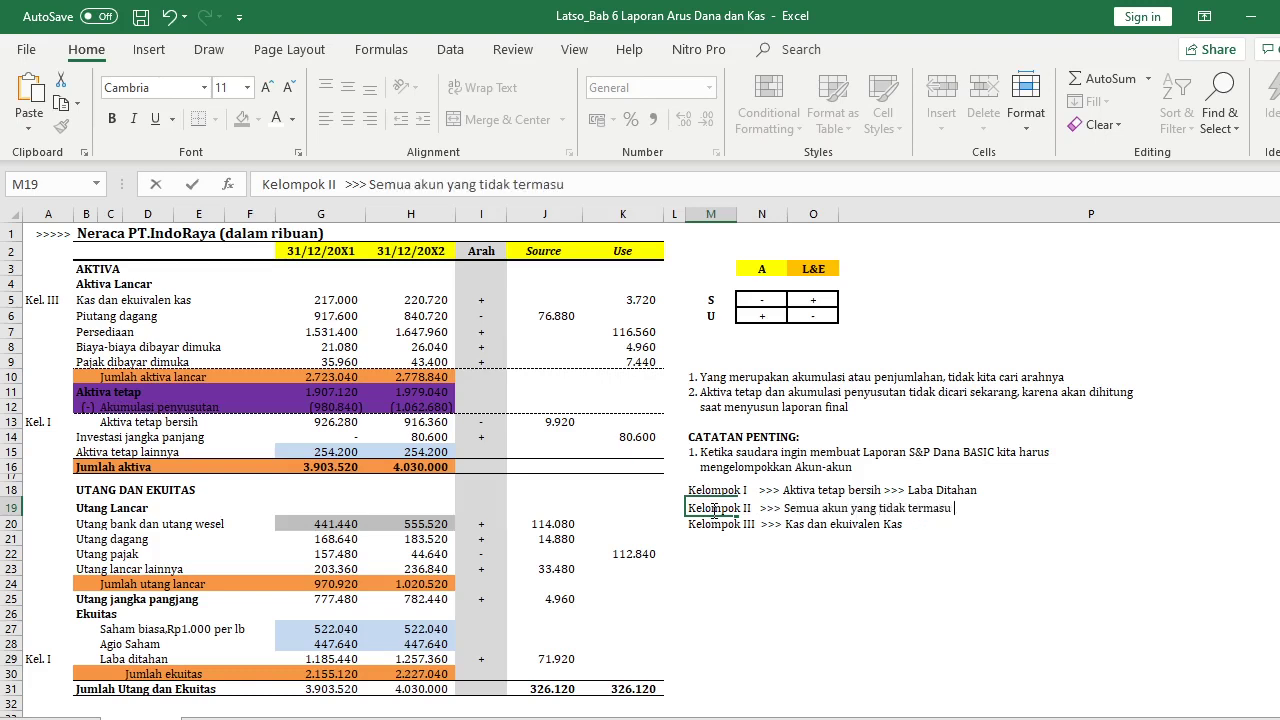
text(k kelompok I)
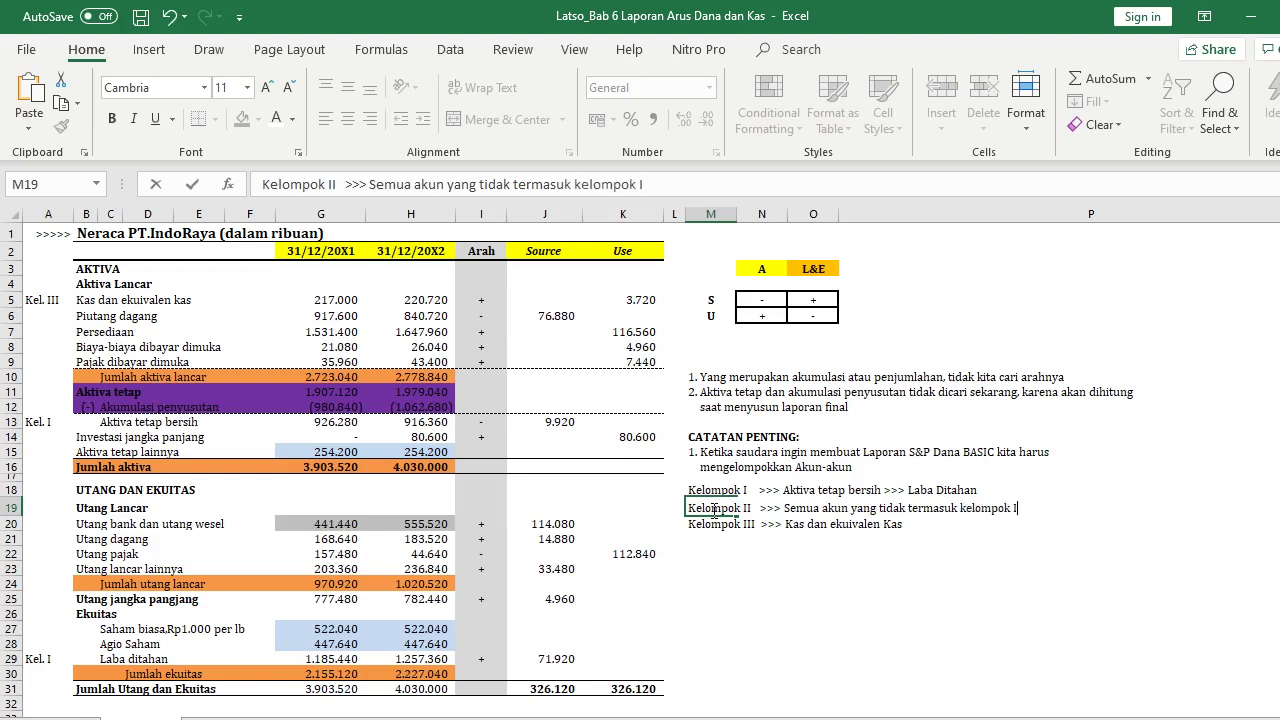
text( dan III)
key(Return)
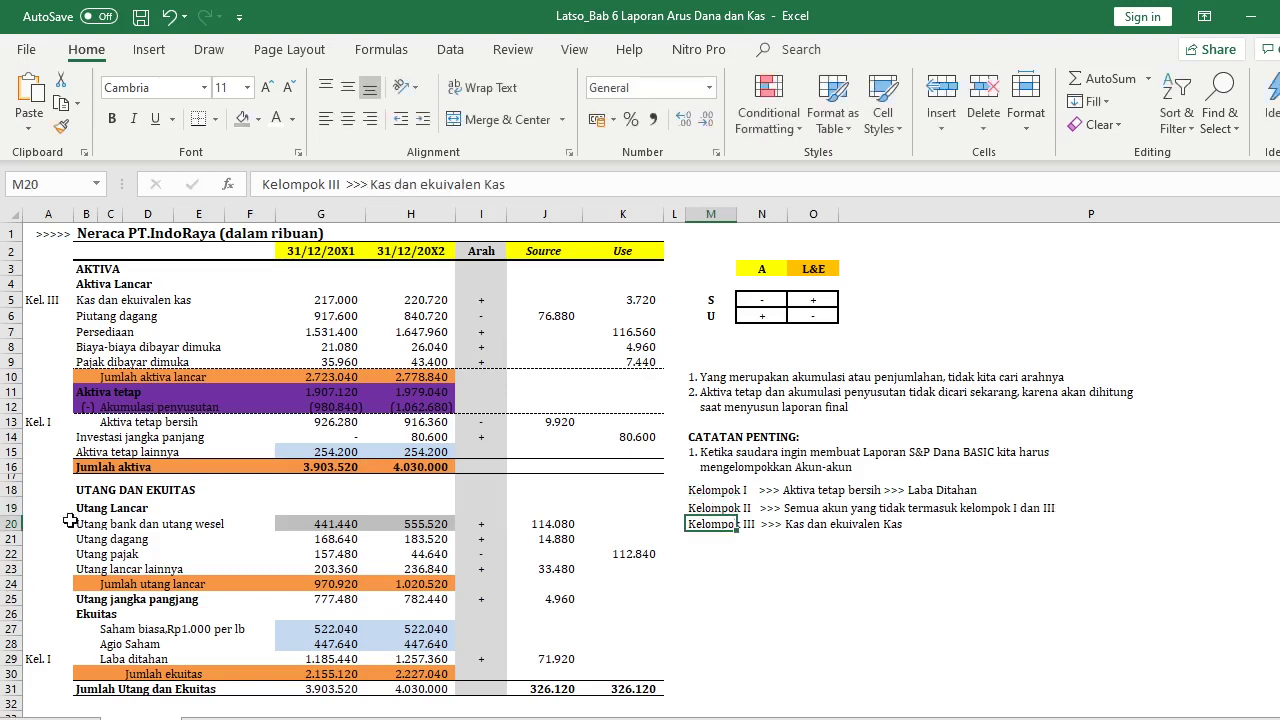
Remove the fill colour from the balance sheet range C2:K31 and from the coloured cells B10:B12
click(43, 302)
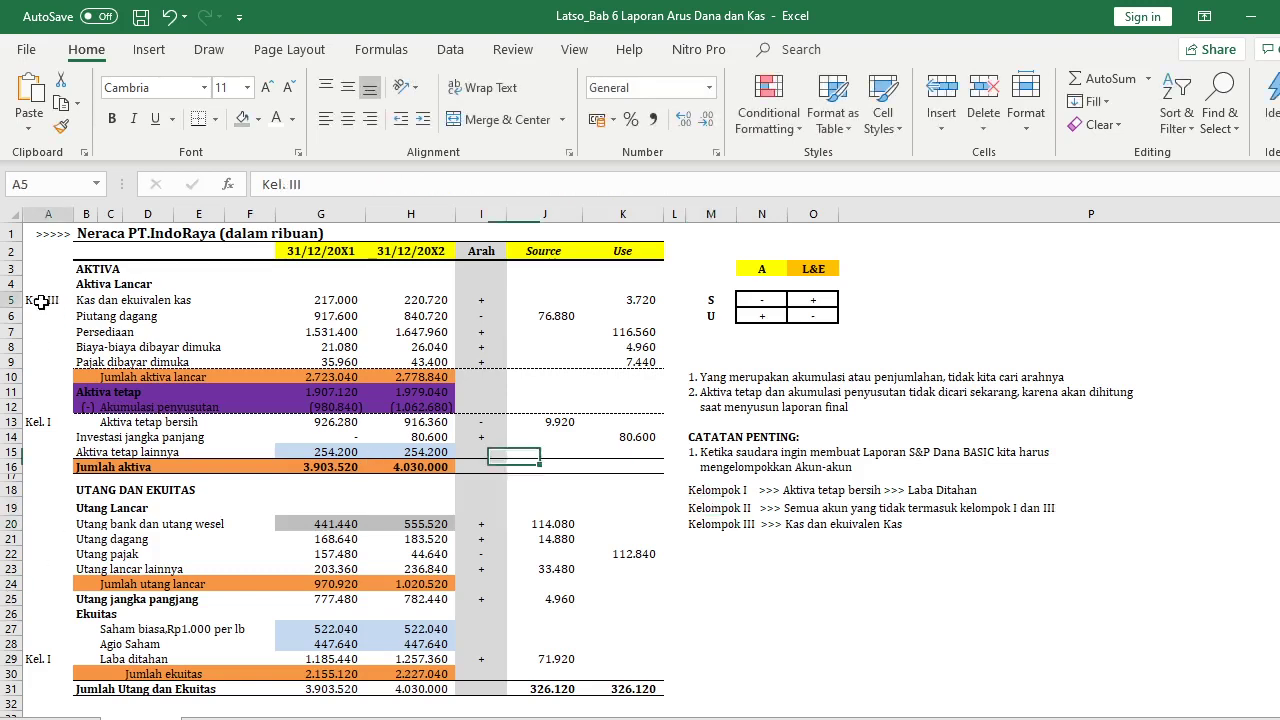
click(196, 300)
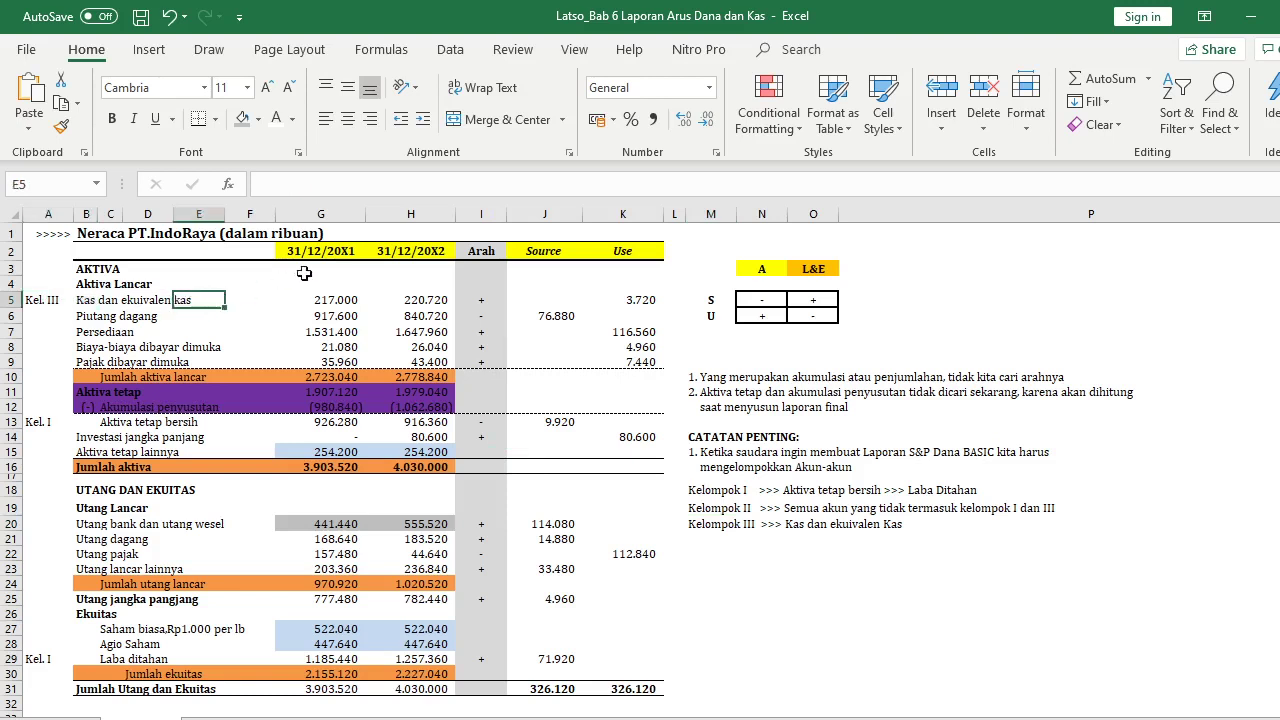
mouse_move(116, 250)
mouse_down()
mouse_move(610, 512)
mouse_move(608, 688)
mouse_up()
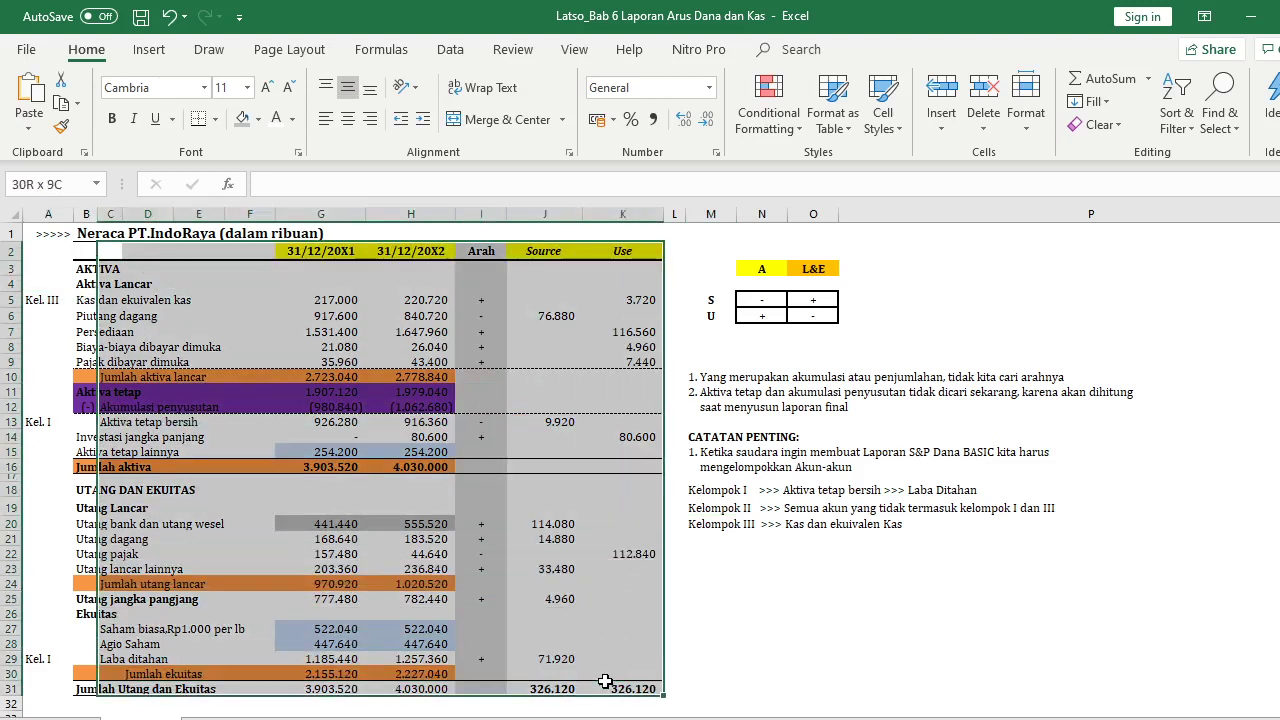
click(257, 119)
click(241, 162)
click(198, 347)
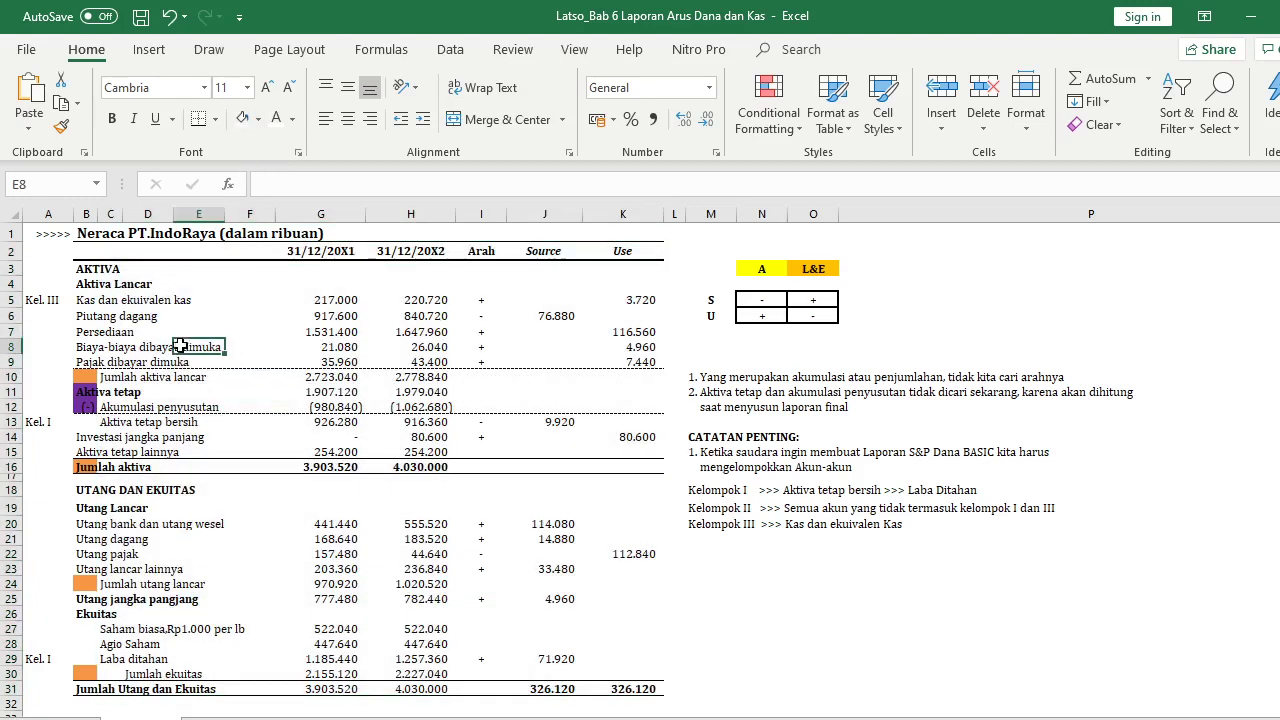
click(38, 305)
drag(82, 365, 77, 410)
click(241, 119)
click(198, 332)
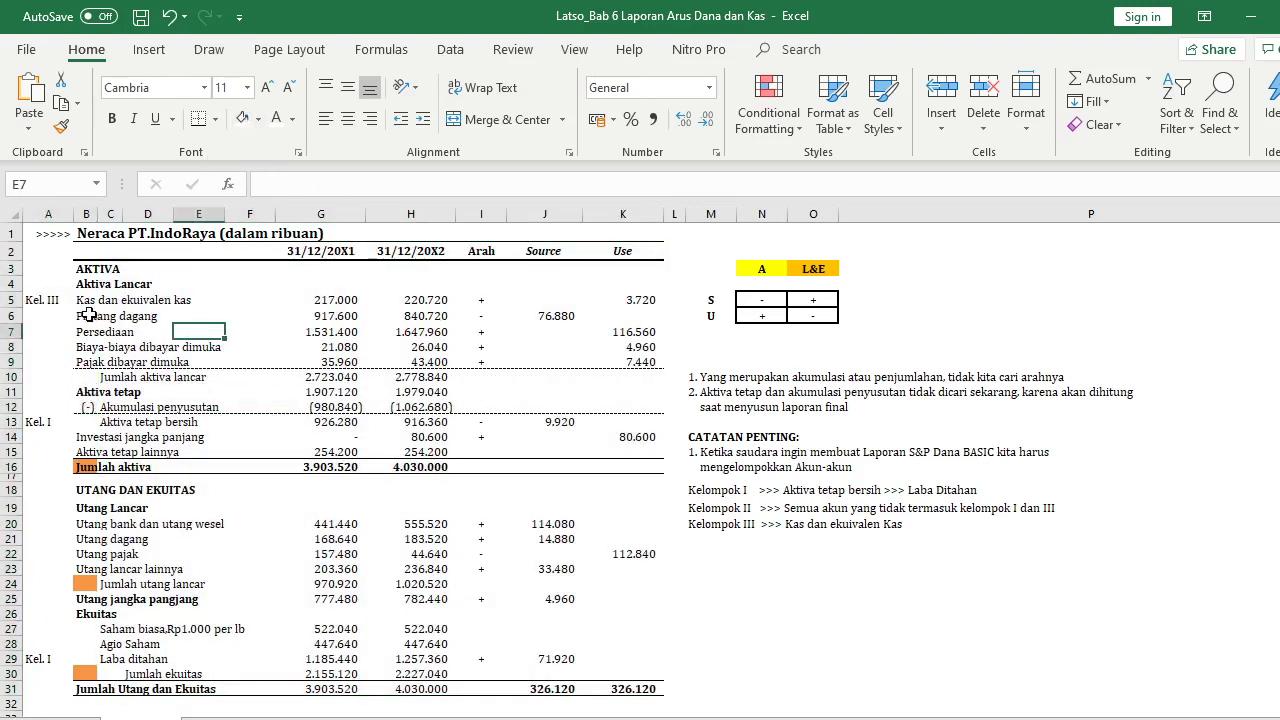
Fill the Kel. III cash row (A5:F5) yellow and clear the leftover orange fill in column B from row 16 to 30
drag(38, 300, 260, 300)
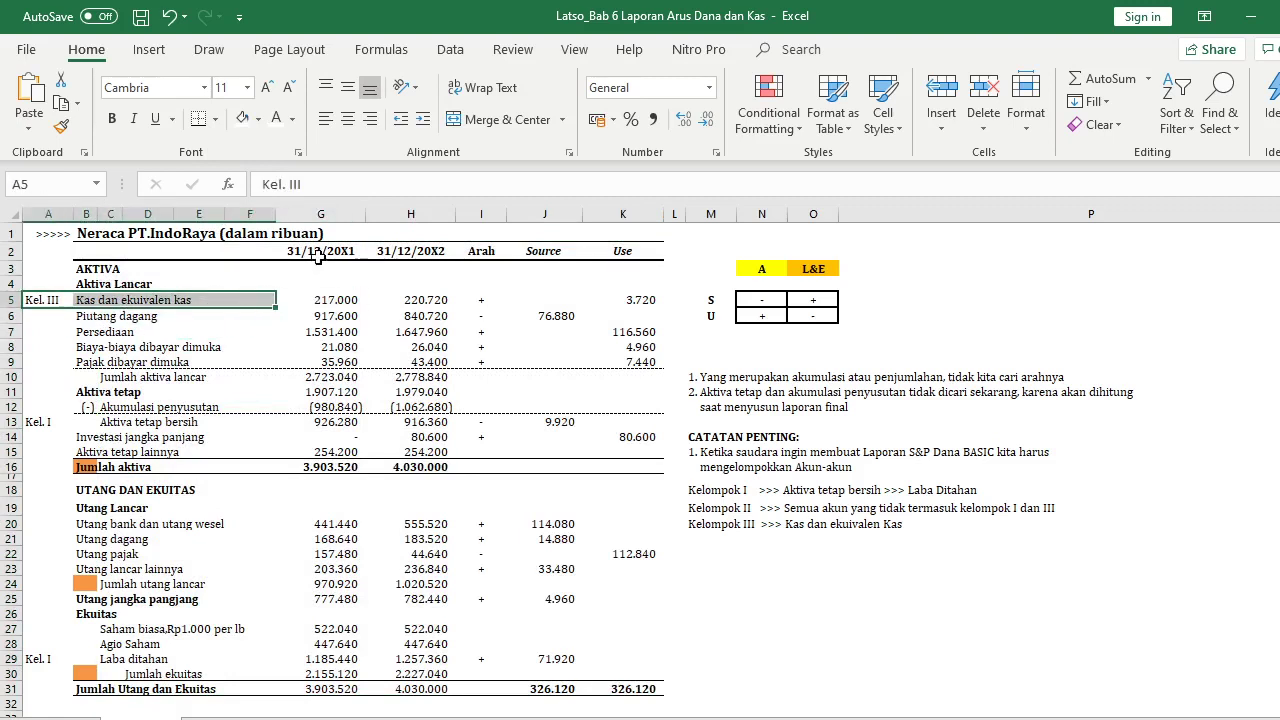
click(259, 120)
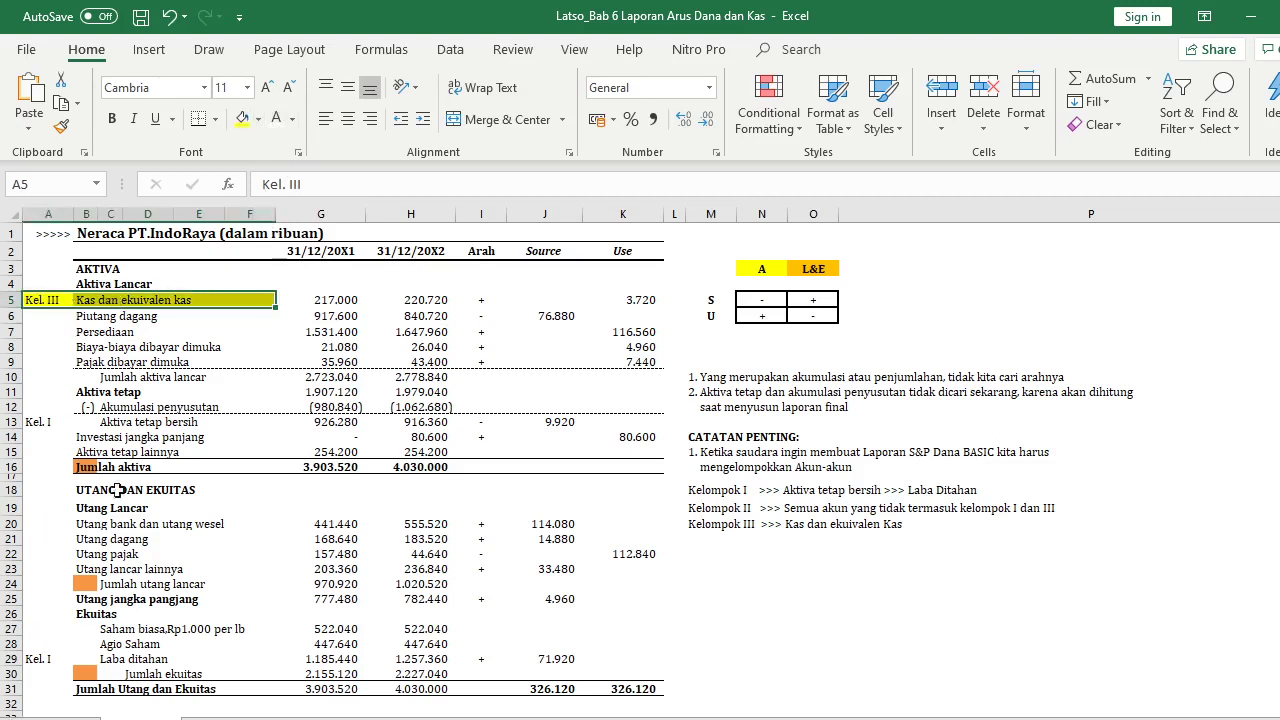
drag(88, 466, 86, 675)
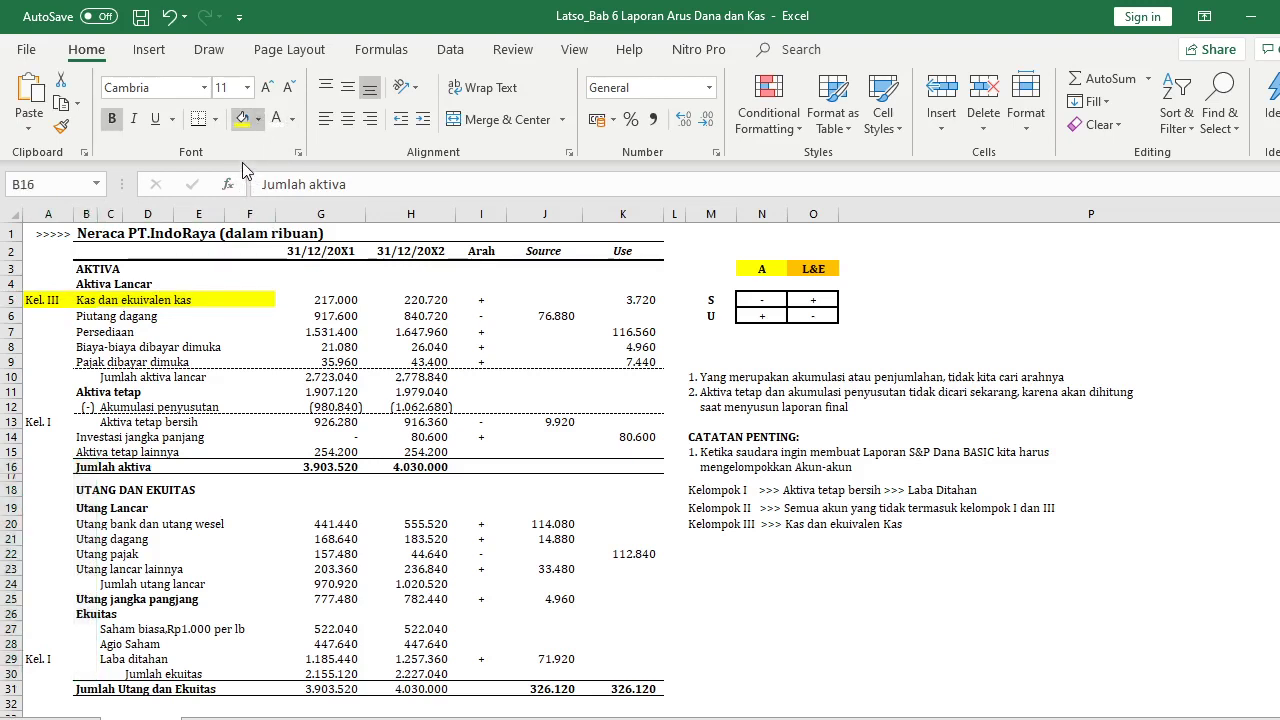
Fill both Kel. I rows green: Aktiva tetap bersih (A13:F13) and Laba ditahan (A29:F29)
drag(38, 421, 254, 427)
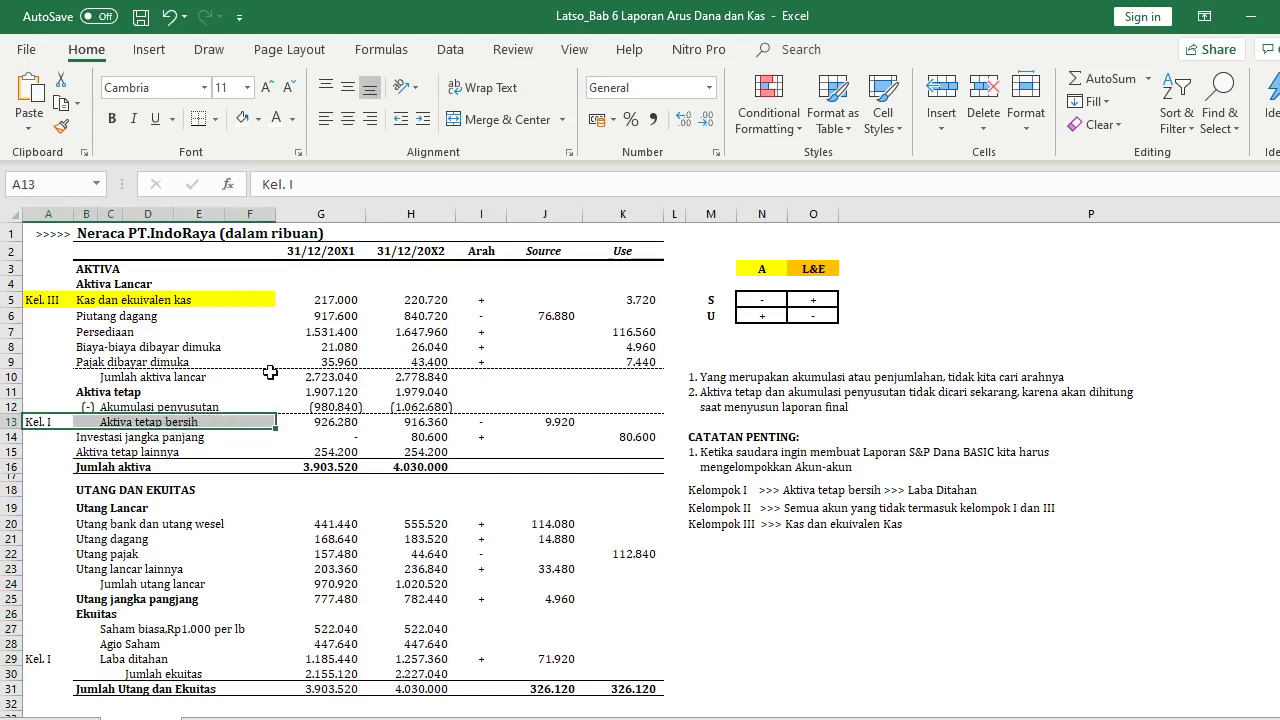
click(243, 118)
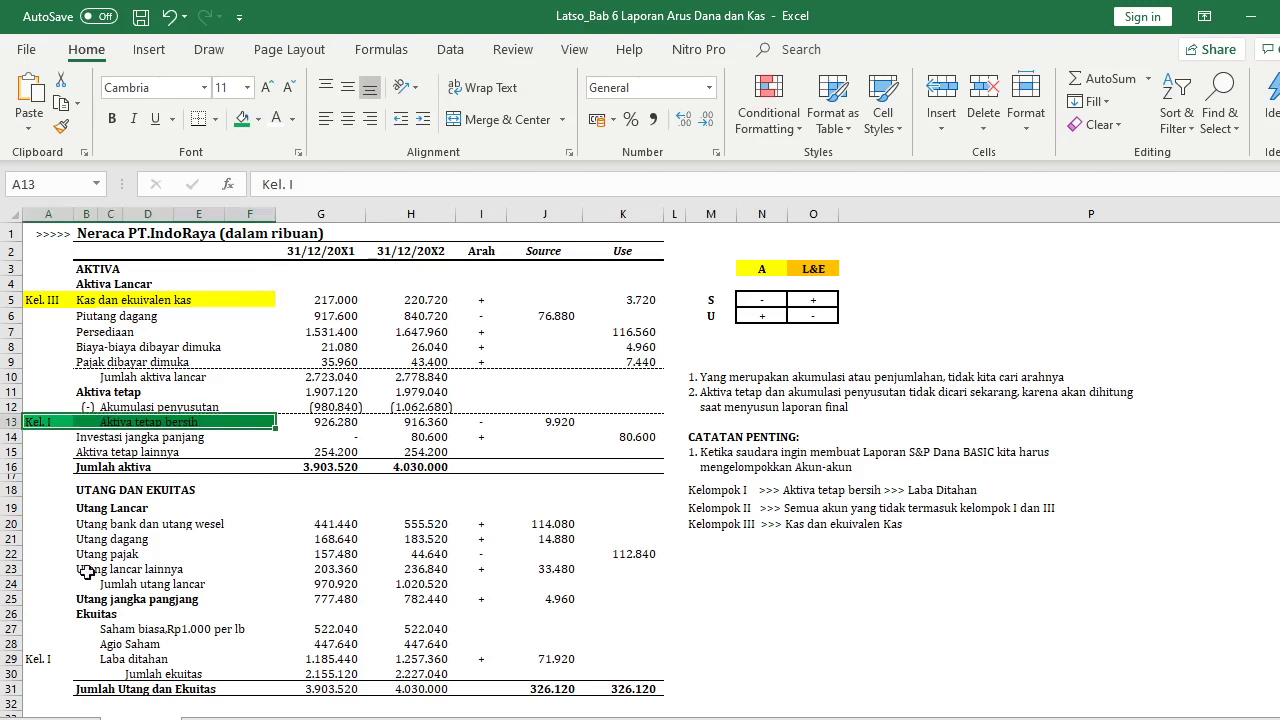
drag(40, 660, 270, 668)
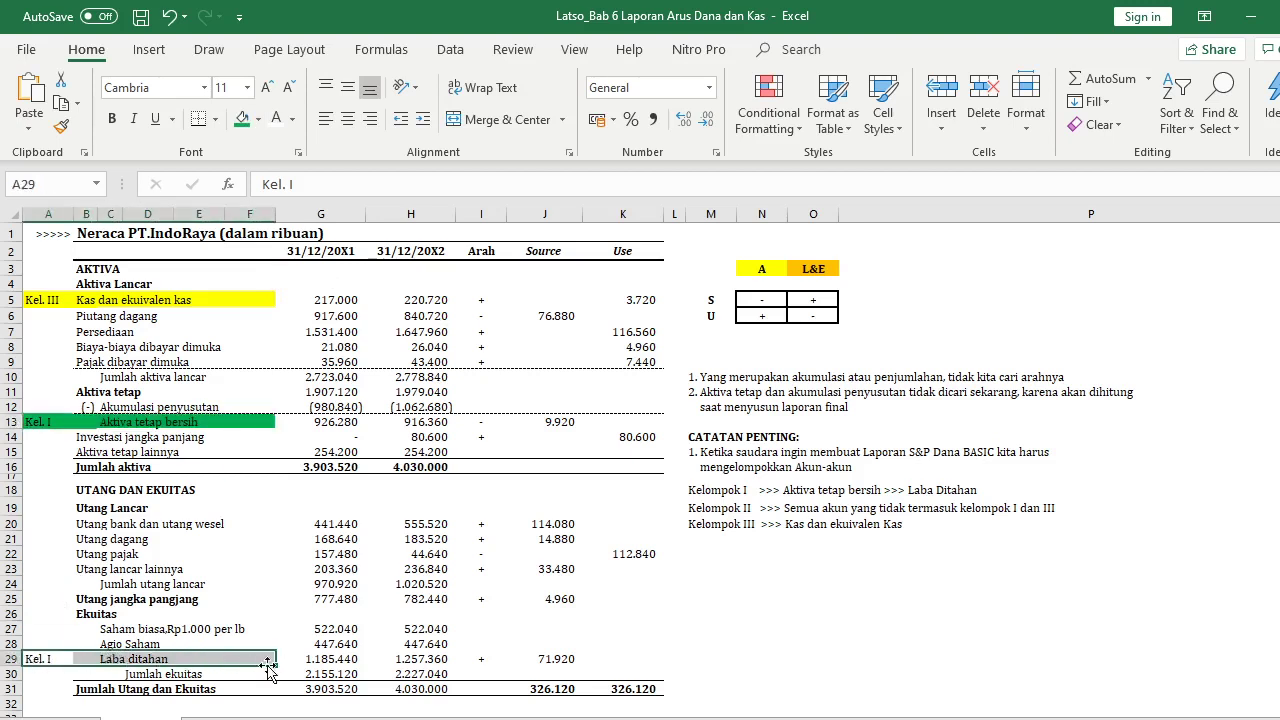
click(242, 118)
click(326, 504)
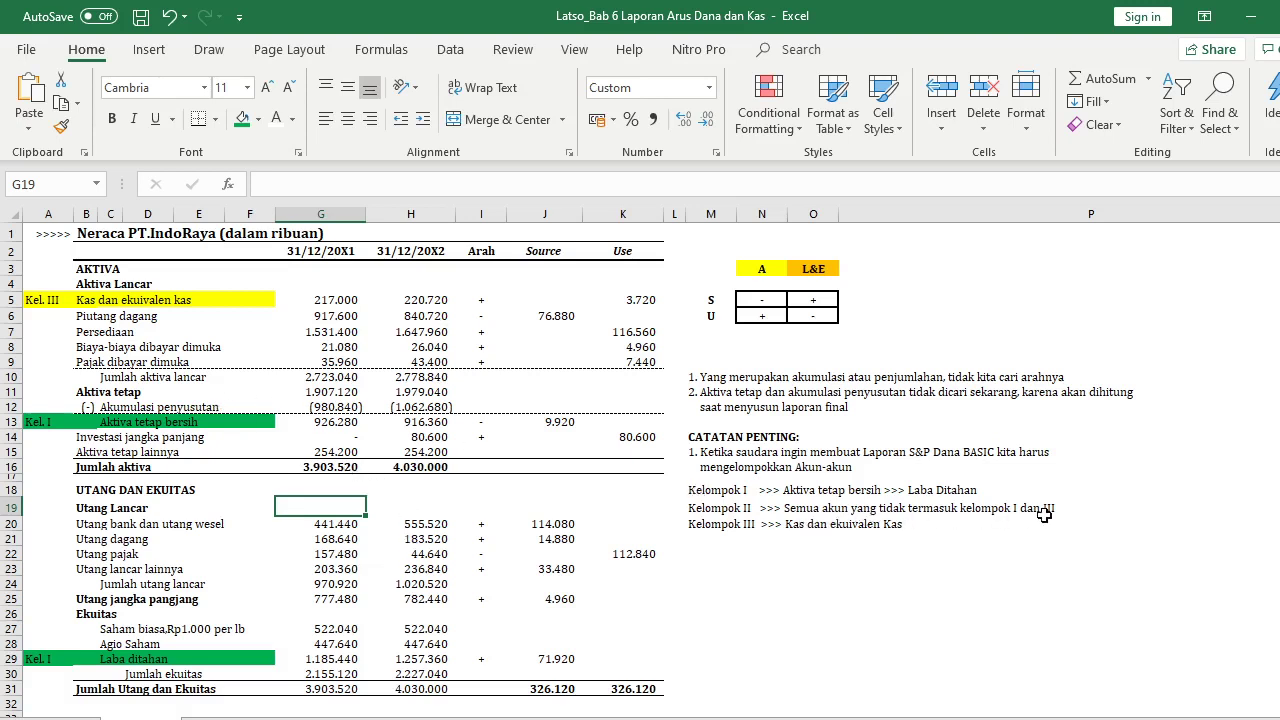
click(124, 318)
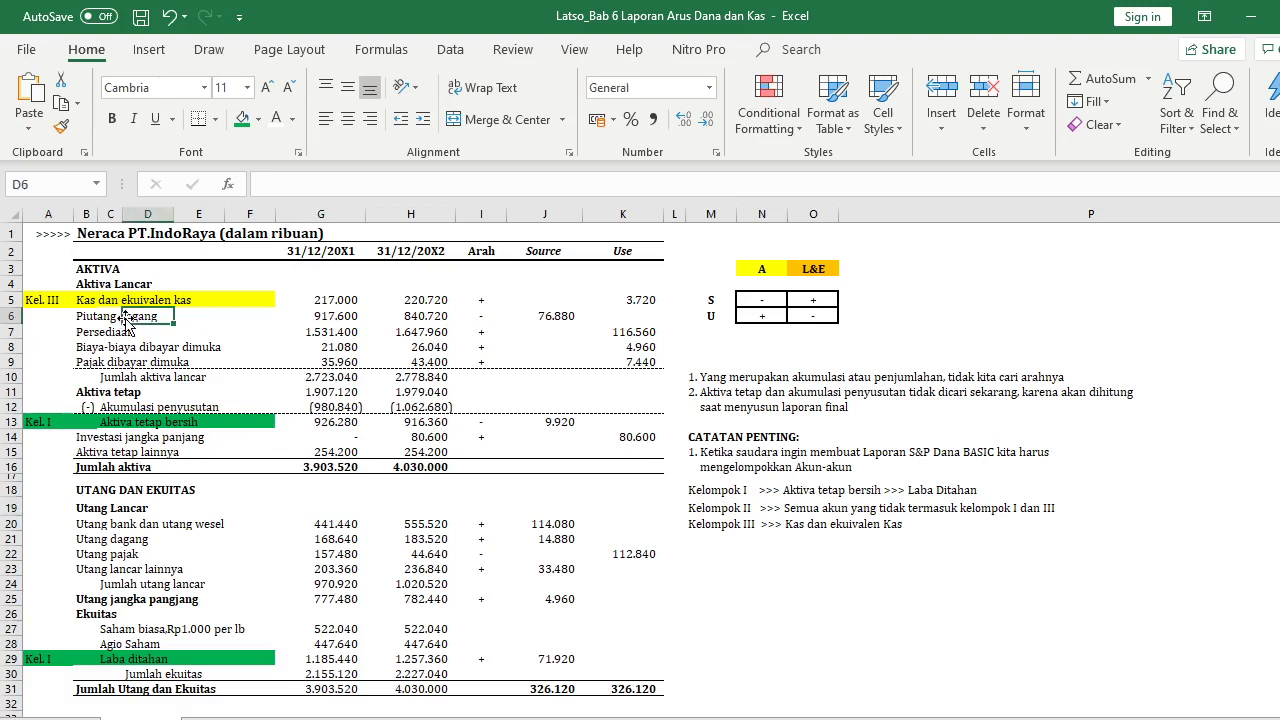
click(123, 318)
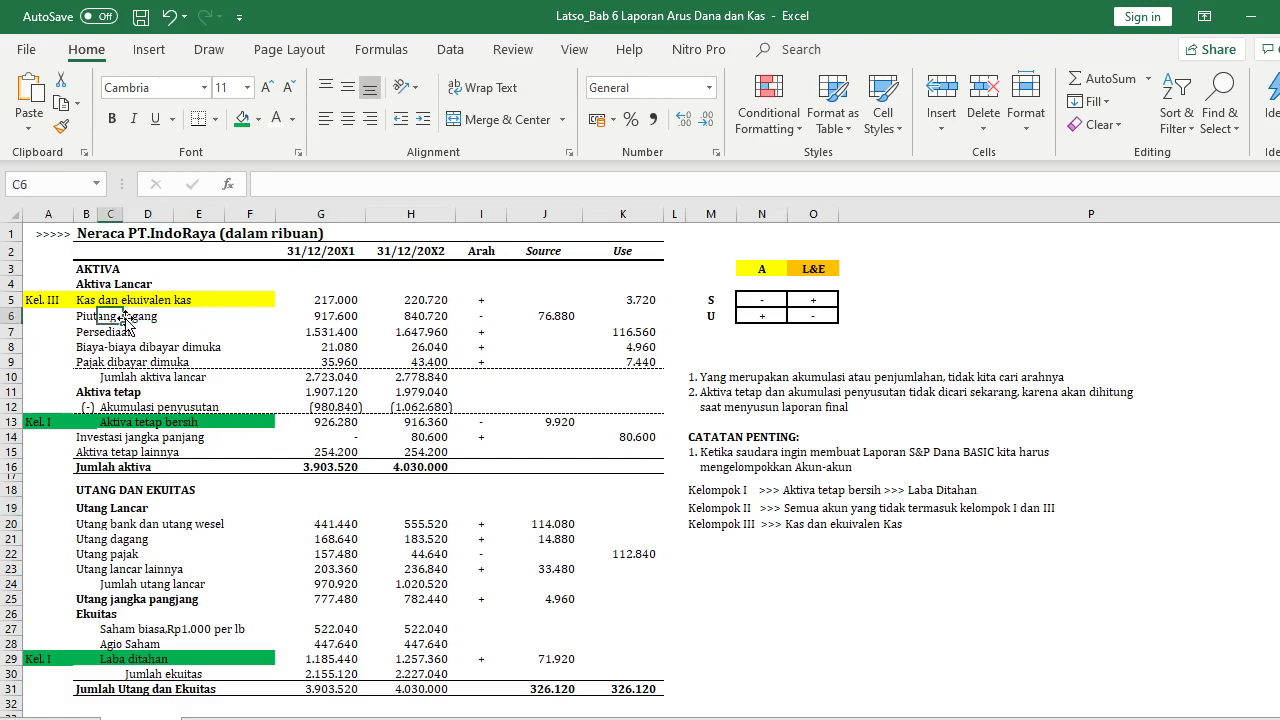
click(46, 321)
click(93, 320)
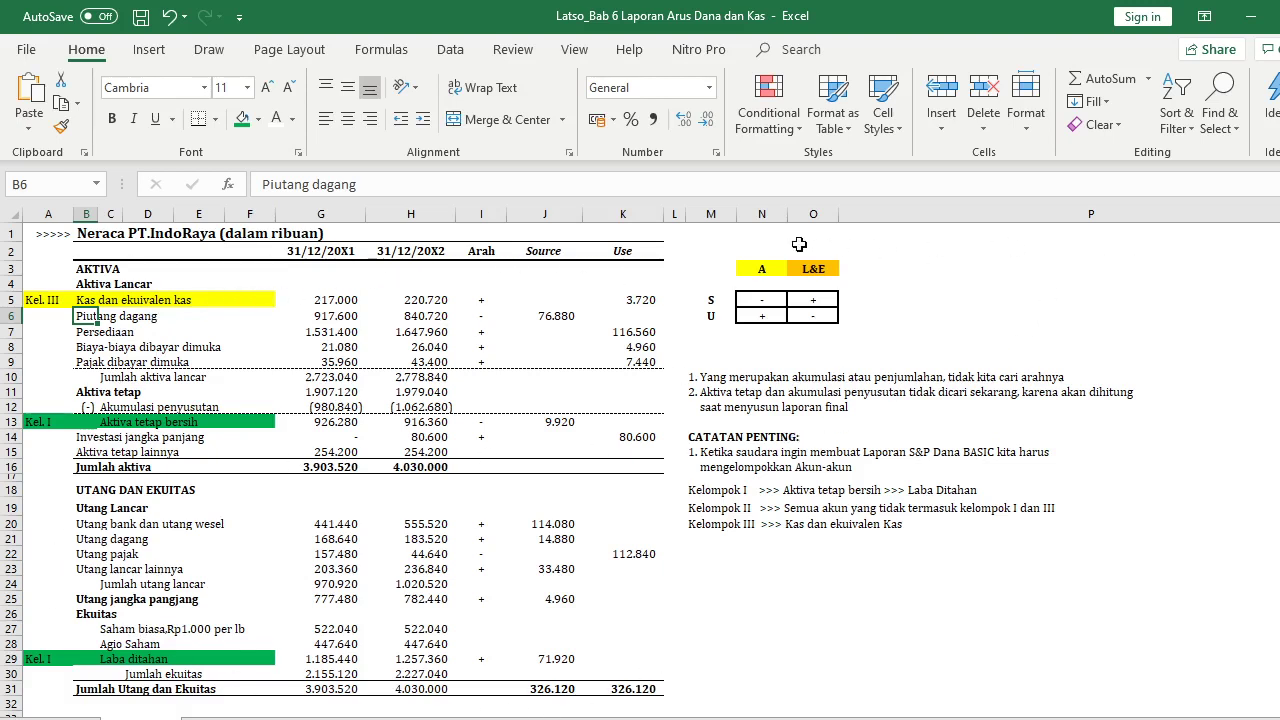
Split the window vertically at column N and undo the last green fill on the Laba ditahan row
click(769, 214)
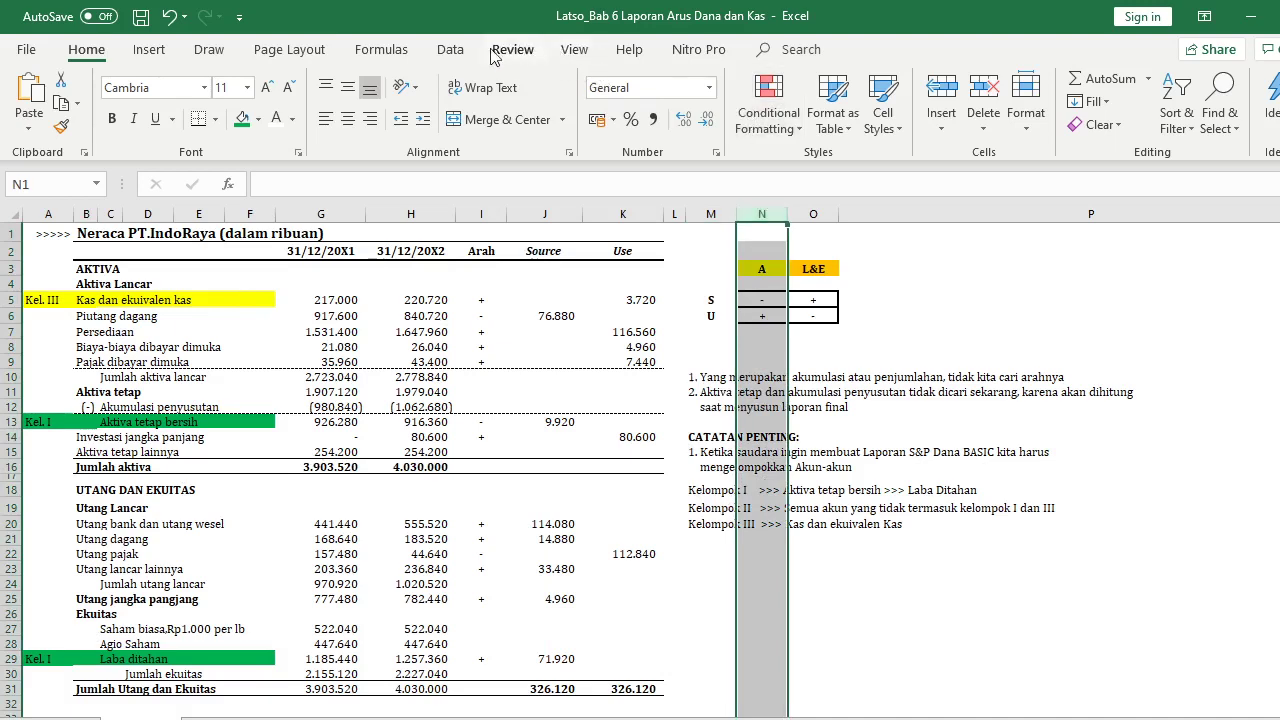
click(574, 50)
click(727, 81)
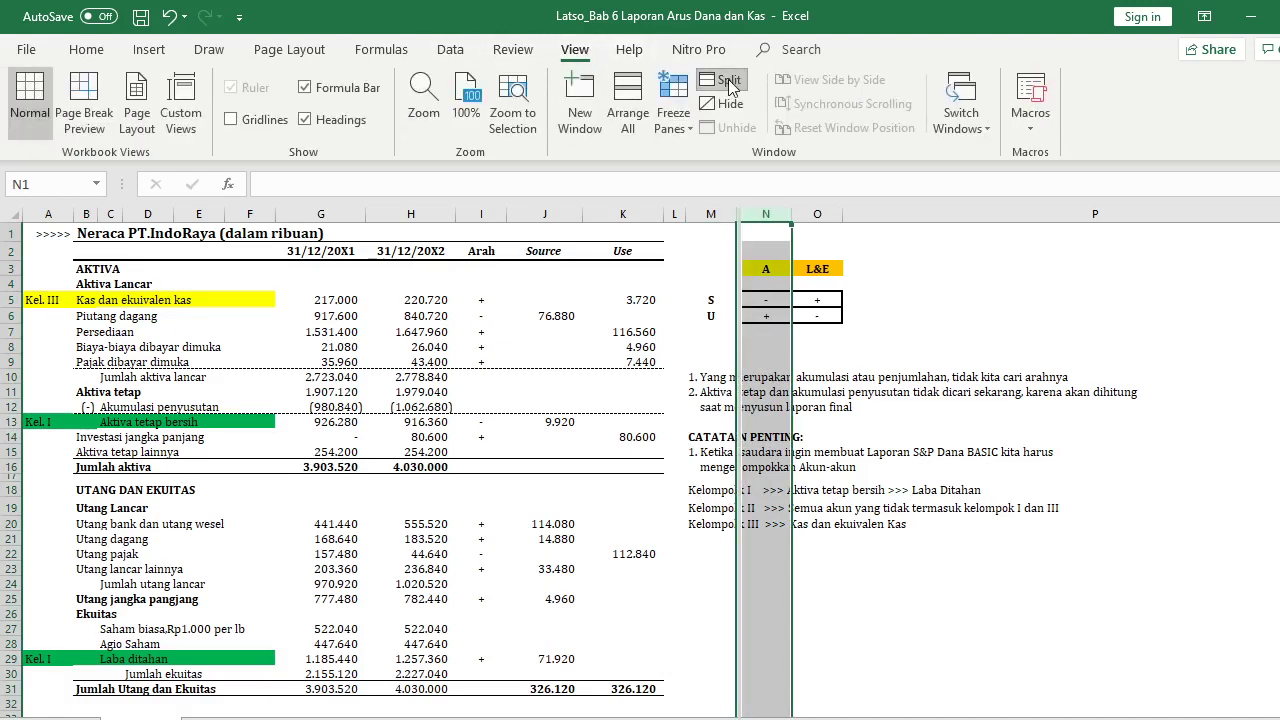
key(ctrl+z)
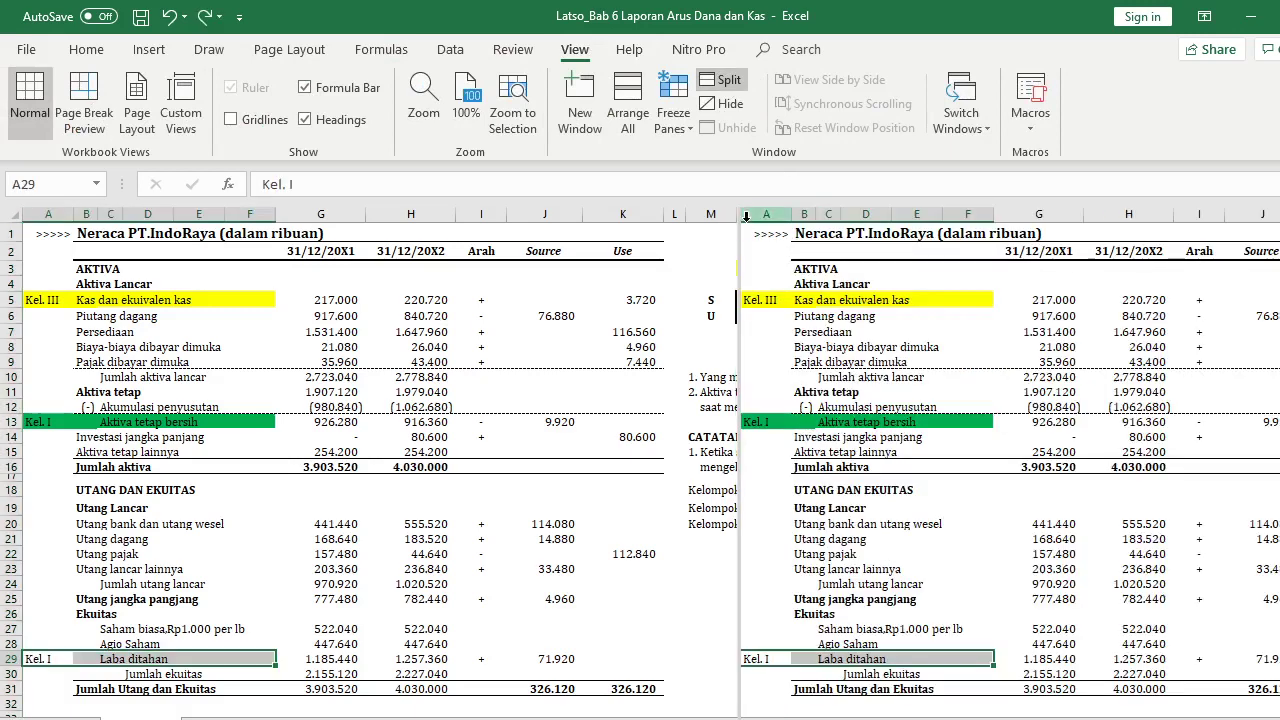
Hide the text of the Penyesuaian-Penyesuaian block, from R19 down to row 32, by setting its font colour to white
scroll(1000, 705, right, 5)
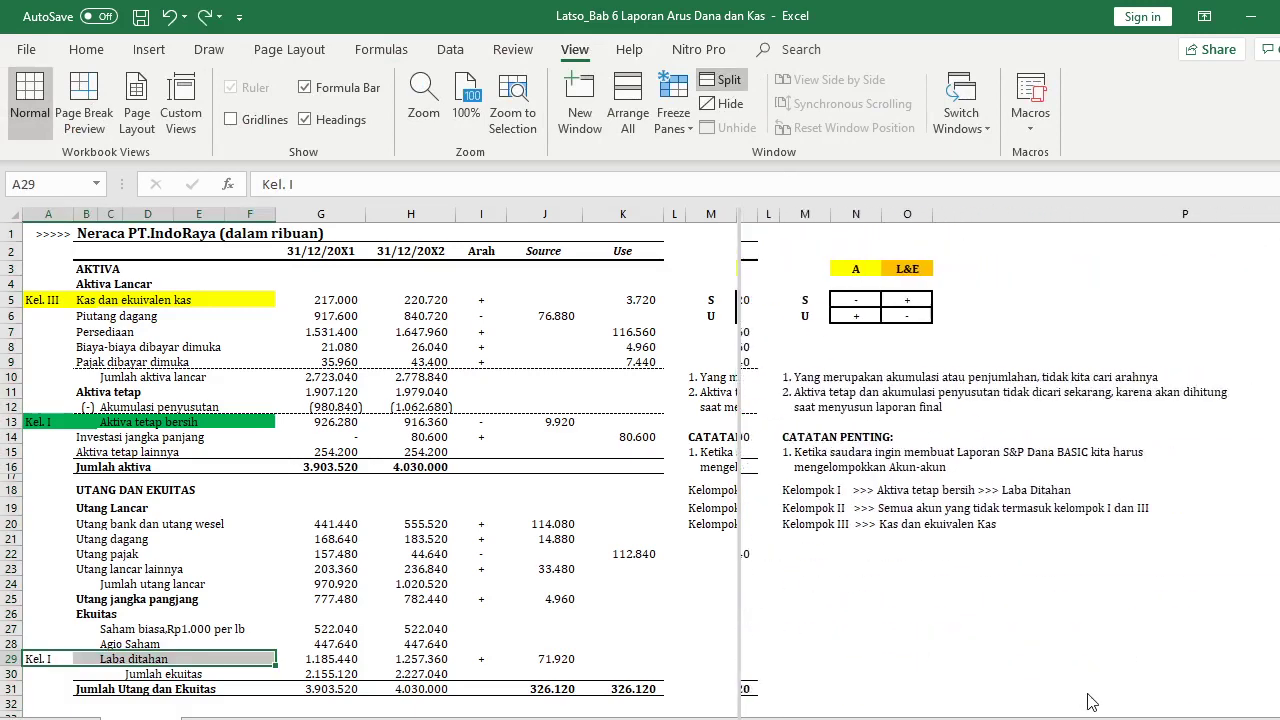
scroll(997, 705, right, 5)
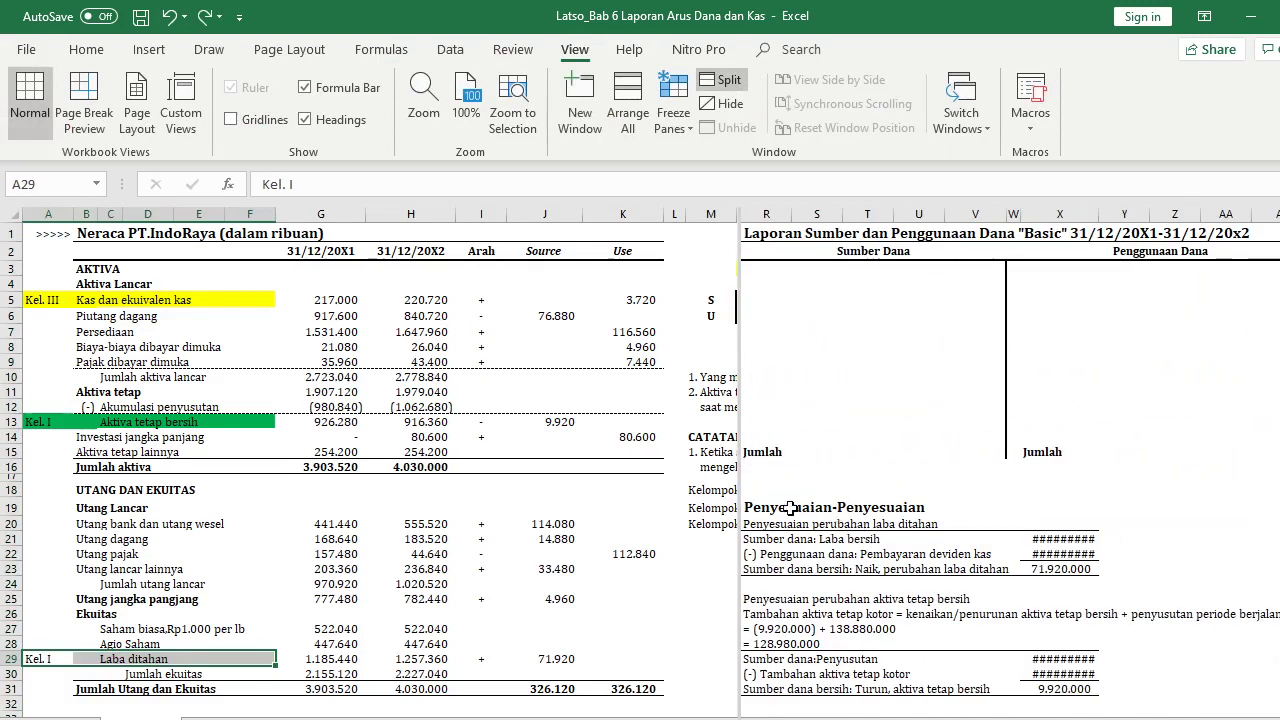
mouse_move(756, 503)
mouse_down()
mouse_move(980, 540)
mouse_move(1276, 700)
mouse_up()
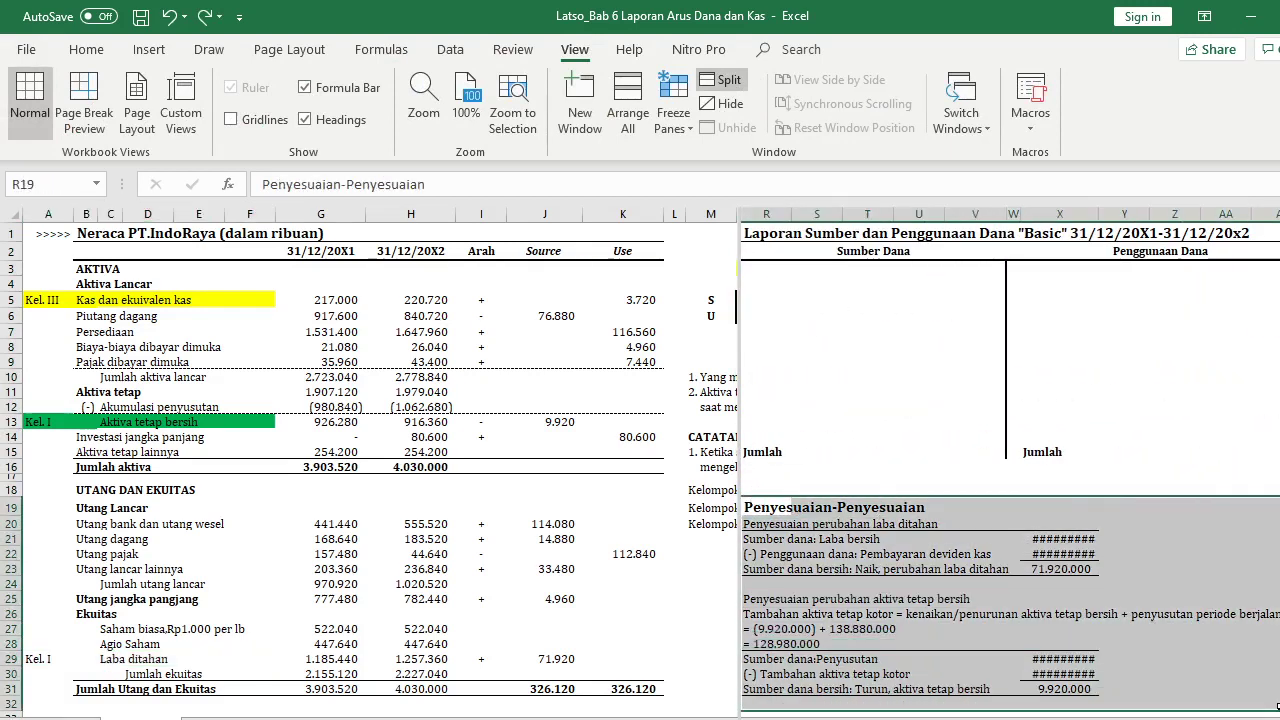
click(86, 49)
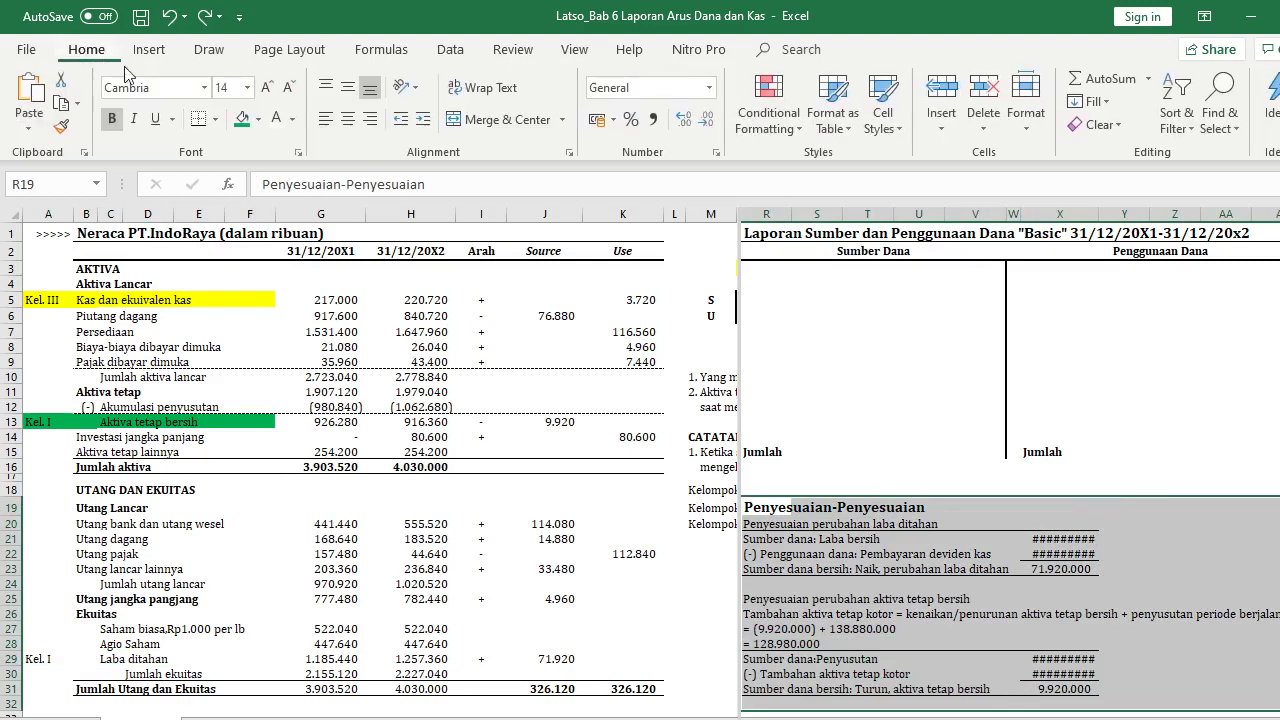
click(278, 120)
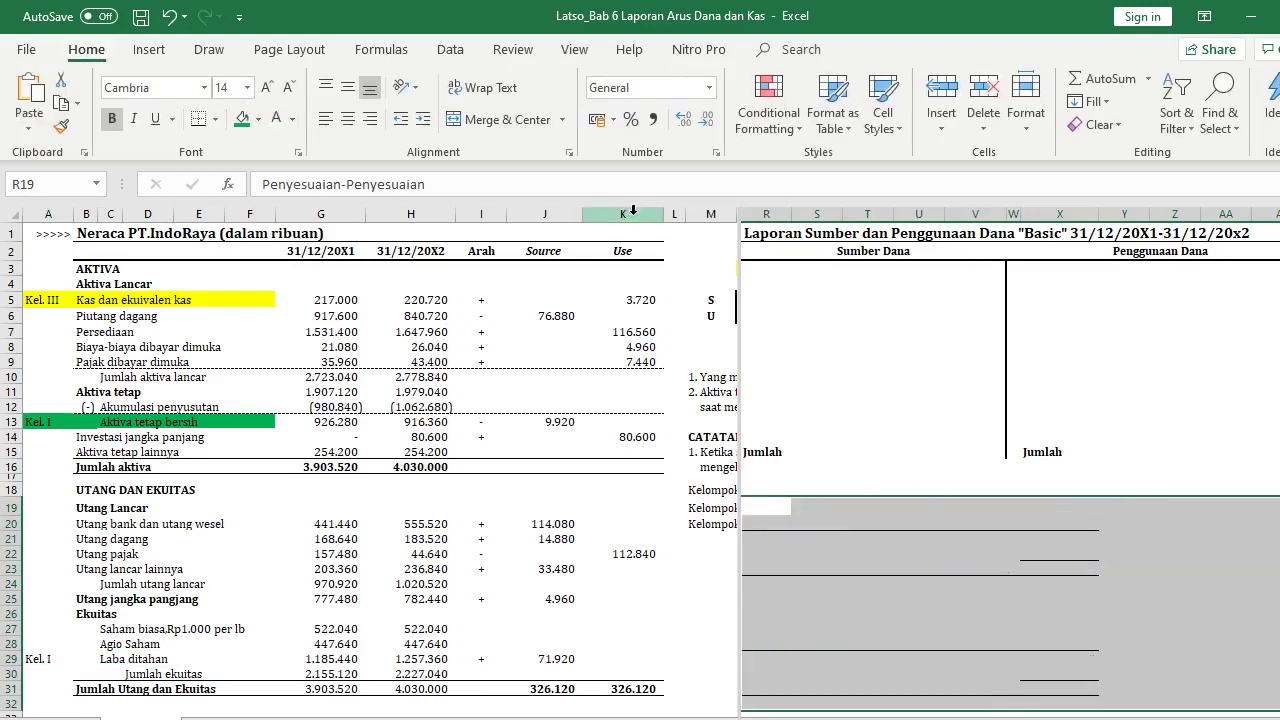
click(915, 405)
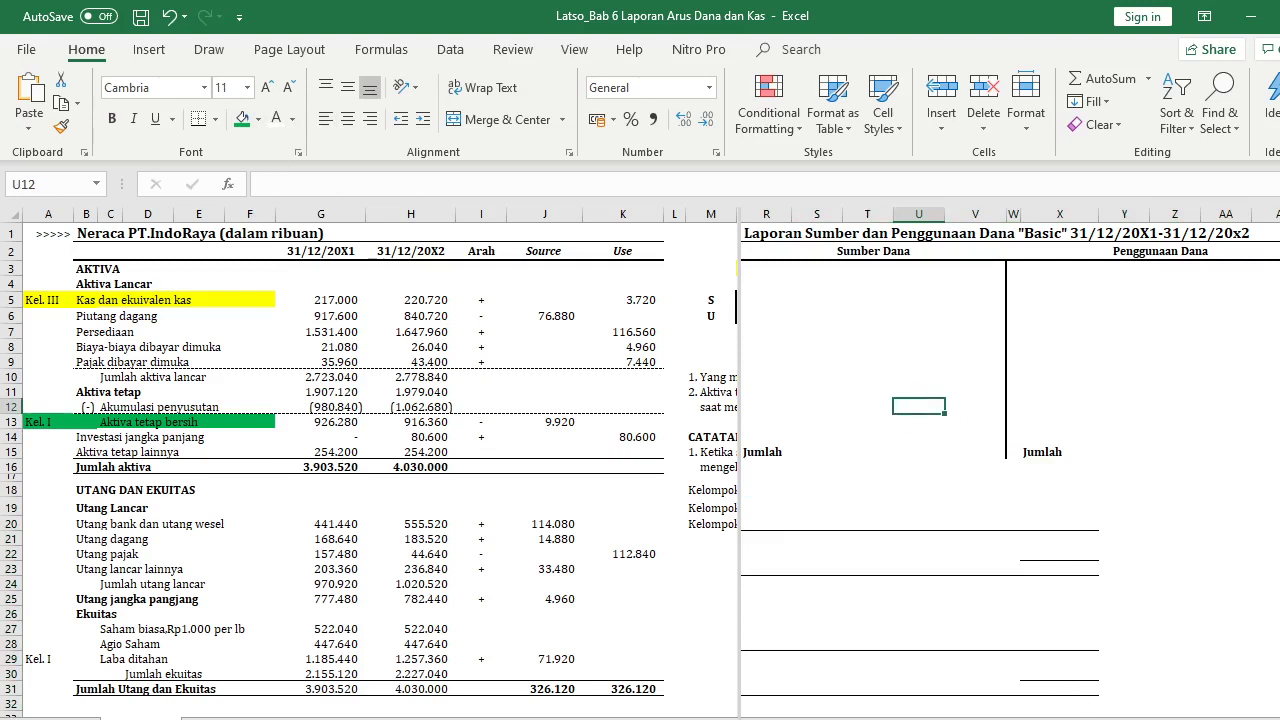
Move the window split to the edge between columns L and M, with the second pane starting at column Q
scroll(1010, 450, left, 1)
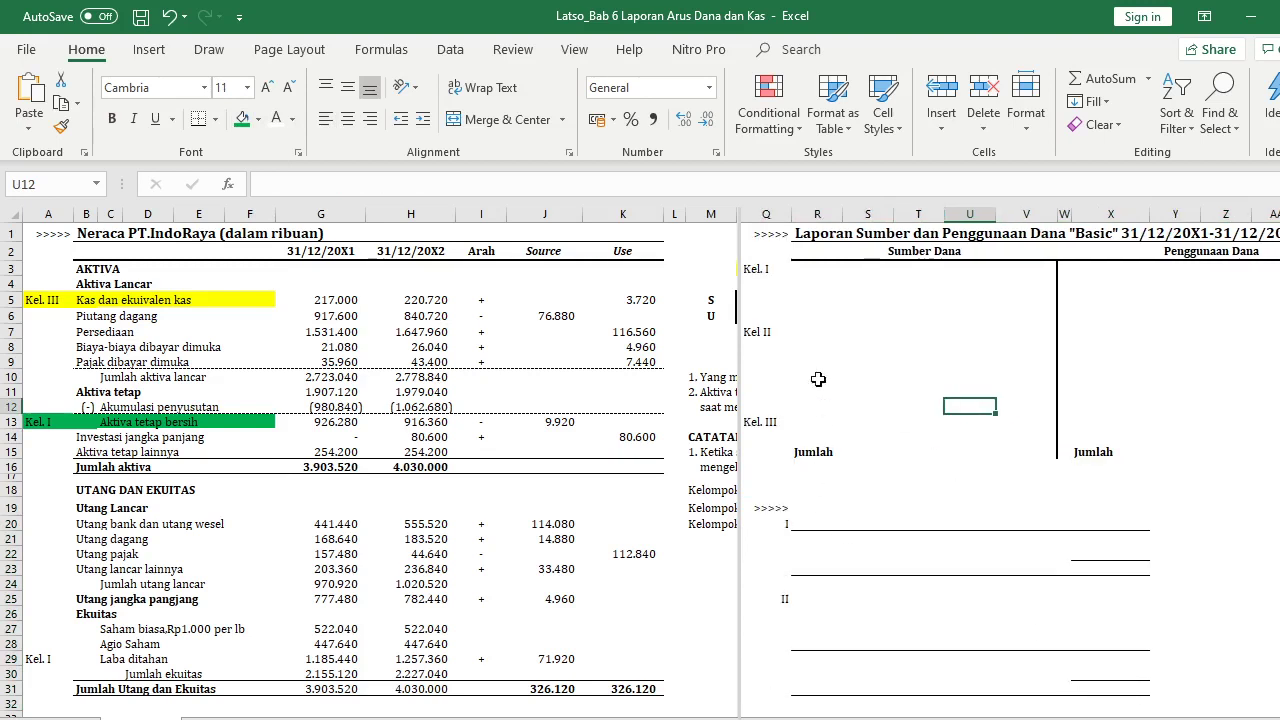
drag(775, 231, 1050, 331)
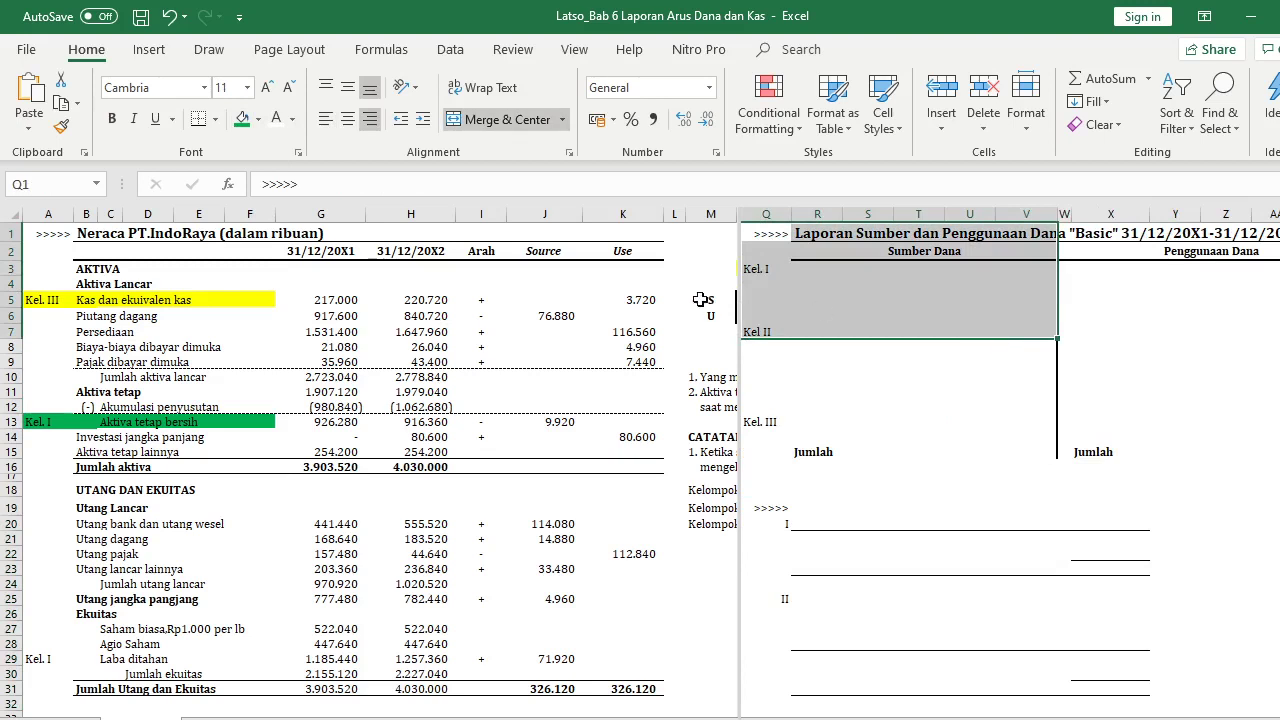
drag(735, 289, 688, 300)
click(1106, 381)
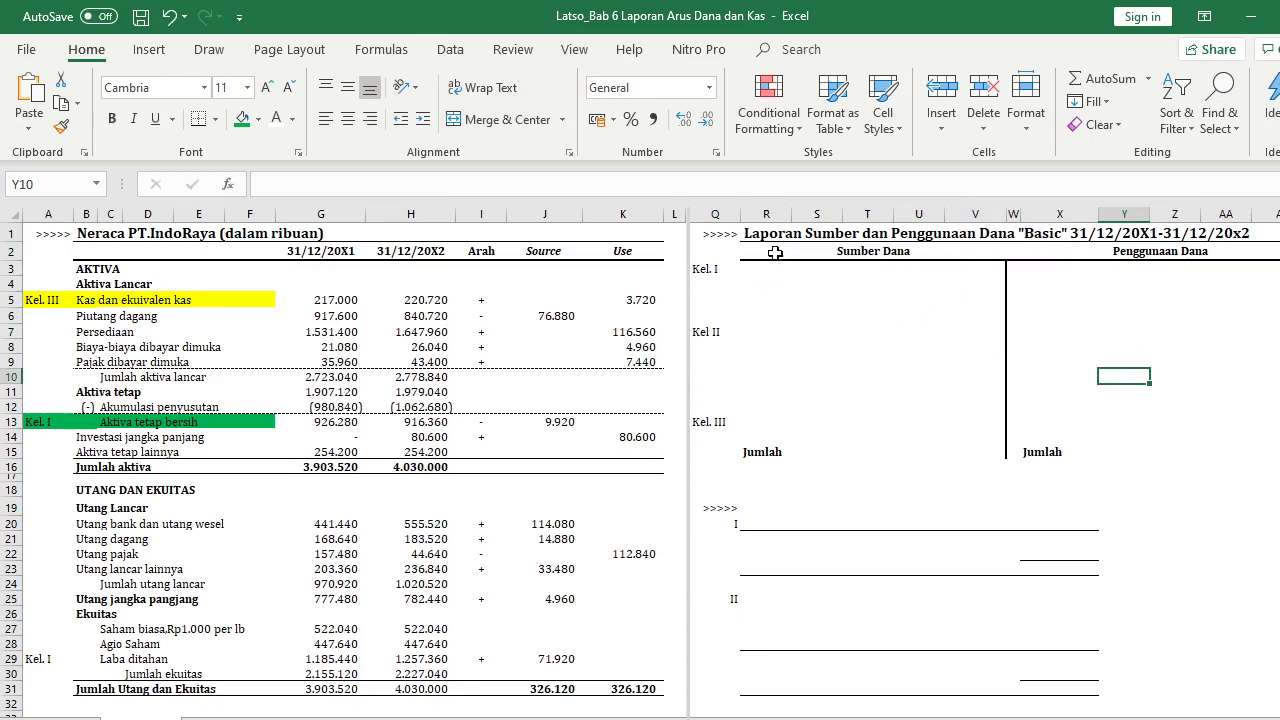
drag(775, 253, 1237, 451)
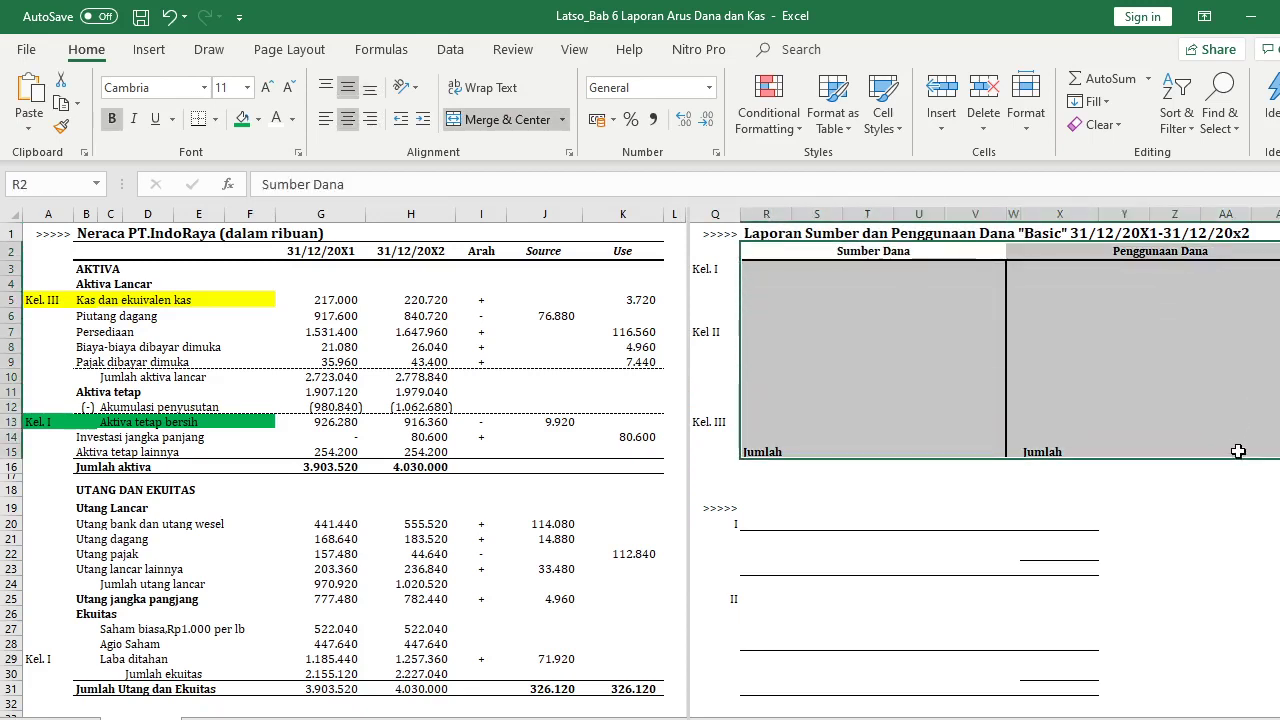
click(1094, 399)
click(705, 278)
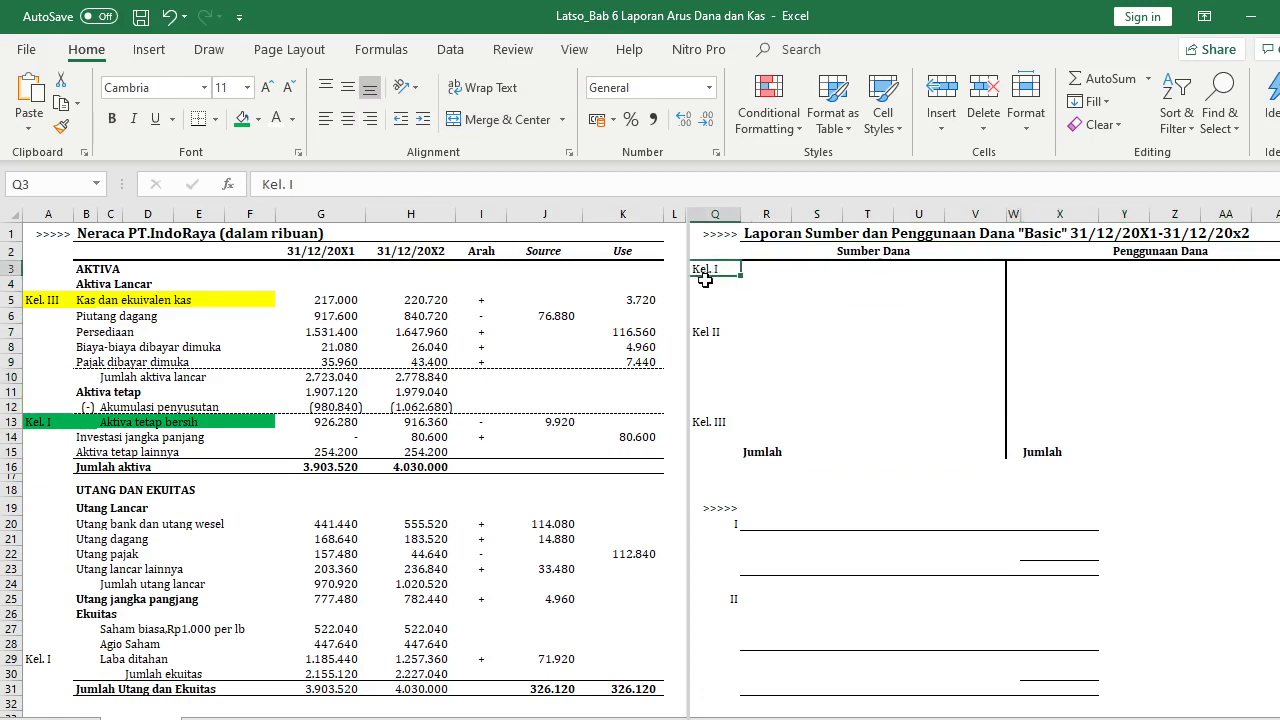
Fill the report's group labels in column Q: Kel. I (Q3) green, Kel. III (Q13) yellow and Kel II (Q7) blue
click(241, 119)
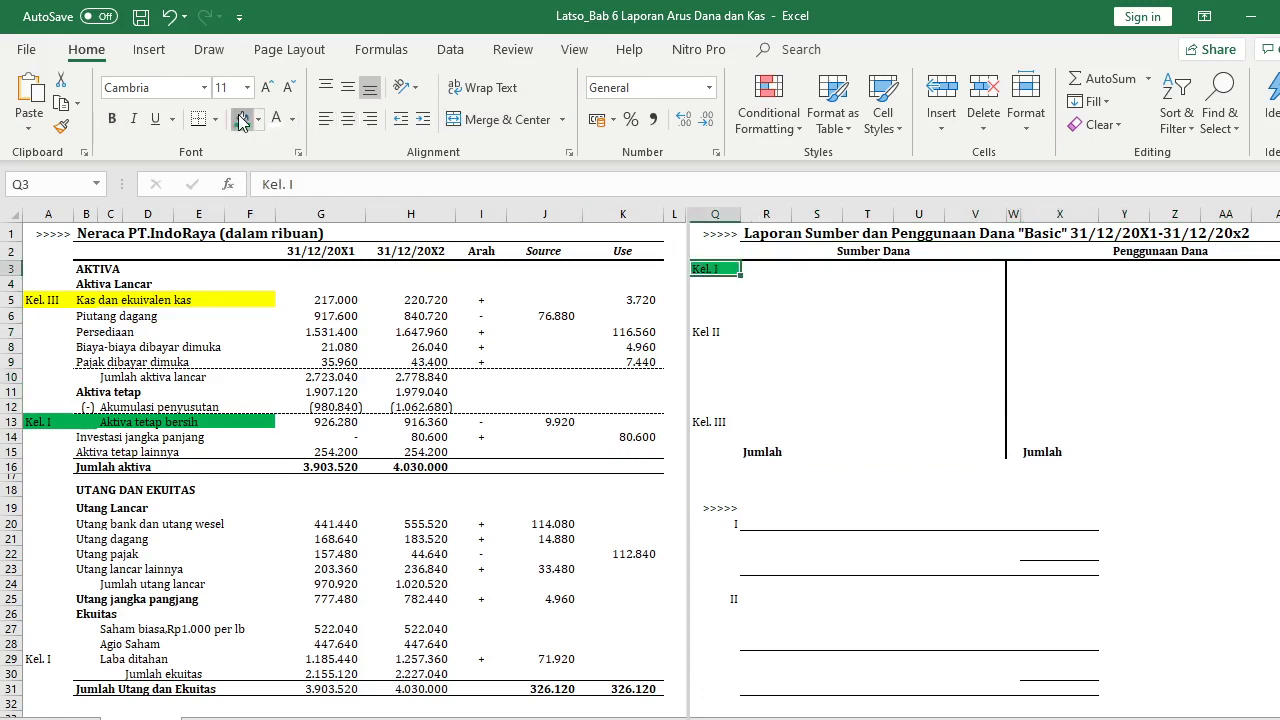
click(724, 421)
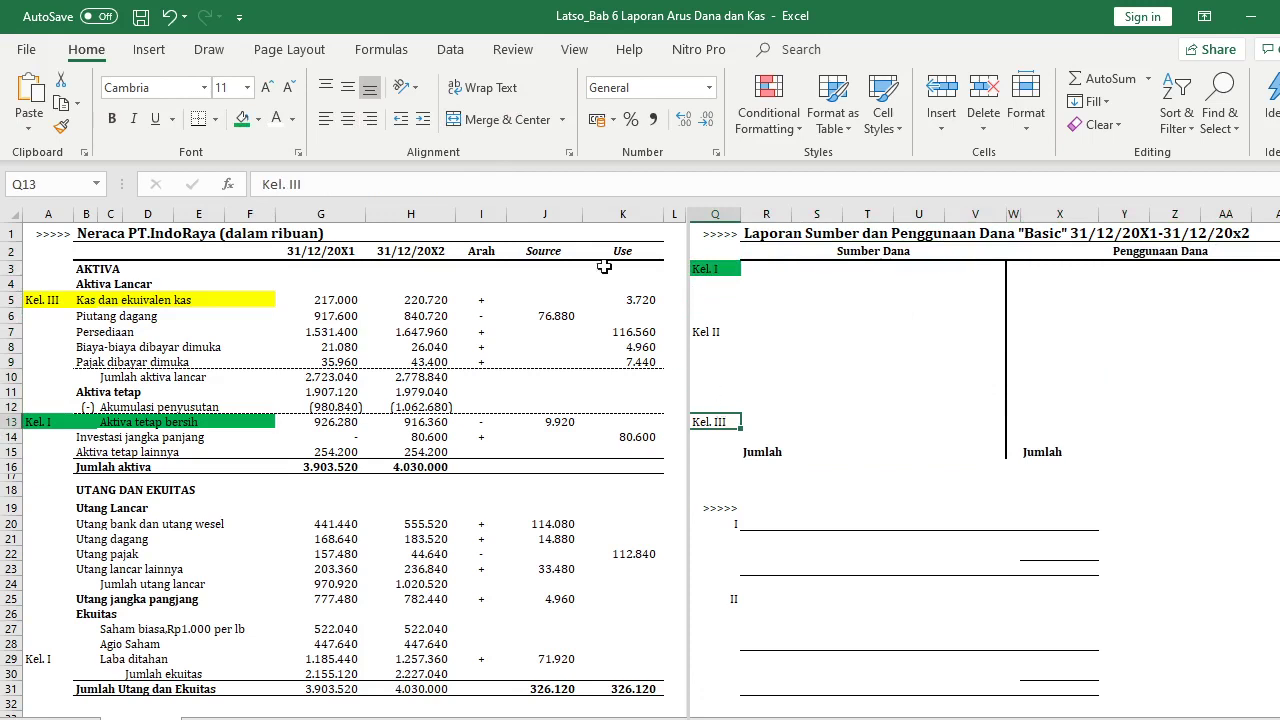
click(258, 119)
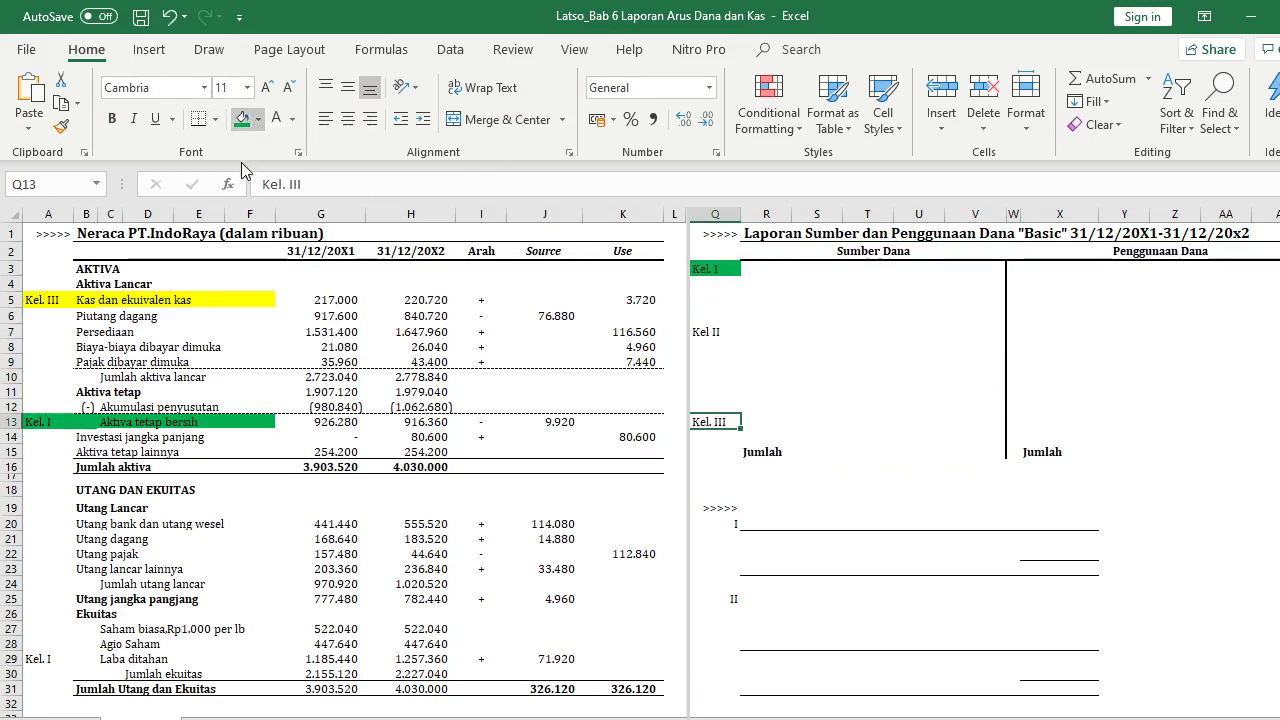
click(267, 283)
click(296, 284)
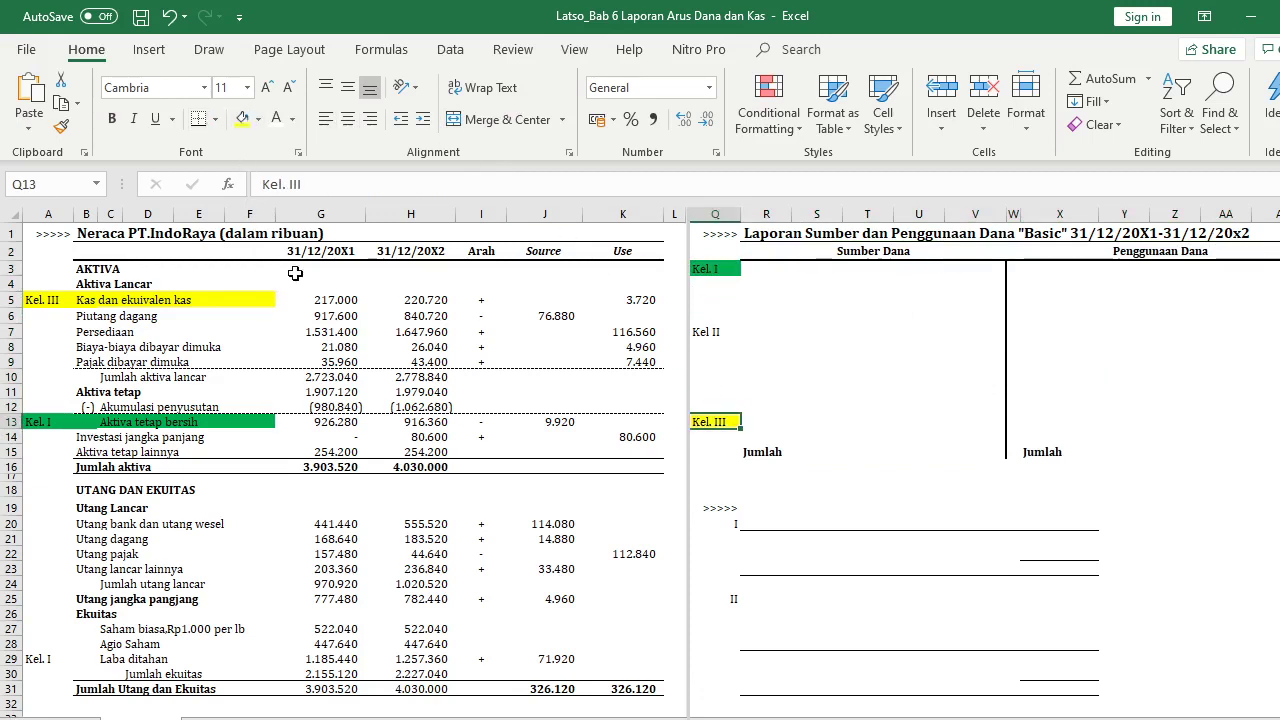
click(720, 333)
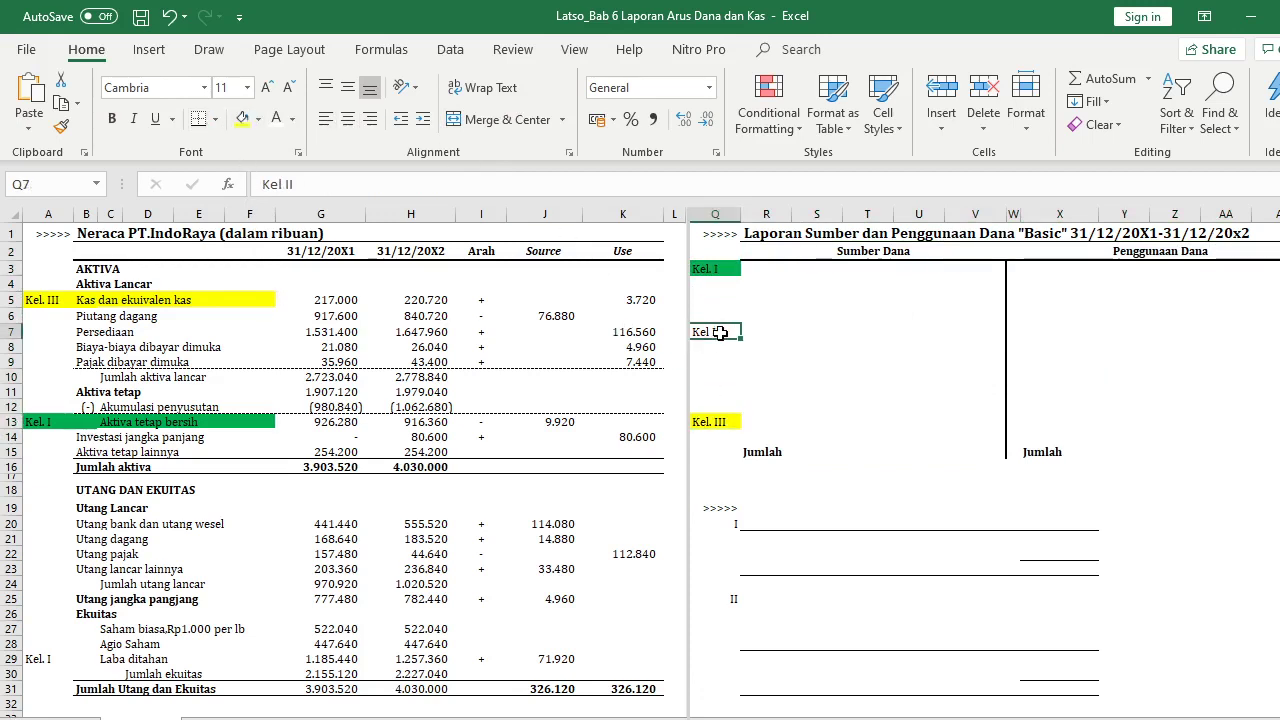
click(258, 119)
click(264, 180)
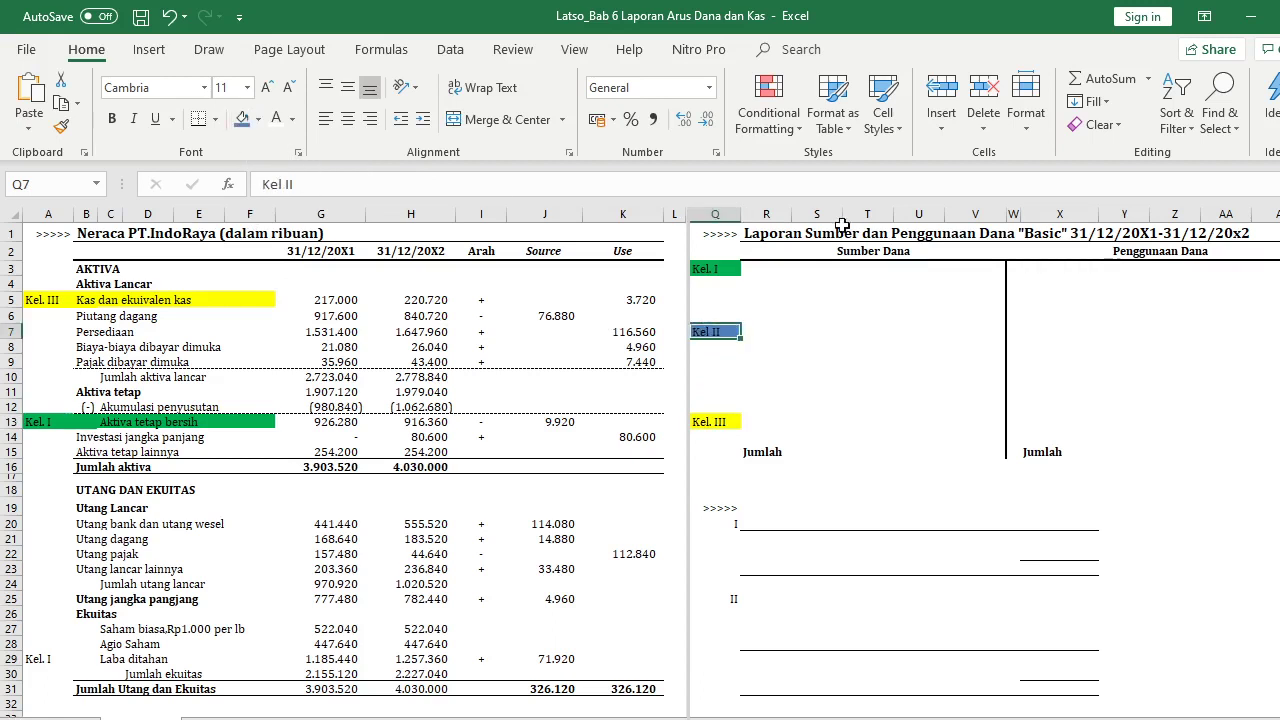
Fill the Kel. I row for Laba ditahan in the balance sheet (A29:F29) green
click(783, 269)
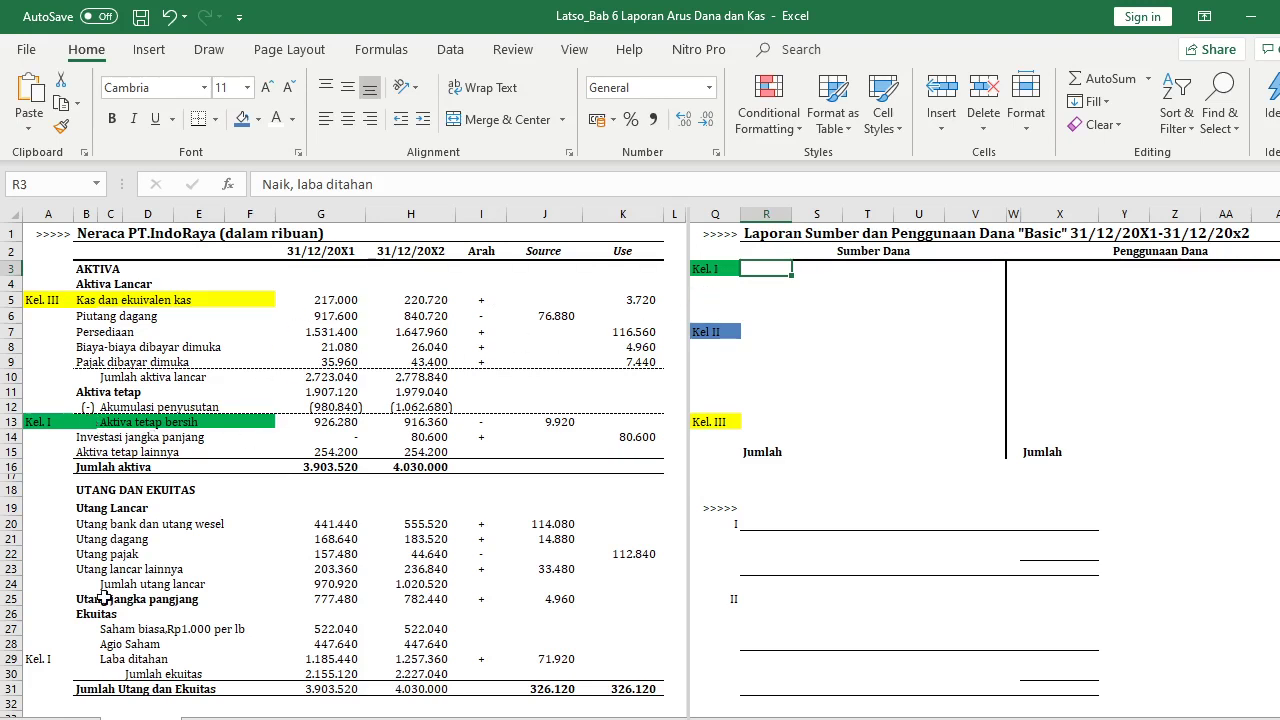
drag(47, 653, 273, 655)
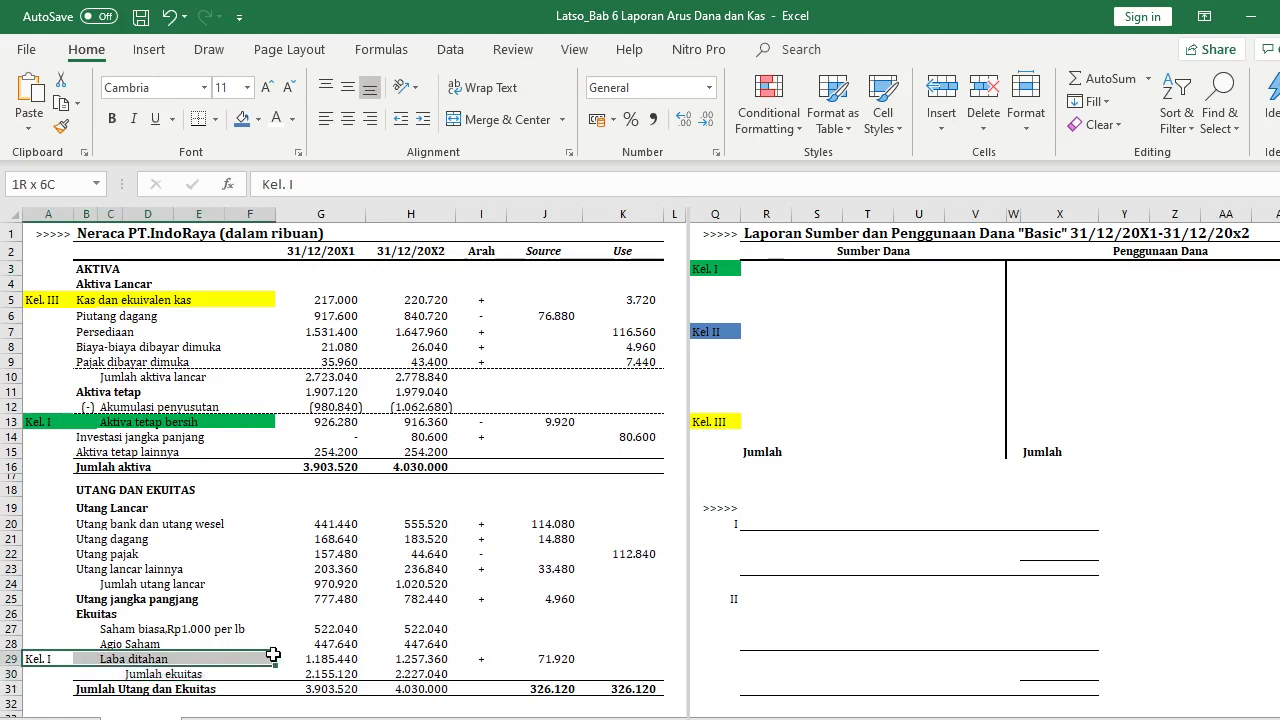
click(241, 118)
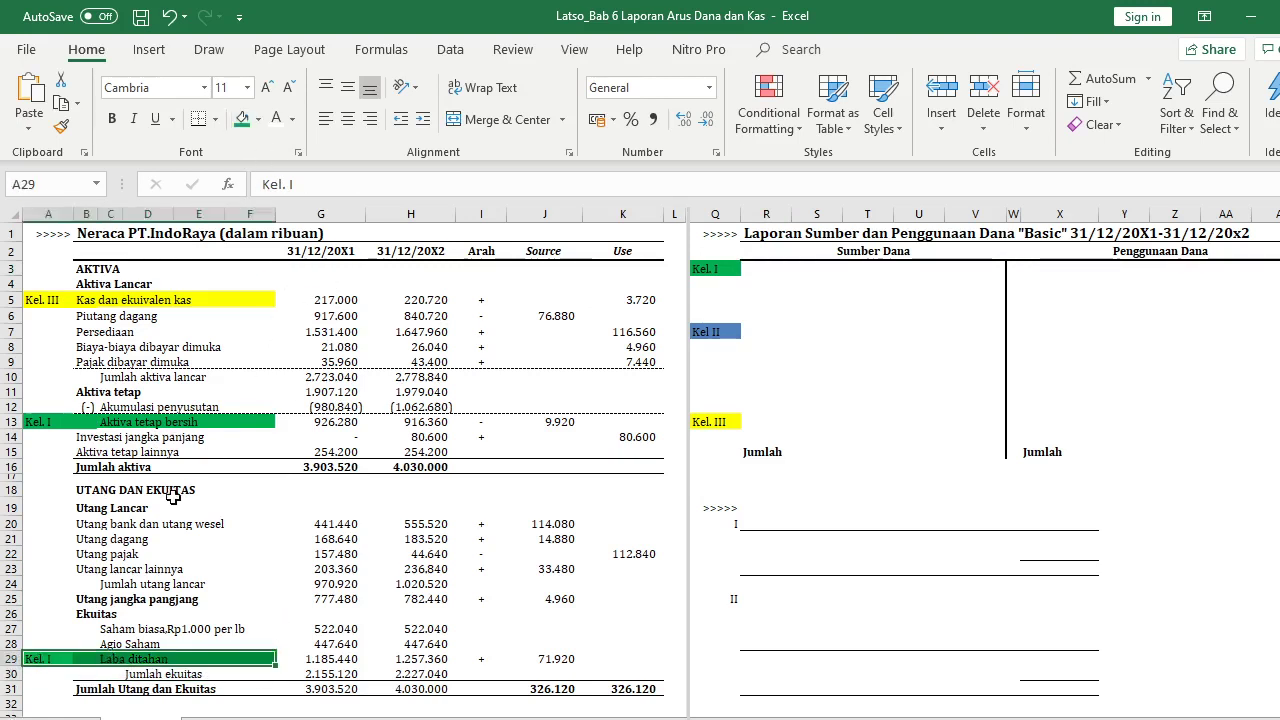
Compare the balance sheet's Kel. I rows, Aktiva tetap bersih and Laba ditahan, with the Kel. I rows under Sumber Dana
drag(40, 421, 250, 425)
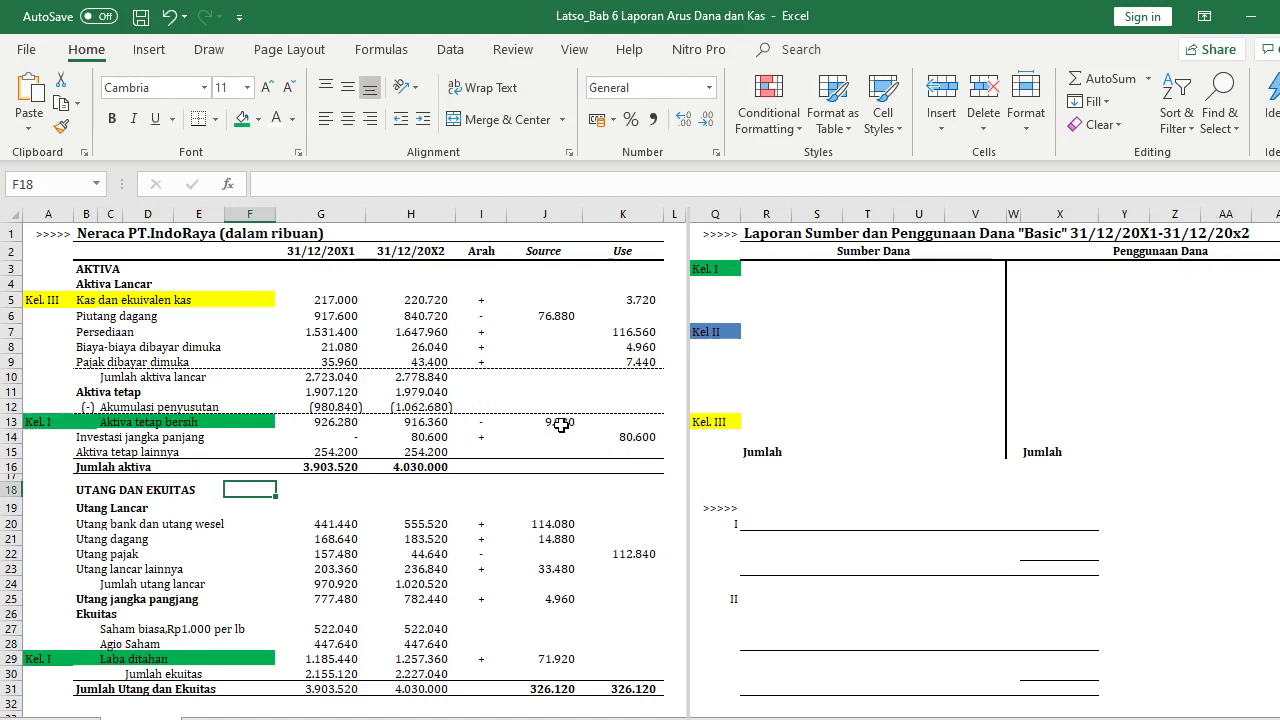
click(827, 271)
click(774, 270)
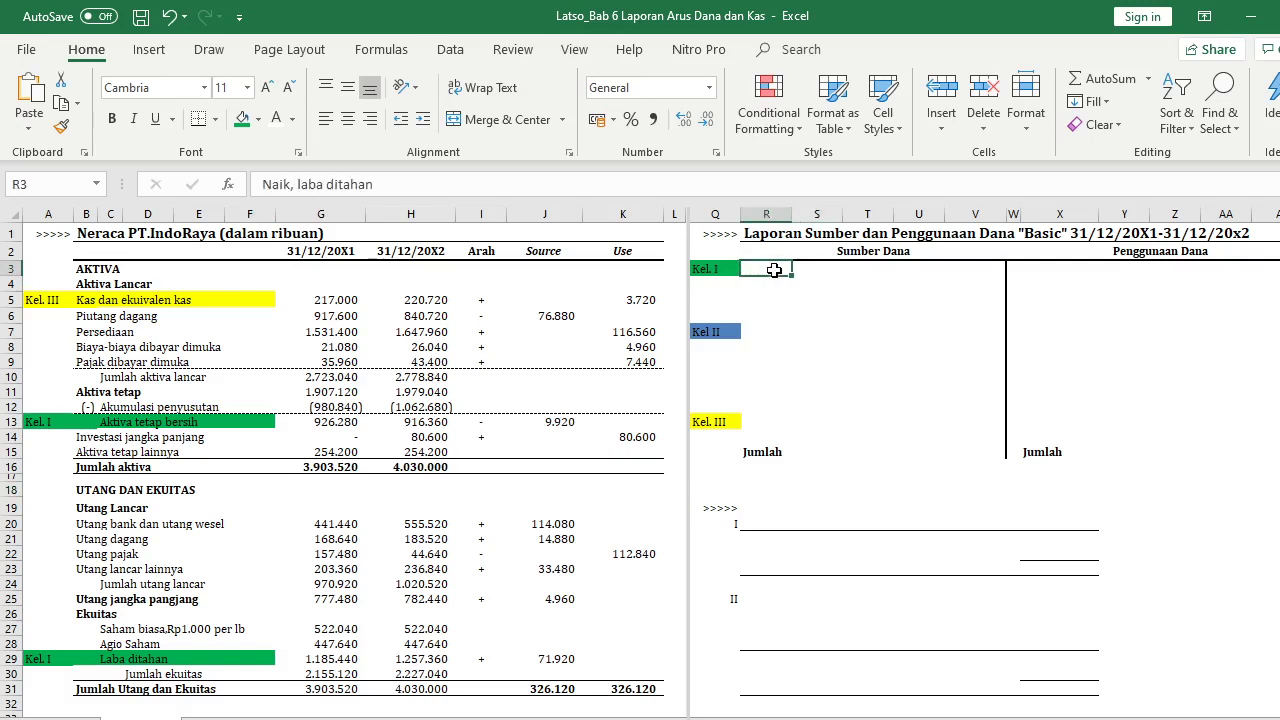
click(45, 657)
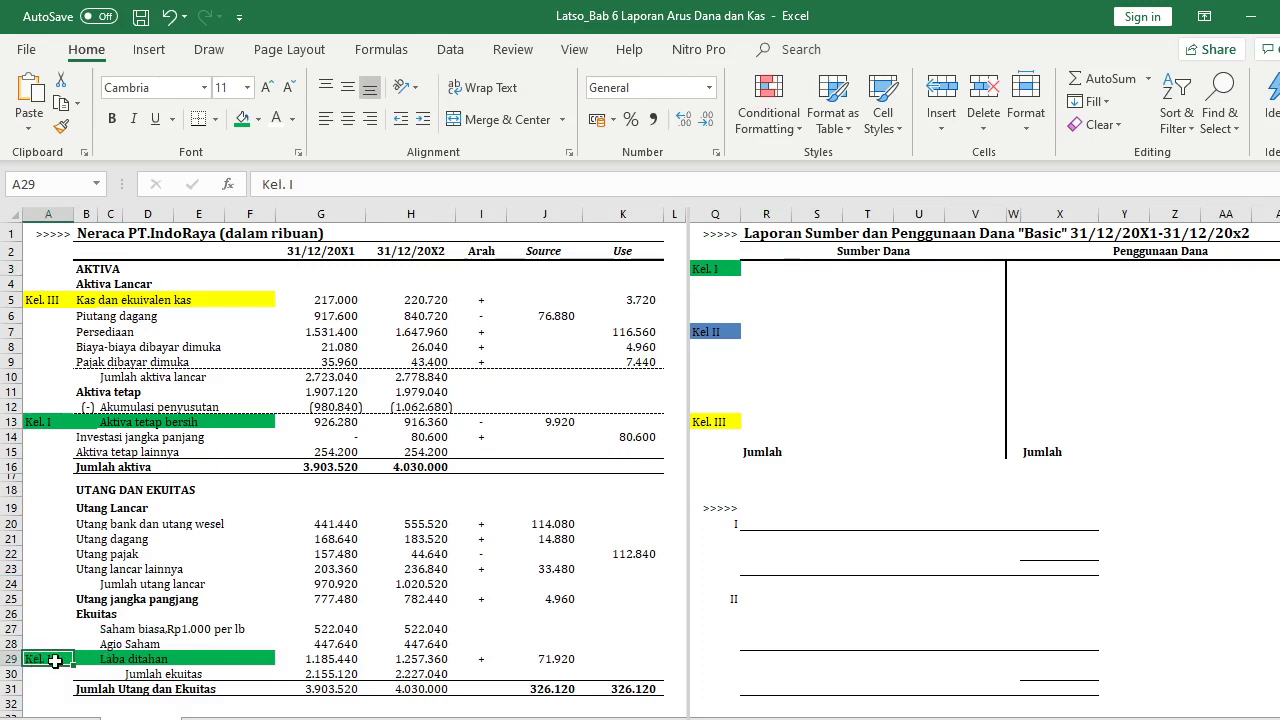
click(130, 659)
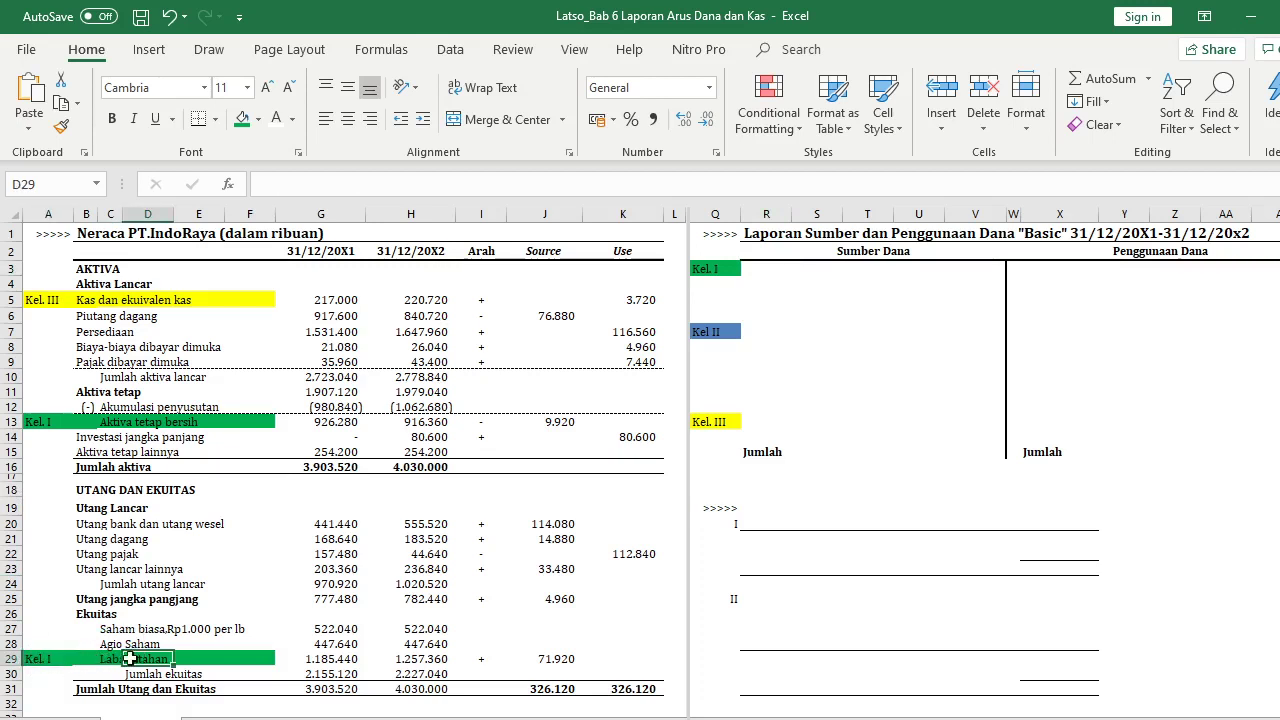
click(111, 659)
click(48, 422)
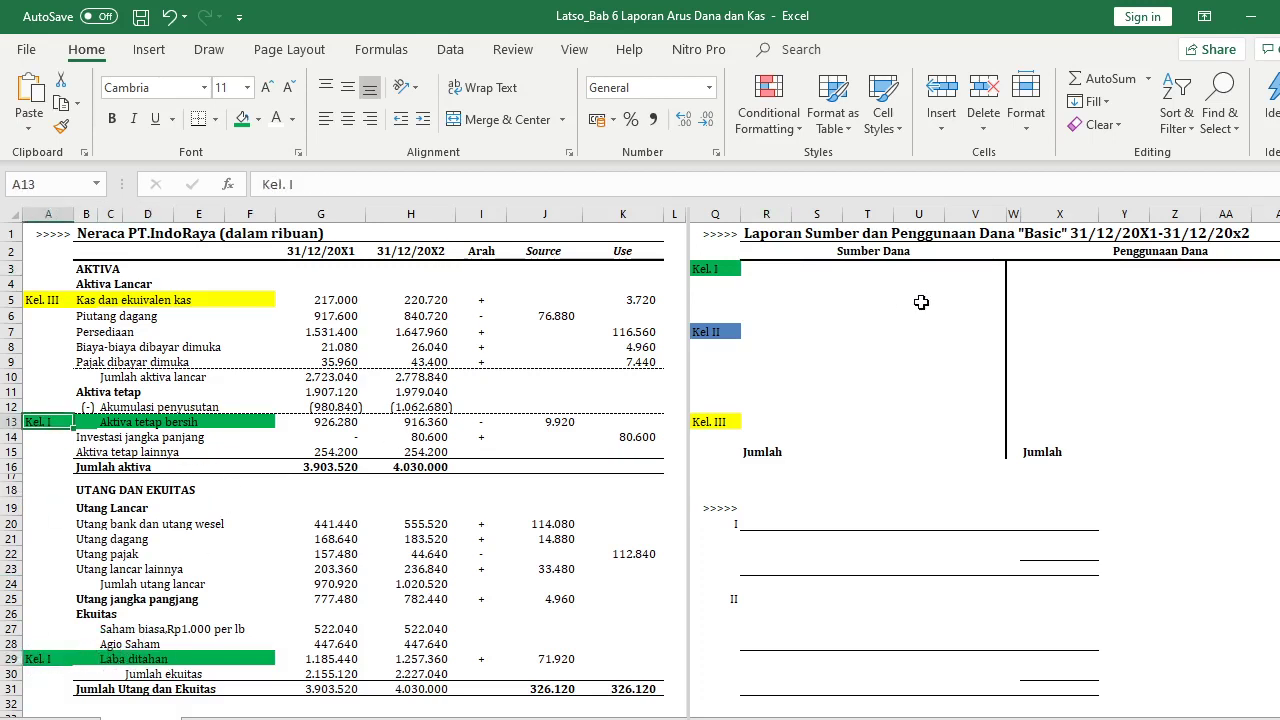
click(760, 282)
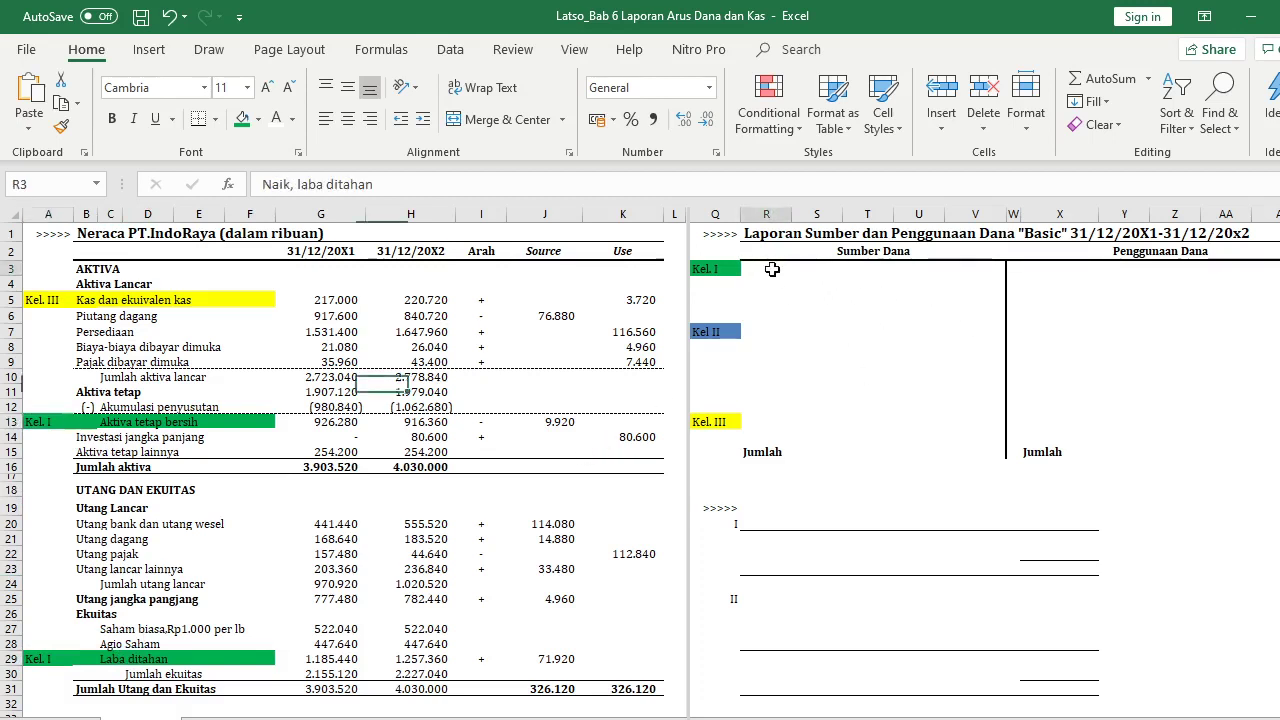
click(772, 299)
click(776, 282)
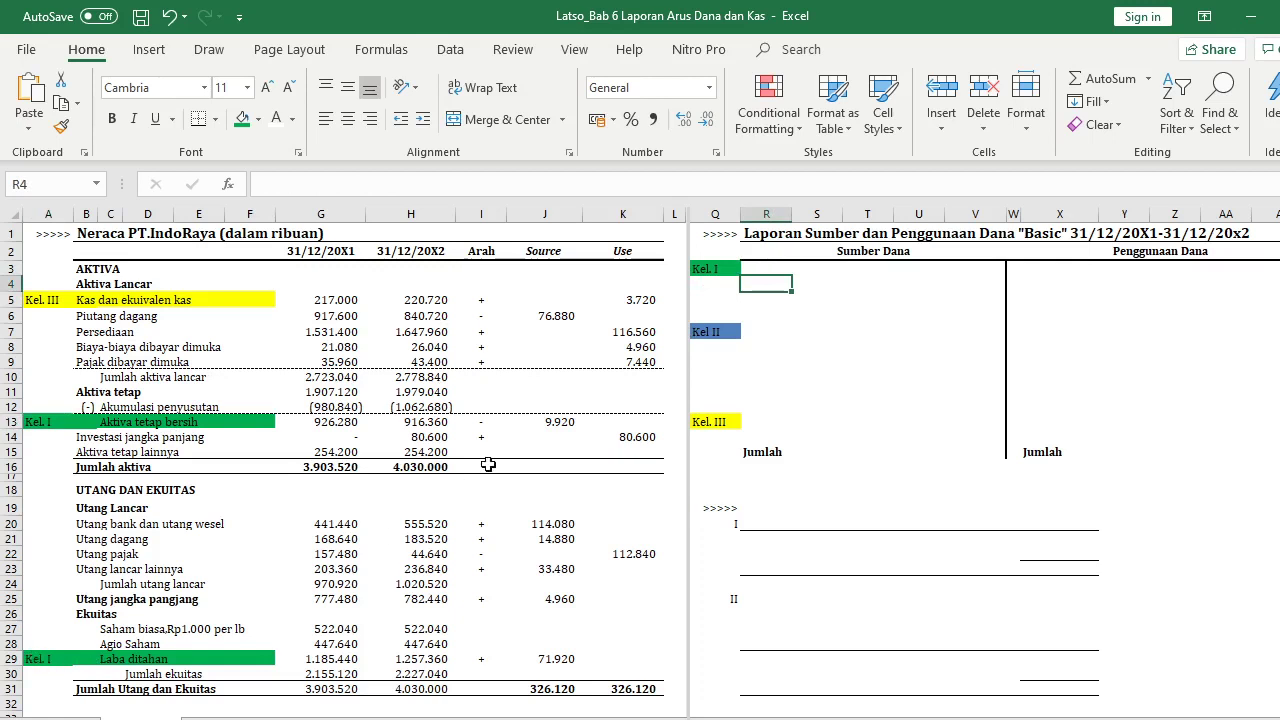
Reveal the Kel. I source entry "Naik, laba ditahan" (R3) and its amount 71.920 (V3) by setting their font colour to black
click(766, 264)
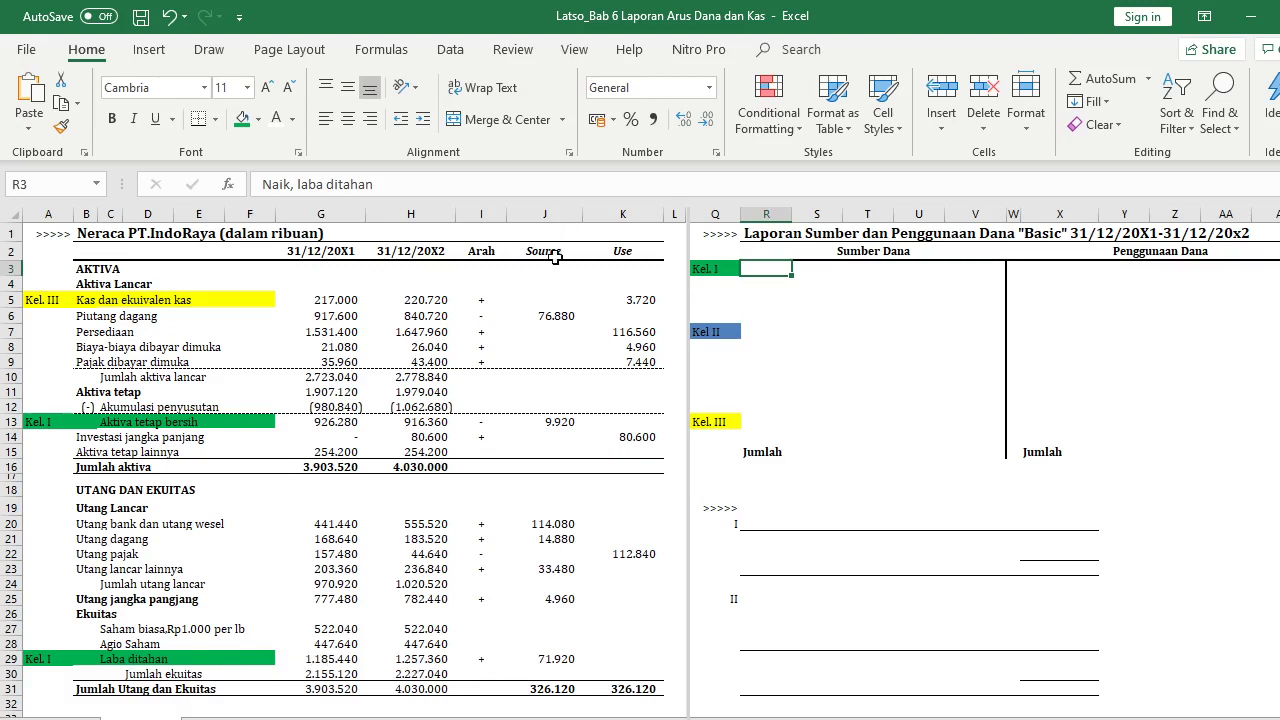
click(549, 661)
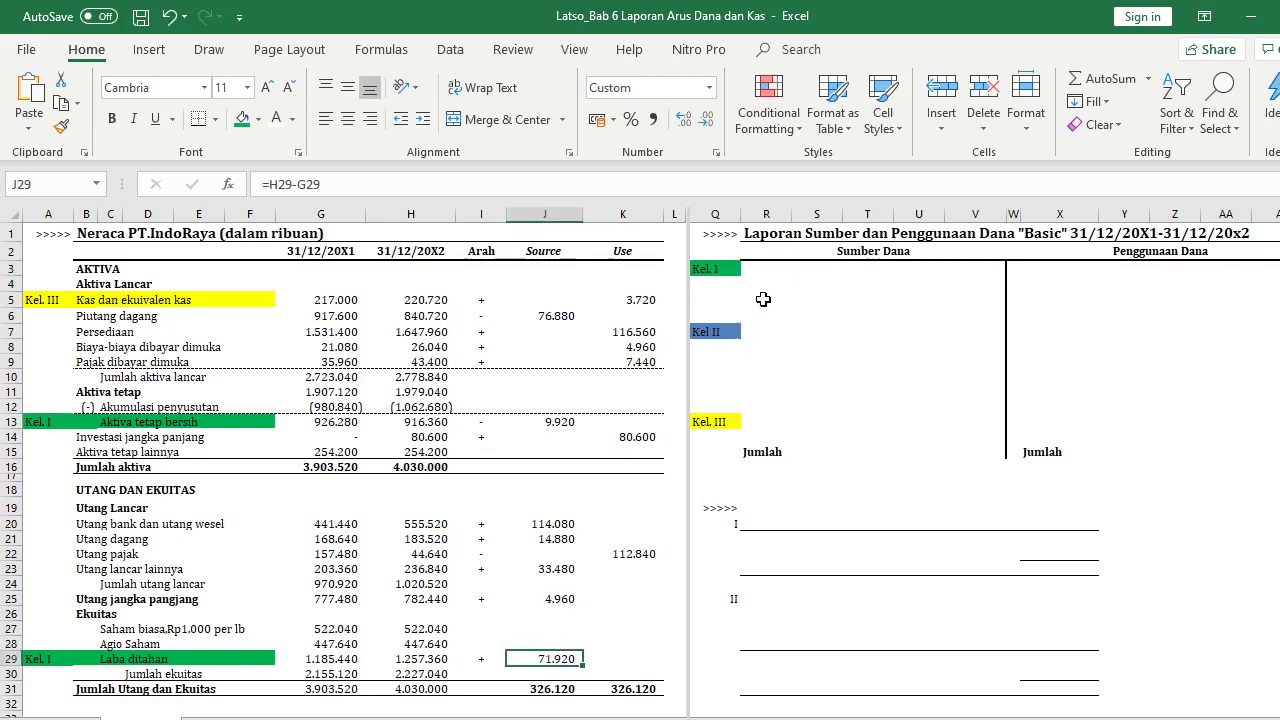
click(765, 268)
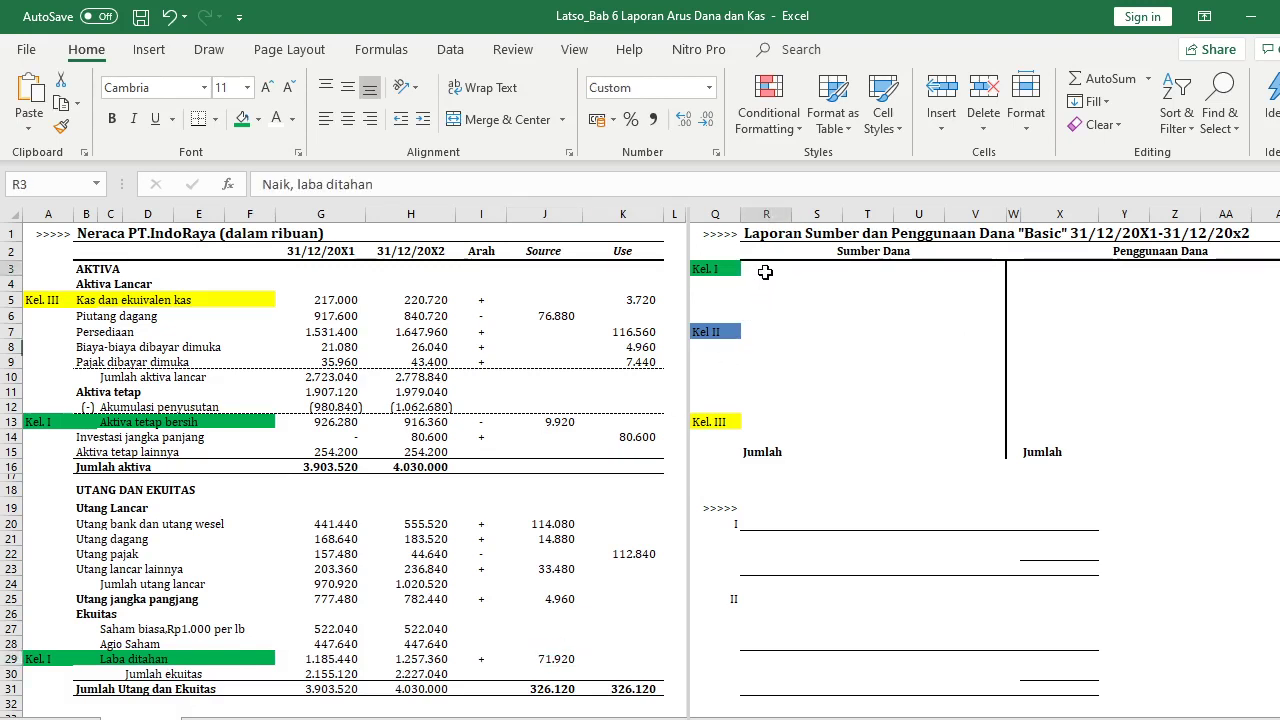
click(288, 120)
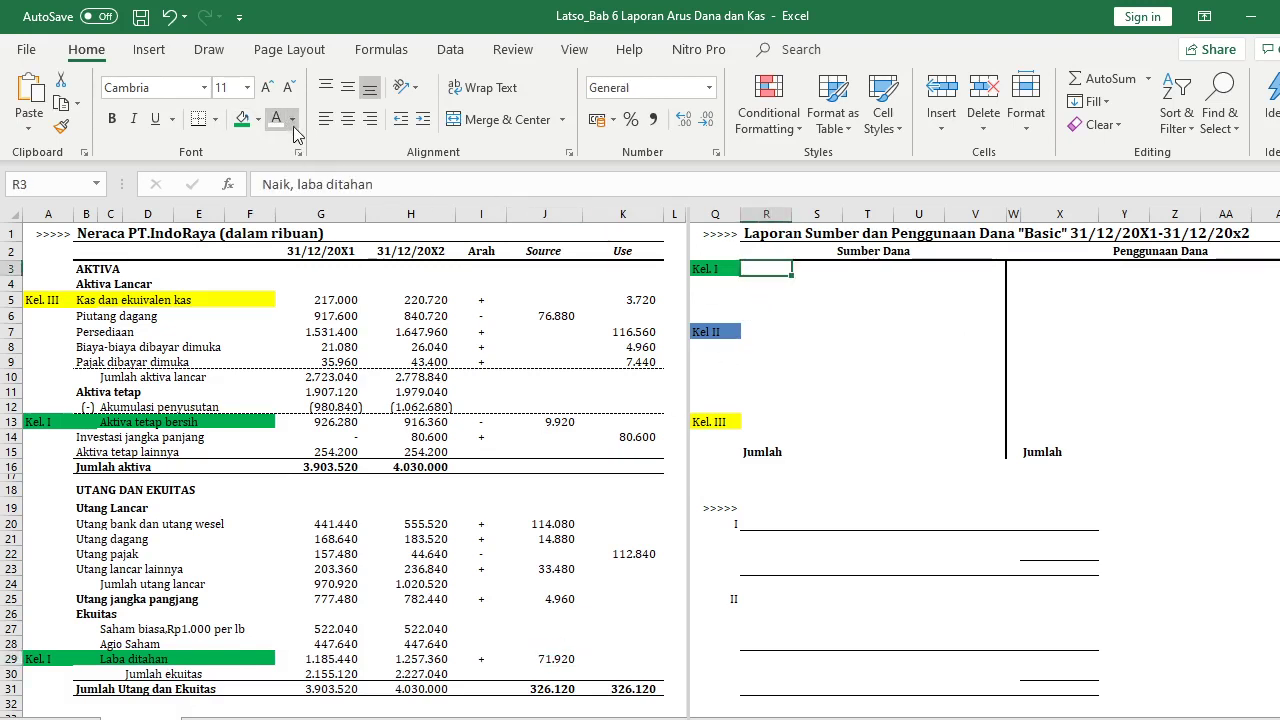
click(767, 296)
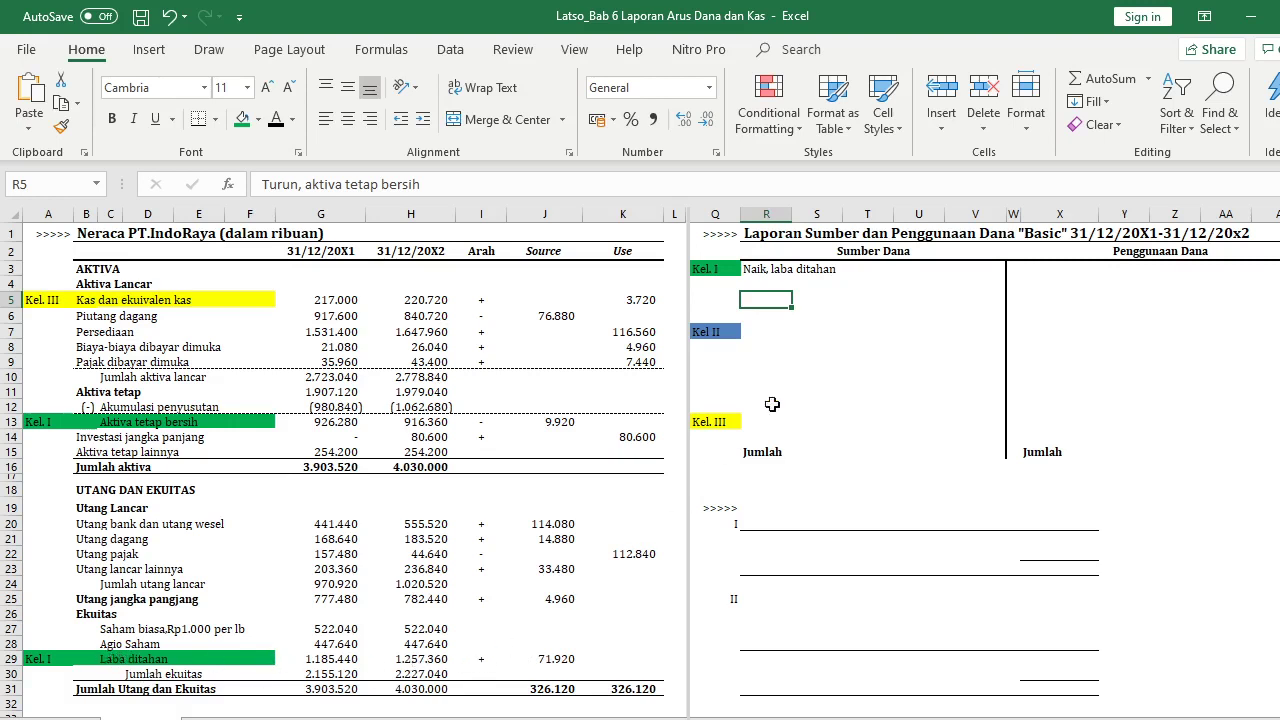
click(976, 270)
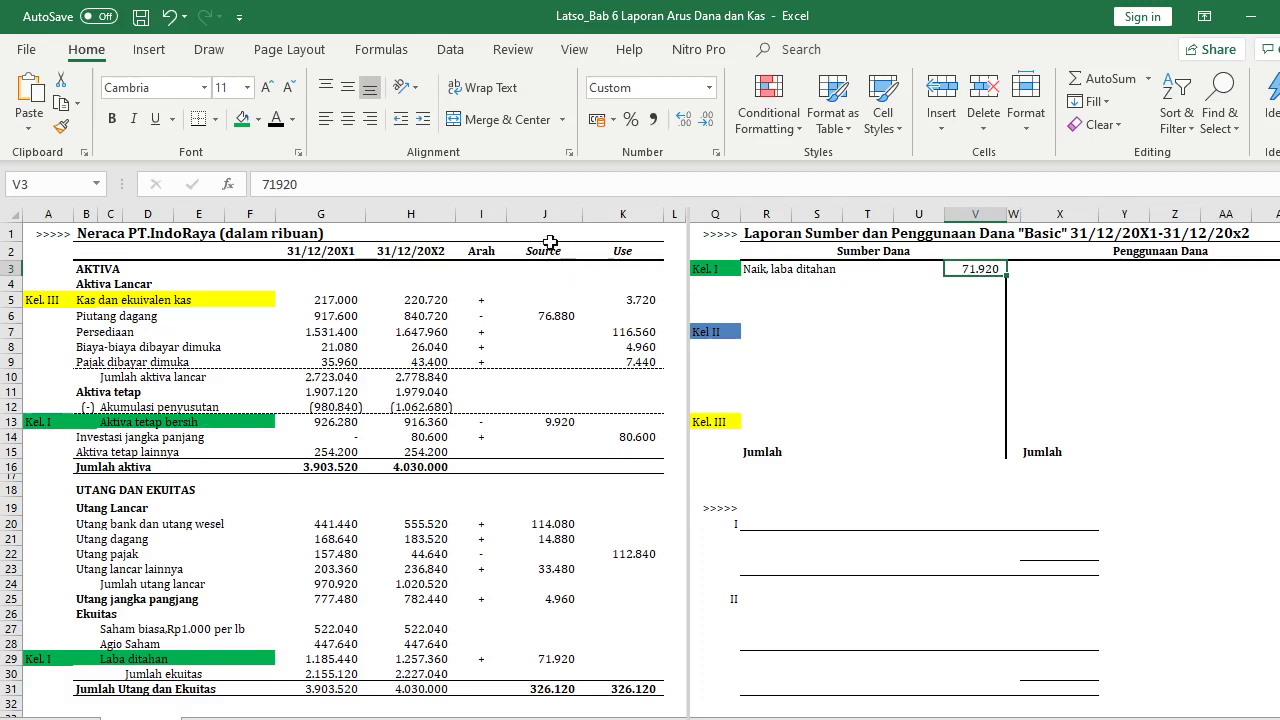
Extend the report's two column headings to "Sumber Dana (Source)" and "Penggunaan Dana (Use)"
drag(543, 253, 545, 335)
click(545, 437)
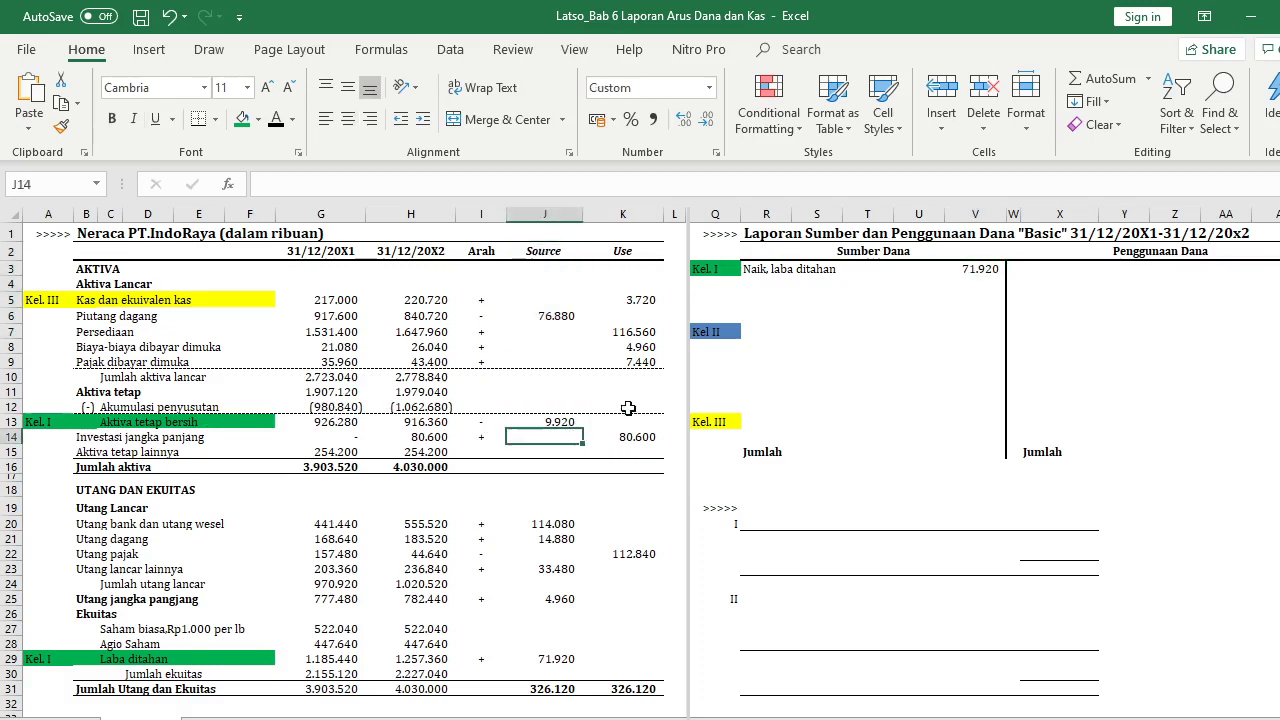
click(871, 253)
double_click(936, 257)
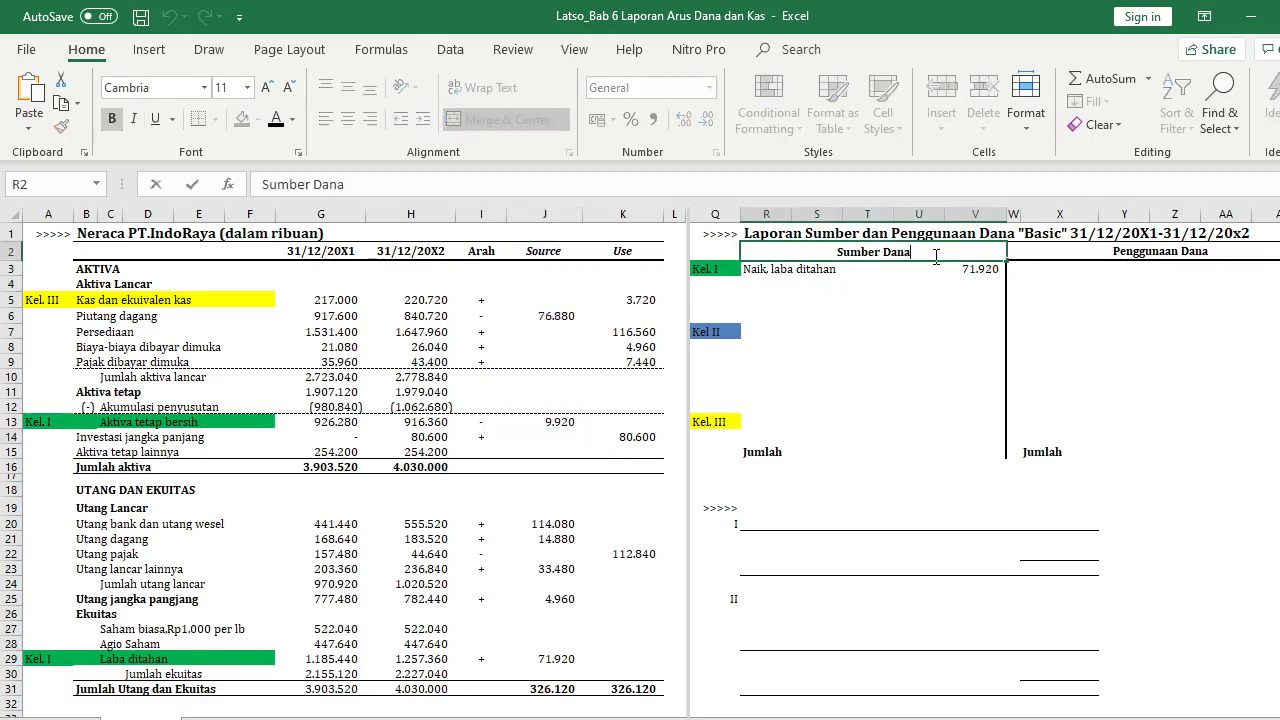
text((Source))
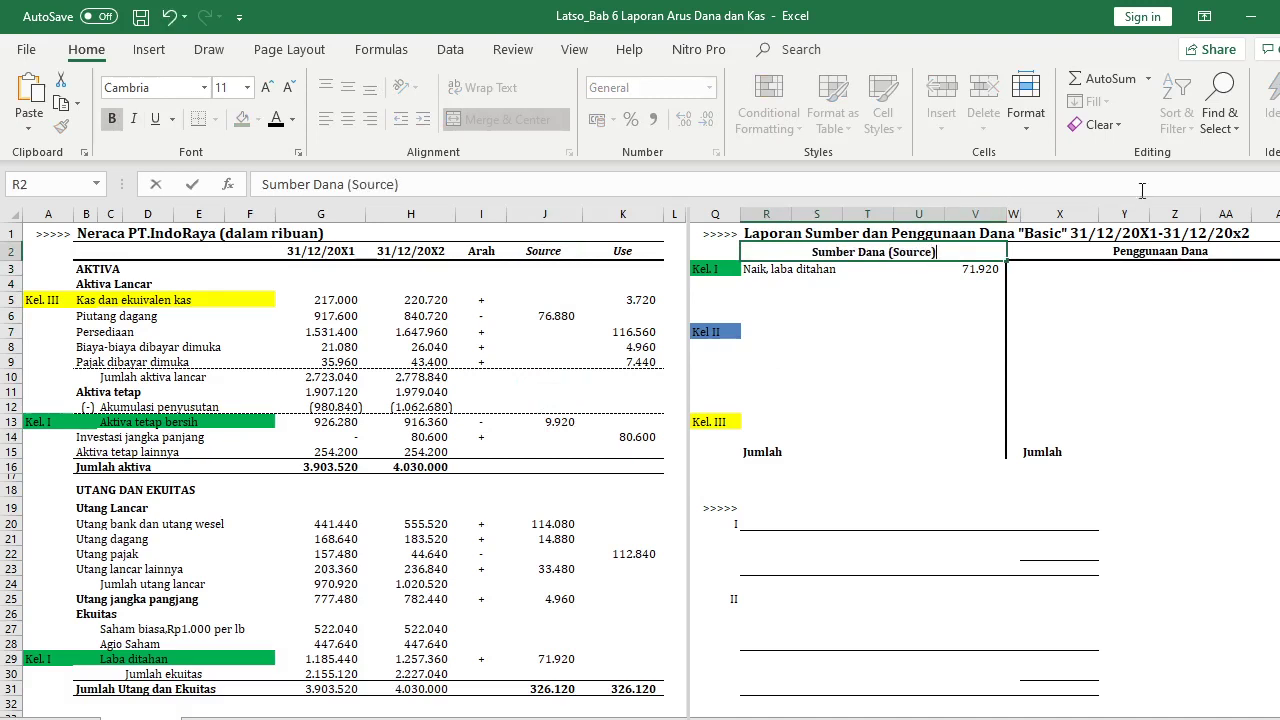
click(1230, 252)
double_click(1230, 252)
text(()
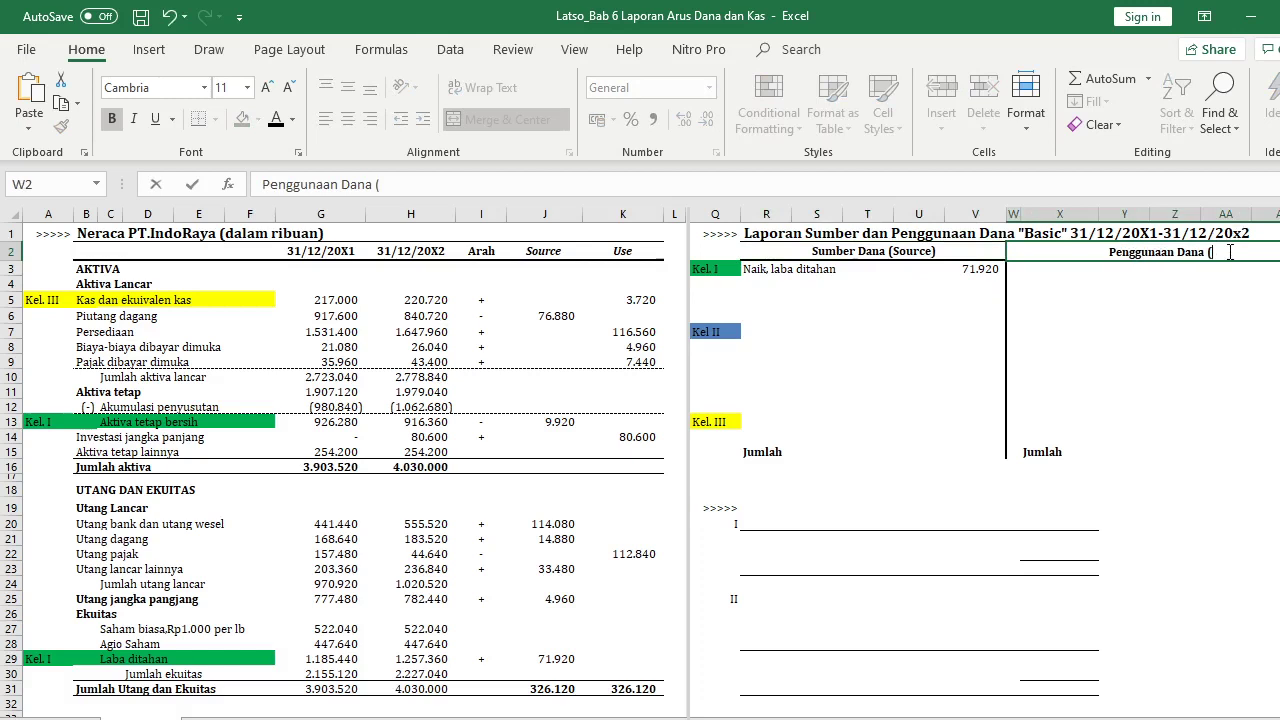
text(Use))
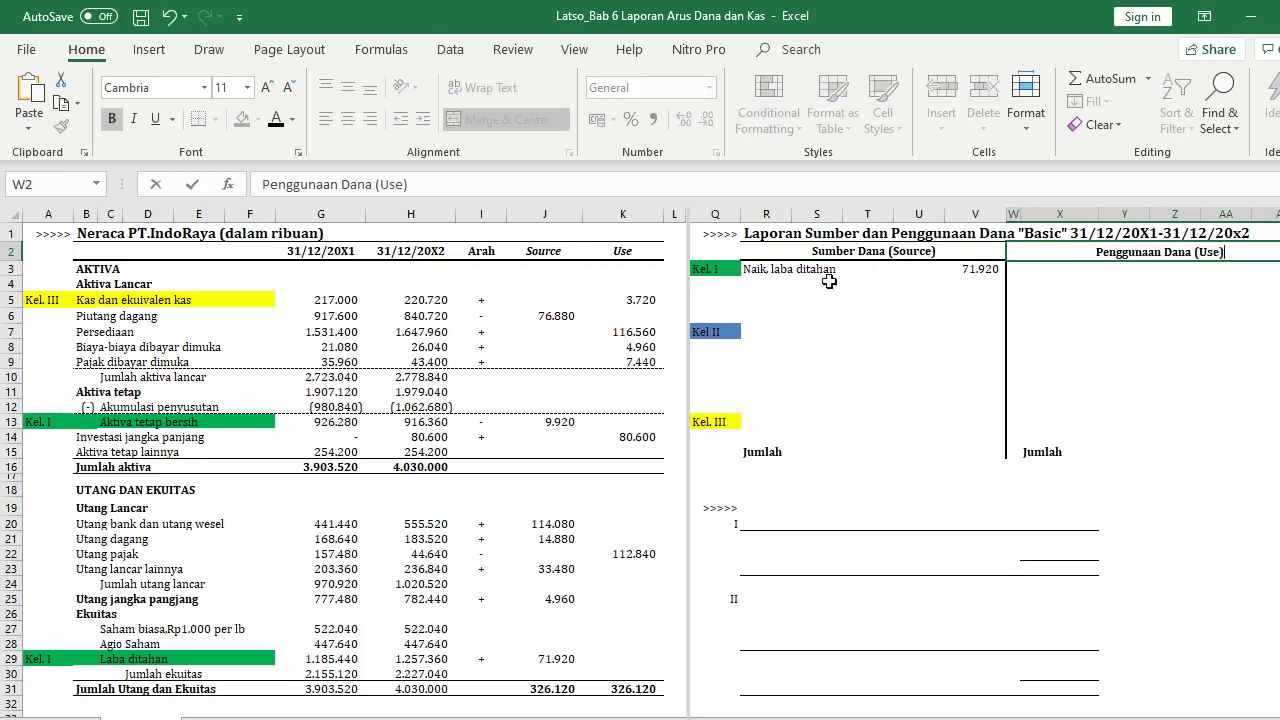
Reveal the entry "Turun, aktiva tetap bersih" (R5) and its amount 9.920 (V5) by setting their font colour to black
click(759, 285)
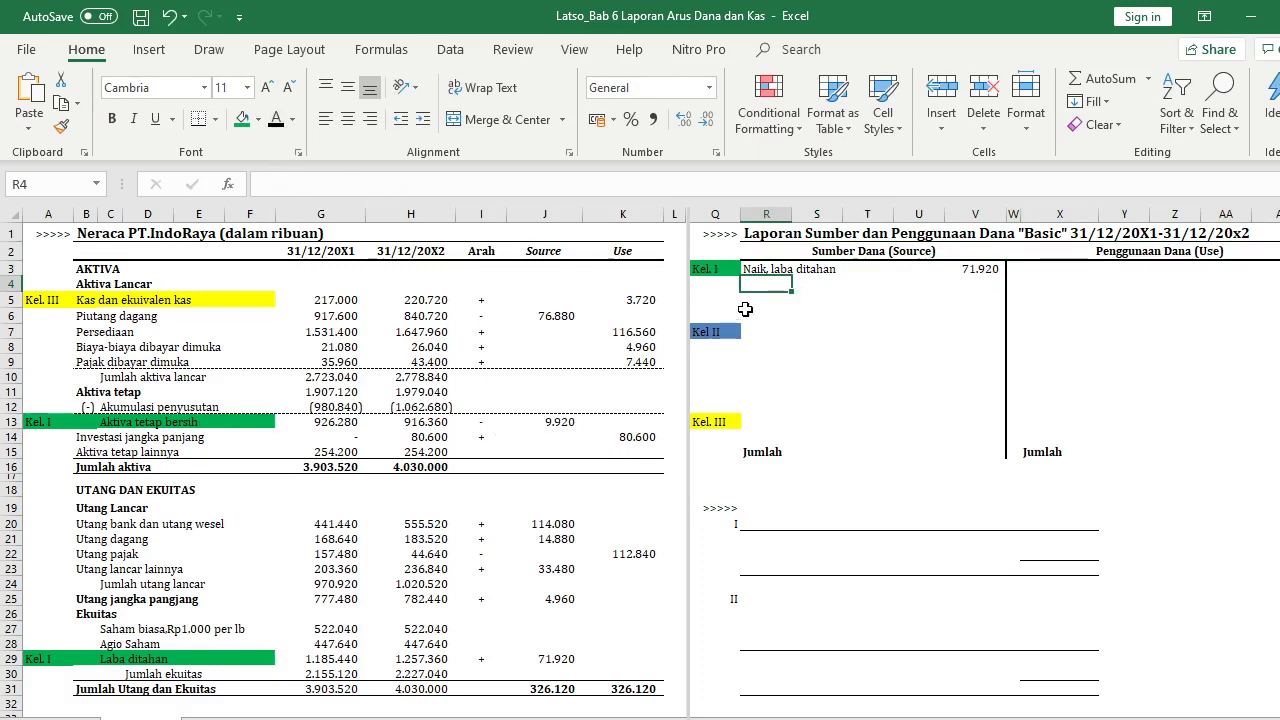
click(754, 301)
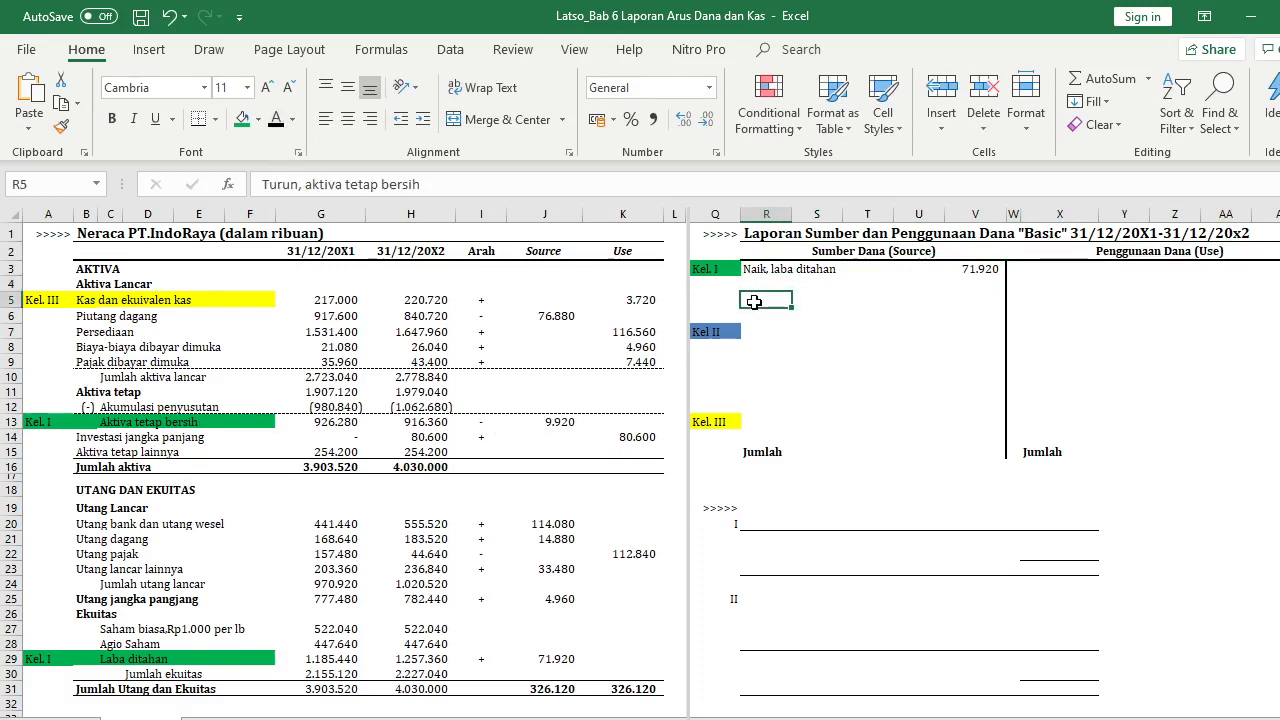
click(276, 119)
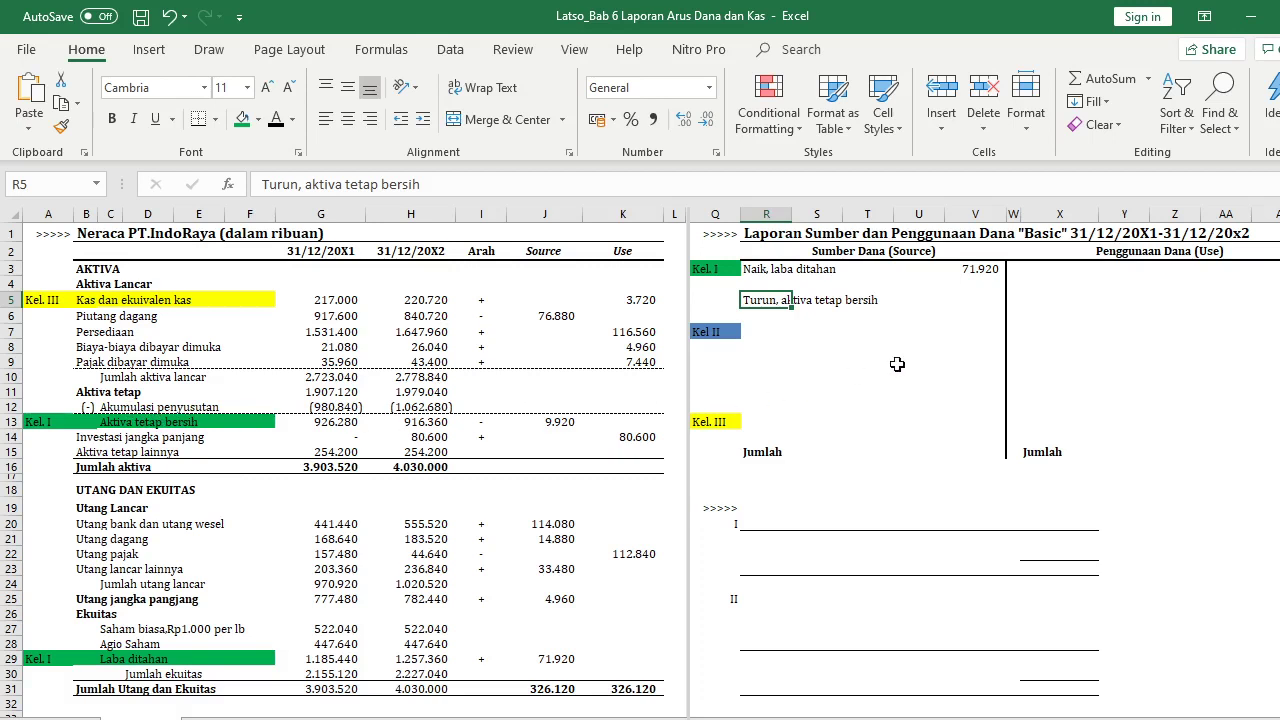
click(970, 297)
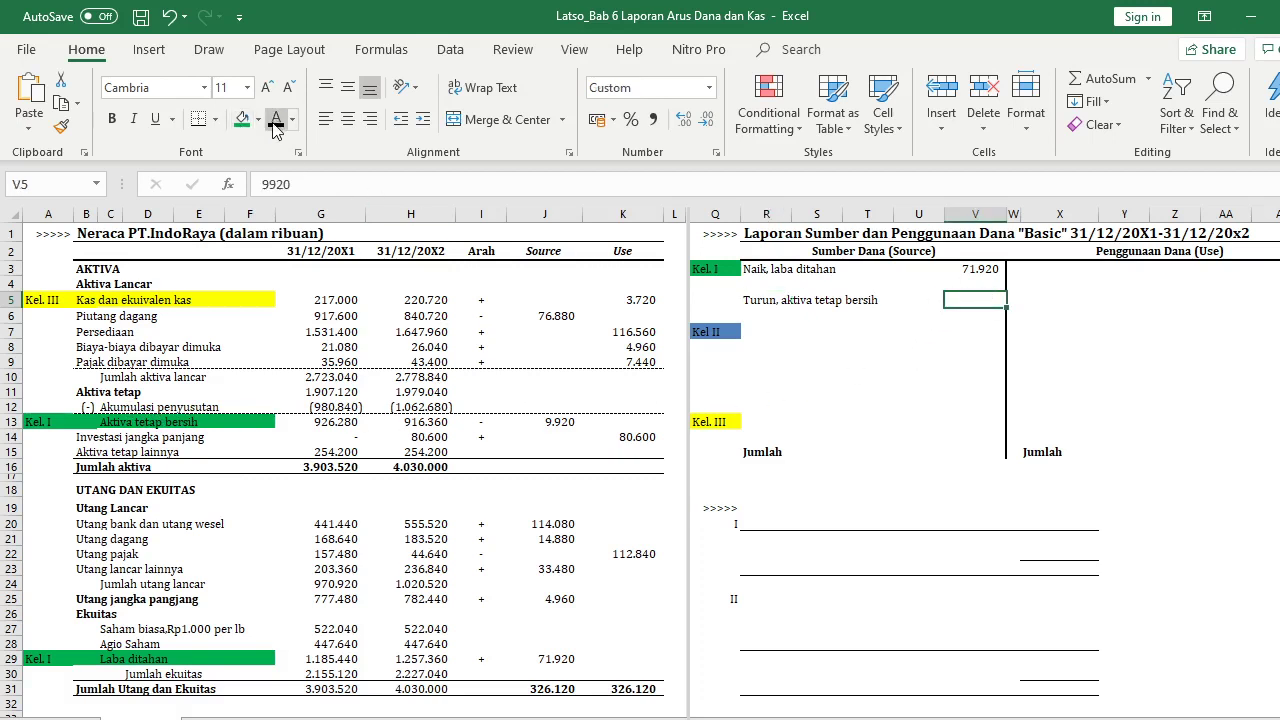
Fill the Source amounts of Laba ditahan (J29) and Aktiva tetap bersih (J13) green
click(551, 420)
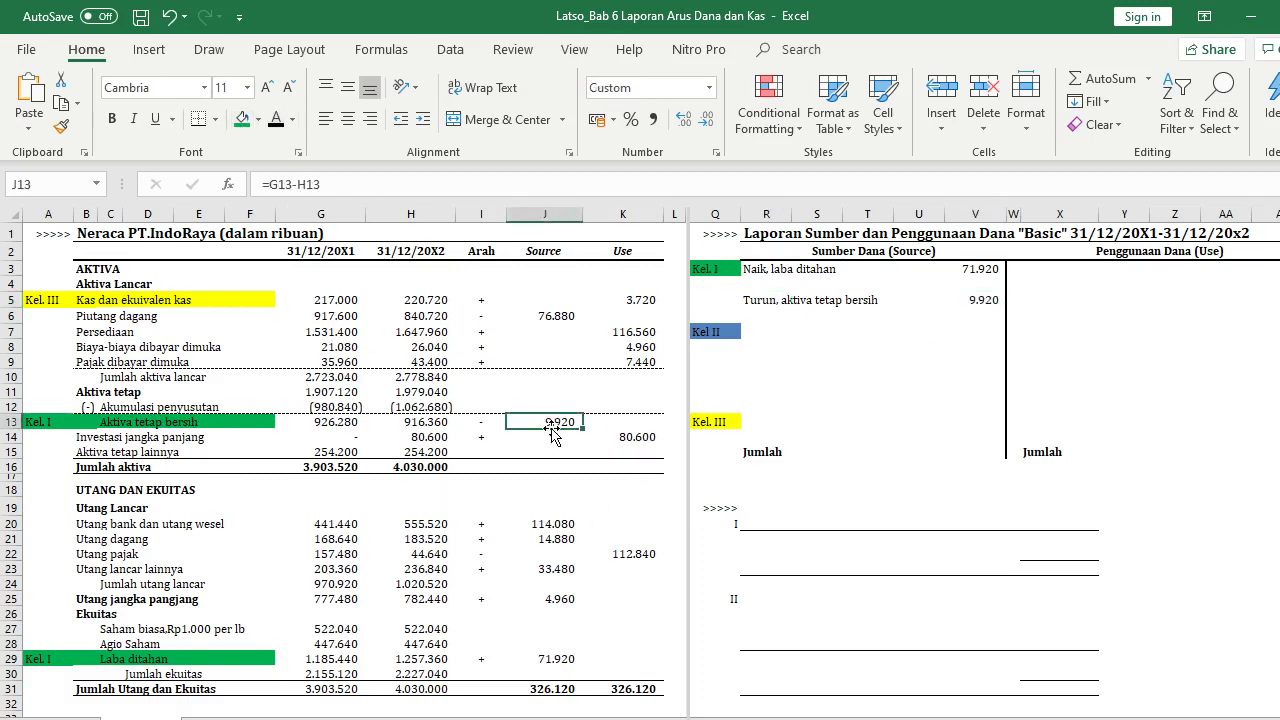
click(551, 657)
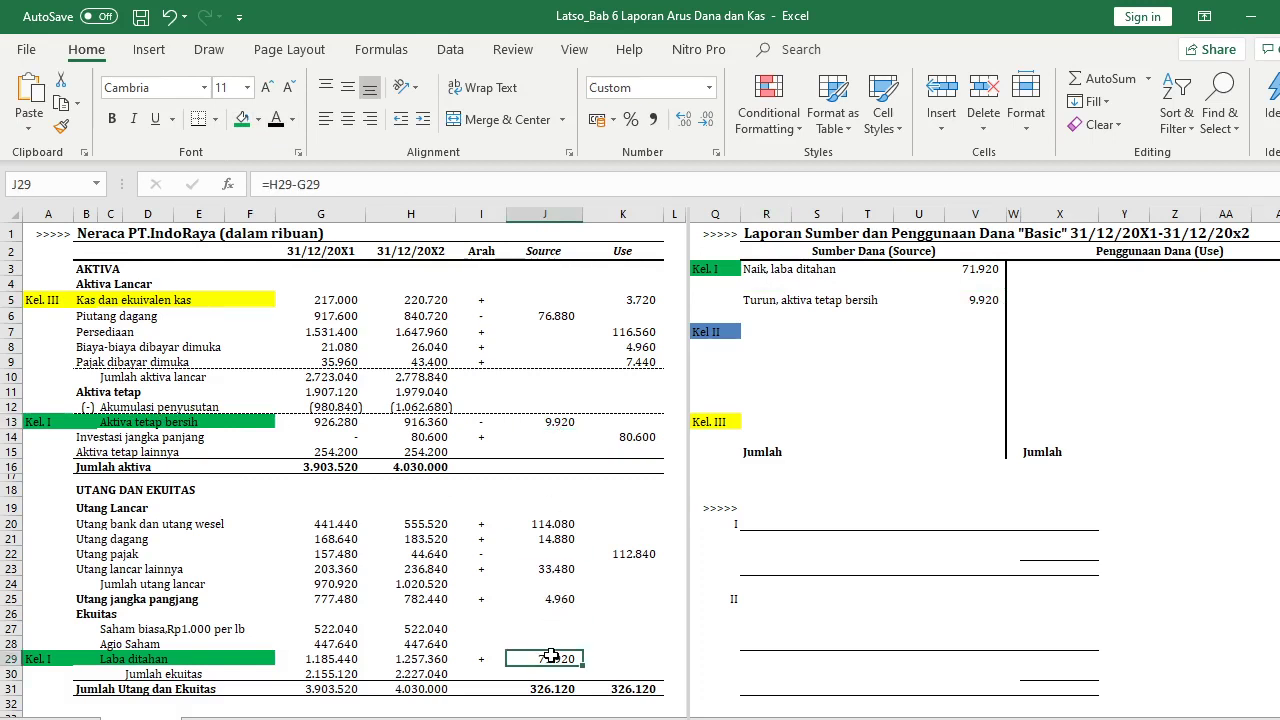
click(241, 118)
click(548, 421)
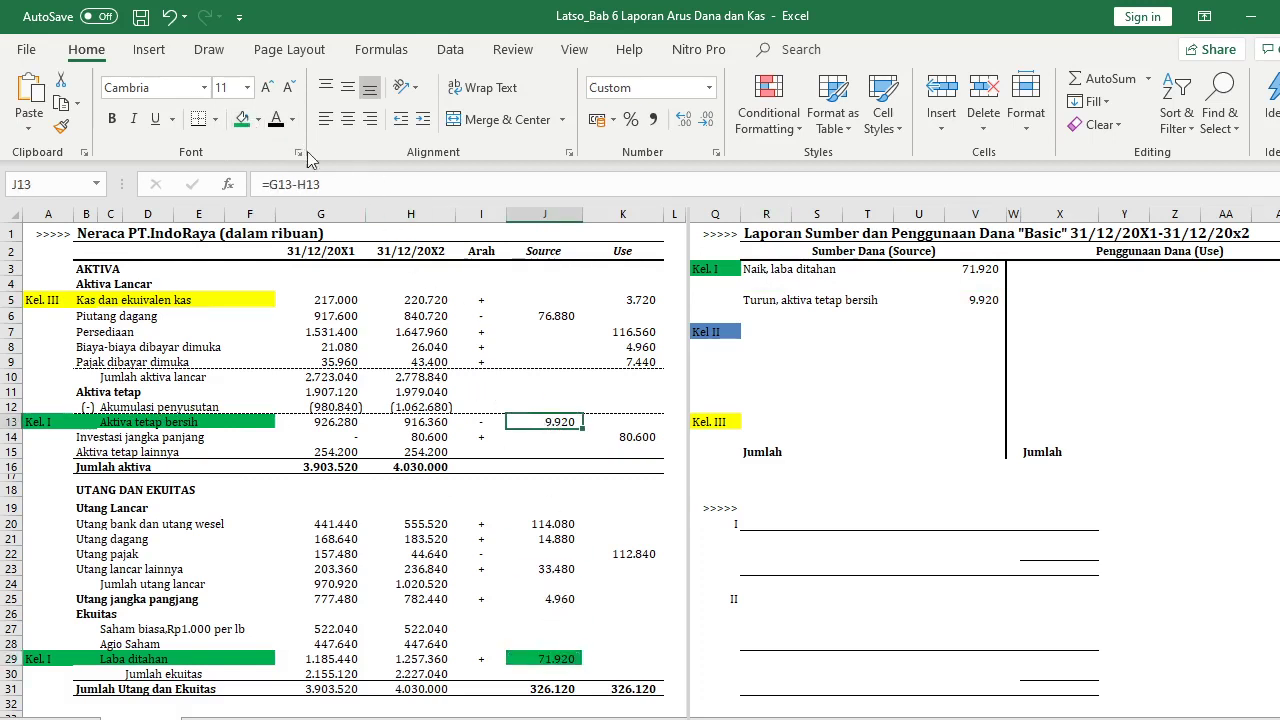
click(241, 118)
click(771, 449)
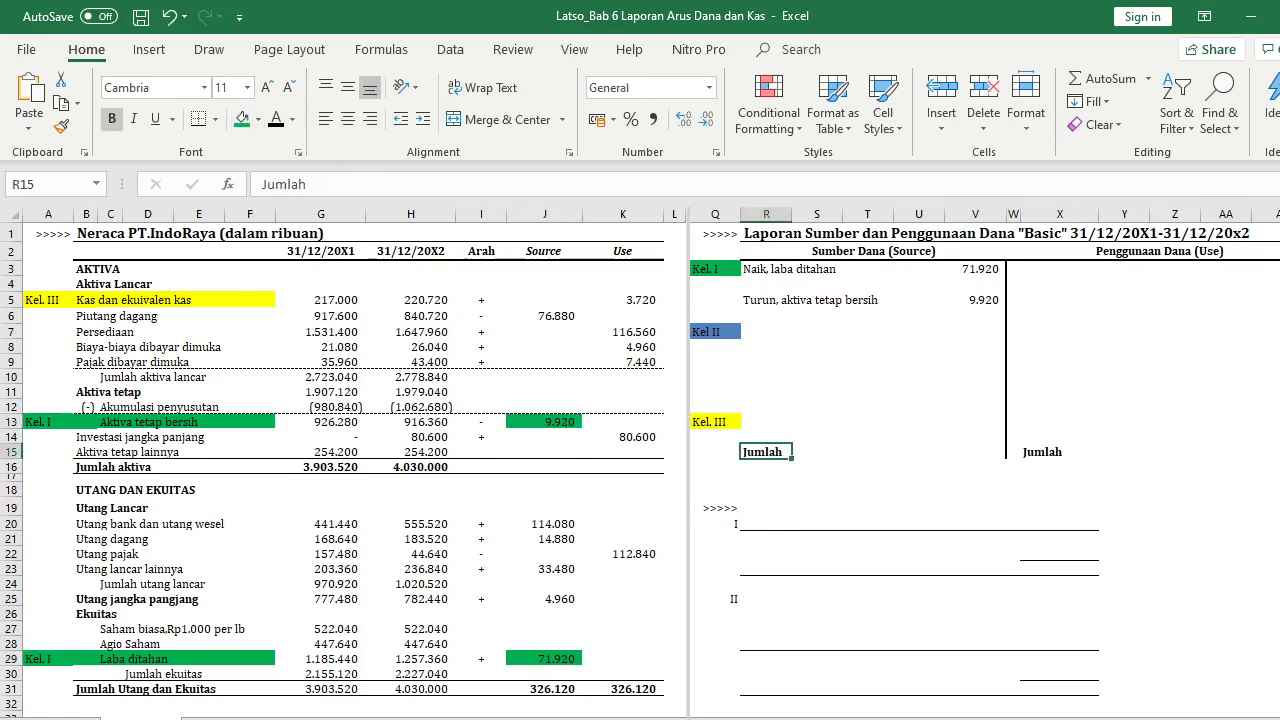
Review the grouping notes beside the report, the Kas dan ekuivalen kas account, and the Kel. III cells on both report sides
scroll(923, 607, left, 3)
scroll(923, 607, right, 3)
scroll(985, 460, left, 3)
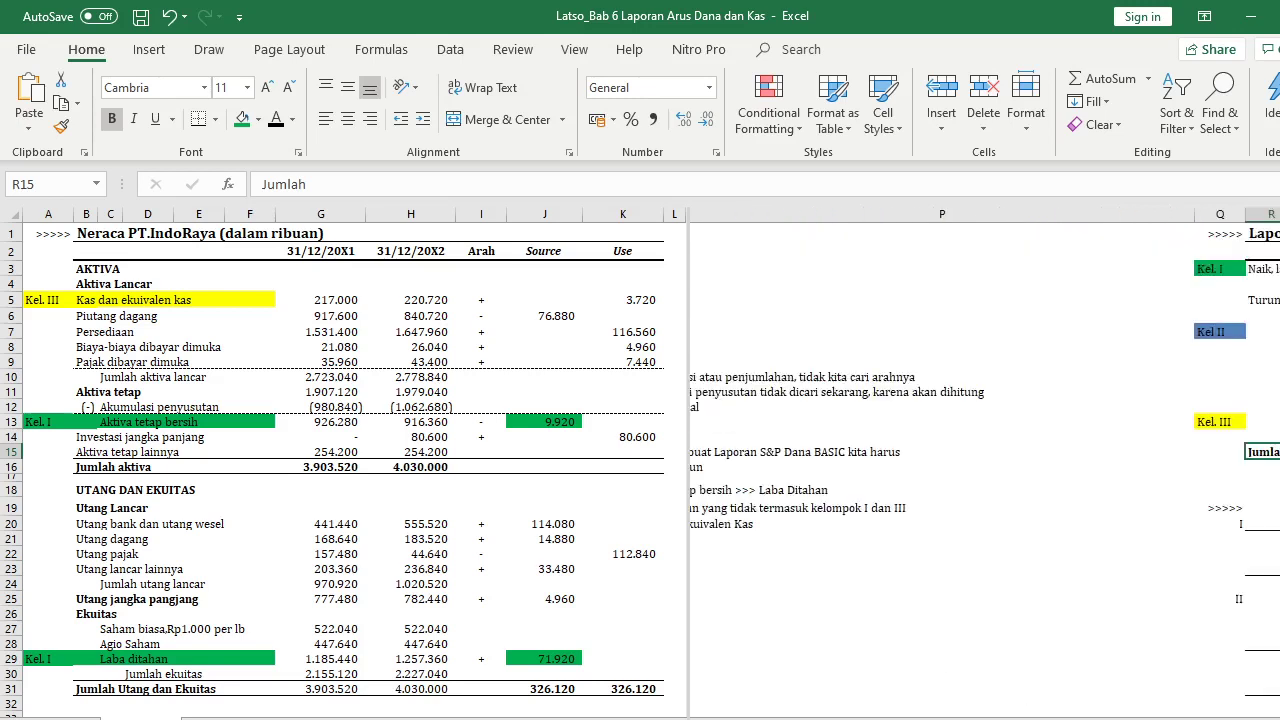
scroll(985, 460, right, 3)
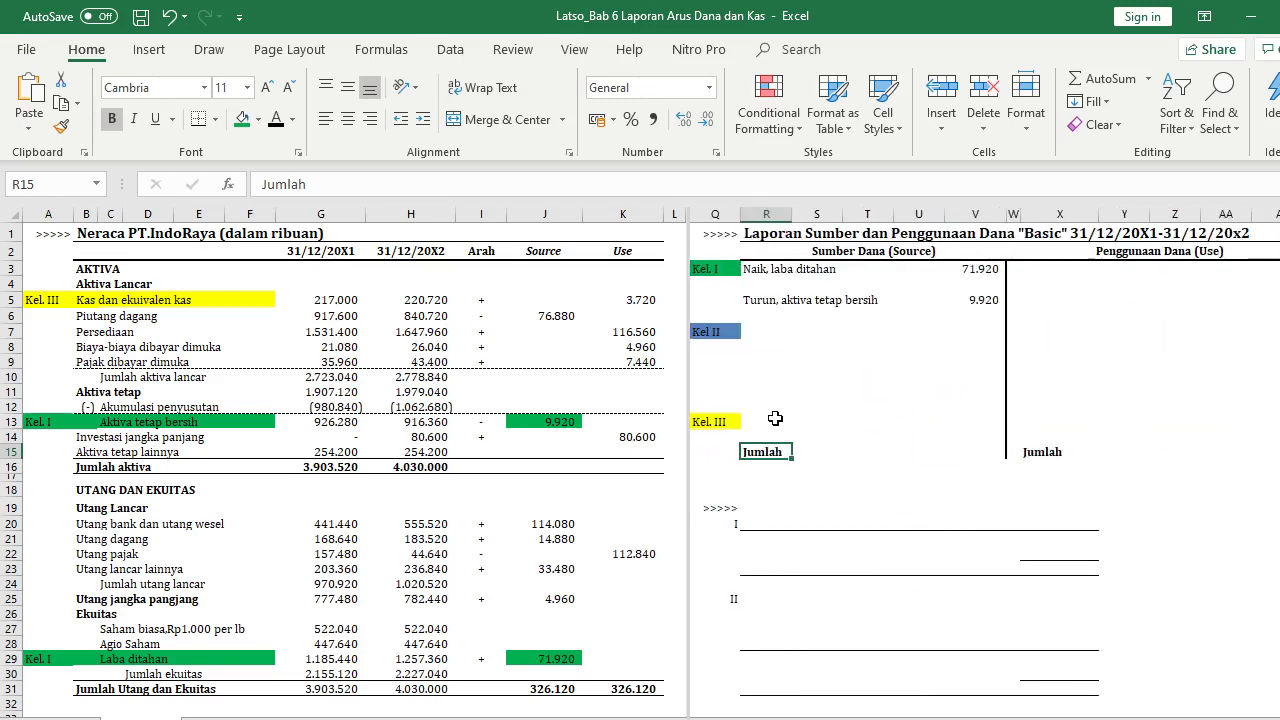
click(133, 301)
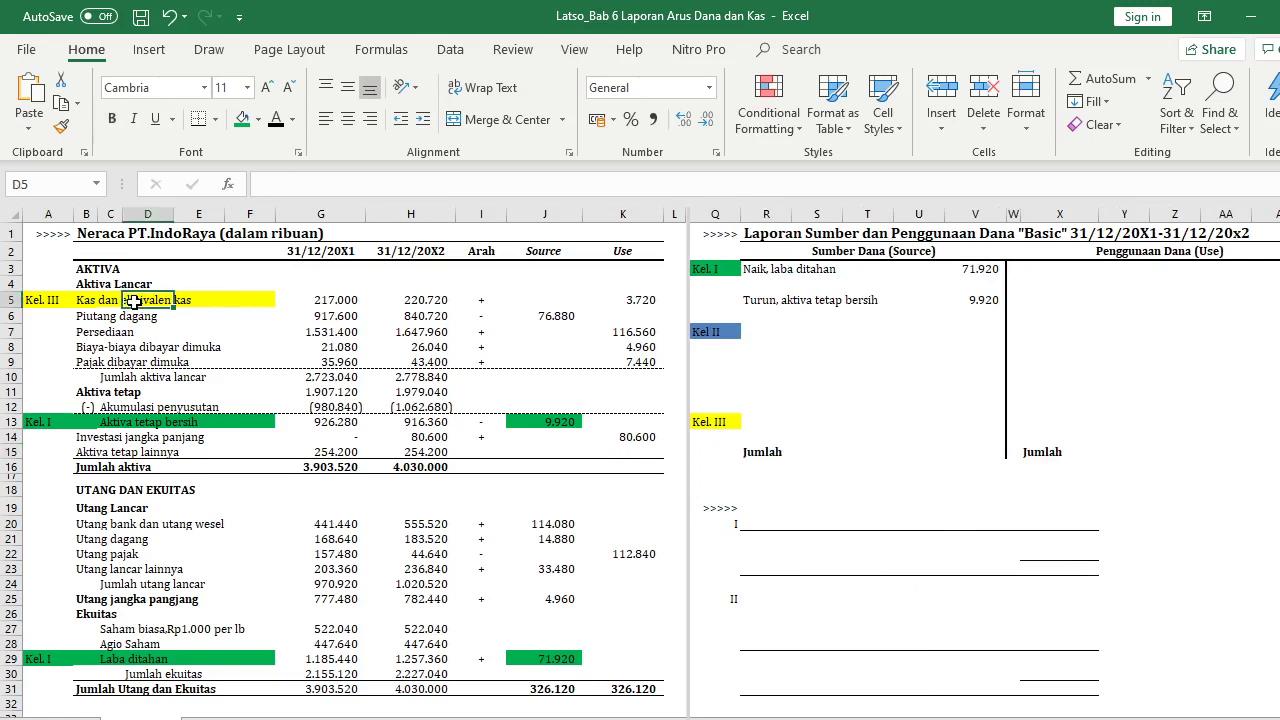
click(92, 305)
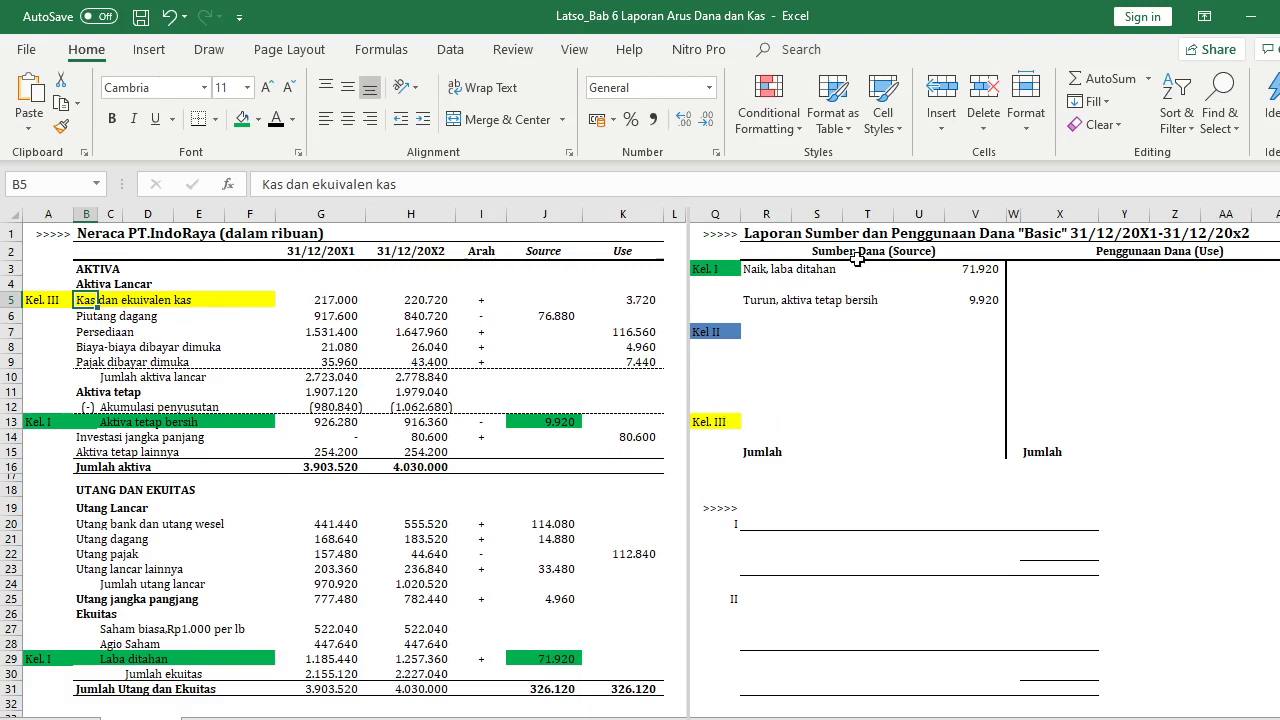
click(765, 418)
click(768, 436)
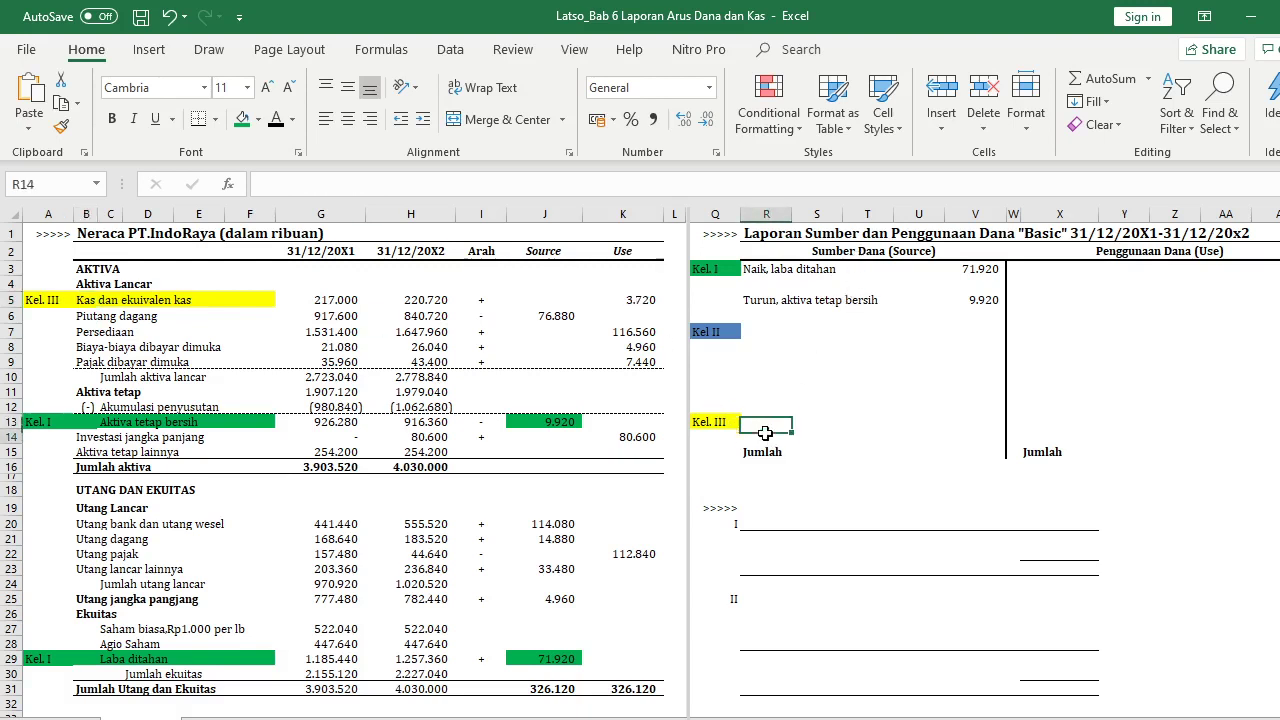
click(1034, 429)
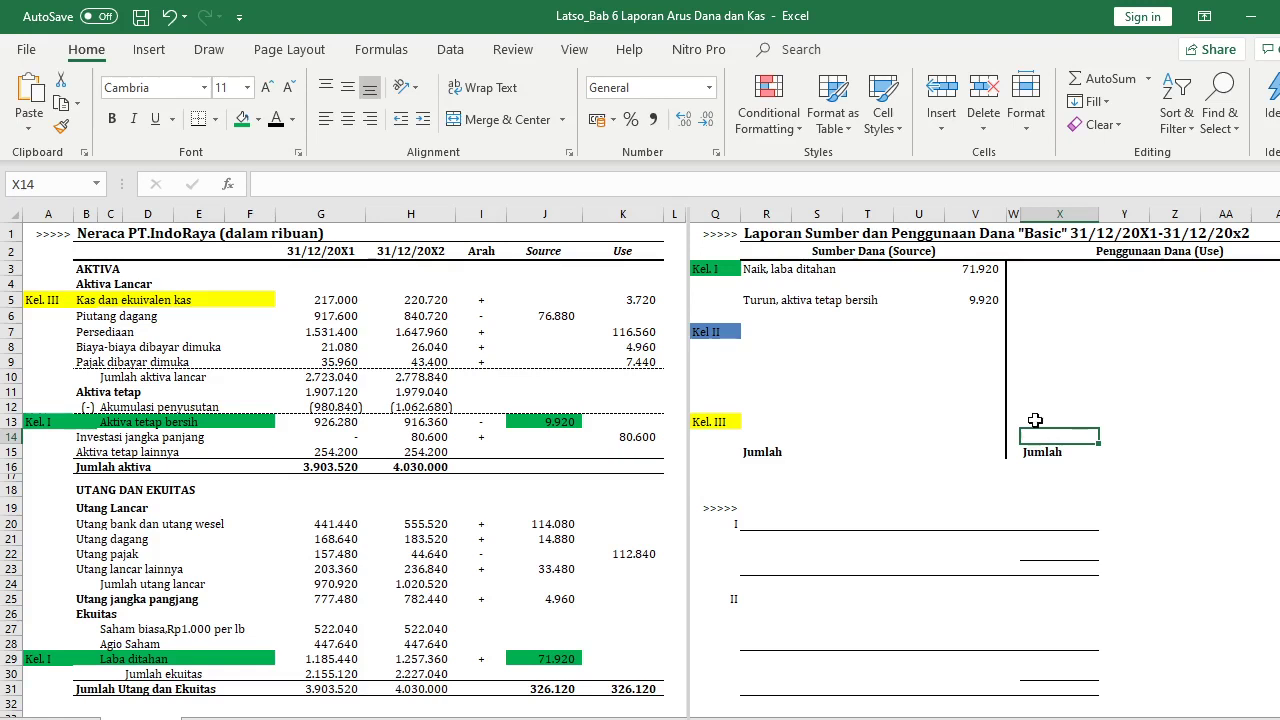
click(1034, 421)
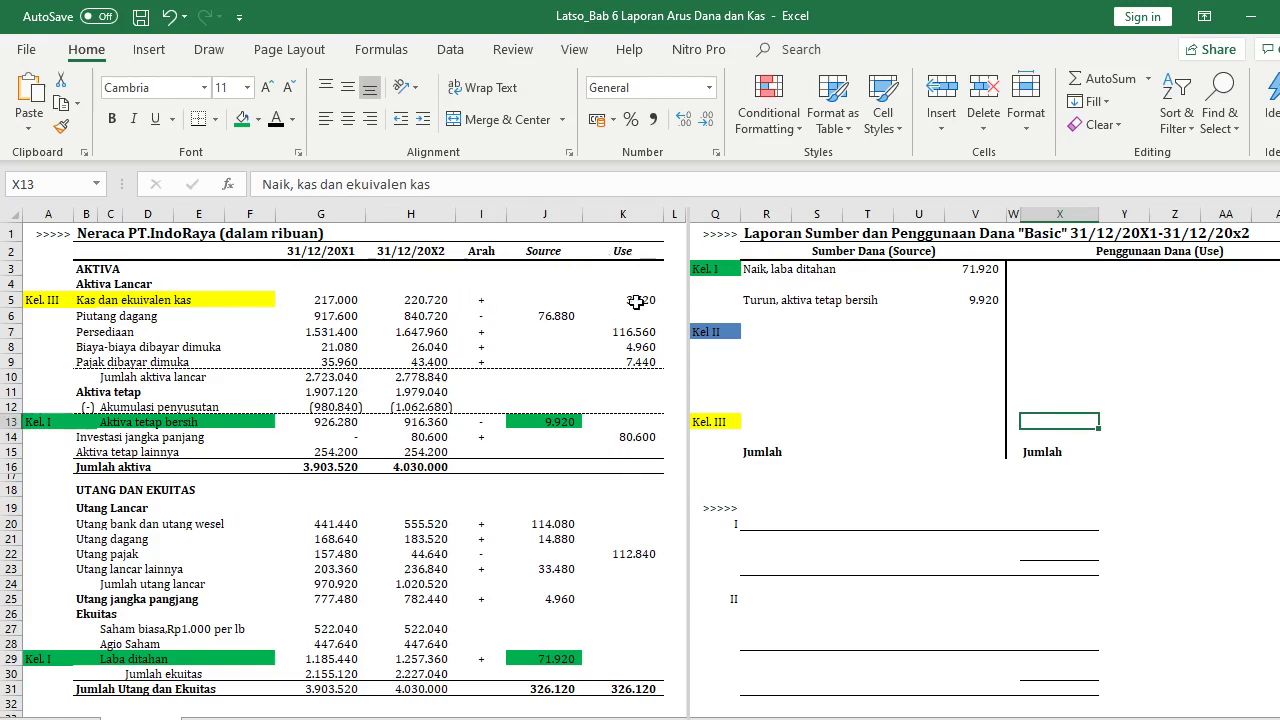
Extend the yellow fill of the Kas dan ekuivalen kas row across to its Use amount (C5:K5)
drag(628, 300, 100, 300)
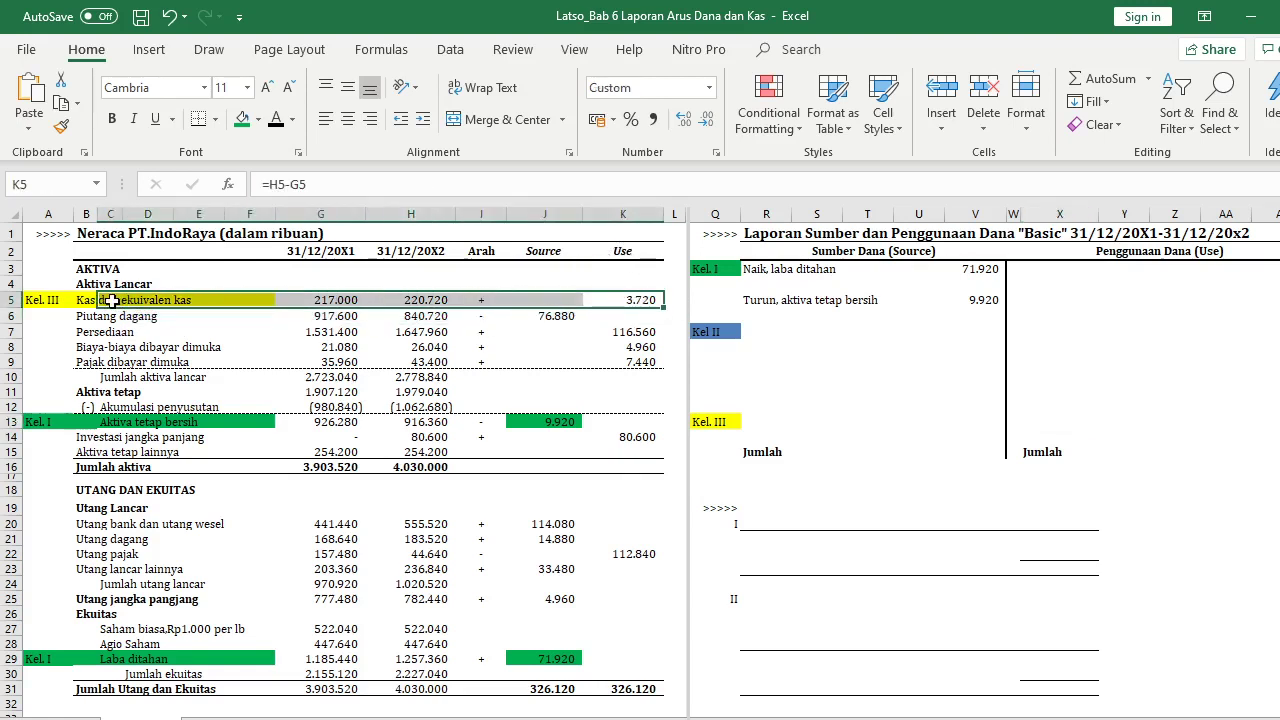
click(258, 120)
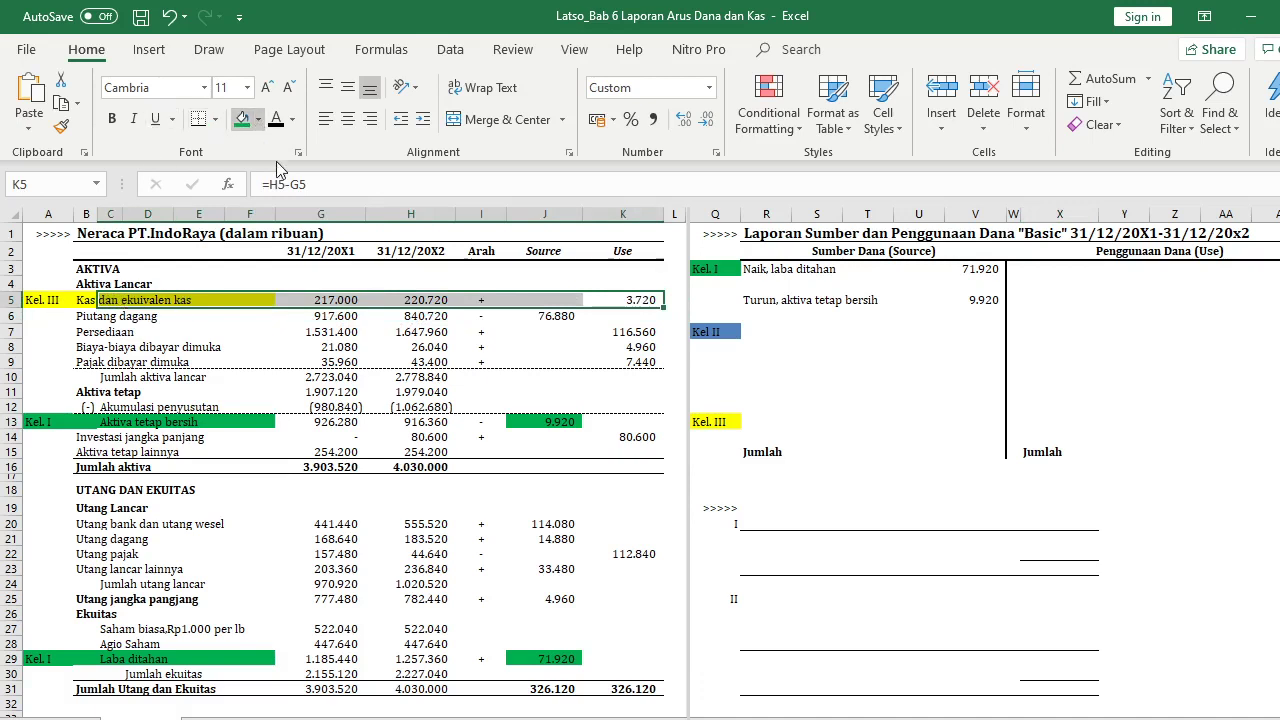
click(316, 309)
click(1103, 343)
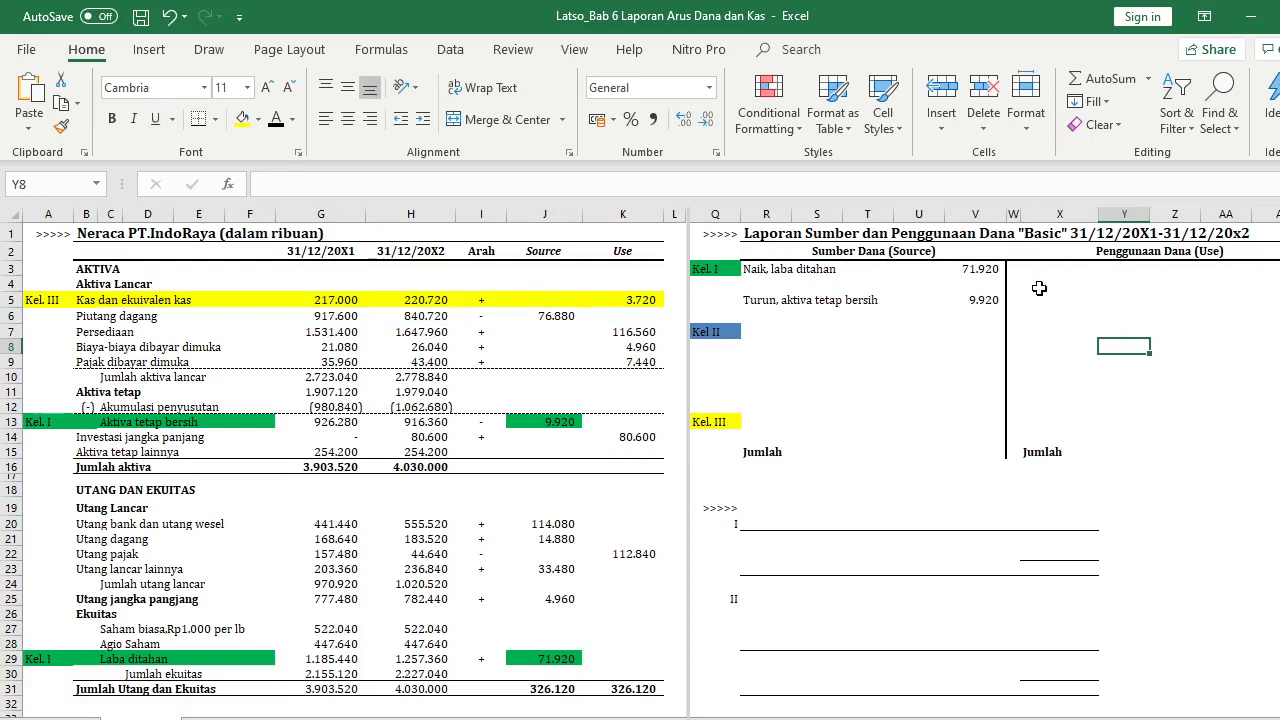
Reveal the Kel. III use entry "Naik, kas dan ekuivalen kas" (X13) and its amount 3.720 (AB13) by setting their font colour to black
drag(746, 421, 1043, 423)
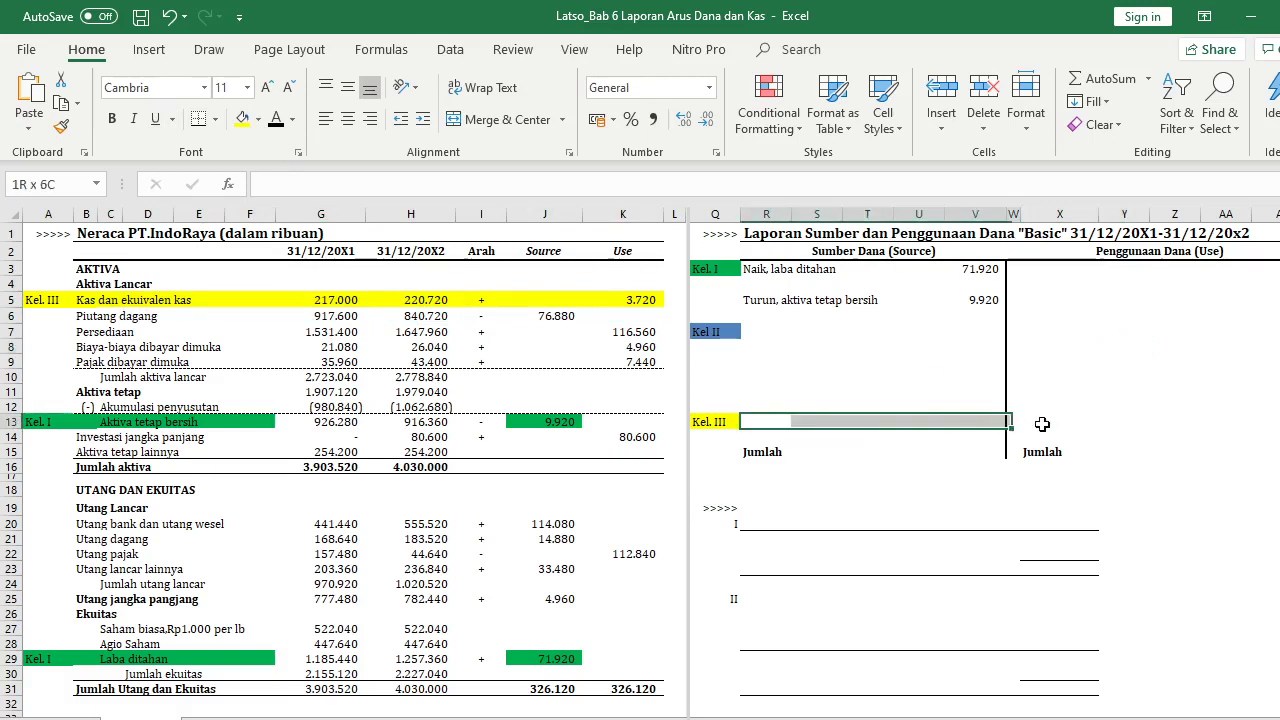
click(1043, 423)
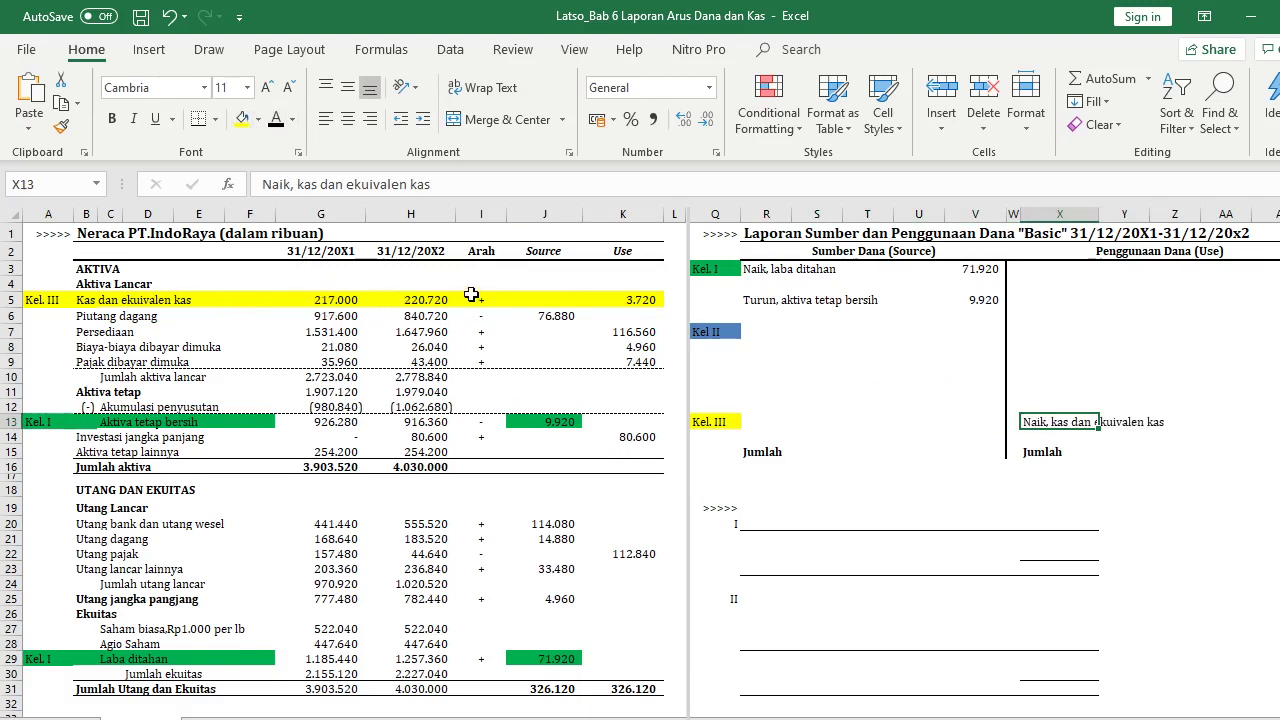
click(1267, 424)
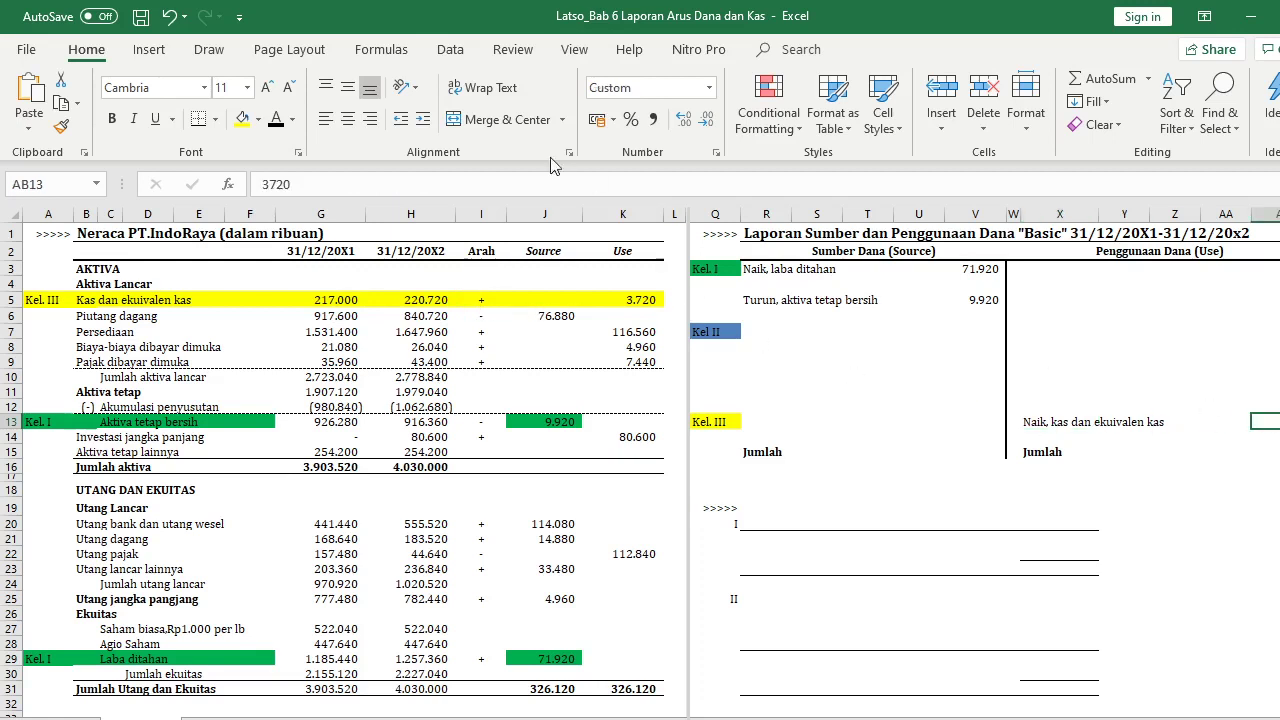
click(275, 118)
Extend the green fill across the year, Arah and Source cells of Aktiva tetap bersih (G13:J13) and Laba ditahan (G29:J29)
drag(562, 425, 278, 424)
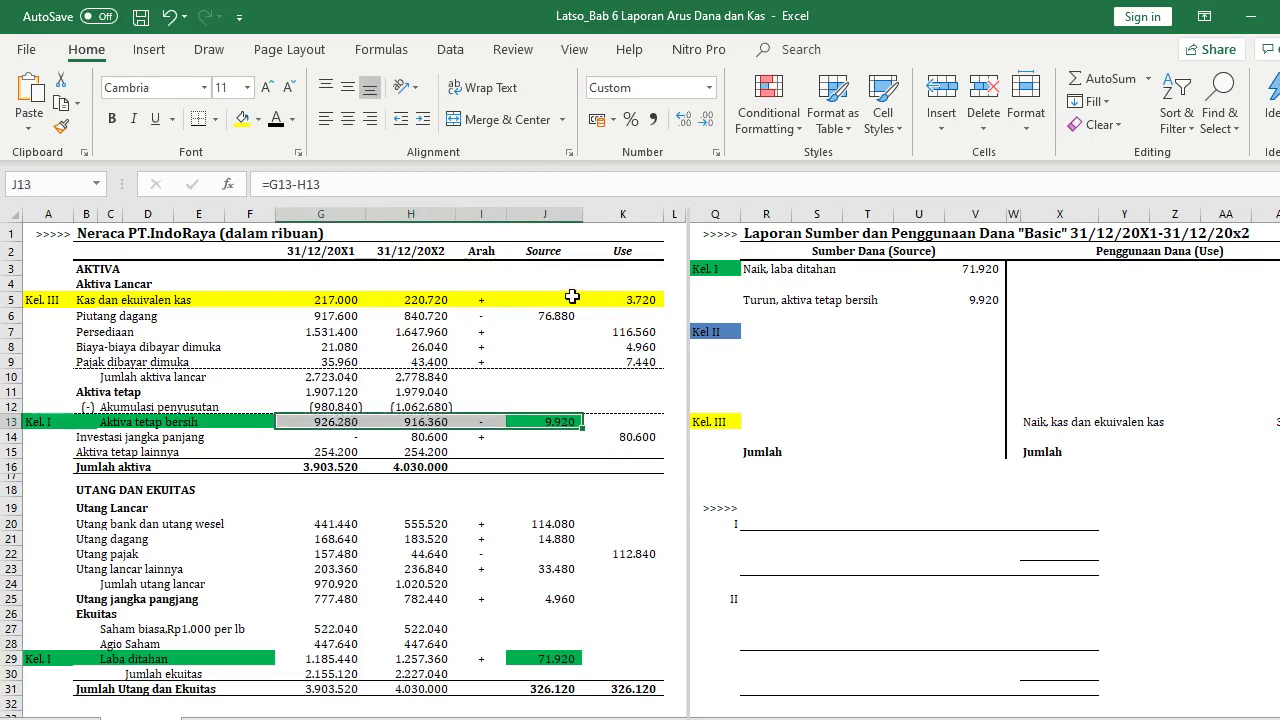
click(241, 117)
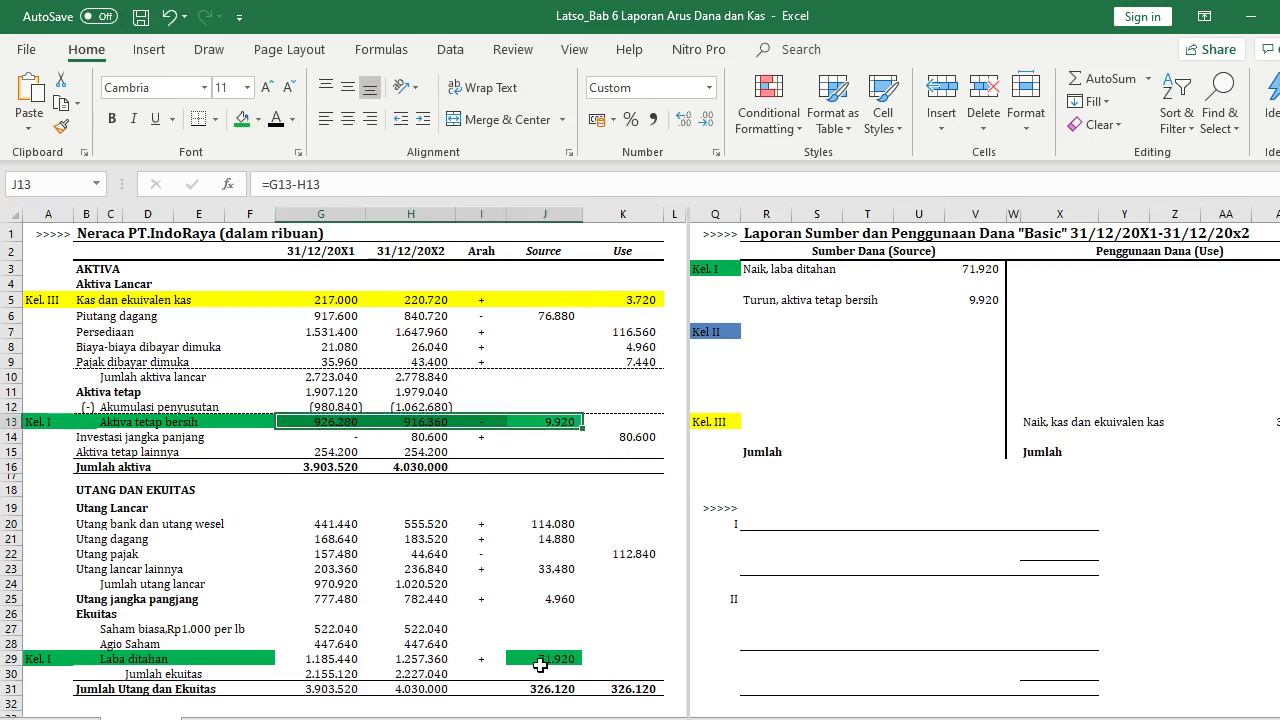
drag(537, 662, 275, 661)
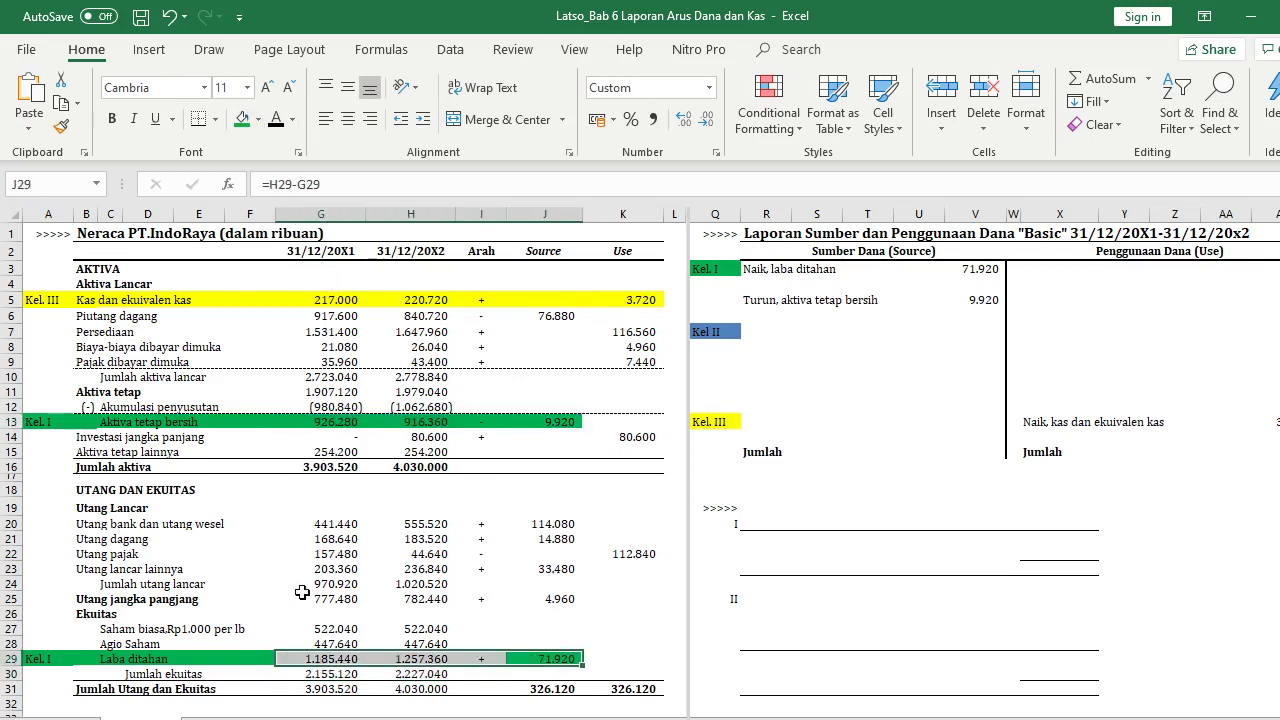
click(241, 117)
click(762, 452)
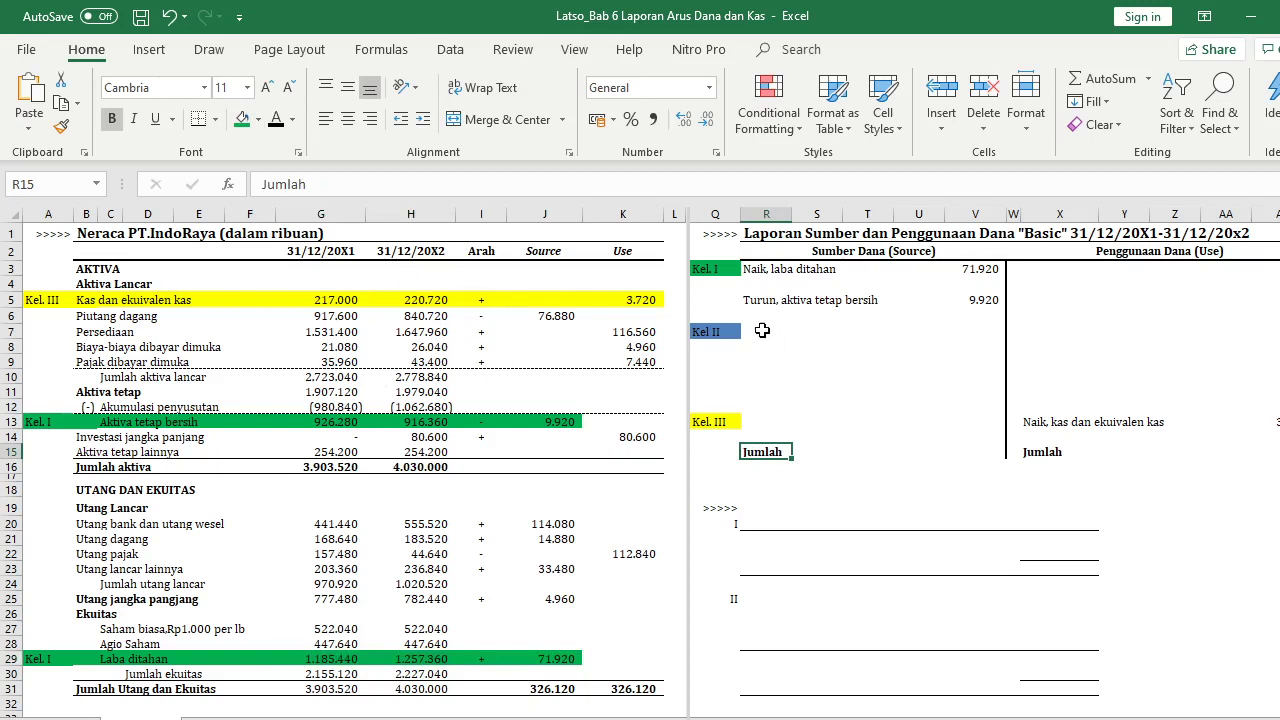
Reveal all Kel. II source and use entries with their amounts in report rows 7 to 12 by setting their font colour to black
drag(762, 330, 1276, 407)
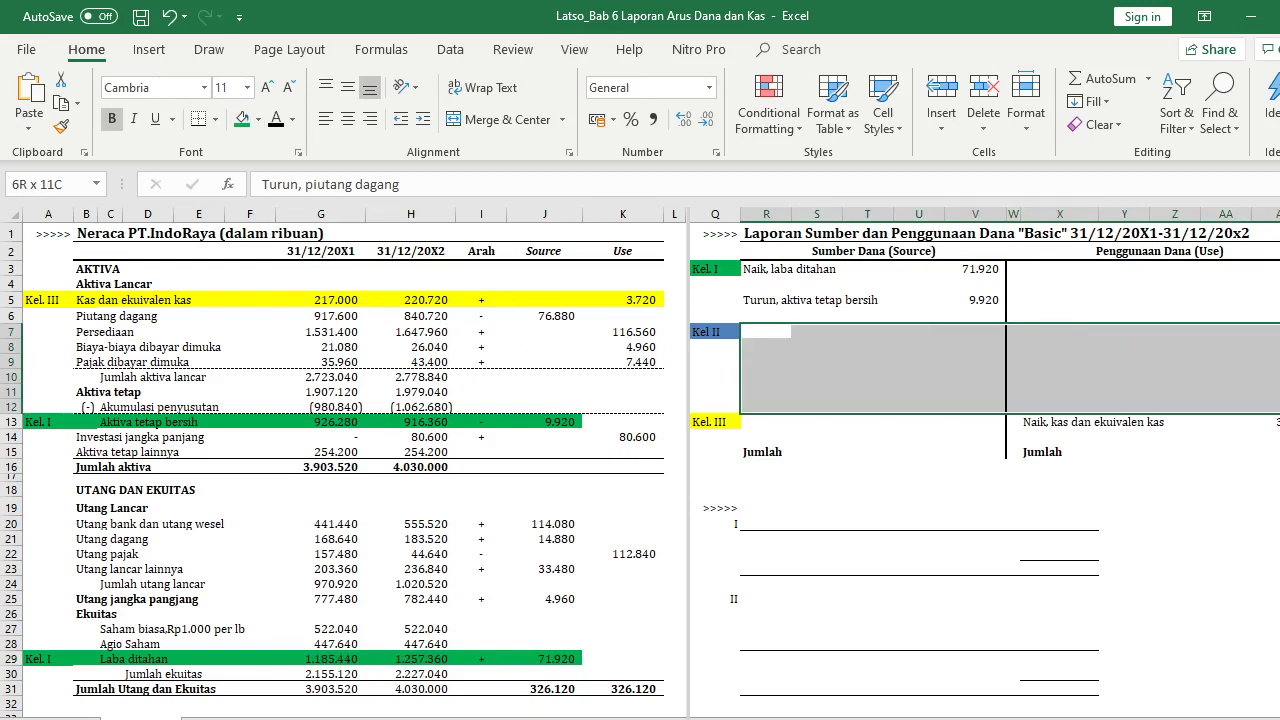
click(275, 118)
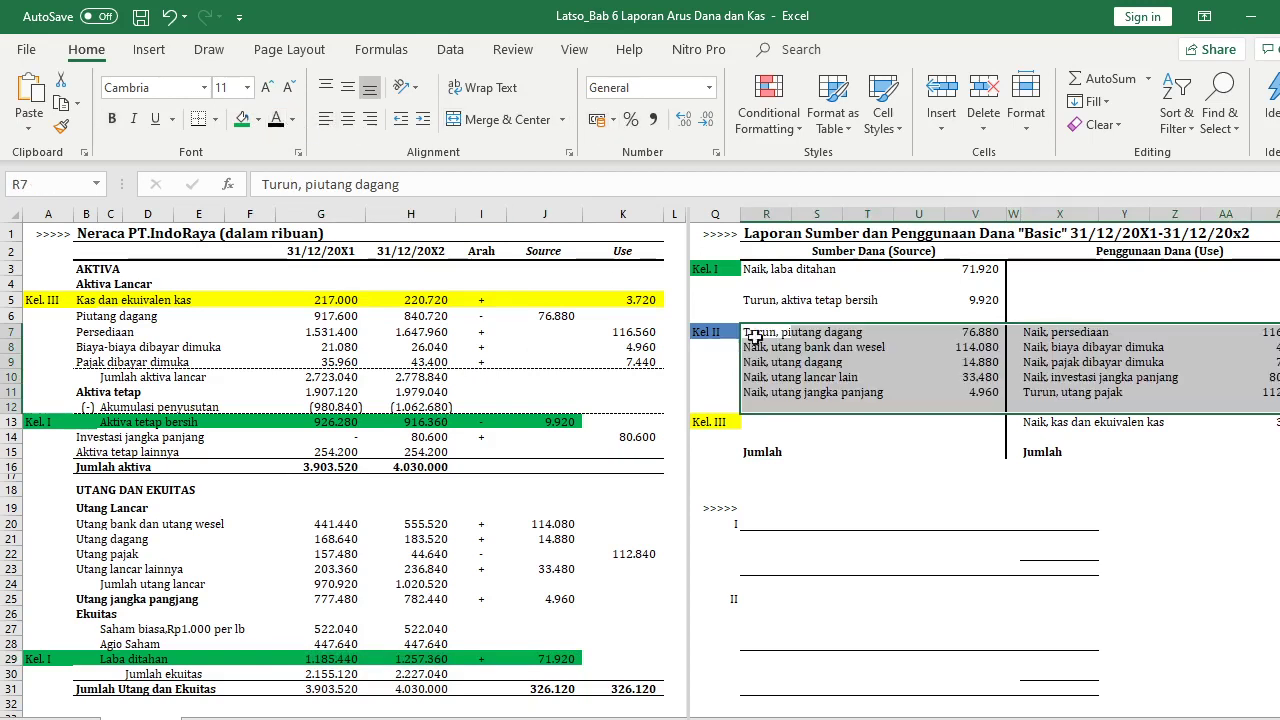
click(845, 375)
click(768, 330)
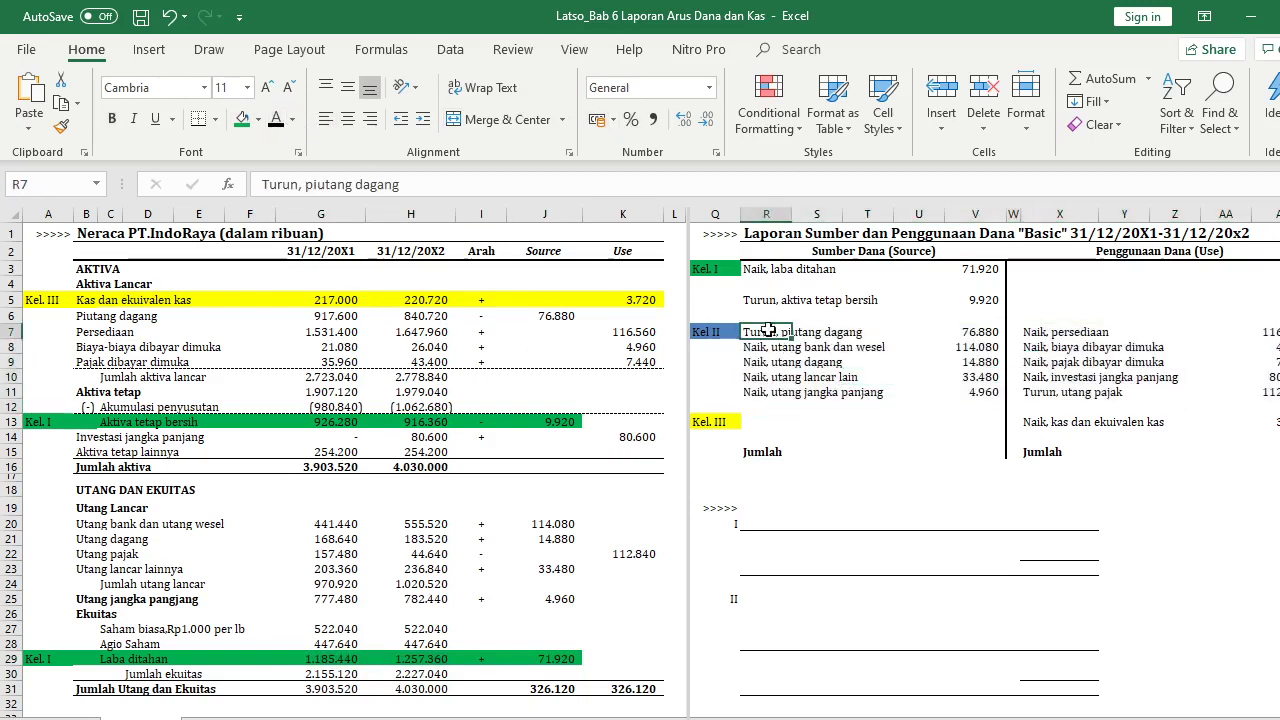
Match Piutang dagang with the report entry "Turun, piutang dagang" and fill its balance sheet row (B6:J6) light blue
click(112, 316)
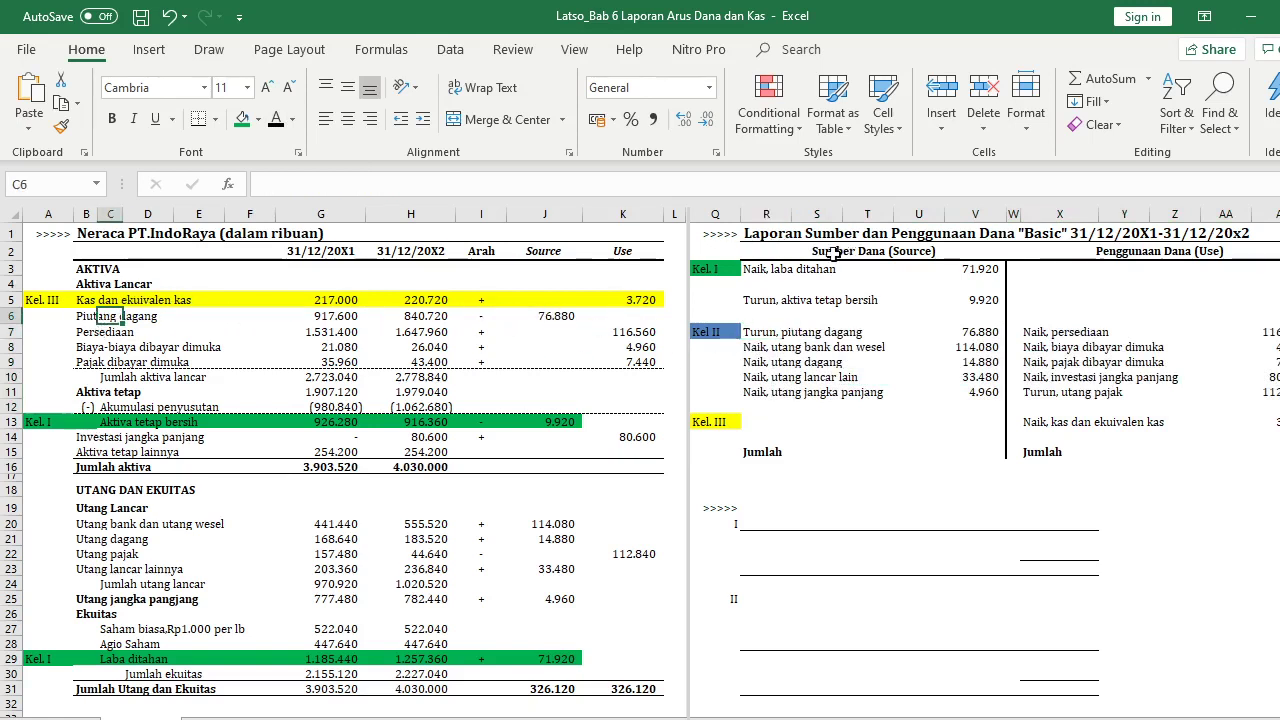
click(772, 333)
click(818, 332)
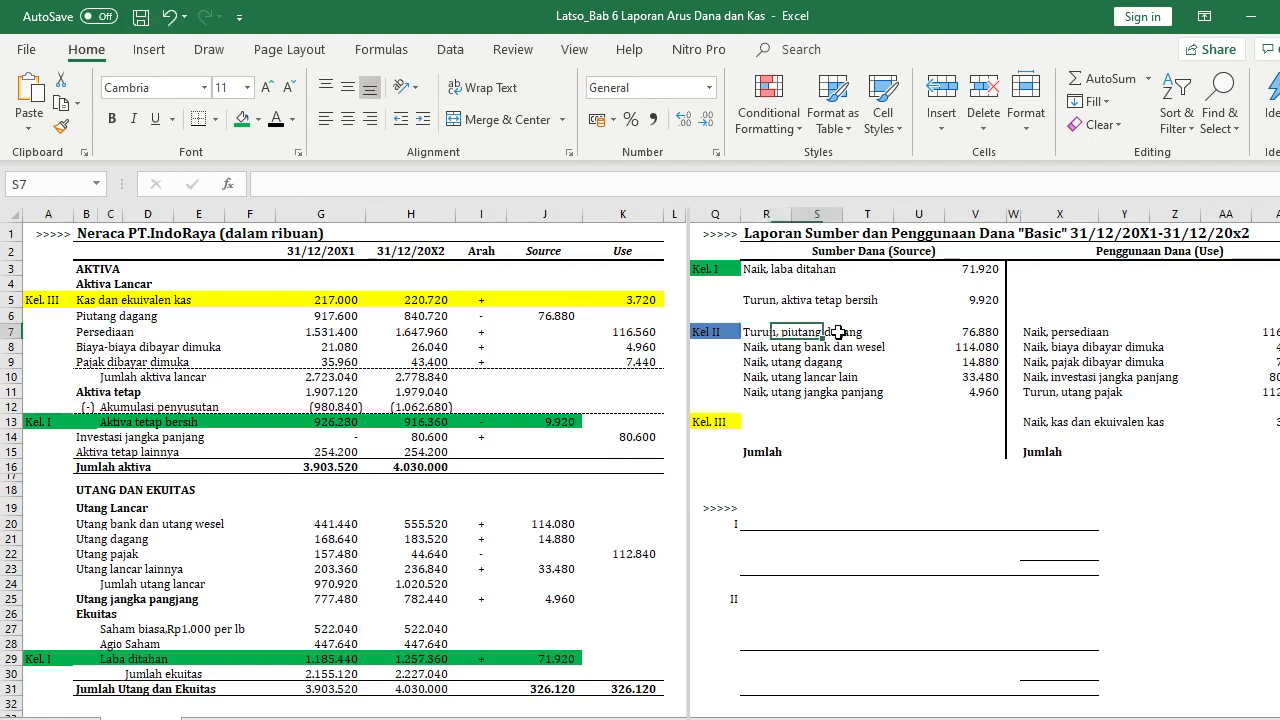
click(993, 333)
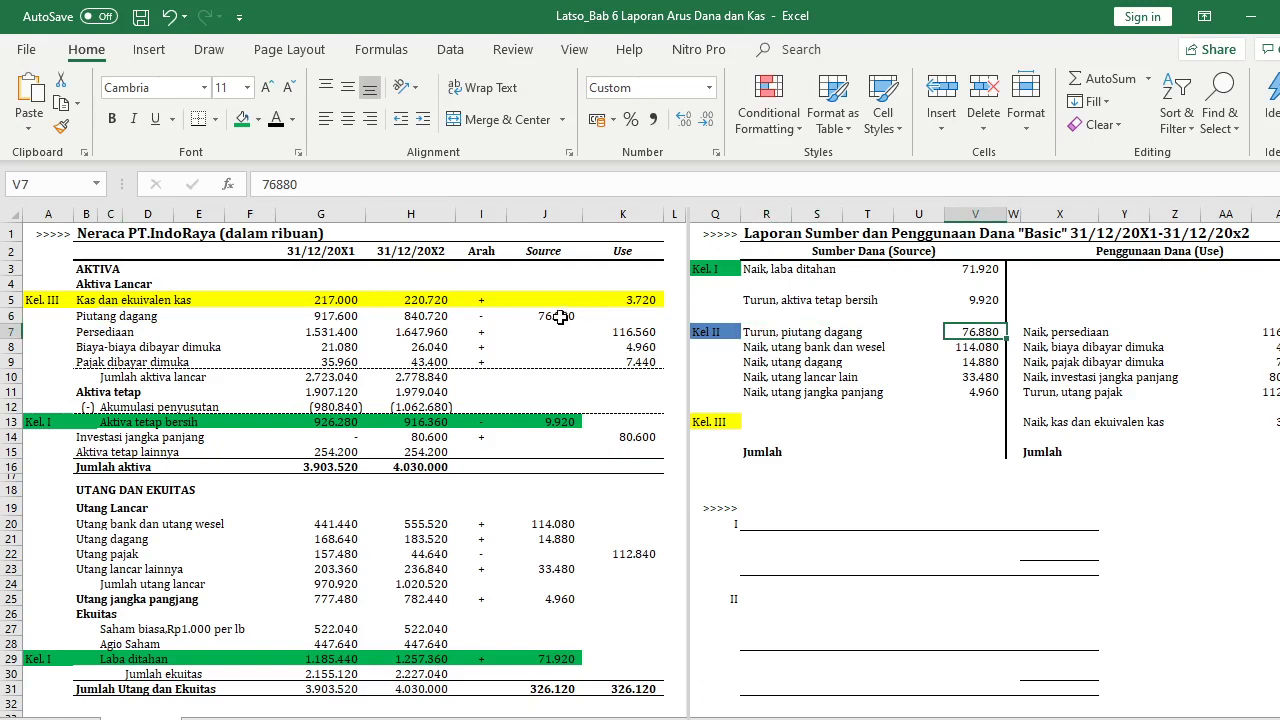
drag(78, 316, 578, 315)
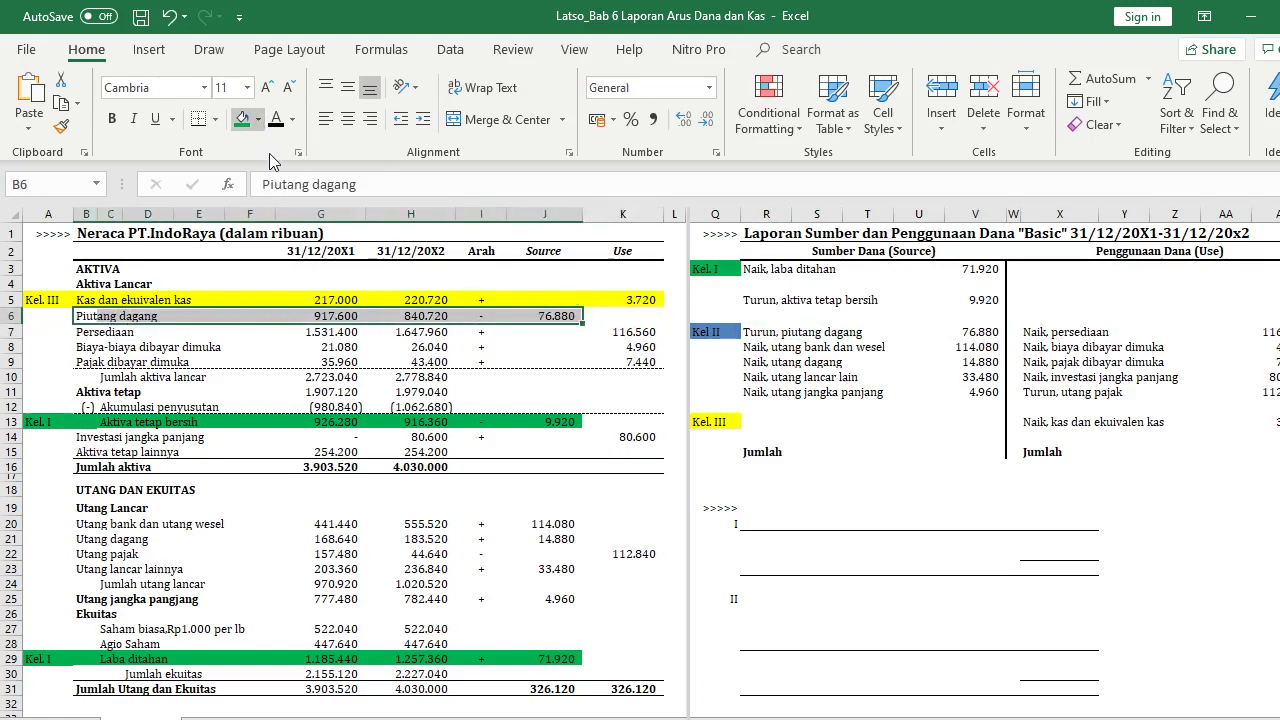
click(243, 119)
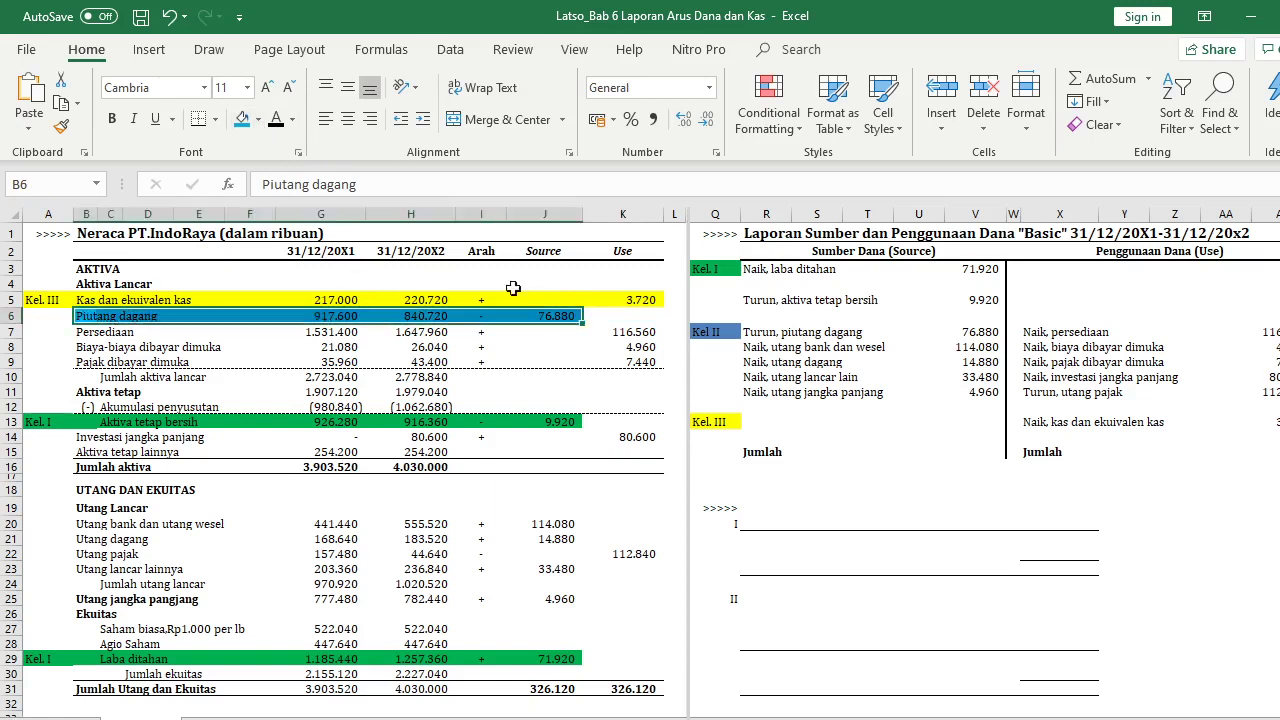
Fill the report's source entry "Turun, piutang dagang" and its amount (R7:V7) light blue
click(740, 346)
click(757, 331)
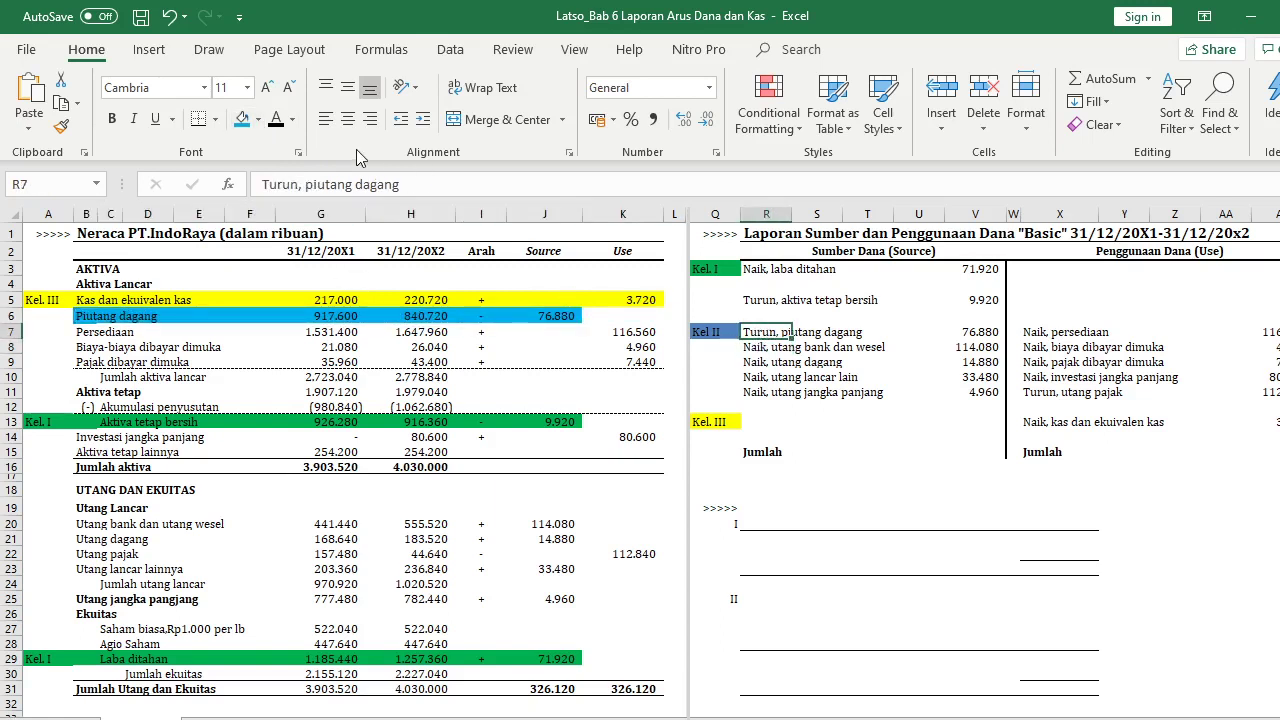
drag(964, 331, 752, 331)
click(241, 119)
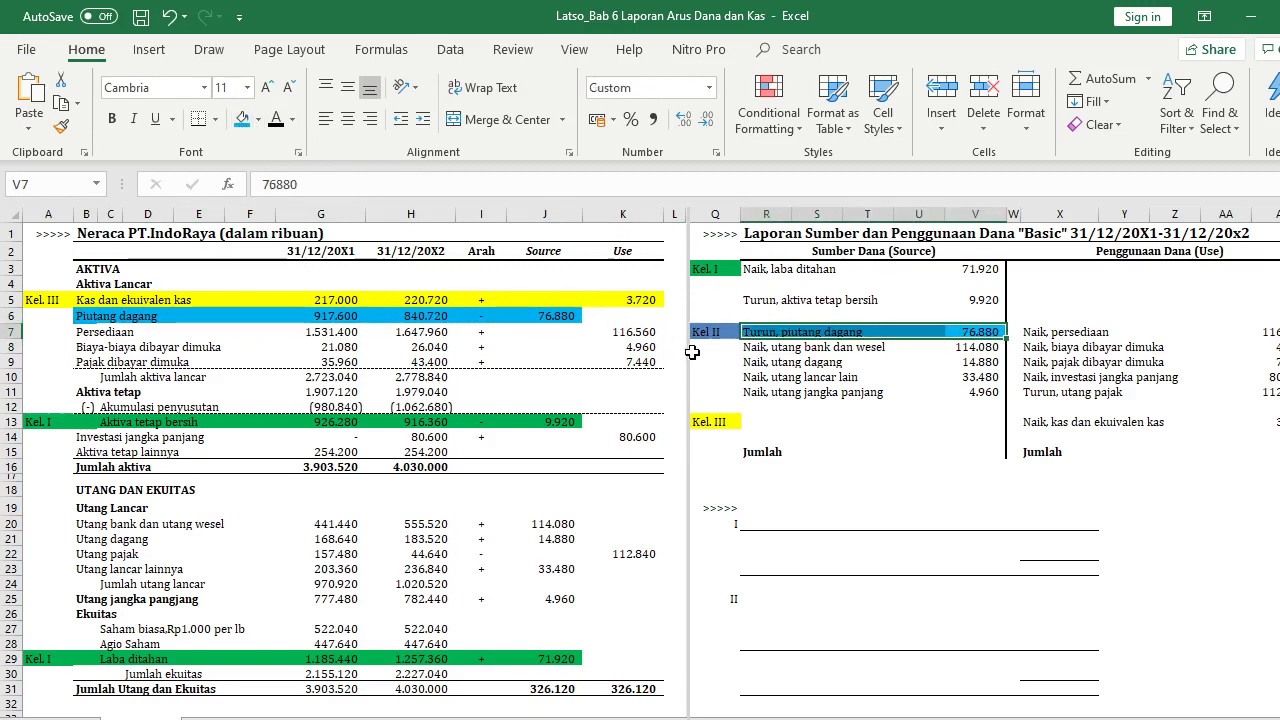
click(768, 350)
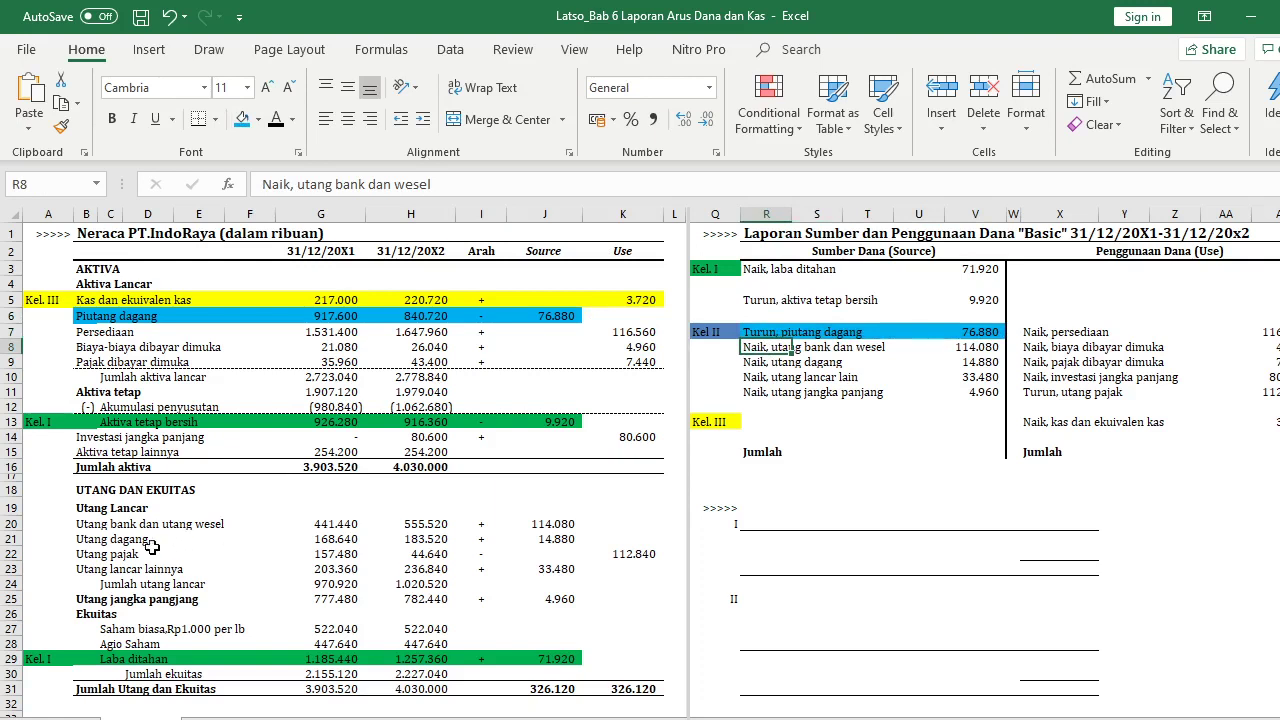
Fill the use entry "Naik, persediaan" with its amount (X7:AB7) and the balance sheet's Persediaan row (B7:K7) light blue
click(96, 332)
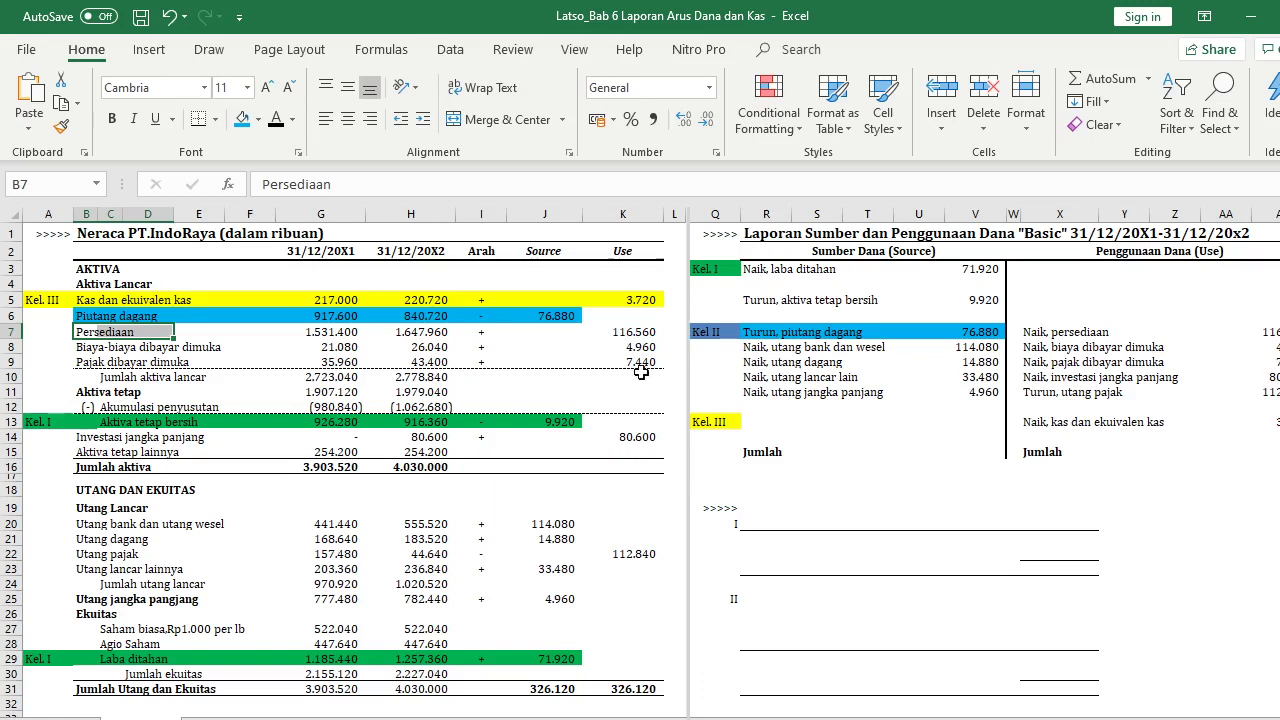
drag(1034, 332, 1270, 332)
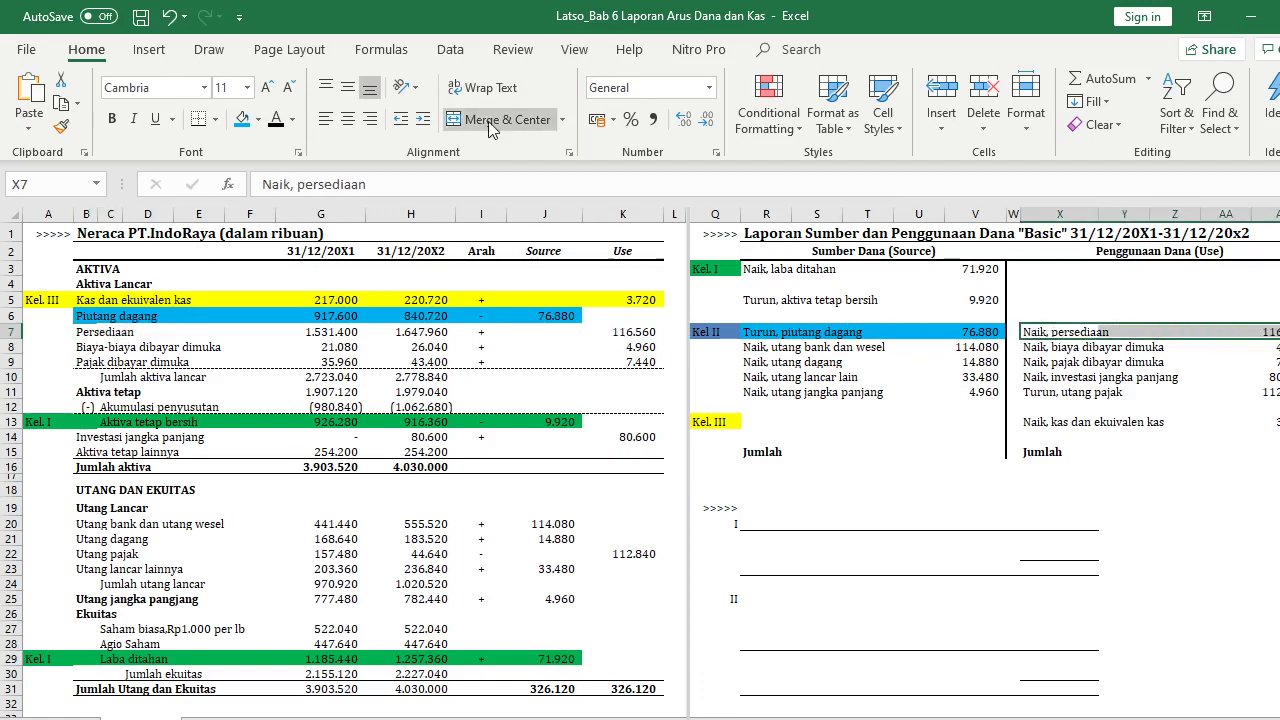
click(242, 119)
drag(632, 331, 90, 331)
click(237, 119)
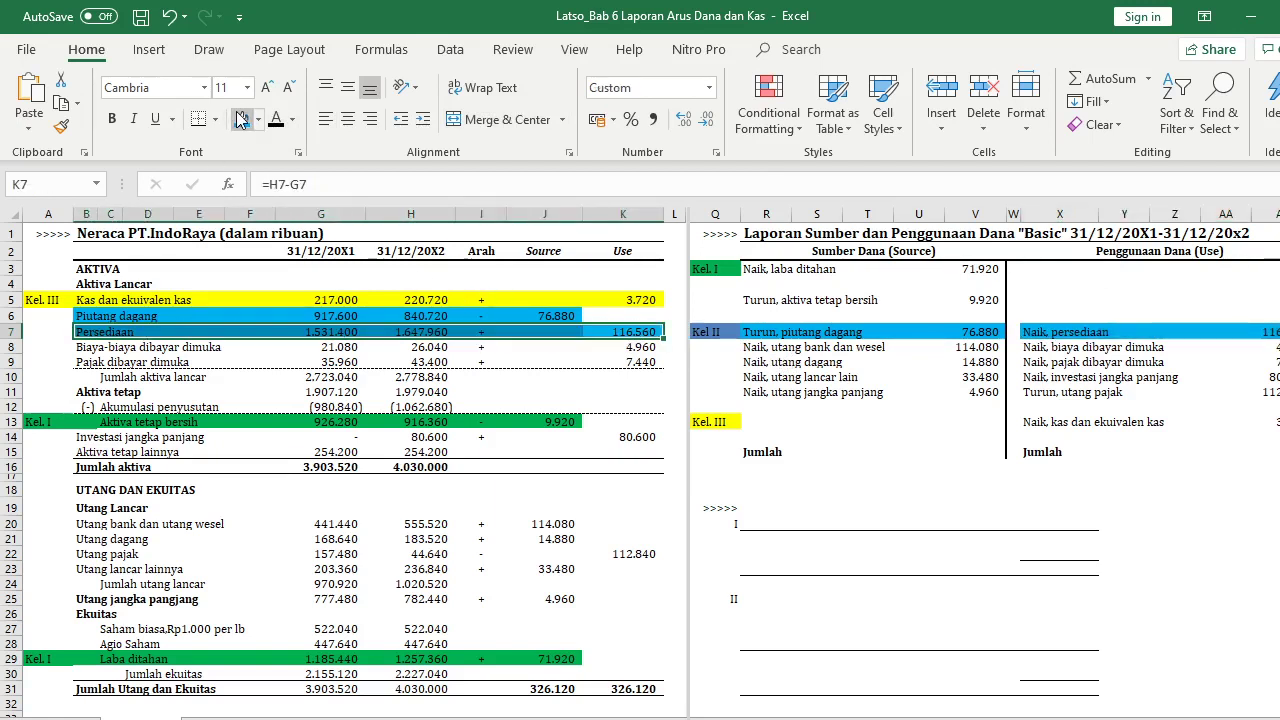
click(310, 283)
Fill the use entry "Naik, biaya dibayar dimuka" with its amount (X8:AB8) and the balance sheet's Biaya-biaya dibayar dimuka row (B8:K8) light blue
click(93, 349)
drag(93, 349, 600, 346)
click(512, 362)
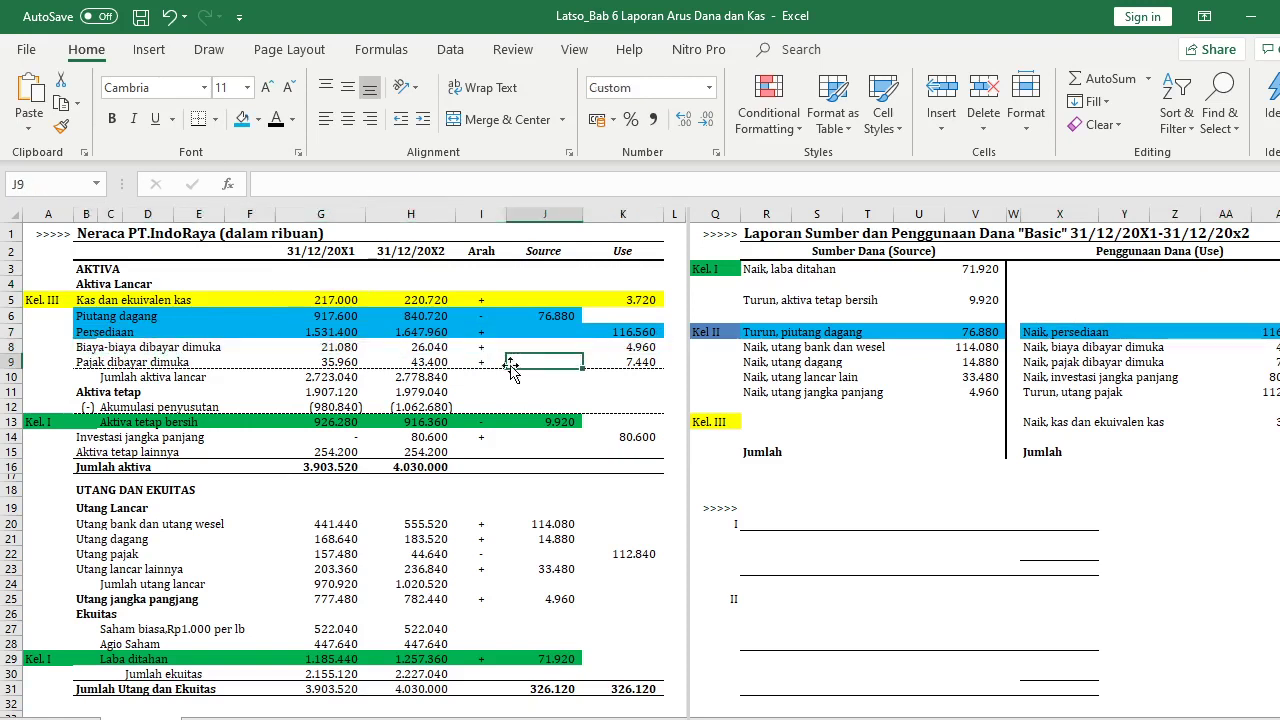
click(642, 348)
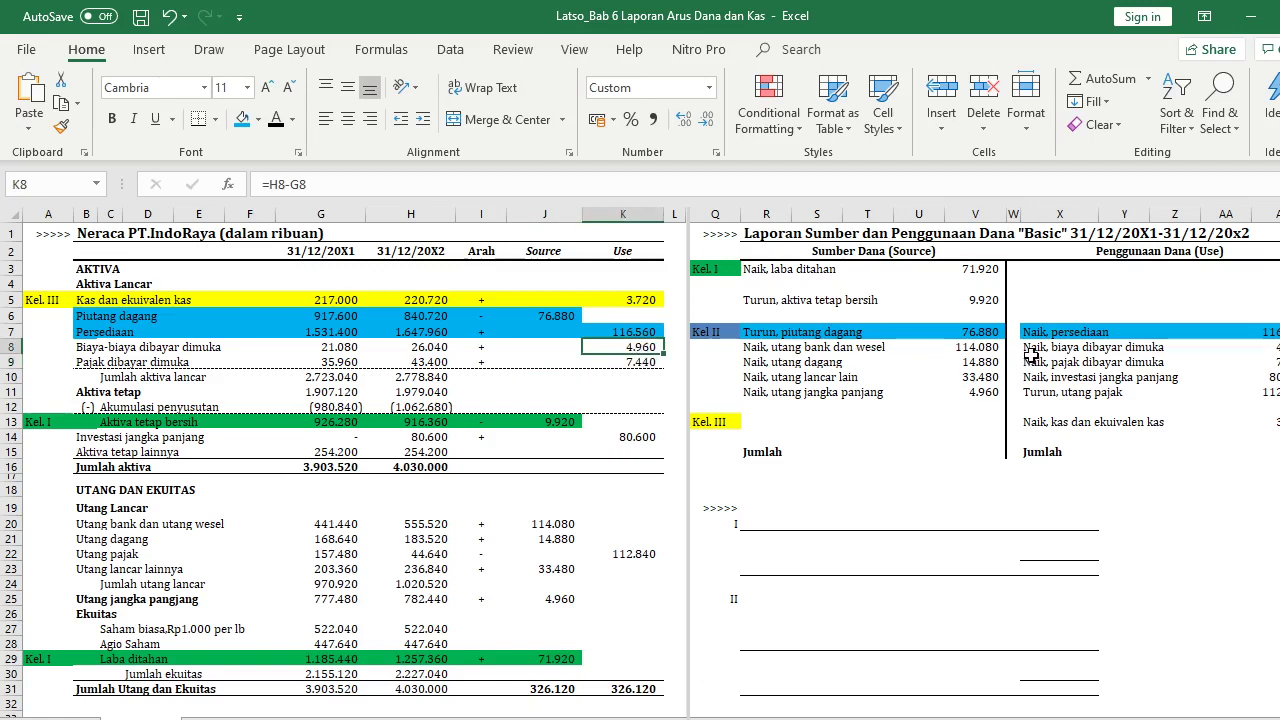
click(1031, 352)
click(1257, 348)
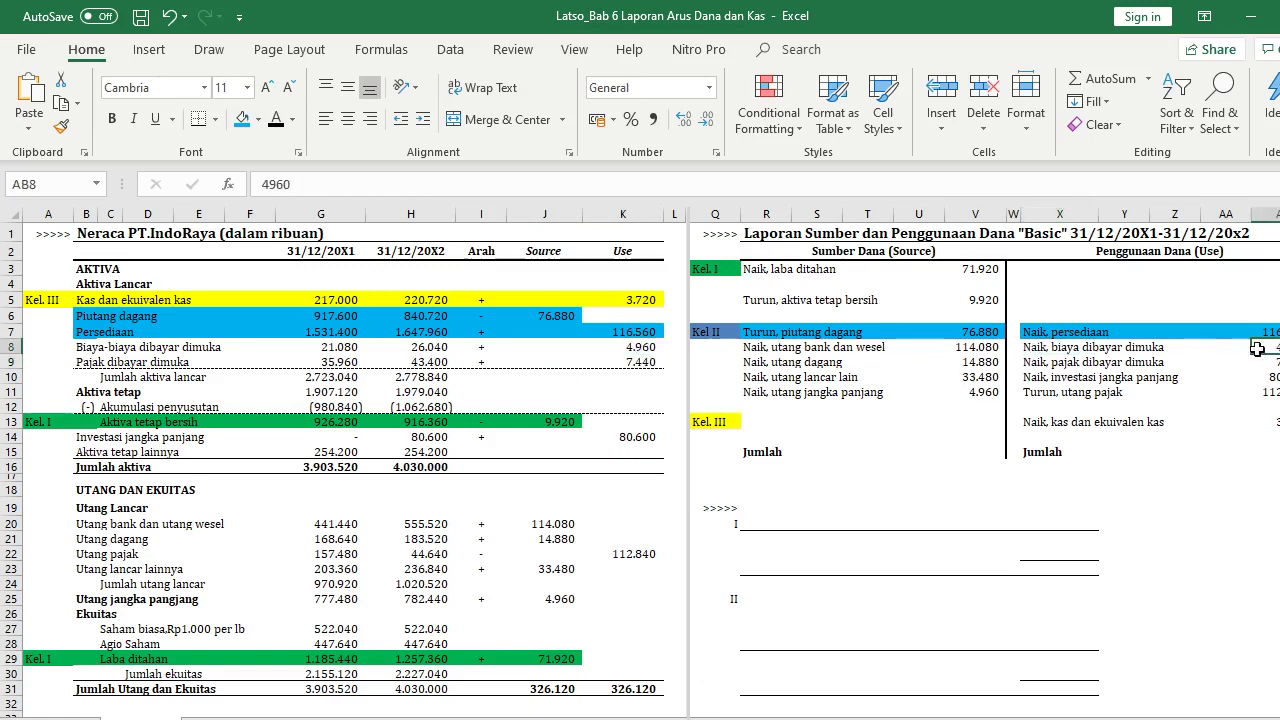
drag(1257, 348, 1030, 348)
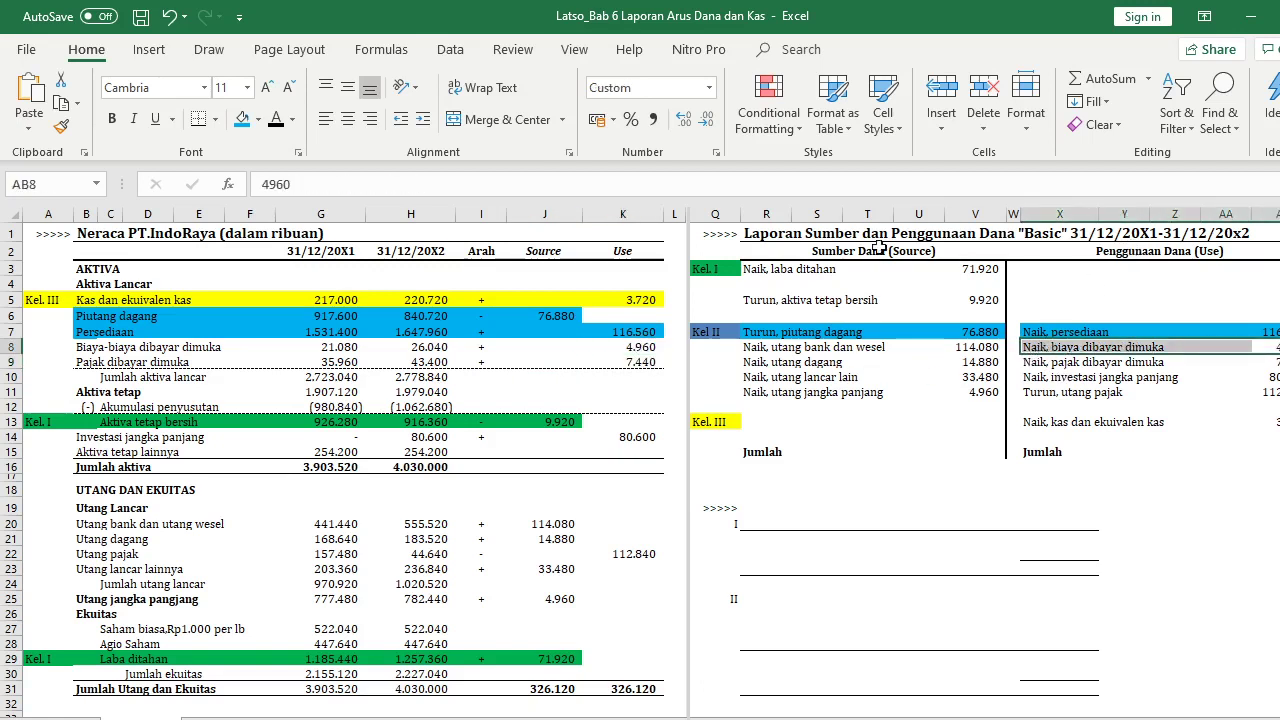
click(242, 119)
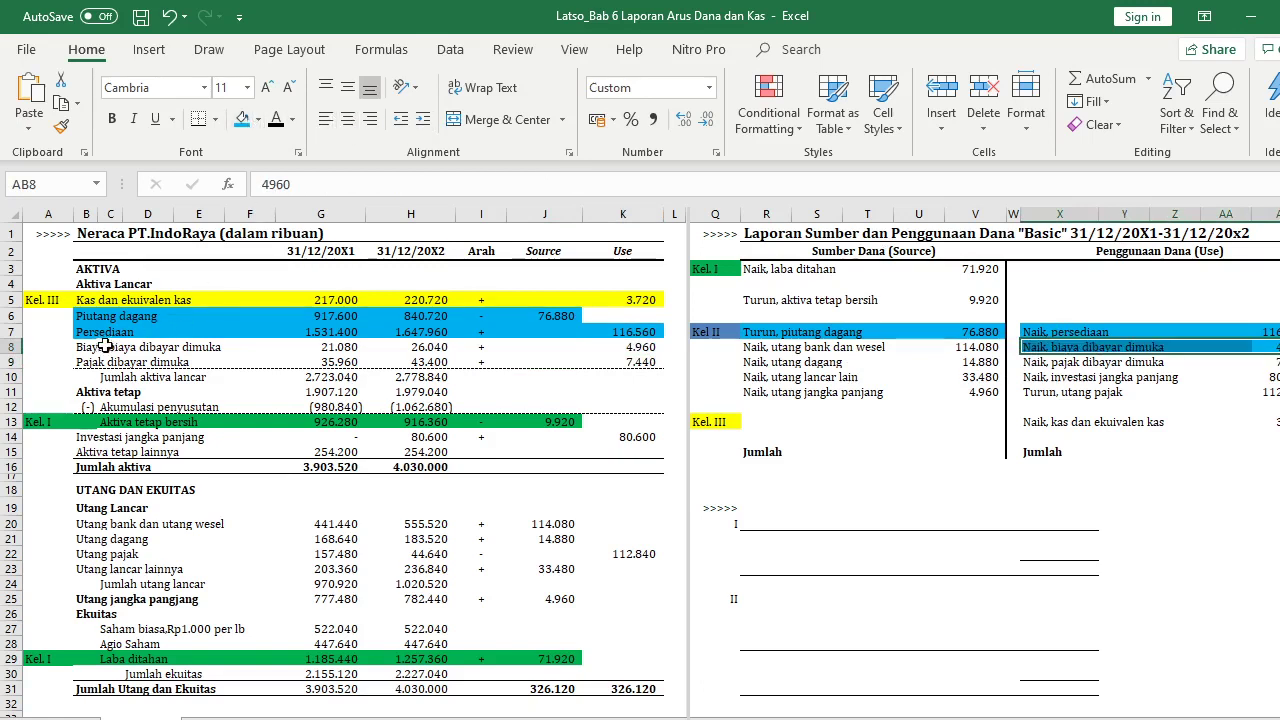
drag(105, 346, 598, 346)
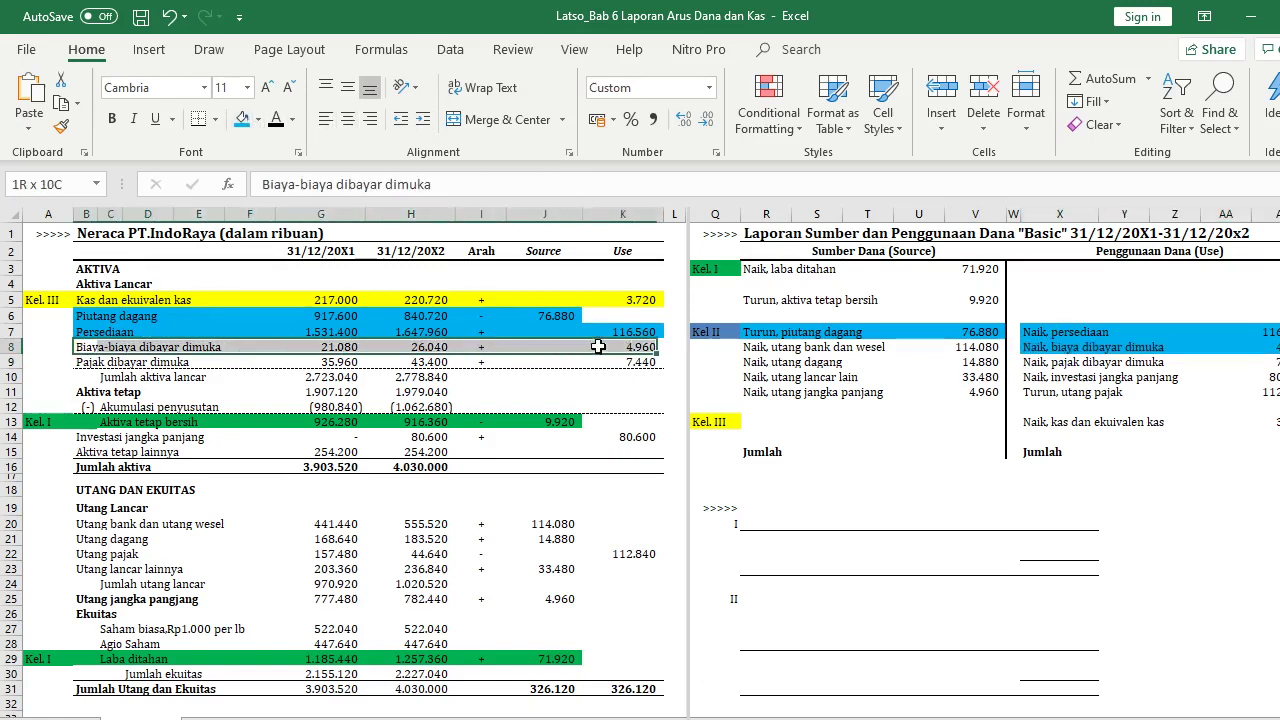
click(243, 127)
click(815, 405)
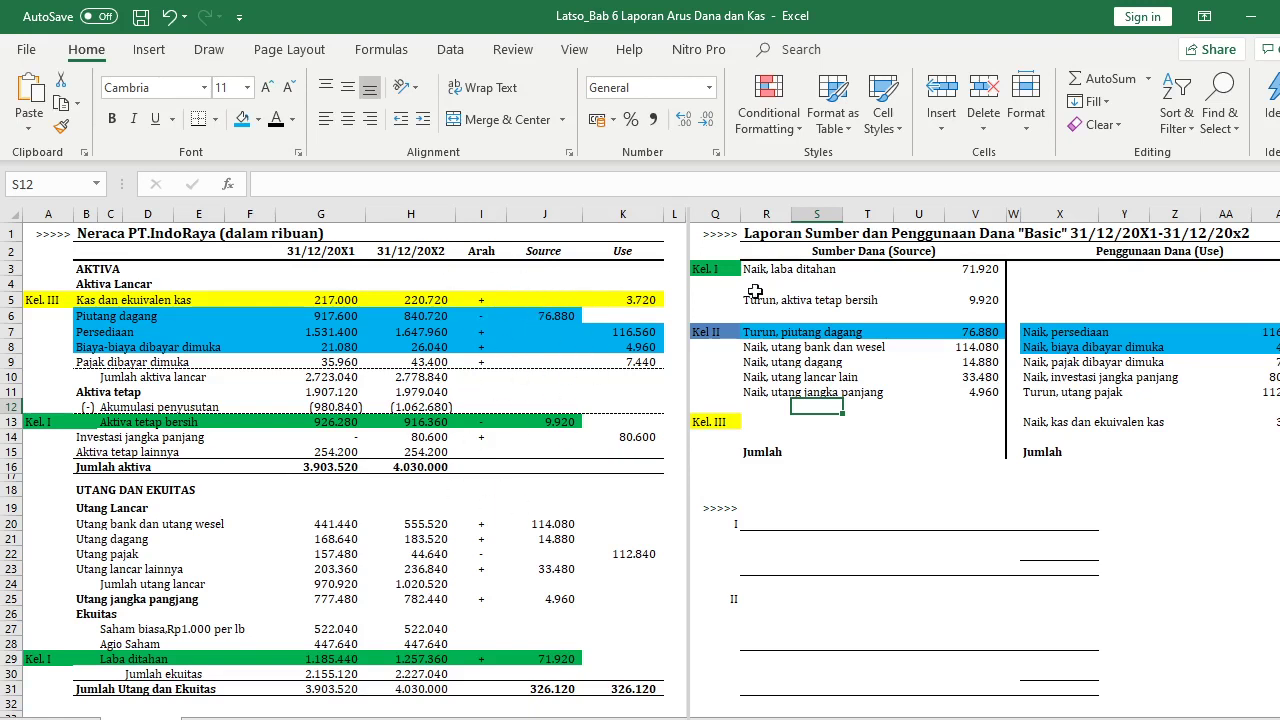
Fill the title of the "Basic" sources and uses of funds report in row 1 (R1:AA1) yellow
drag(760, 234, 1240, 234)
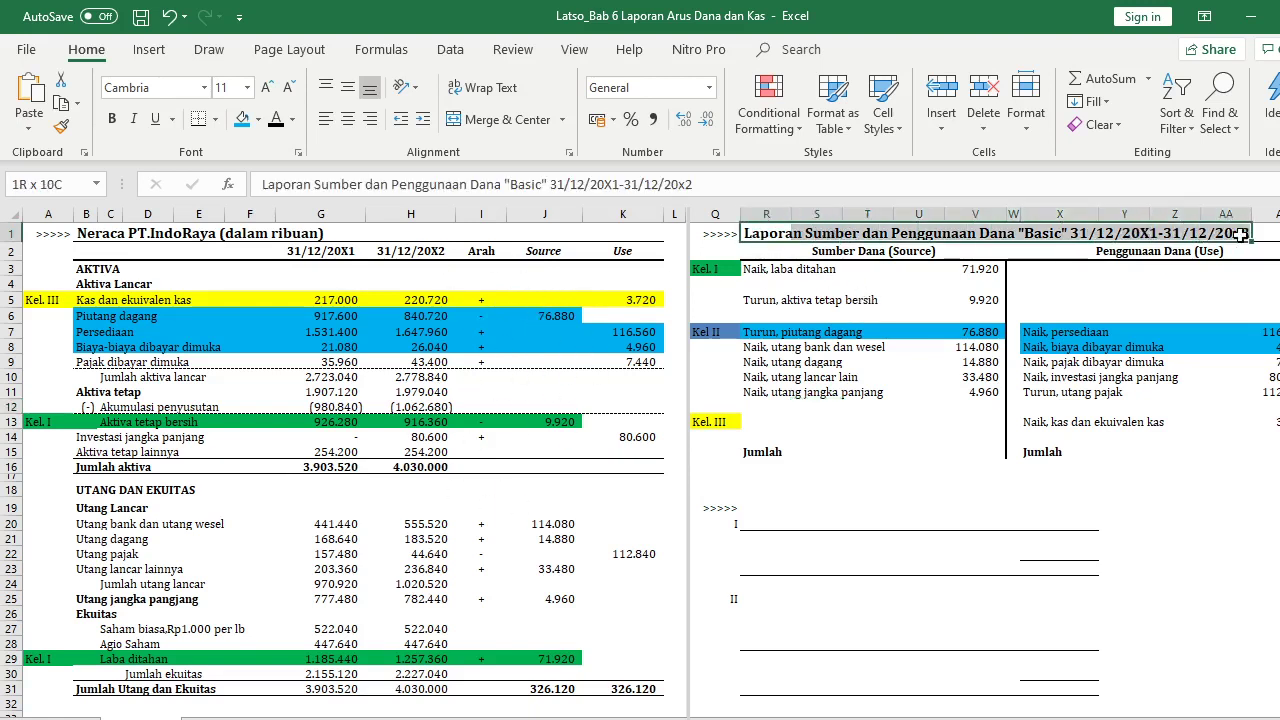
click(242, 119)
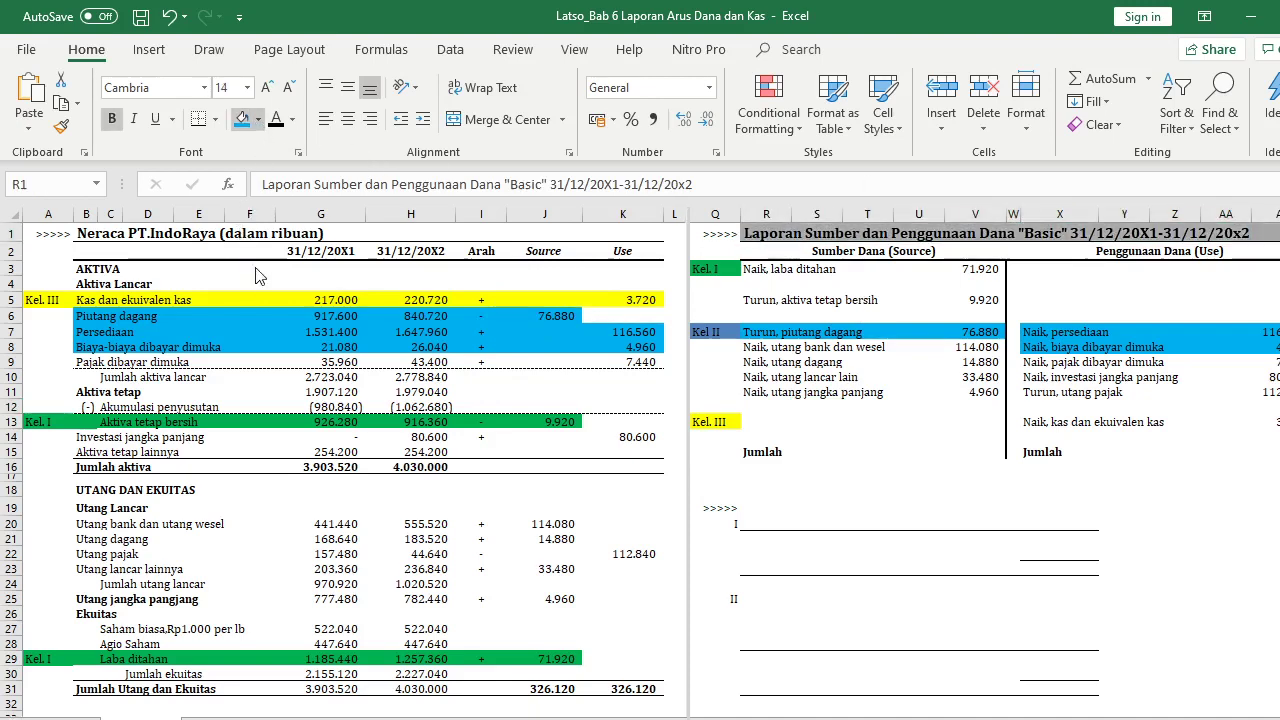
click(291, 275)
click(830, 454)
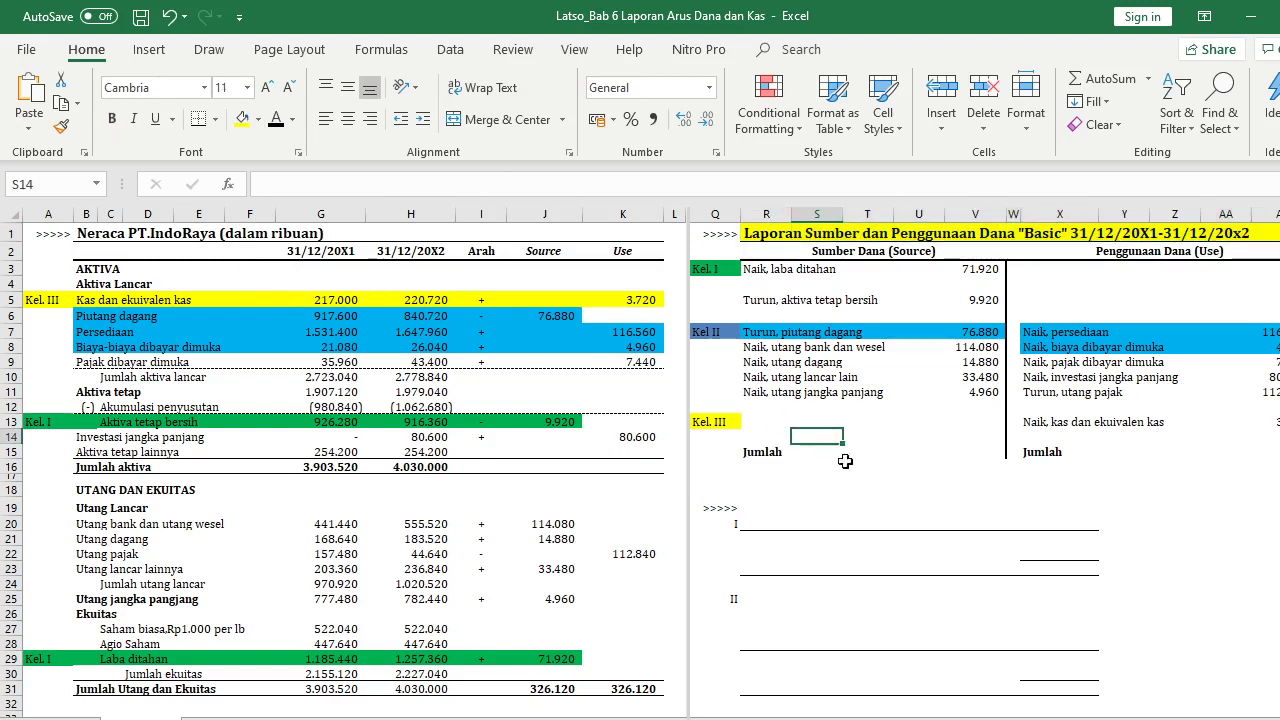
Reveal the report's Jumlah totals for sources (V15) and uses (AB15) by setting their font colour to black
click(982, 453)
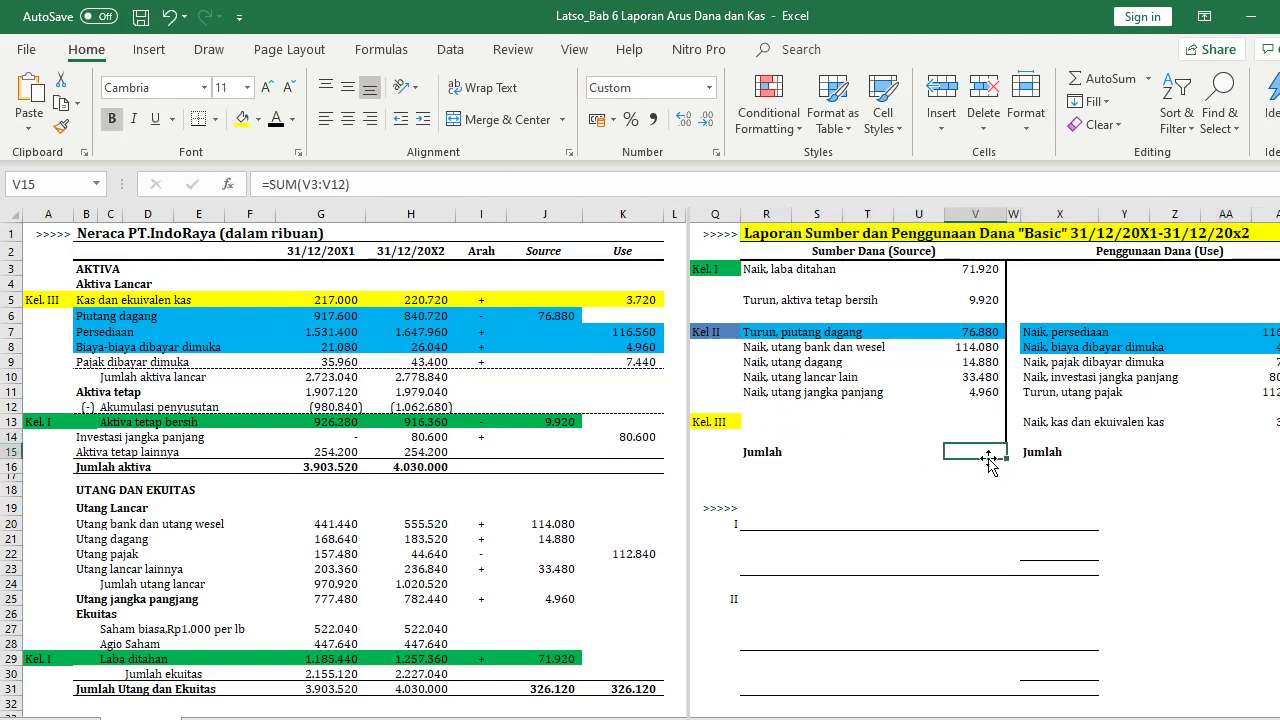
click(274, 119)
click(1250, 451)
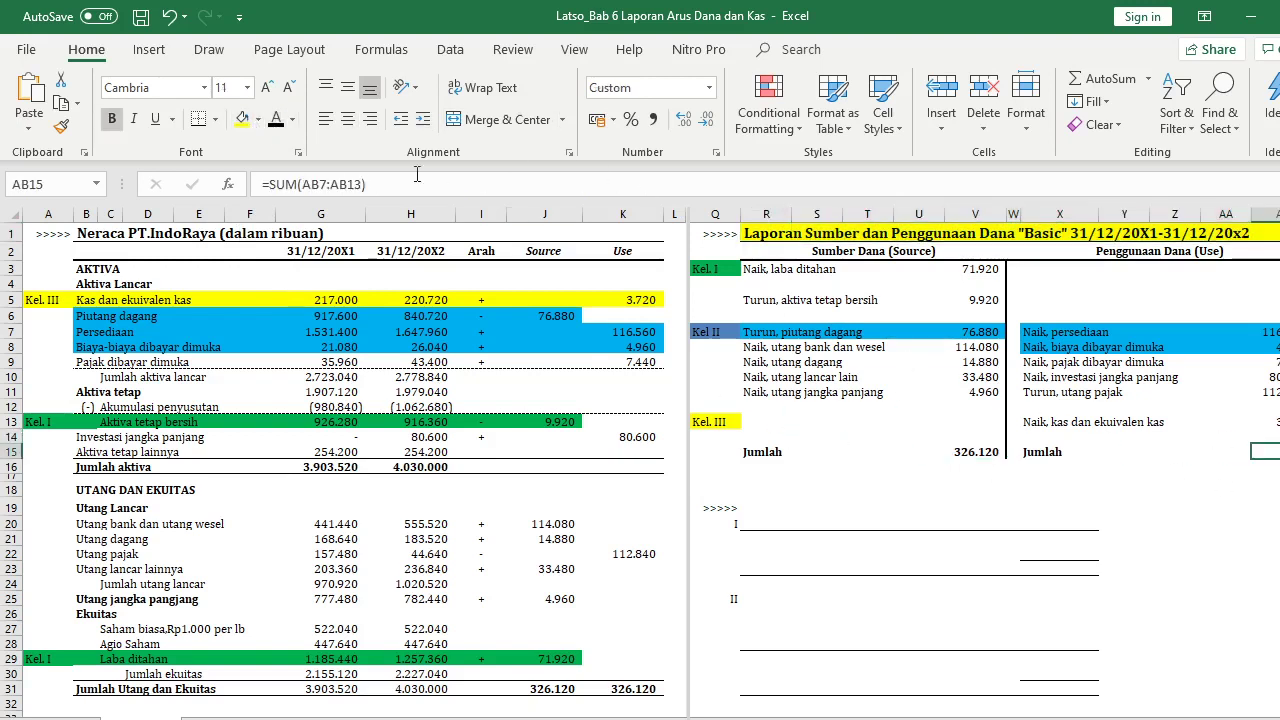
click(274, 119)
Fill the balance sheet's Source and Use totals (J31:K31) and the report's Jumlah row (R15:AB15) yellow
drag(625, 690, 550, 690)
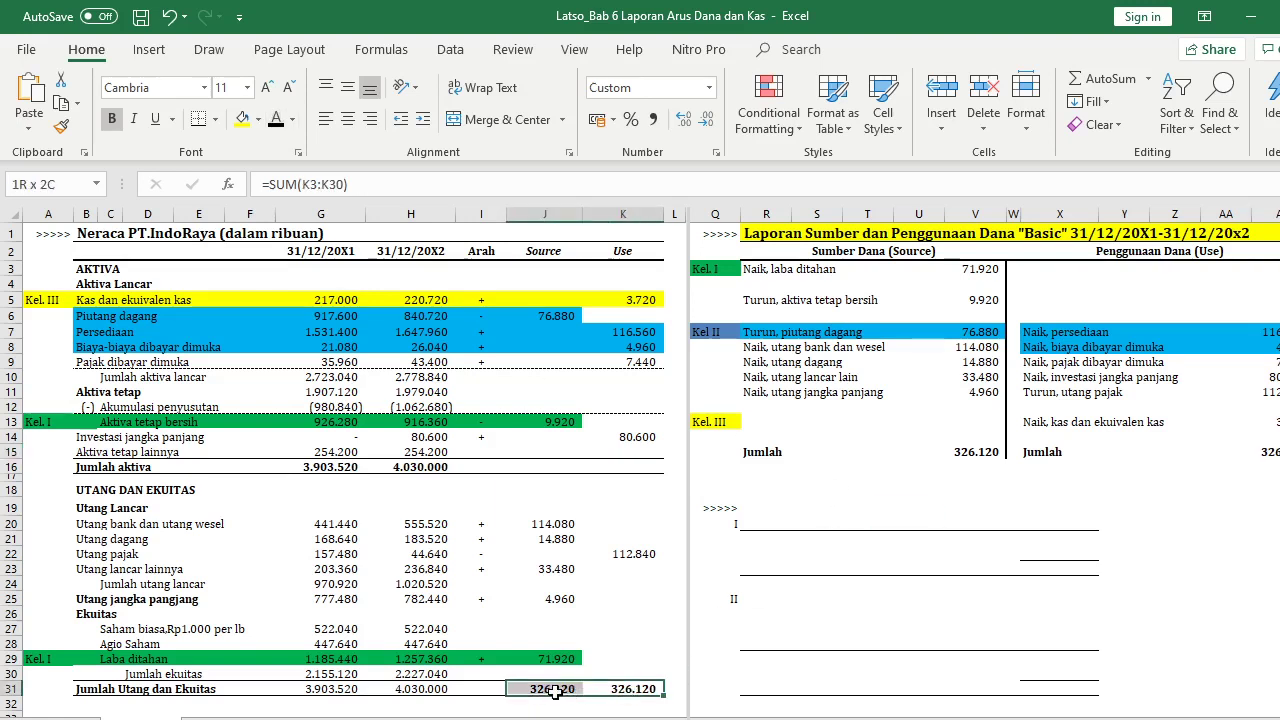
click(244, 118)
drag(1270, 452, 752, 452)
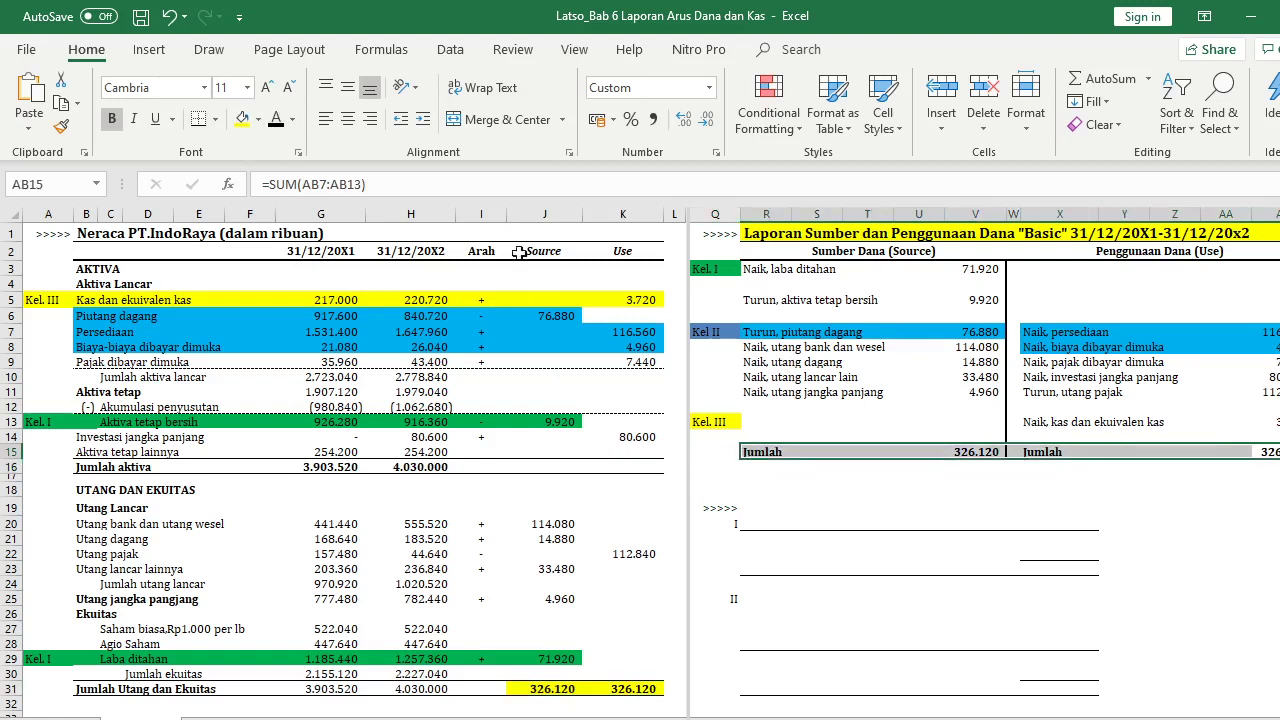
click(246, 122)
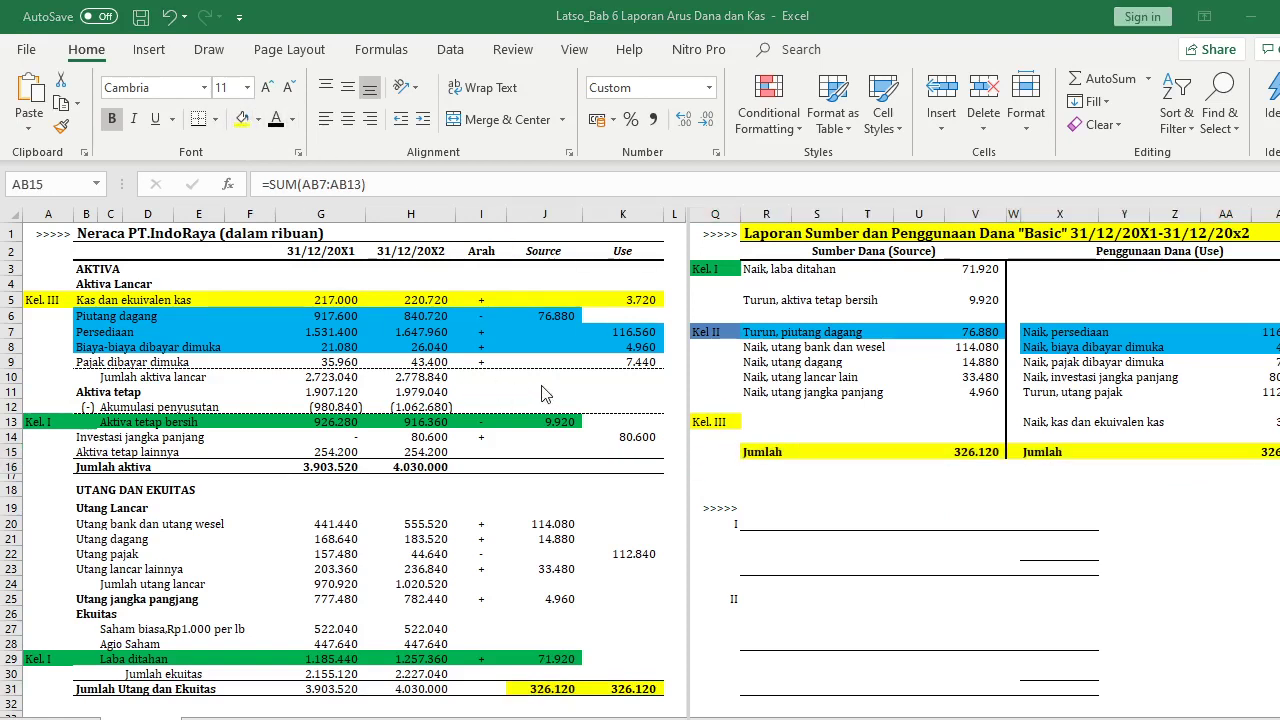